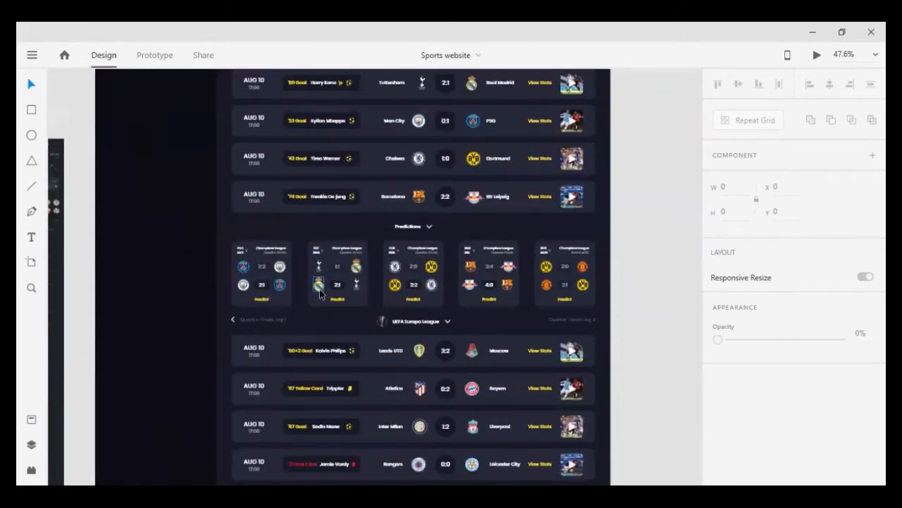
Review the finished matches page from its fixtures and predictions to the footer, along with the reference images beside it.
{"action": "scroll", "coordinate": [319, 291], "scroll_direction": "down", "scroll_amount": 5}
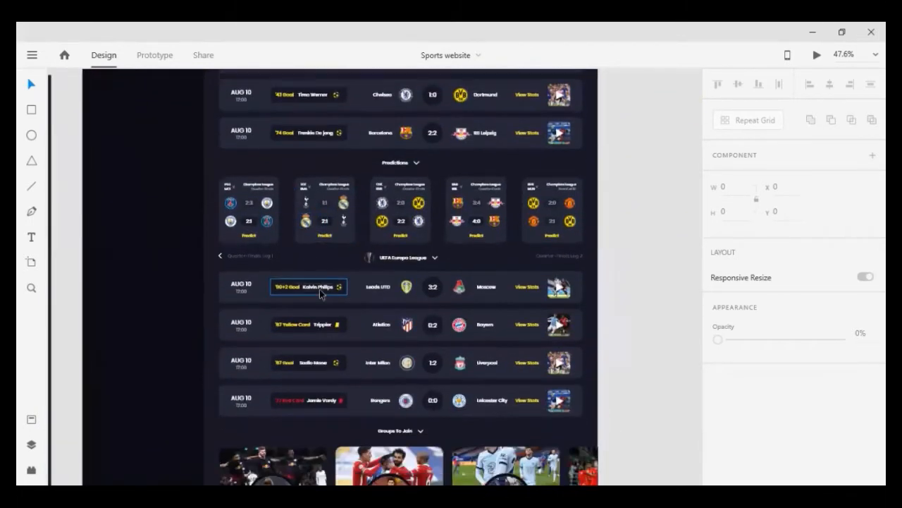
{"action": "scroll", "coordinate": [320, 293], "scroll_direction": "down", "scroll_amount": 5}
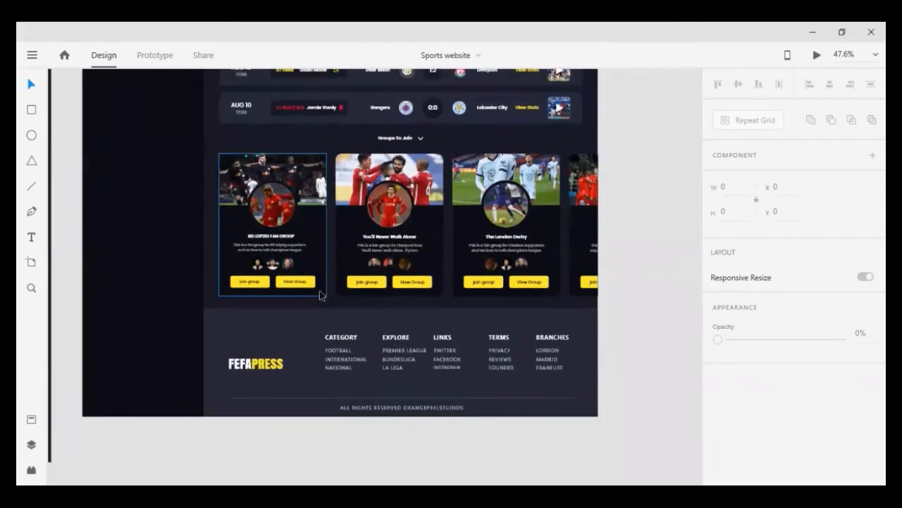
{"action": "scroll", "coordinate": [320, 295], "scroll_direction": "right", "scroll_amount": 3}
{"action": "scroll", "coordinate": [319, 295], "scroll_direction": "down", "scroll_amount": 1}
{"action": "scroll", "coordinate": [319, 295], "scroll_direction": "down", "scroll_amount": 2}
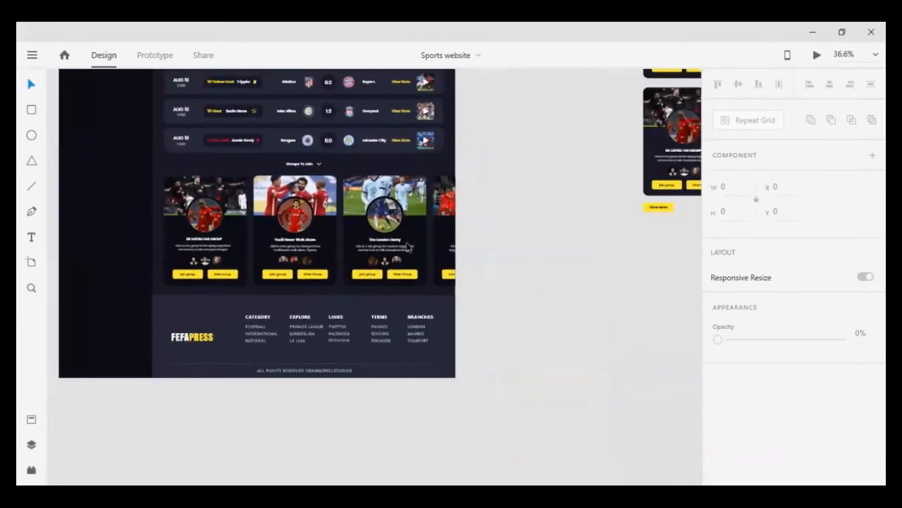
{"action": "scroll", "coordinate": [408, 245], "scroll_direction": "up", "scroll_amount": 2}
{"action": "scroll", "coordinate": [408, 242], "scroll_direction": "right", "scroll_amount": 10}
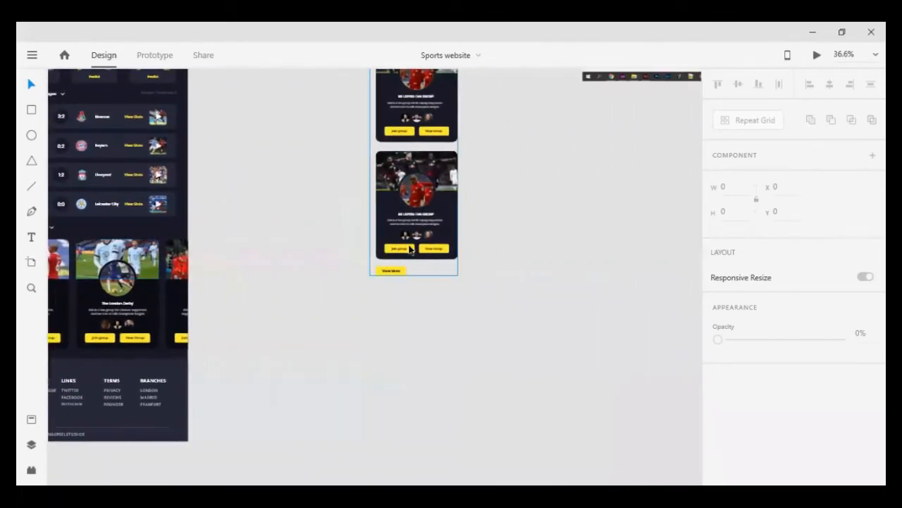
{"action": "scroll", "coordinate": [408, 244], "scroll_direction": "right", "scroll_amount": 1}
{"action": "scroll", "coordinate": [408, 245], "scroll_direction": "up", "scroll_amount": 12}
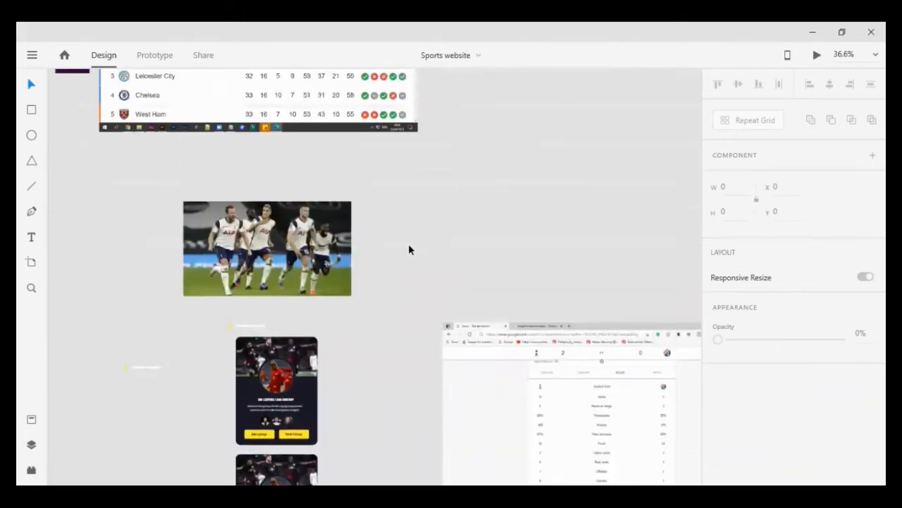
{"action": "scroll", "coordinate": [408, 248], "scroll_direction": "up", "scroll_amount": 10}
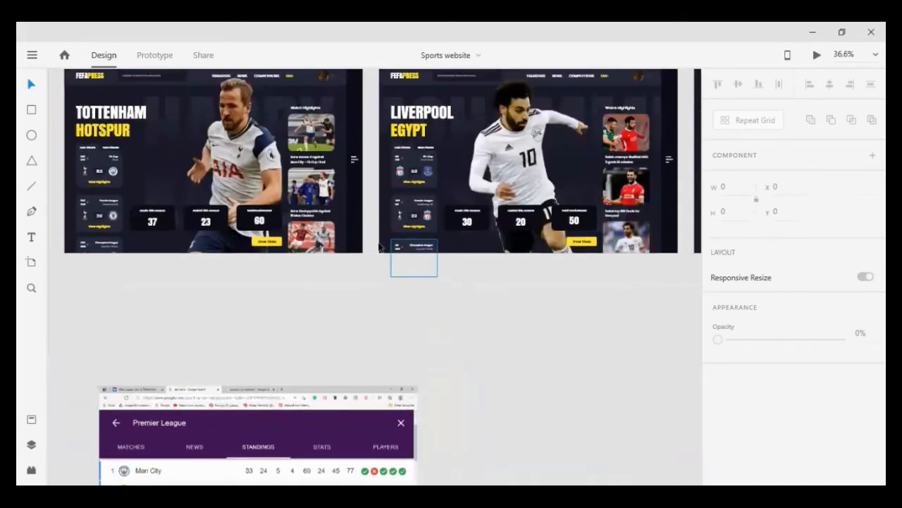
Examine the Tottenham Hotspur and Liverpool Egypt player profile artboards and the empty Player Profile JL artboard.
{"action": "scroll", "coordinate": [409, 248], "scroll_direction": "left", "scroll_amount": 1}
{"action": "scroll", "coordinate": [200, 173], "scroll_direction": "left", "scroll_amount": 3}
{"action": "scroll", "coordinate": [201, 167], "scroll_direction": "up", "scroll_amount": 5}
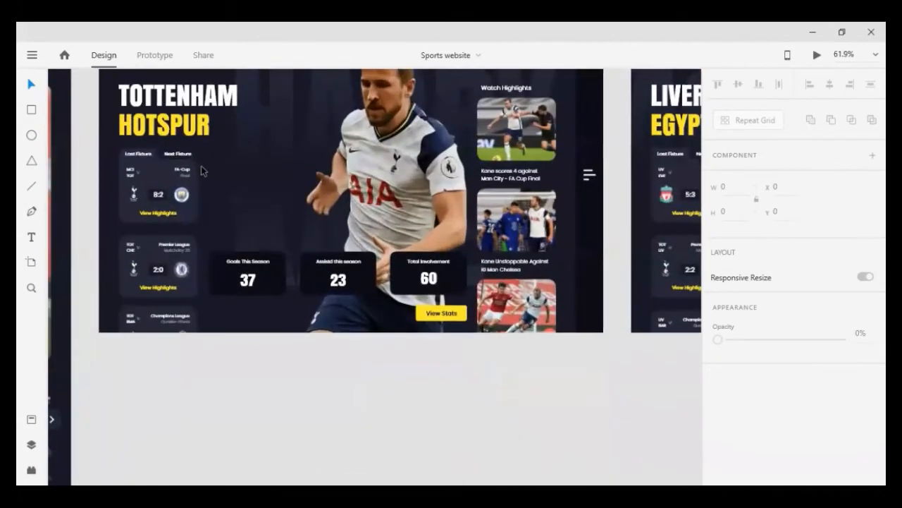
{"action": "scroll", "coordinate": [201, 167], "scroll_direction": "up", "scroll_amount": 2}
{"action": "scroll", "coordinate": [136, 125], "scroll_direction": "right", "scroll_amount": 4}
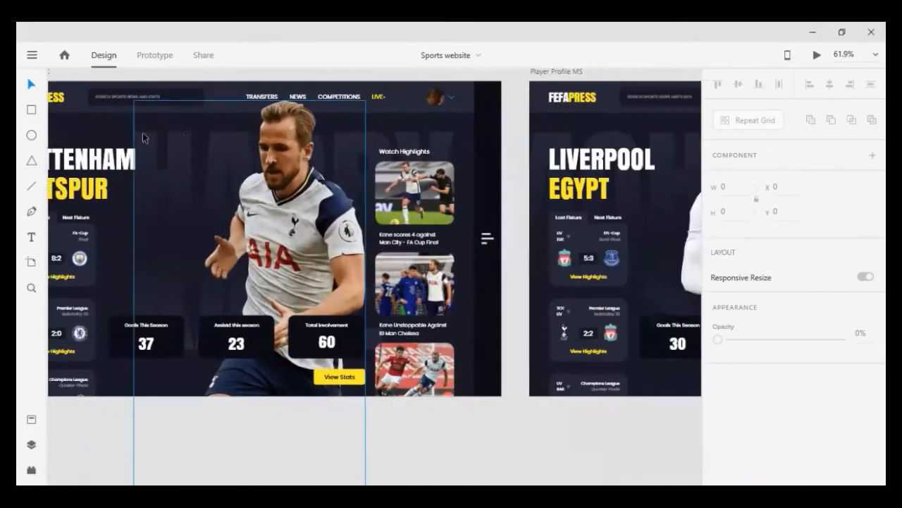
{"action": "scroll", "coordinate": [145, 136], "scroll_direction": "down", "scroll_amount": 3}
{"action": "scroll", "coordinate": [146, 138], "scroll_direction": "right", "scroll_amount": 10}
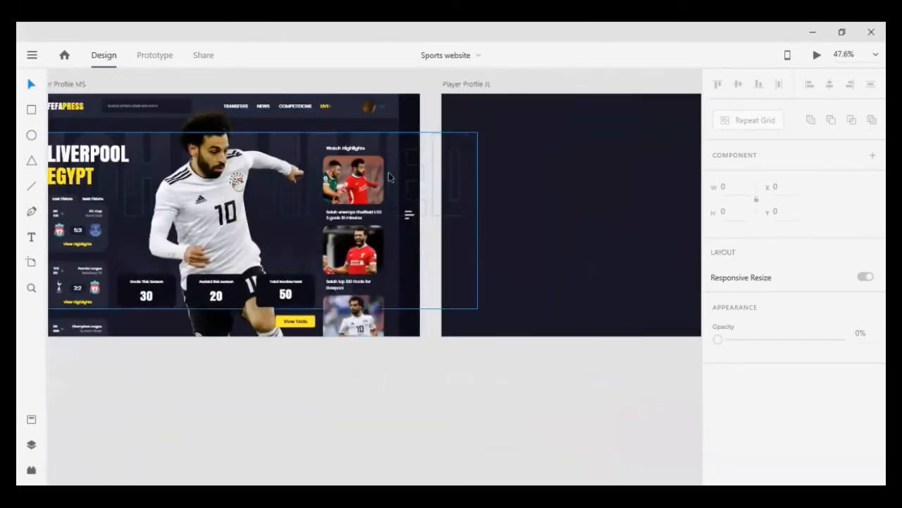
{"action": "scroll", "coordinate": [421, 130], "scroll_direction": "right", "scroll_amount": 3}
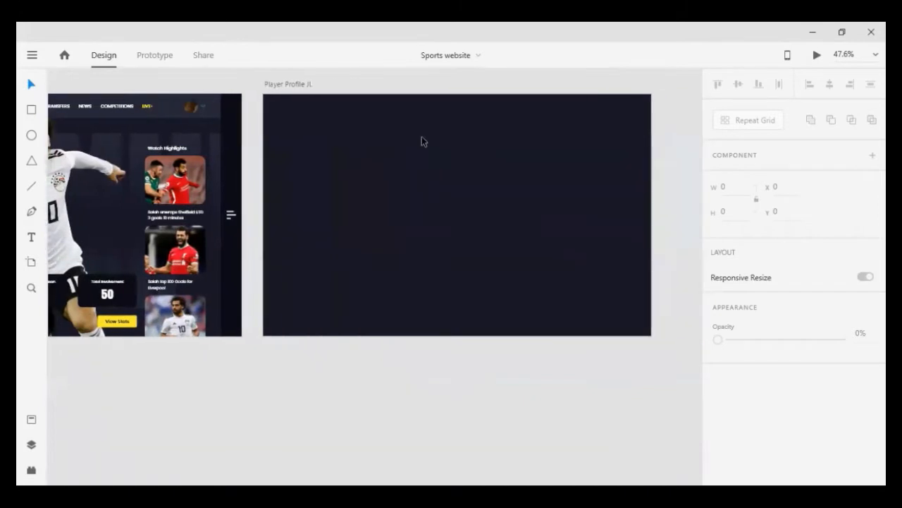
Draw a full-height vertical rectangle about 53 px wide along the right edge of the Player Profile JL artboard.
{"action": "left_click", "coordinate": [395, 147]}
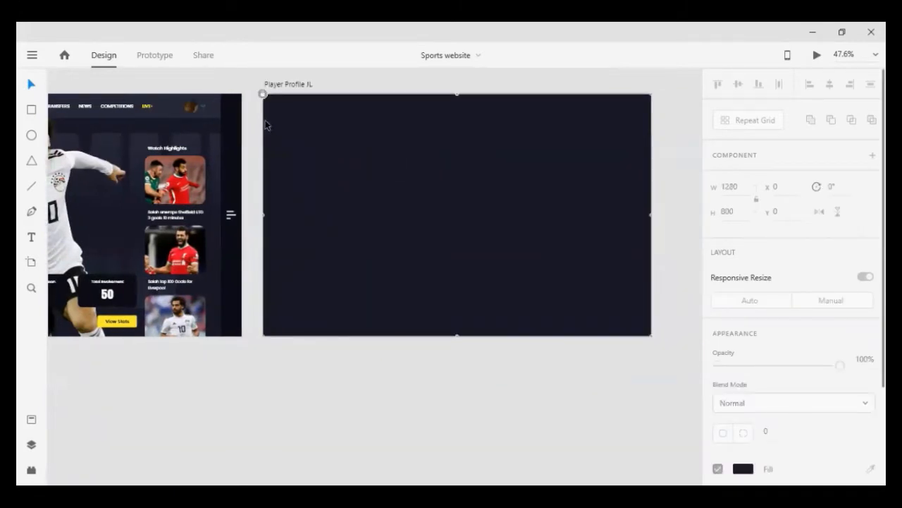
{"action": "left_click", "coordinate": [249, 115]}
{"action": "left_click", "coordinate": [31, 110]}
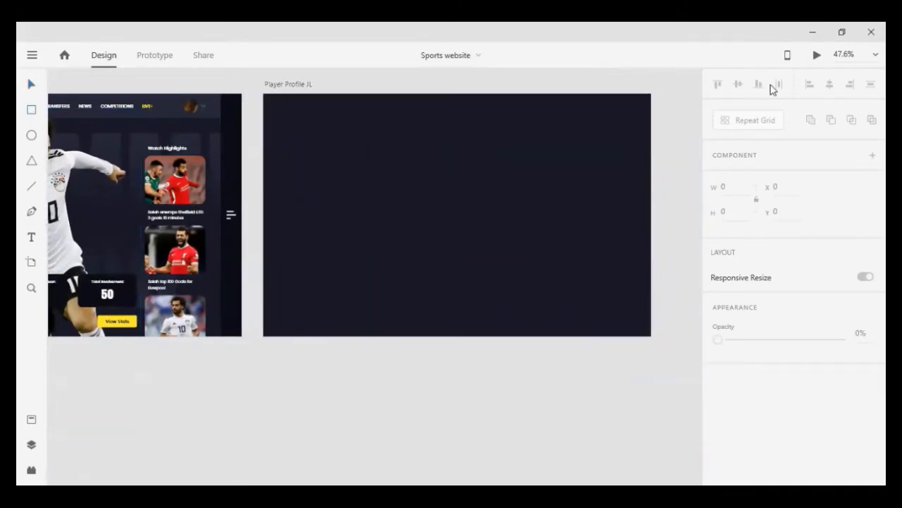
{"action": "scroll", "coordinate": [657, 94], "scroll_direction": "up", "scroll_amount": 2}
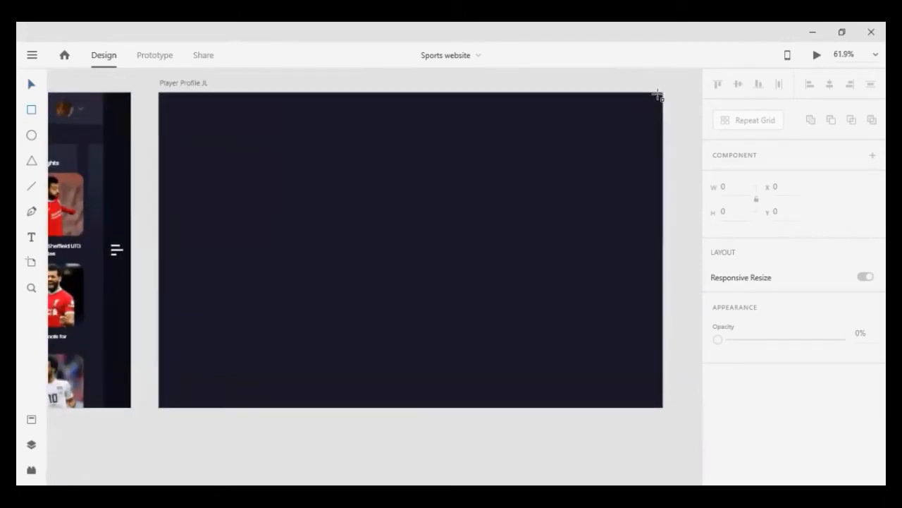
{"action": "left_click_drag", "start_coordinate": [665, 92], "coordinate": [644, 409]}
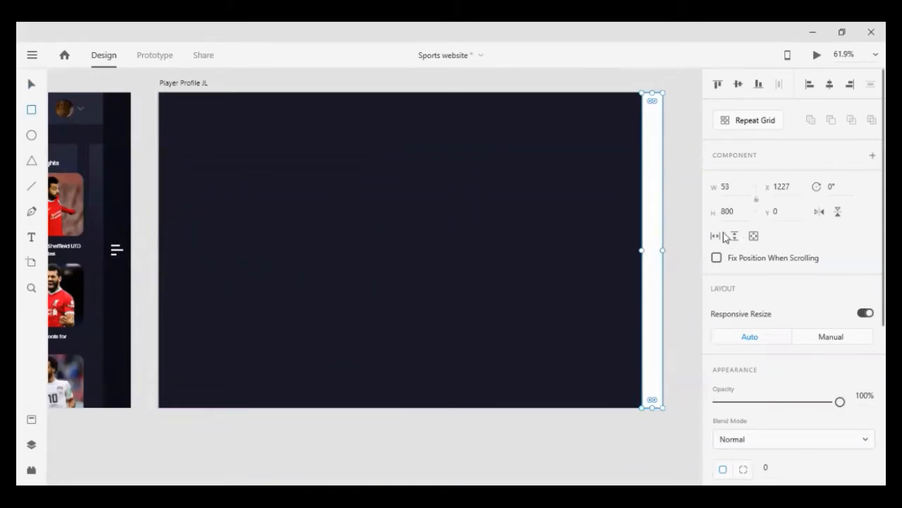
Set the vertical rectangle's width to 70 and align it to the artboard's right edge.
{"action": "left_click", "coordinate": [736, 192]}
{"action": "type", "text": "55"}
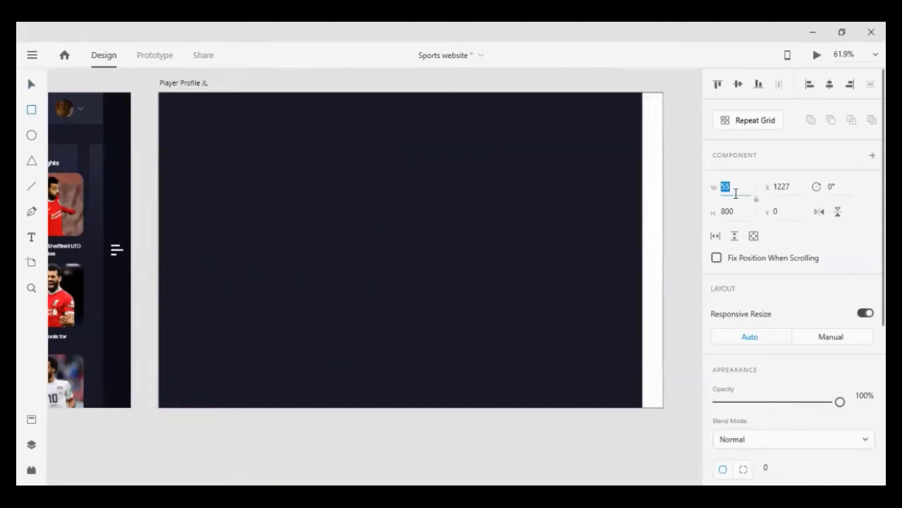
{"action": "type", "text": "65"}
{"action": "key", "text": "Return"}
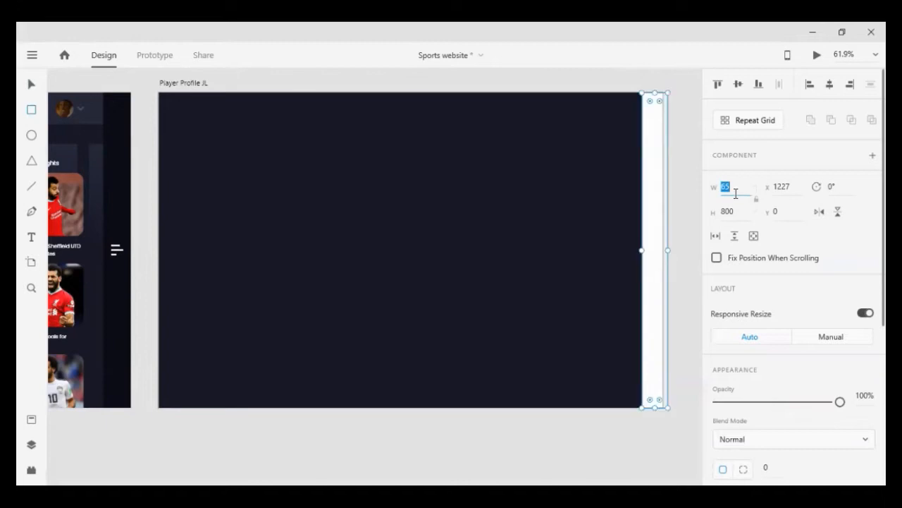
{"action": "type", "text": "69"}
{"action": "key", "text": "Return"}
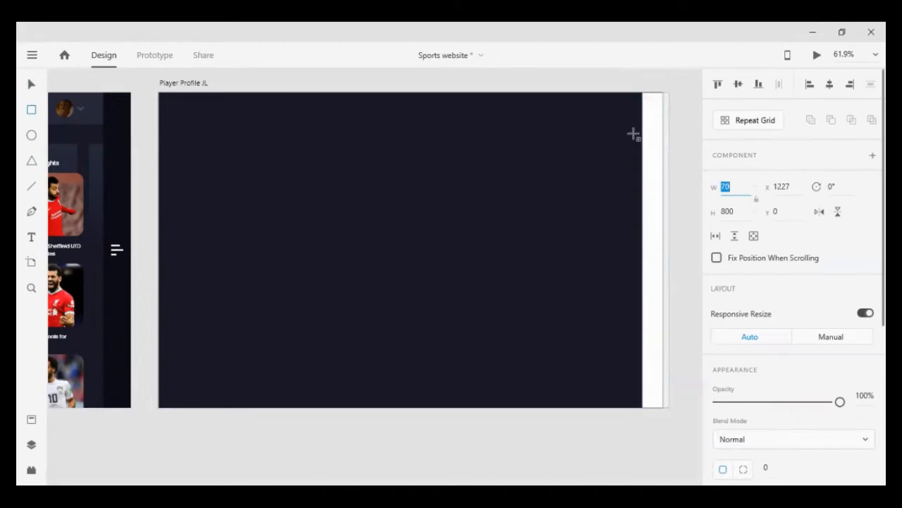
{"action": "left_click", "coordinate": [850, 85]}
{"action": "left_click_drag", "start_coordinate": [689, 139], "coordinate": [419, 139]}
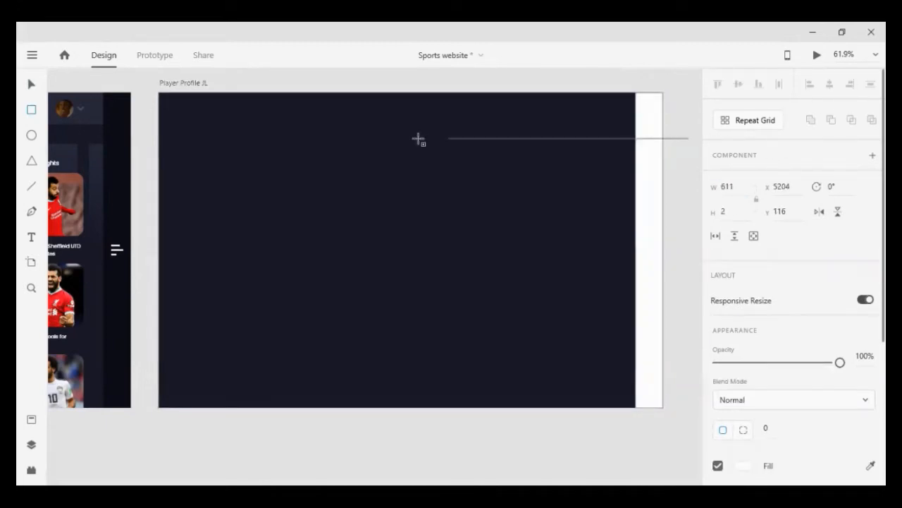
{"action": "key", "text": "Delete"}
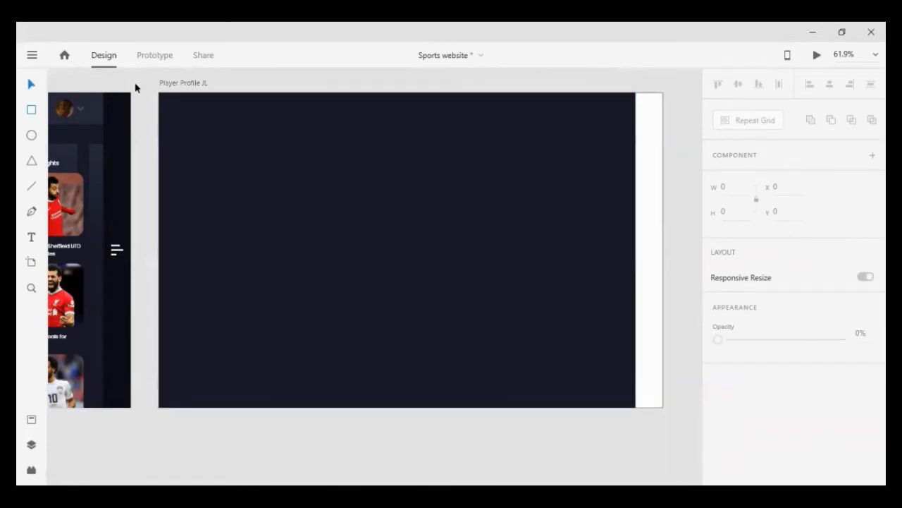
Draw a full-width header rectangle across the top of the Player Profile JL artboard and set its height to 80.
{"action": "key", "text": "r"}
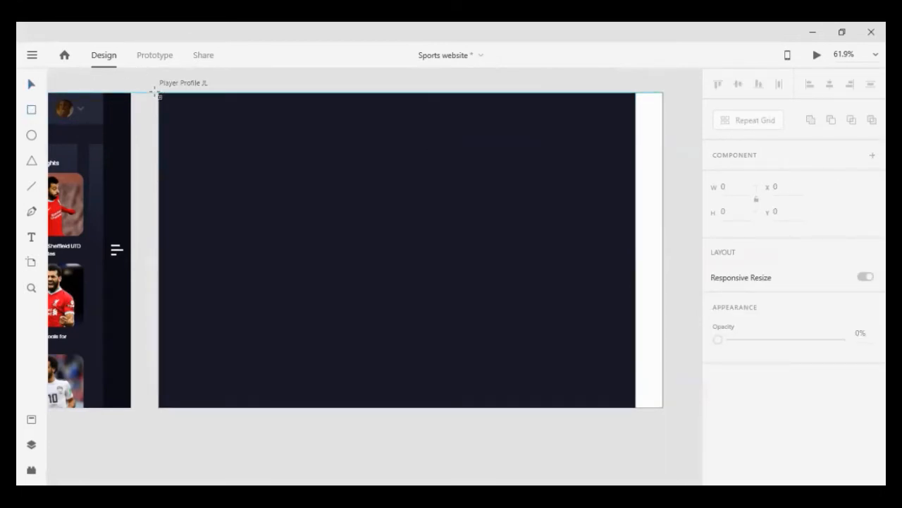
{"action": "mouse_move", "coordinate": [160, 93]}
{"action": "left_mouse_down"}
{"action": "mouse_move", "coordinate": [454, 155]}
{"action": "mouse_move", "coordinate": [668, 131]}
{"action": "left_mouse_up"}
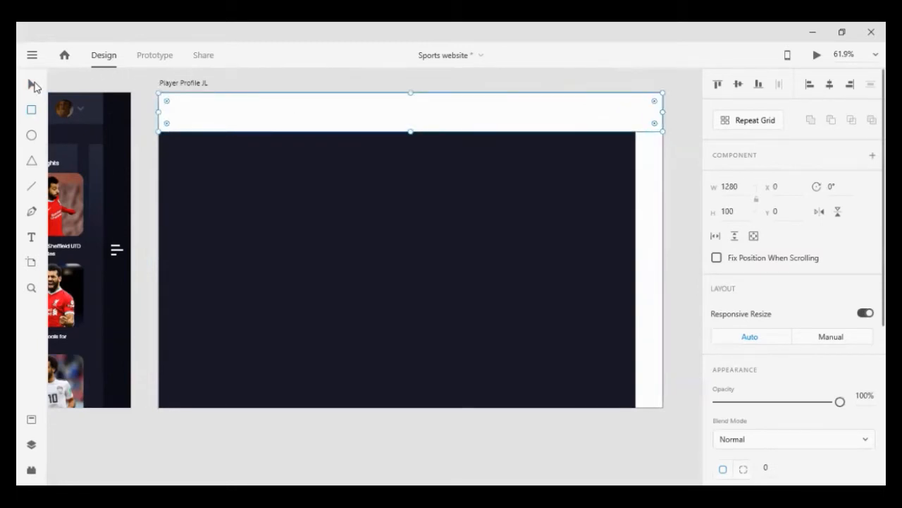
{"action": "left_click", "coordinate": [34, 86]}
{"action": "left_click", "coordinate": [94, 106]}
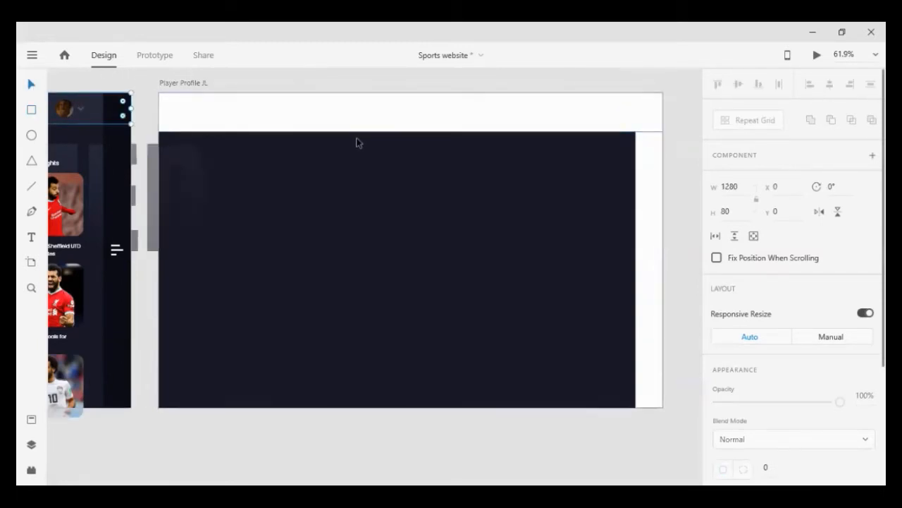
{"action": "left_click", "coordinate": [387, 121]}
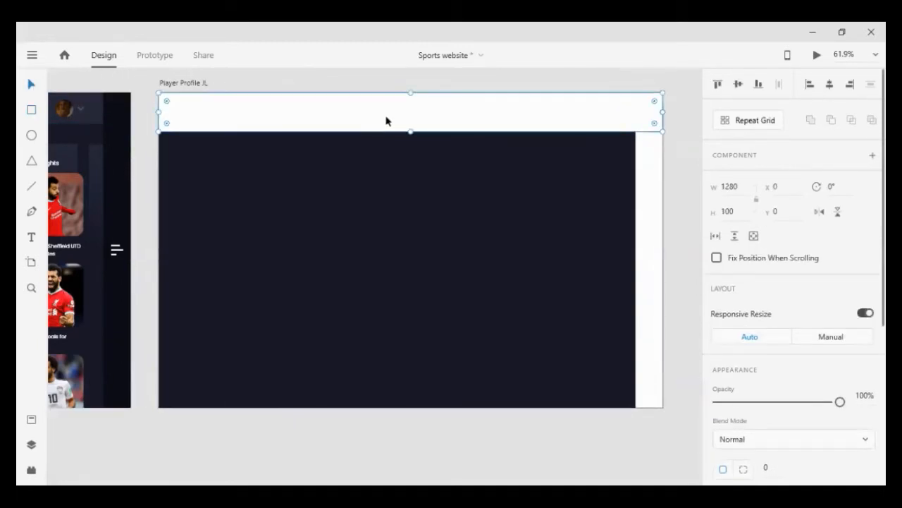
{"action": "left_click", "coordinate": [740, 205]}
{"action": "type", "text": "80"}
{"action": "key", "text": "Return"}
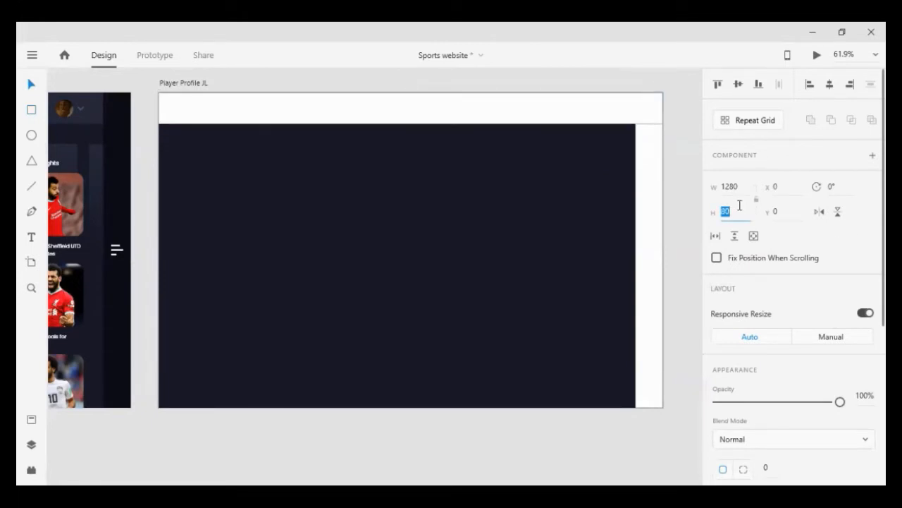
{"action": "left_click", "coordinate": [669, 209]}
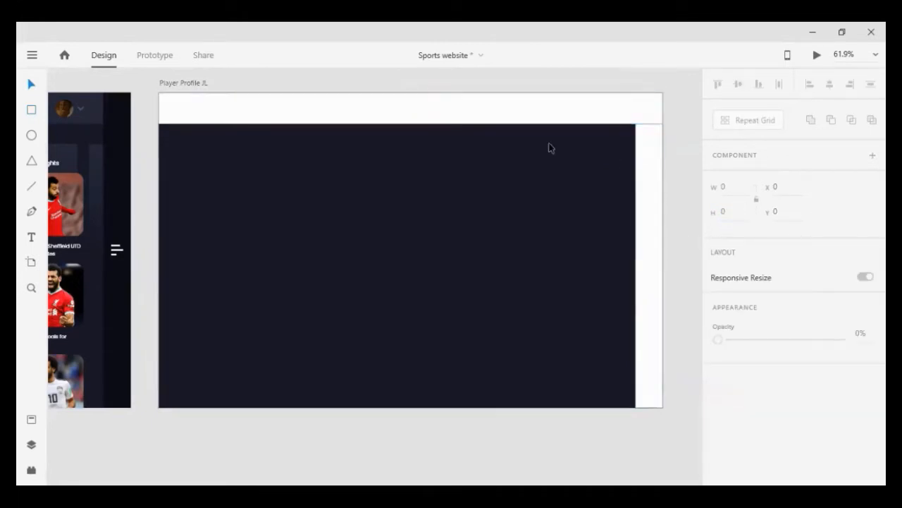
Fill the header rectangle with the colour sampled from the neighbouring player profile's header bar.
{"action": "left_click", "coordinate": [485, 122]}
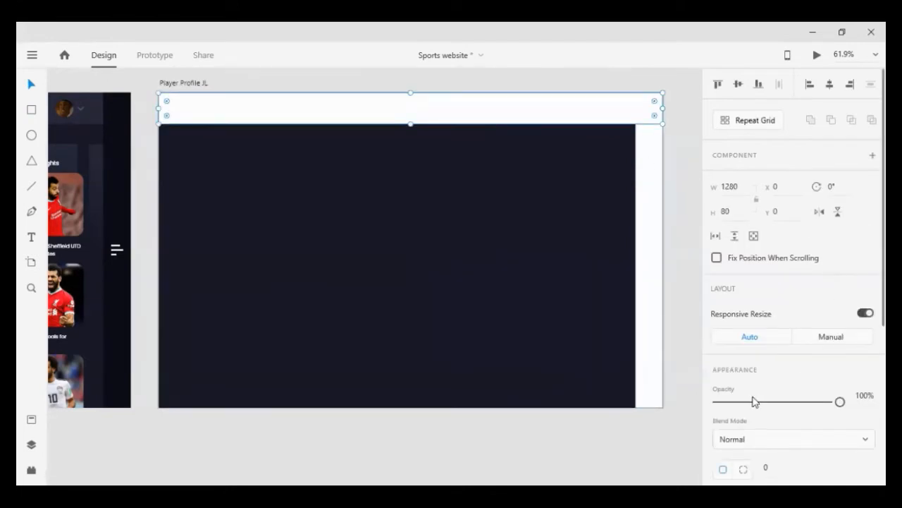
{"action": "scroll", "coordinate": [753, 401], "scroll_direction": "down", "scroll_amount": 5}
{"action": "left_click", "coordinate": [717, 278]}
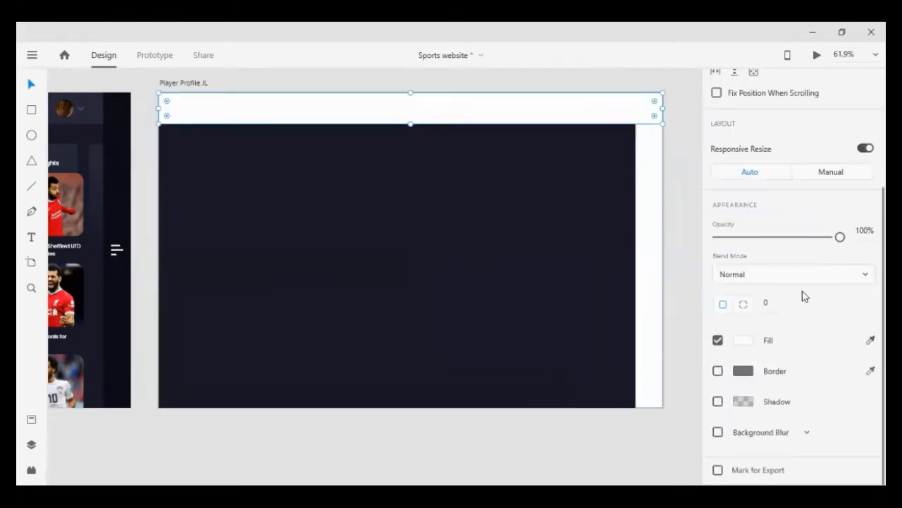
{"action": "key", "text": "i"}
{"action": "left_click", "coordinate": [87, 102]}
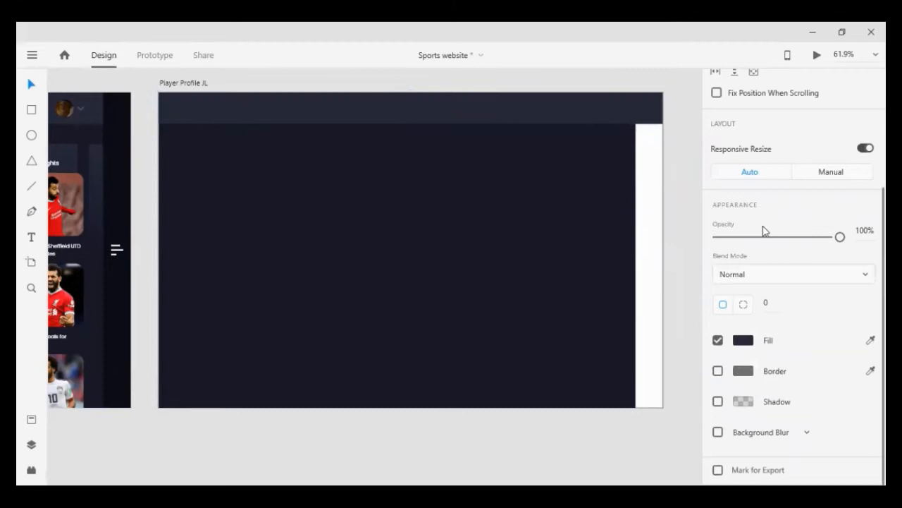
Fill the vertical sidebar rectangle with the colour sampled from the neighbouring profile's sidebar and bring it in front of the header.
{"action": "left_click", "coordinate": [649, 190]}
{"action": "key", "text": "i"}
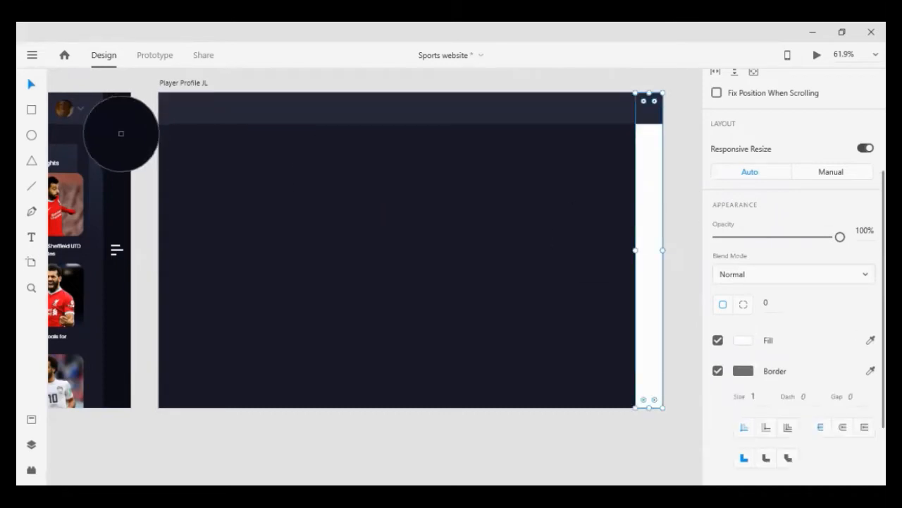
{"action": "left_click", "coordinate": [112, 140]}
{"action": "left_click", "coordinate": [642, 169]}
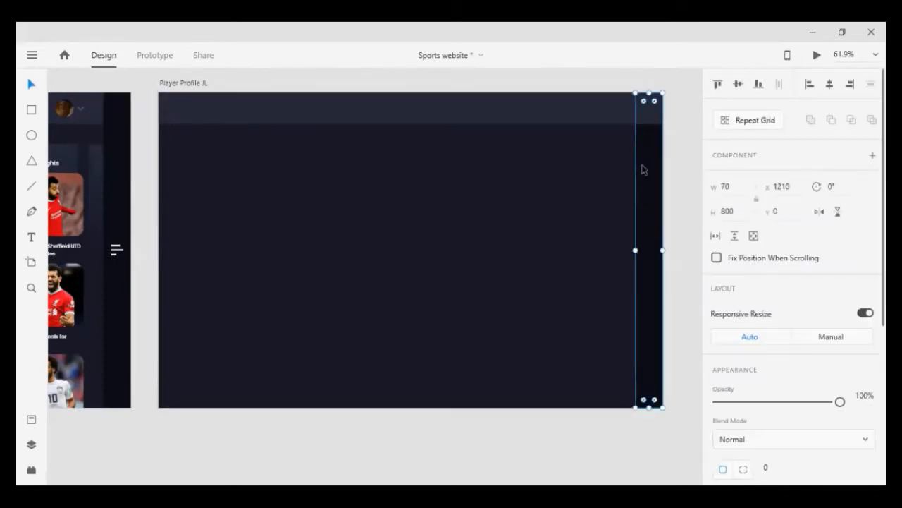
{"action": "scroll", "coordinate": [777, 363], "scroll_direction": "down", "scroll_amount": 2}
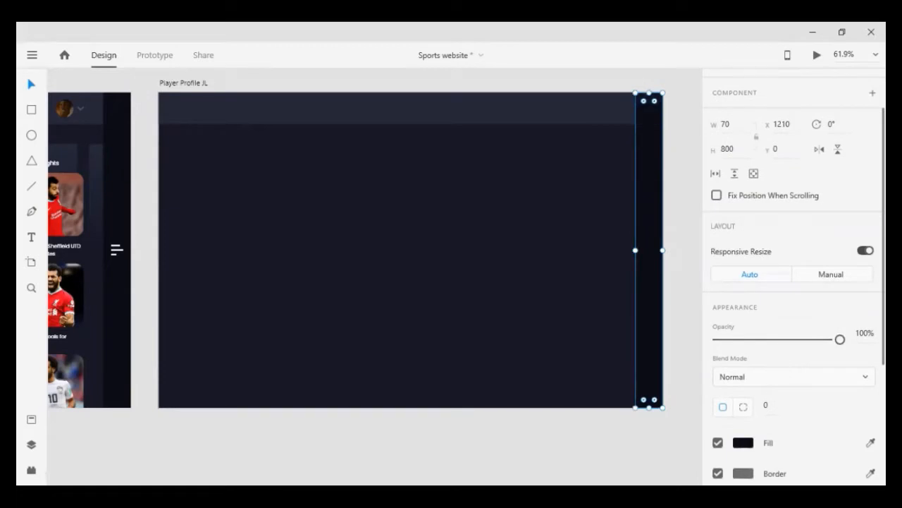
{"action": "left_click", "coordinate": [666, 212]}
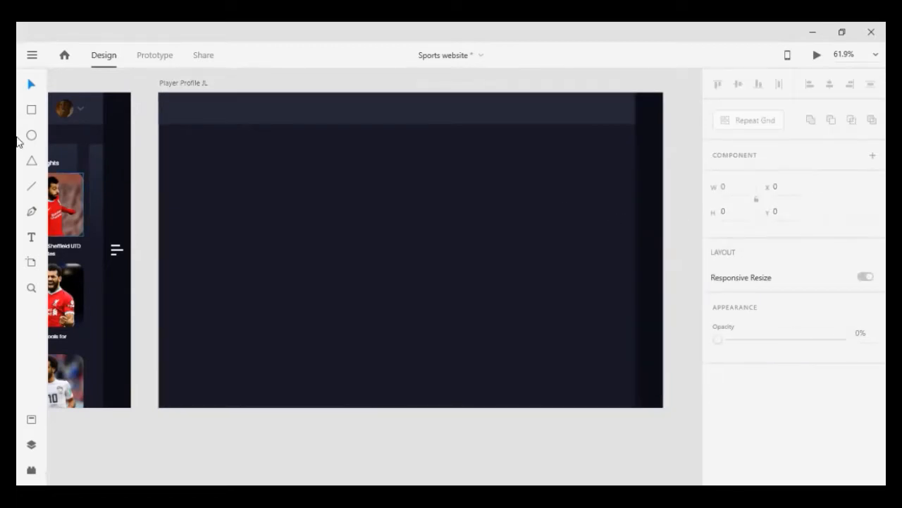
Draw a short horizontal line about 36 px long on the Player Profile JL artboard with the Pen tool.
{"action": "left_click", "coordinate": [32, 215]}
{"action": "left_click", "coordinate": [313, 226]}
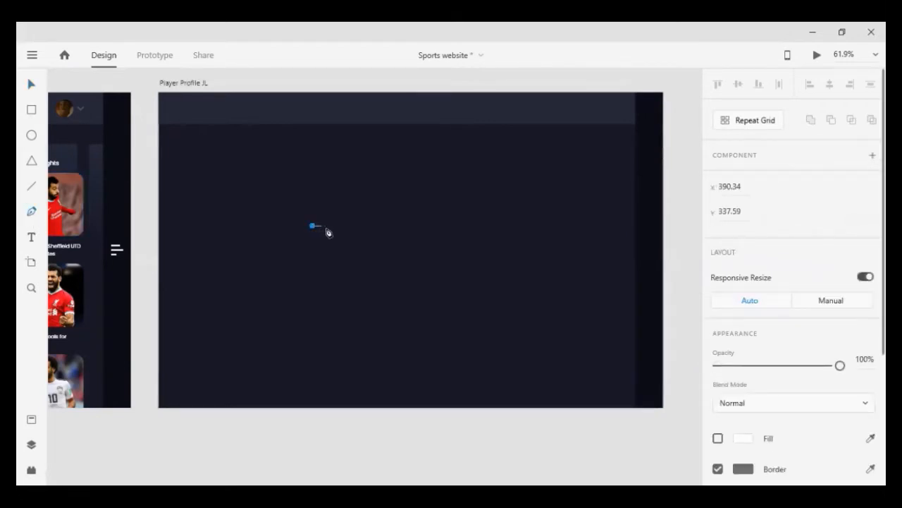
{"action": "left_click", "coordinate": [326, 227]}
{"action": "scroll", "coordinate": [320, 232], "scroll_direction": "up", "scroll_amount": 4}
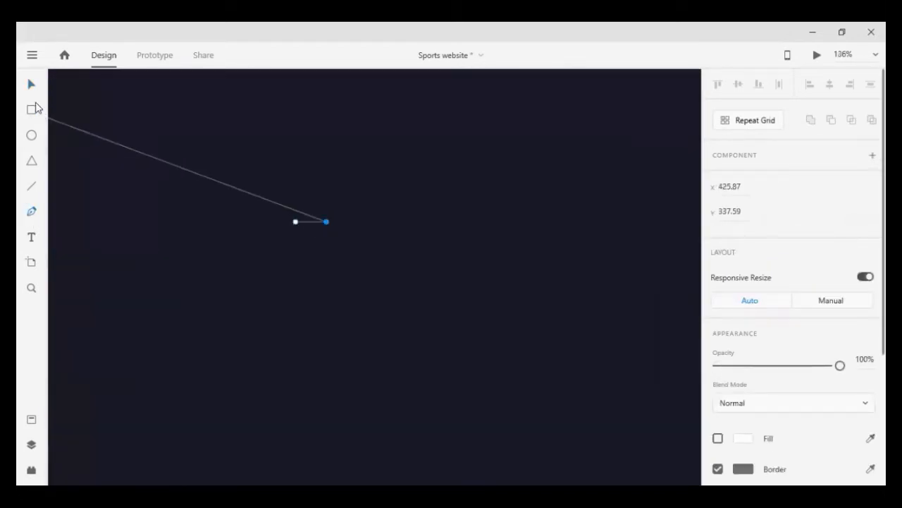
{"action": "left_click", "coordinate": [31, 86]}
{"action": "scroll", "coordinate": [616, 317], "scroll_direction": "down", "scroll_amount": 3}
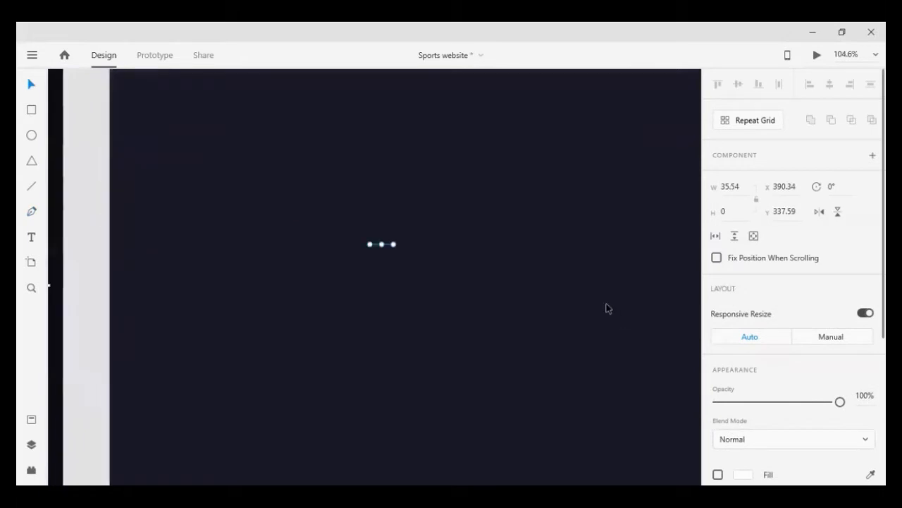
Colour the short line's border white and increase its border size to 5.
{"action": "scroll", "coordinate": [742, 380], "scroll_direction": "down", "scroll_amount": 5}
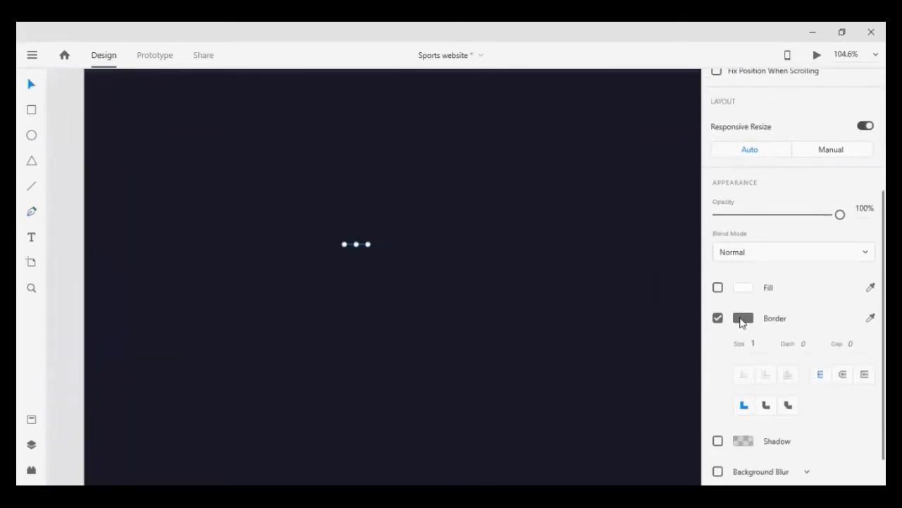
{"action": "left_click", "coordinate": [742, 318]}
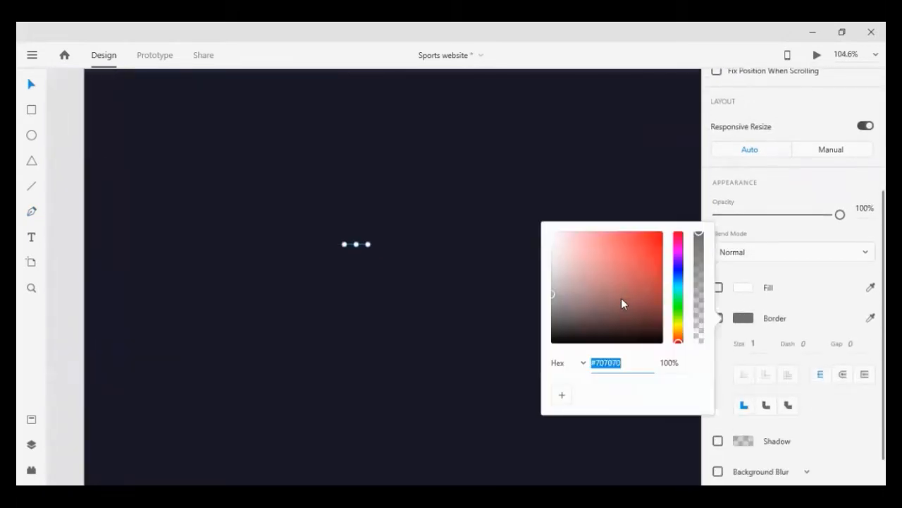
{"action": "left_click", "coordinate": [760, 344]}
{"action": "key", "text": "Up"}
{"action": "key", "text": "Up"}
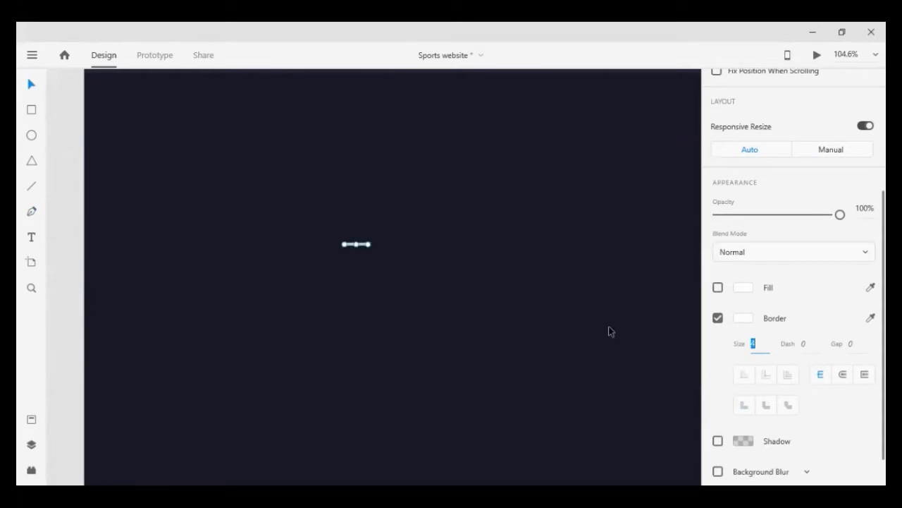
{"action": "left_click", "coordinate": [526, 315]}
Move the white line into the Player Profile JL sidebar at Y 337.59 and set its border size to 4.
{"action": "scroll", "coordinate": [427, 289], "scroll_direction": "down", "scroll_amount": 3}
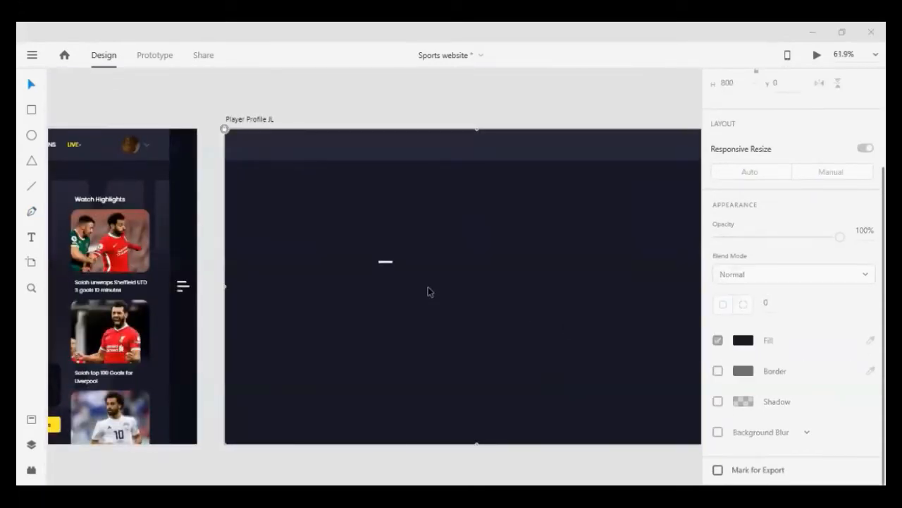
{"action": "left_click", "coordinate": [386, 261]}
{"action": "scroll", "coordinate": [388, 264], "scroll_direction": "up", "scroll_amount": 5}
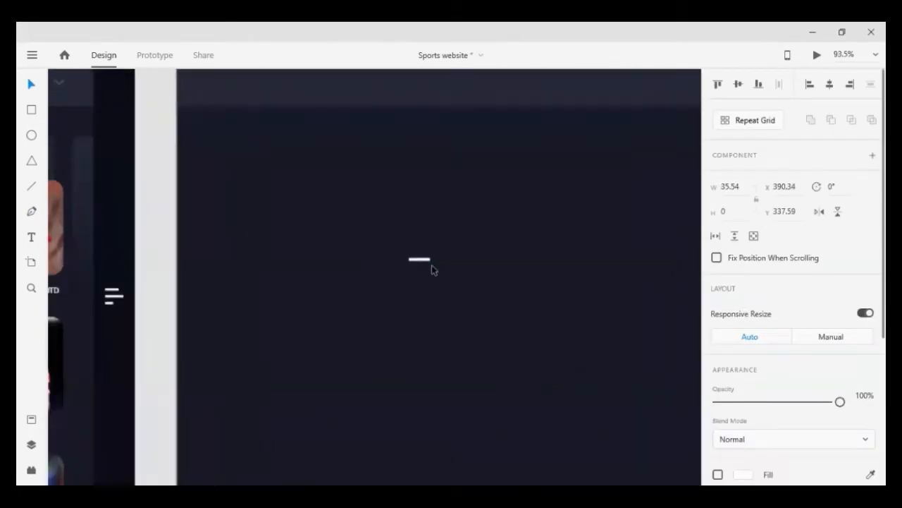
{"action": "left_click_drag", "start_coordinate": [418, 260], "coordinate": [540, 252]}
{"action": "scroll", "coordinate": [773, 323], "scroll_direction": "down", "scroll_amount": 3}
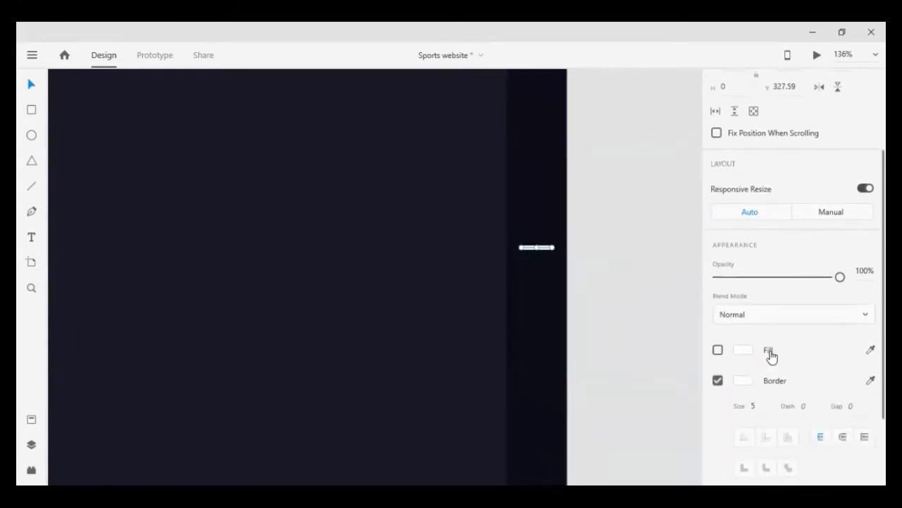
{"action": "left_click", "coordinate": [760, 407]}
{"action": "key", "text": "Escape"}
{"action": "key", "text": "shift+Down"}
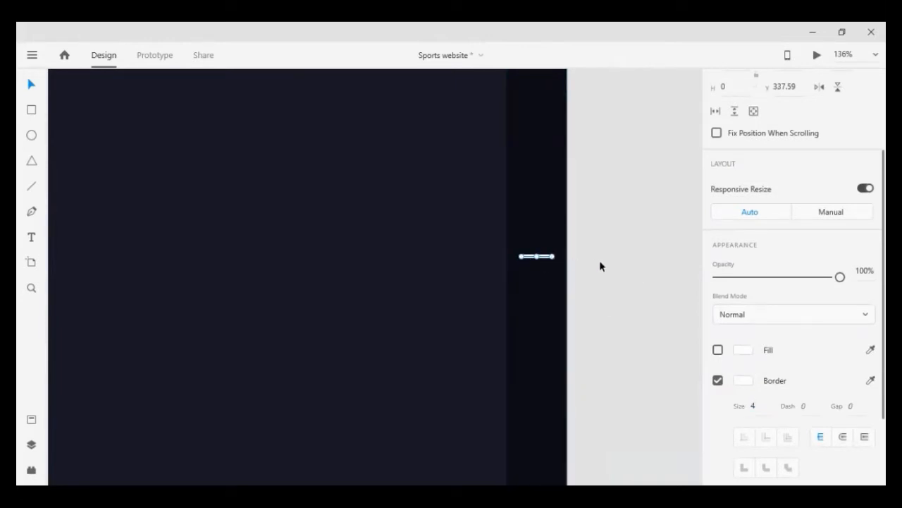
Duplicate the sidebar line twice, placing each copy 10 px below the previous one to form a three-line menu icon.
{"action": "key", "text": "ctrl+d"}
{"action": "key", "text": "shift+Down"}
{"action": "key", "text": "shift+Down"}
{"action": "key", "text": "shift+Up"}
{"action": "key", "text": "ctrl+d"}
{"action": "key", "text": "shift+Down"}
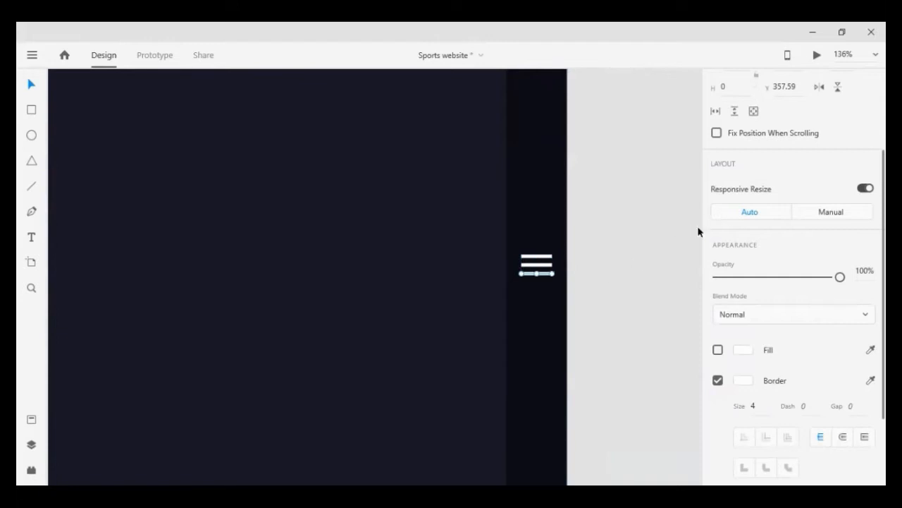
{"action": "left_click", "coordinate": [607, 249]}
Shorten the bottom line of the sidebar menu icon, following the neighbouring profile's menu icon.
{"action": "scroll", "coordinate": [369, 318], "scroll_direction": "down", "scroll_amount": 2}
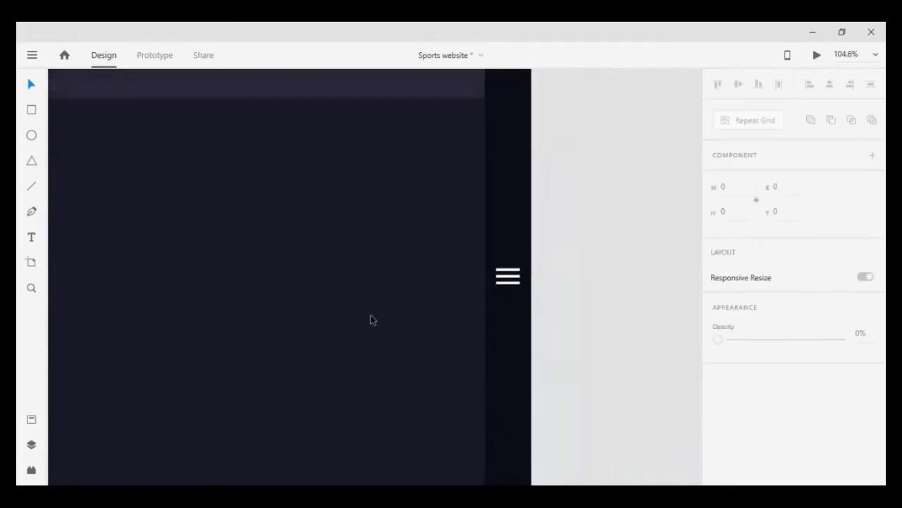
{"action": "scroll", "coordinate": [368, 319], "scroll_direction": "left", "scroll_amount": 2}
{"action": "scroll", "coordinate": [366, 311], "scroll_direction": "left", "scroll_amount": 3}
{"action": "scroll", "coordinate": [366, 295], "scroll_direction": "left", "scroll_amount": 3}
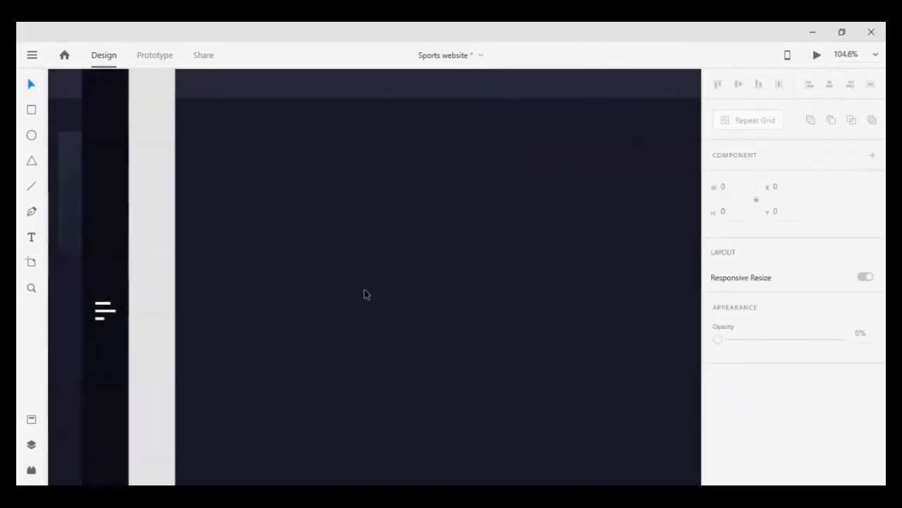
{"action": "scroll", "coordinate": [406, 320], "scroll_direction": "right", "scroll_amount": 5}
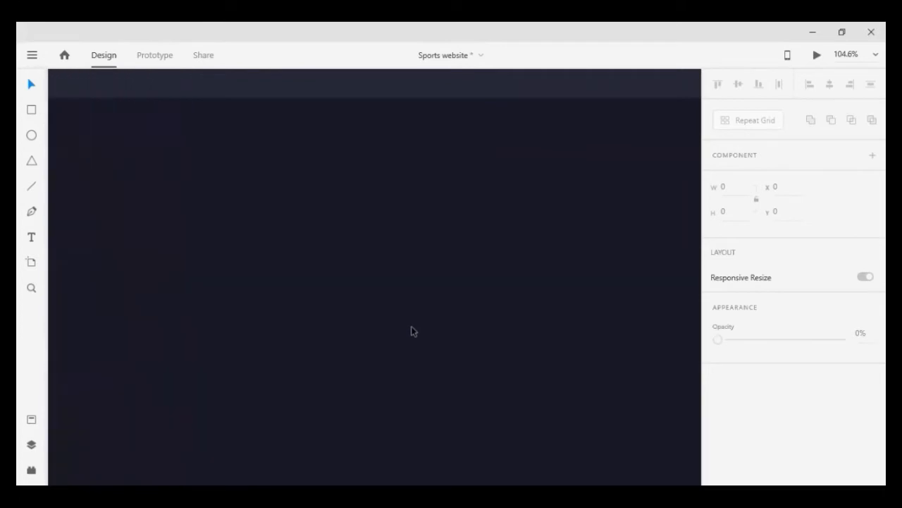
{"action": "left_click", "coordinate": [616, 283]}
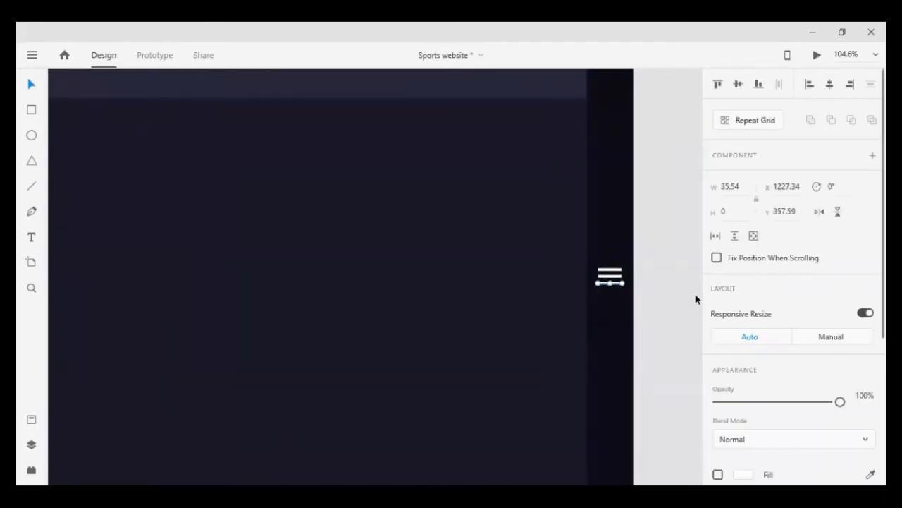
{"action": "left_click", "coordinate": [748, 189]}
{"action": "key", "text": "shift+Down"}
{"action": "type", "text": "23"}
{"action": "key", "text": "ctrl+z"}
Set the width of the sidebar menu icon's top line to 25.
{"action": "left_click", "coordinate": [726, 187]}
{"action": "left_click", "coordinate": [727, 187]}
{"action": "double_click", "coordinate": [730, 187]}
{"action": "type", "text": "25"}
{"action": "key", "text": "Return"}
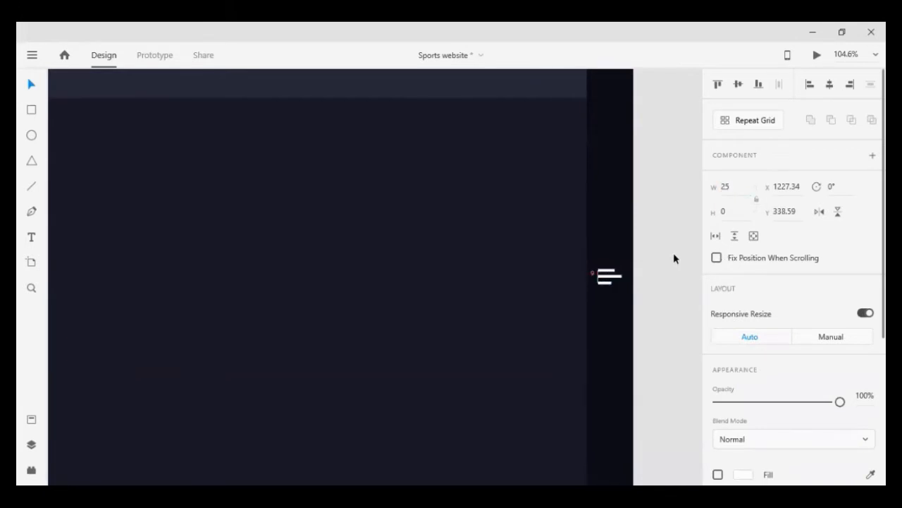
Group the three lines of the sidebar menu icon and centre the group vertically on the artboard.
{"action": "left_click_drag", "start_coordinate": [673, 255], "coordinate": [605, 317]}
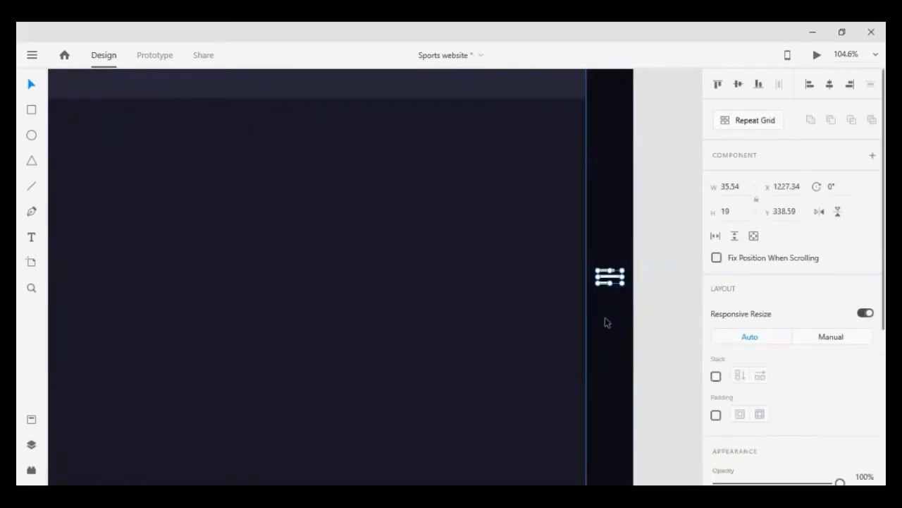
{"action": "left_click", "coordinate": [738, 86]}
{"action": "left_click", "coordinate": [659, 261]}
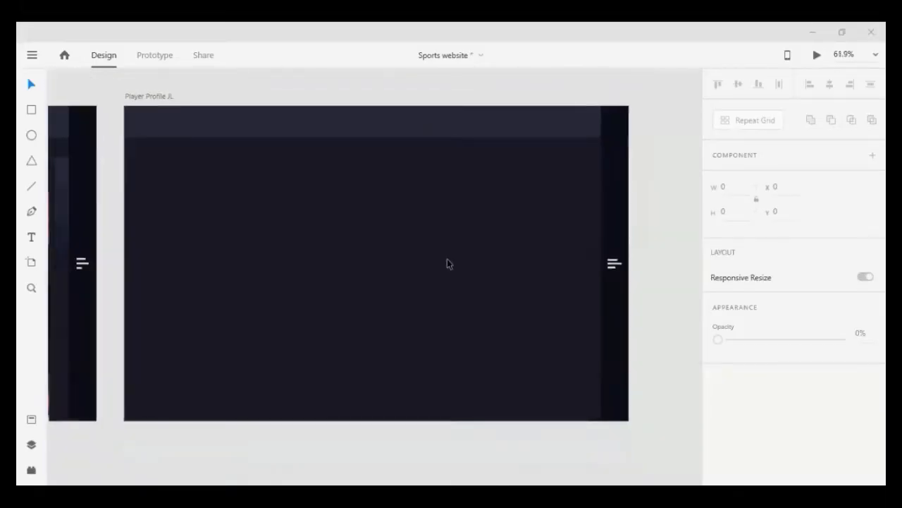
{"action": "scroll", "coordinate": [434, 266], "scroll_direction": "left", "scroll_amount": 10}
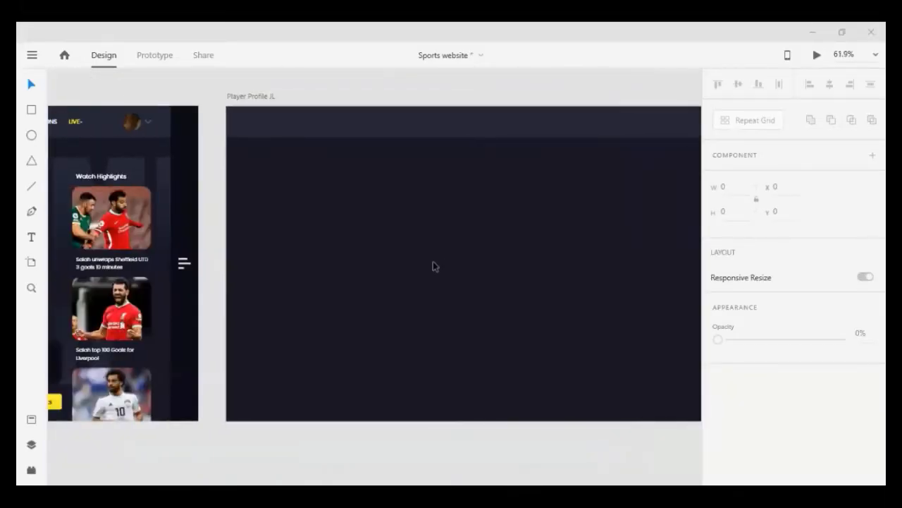
{"action": "scroll", "coordinate": [433, 266], "scroll_direction": "left", "scroll_amount": 8}
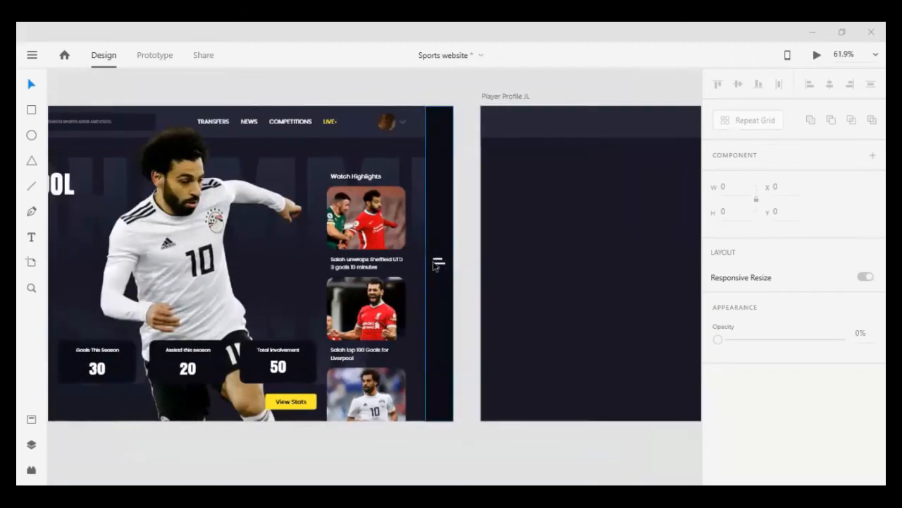
{"action": "scroll", "coordinate": [264, 188], "scroll_direction": "right", "scroll_amount": 8}
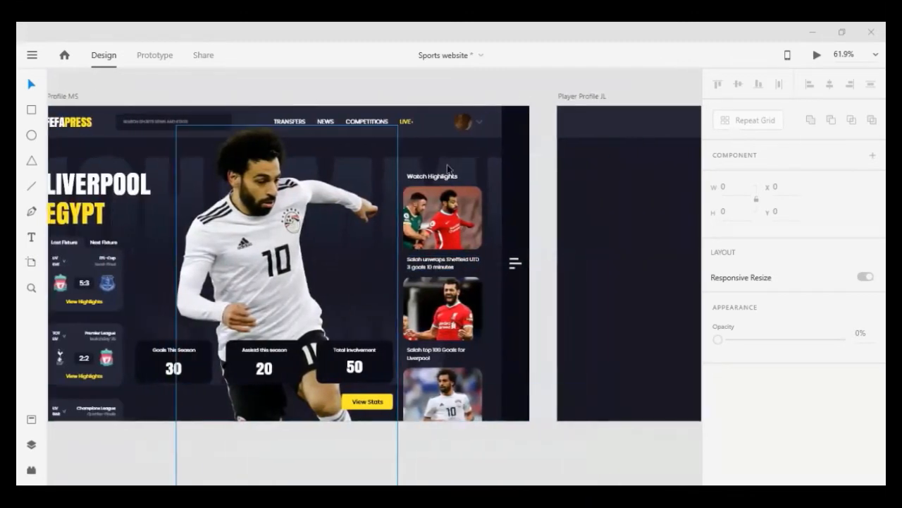
{"action": "left_click", "coordinate": [32, 237]}
{"action": "left_click", "coordinate": [434, 123]}
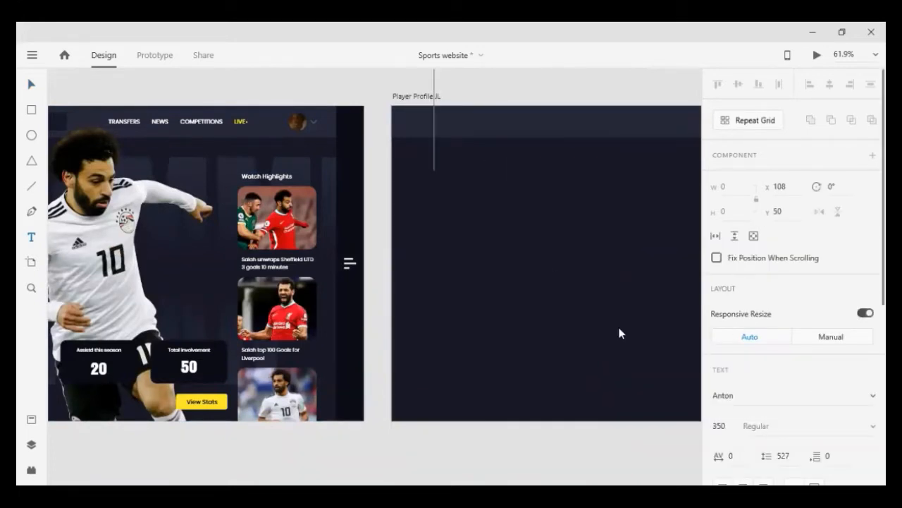
{"action": "left_click", "coordinate": [36, 88]}
Move the cut-out of the player in the yellow shirt onto the Player Profile JL artboard at about X 273, Y 474.
{"action": "scroll", "coordinate": [542, 138], "scroll_direction": "down", "scroll_amount": 5}
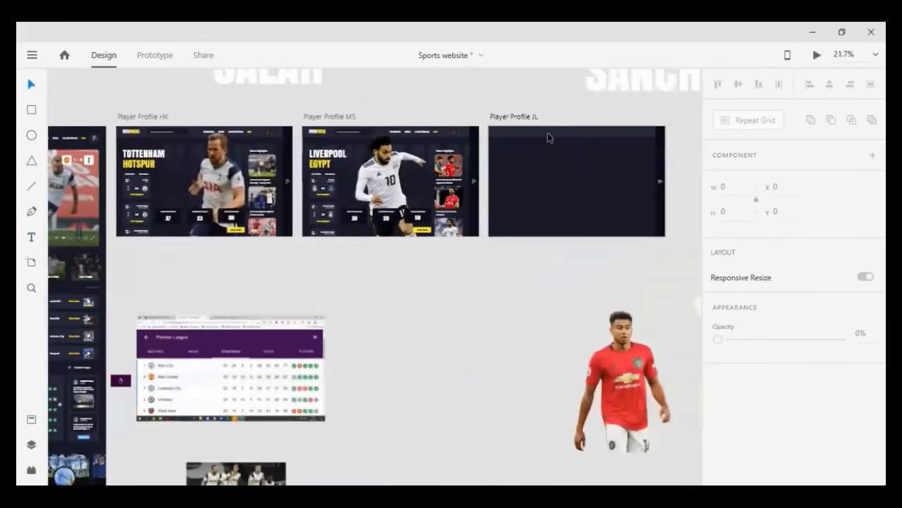
{"action": "scroll", "coordinate": [548, 133], "scroll_direction": "right", "scroll_amount": 2}
{"action": "scroll", "coordinate": [562, 198], "scroll_direction": "right", "scroll_amount": 2}
{"action": "left_click_drag", "start_coordinate": [617, 199], "coordinate": [440, 213]}
{"action": "scroll", "coordinate": [457, 185], "scroll_direction": "up", "scroll_amount": 2}
{"action": "left_click_drag", "start_coordinate": [456, 184], "coordinate": [457, 245]}
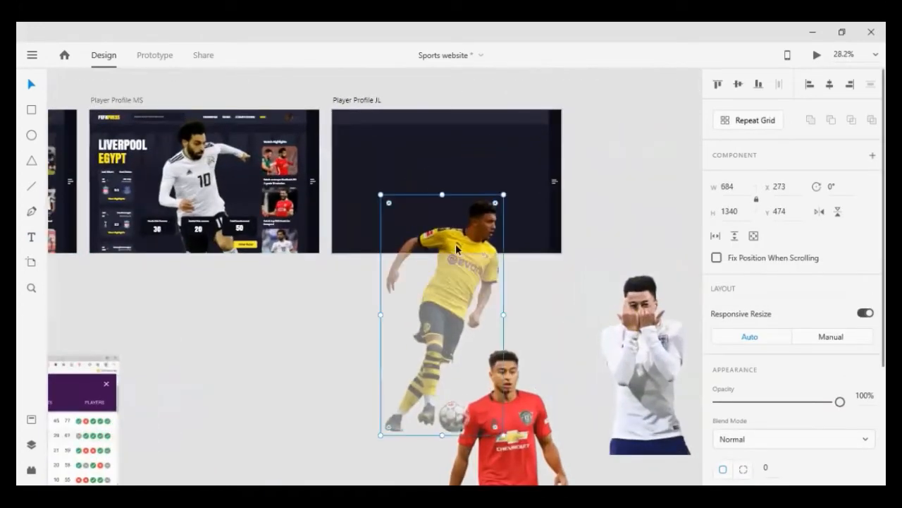
Add the text JADON in Anton at size 350 on the Player Profile JL artboard.
{"action": "scroll", "coordinate": [462, 155], "scroll_direction": "up", "scroll_amount": 1}
{"action": "scroll", "coordinate": [415, 188], "scroll_direction": "up", "scroll_amount": 5}
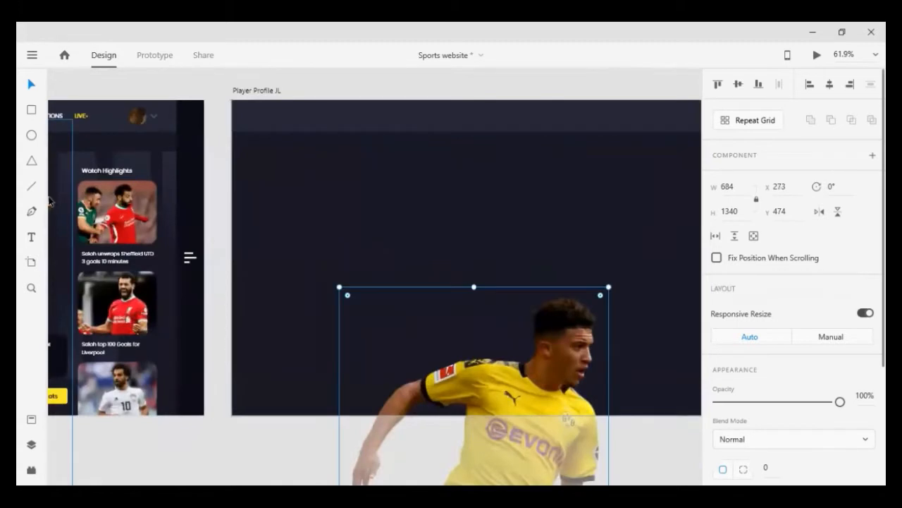
{"action": "left_click", "coordinate": [314, 161]}
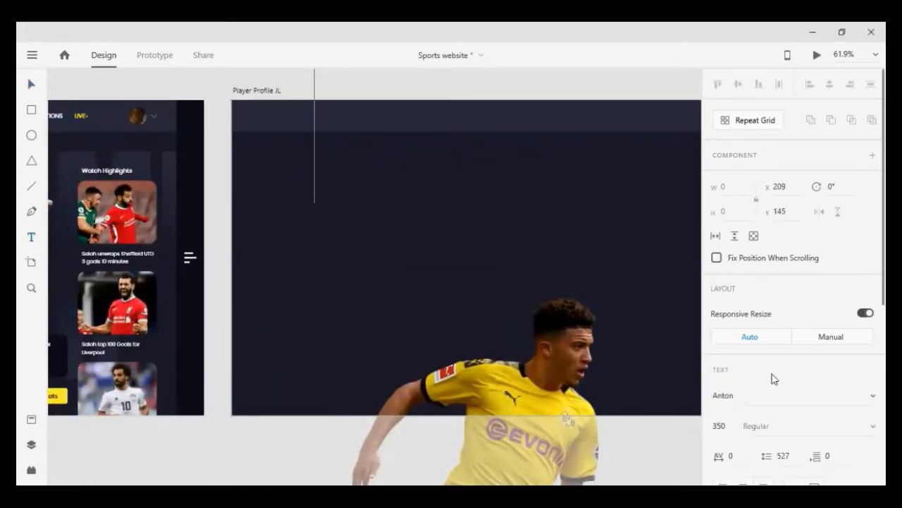
{"action": "left_click", "coordinate": [719, 426]}
{"action": "left_click", "coordinate": [728, 396]}
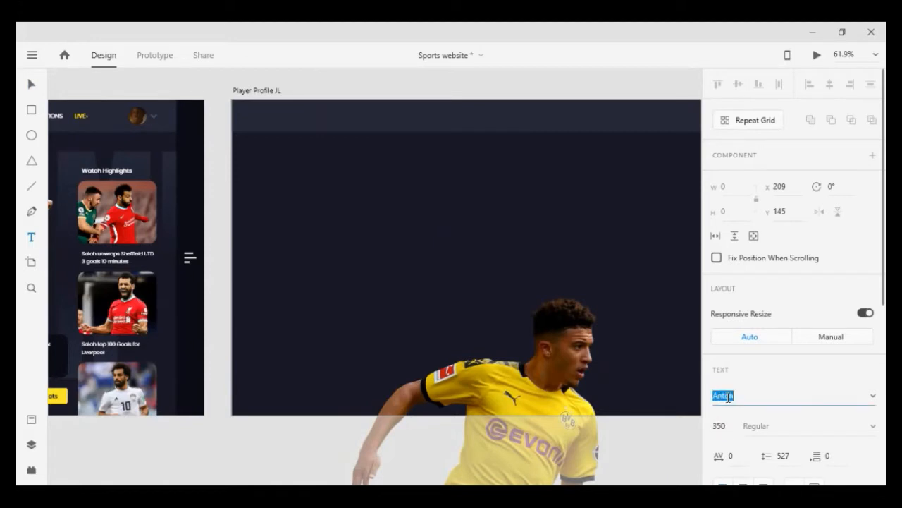
{"action": "left_click", "coordinate": [389, 218]}
{"action": "left_click", "coordinate": [391, 171]}
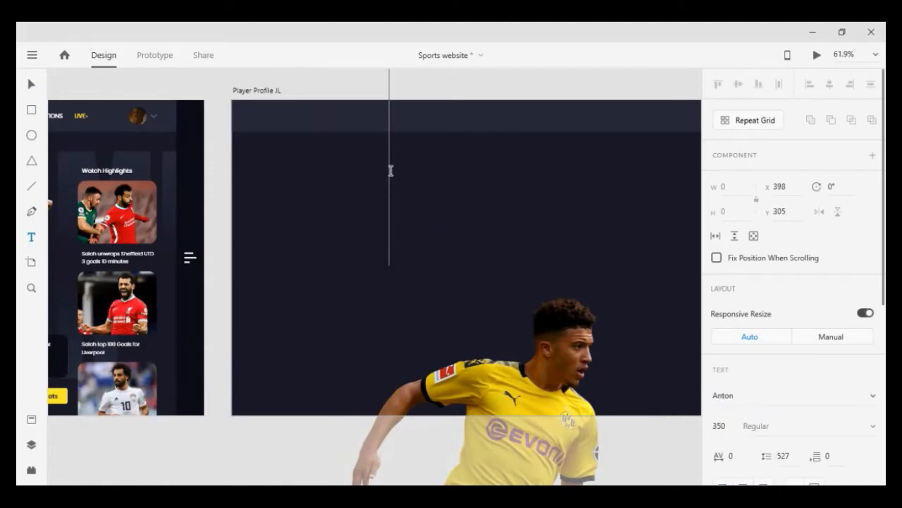
{"action": "type", "text": "JADON"}
{"action": "key", "text": "Escape"}
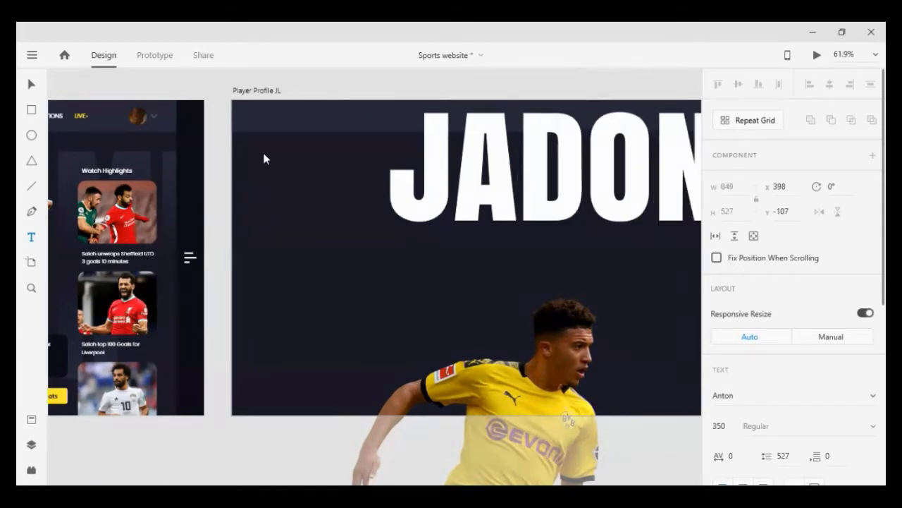
Shift the JADON text up towards the artboard's left edge and add a separate SANCHO text below it.
{"action": "left_click", "coordinate": [28, 85]}
{"action": "left_click_drag", "start_coordinate": [488, 154], "coordinate": [397, 230]}
{"action": "double_click", "coordinate": [397, 229]}
{"action": "type", "text": "SA"}
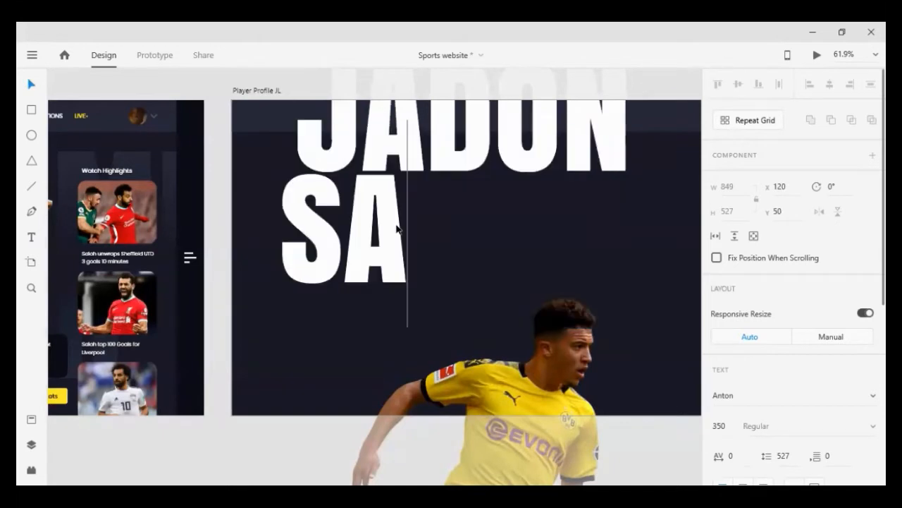
{"action": "type", "text": "NCHO"}
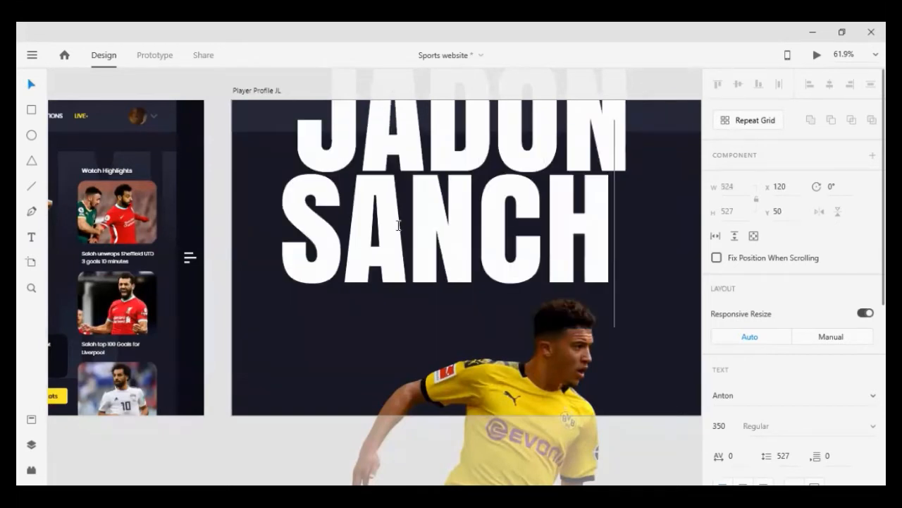
{"action": "left_click", "coordinate": [32, 85]}
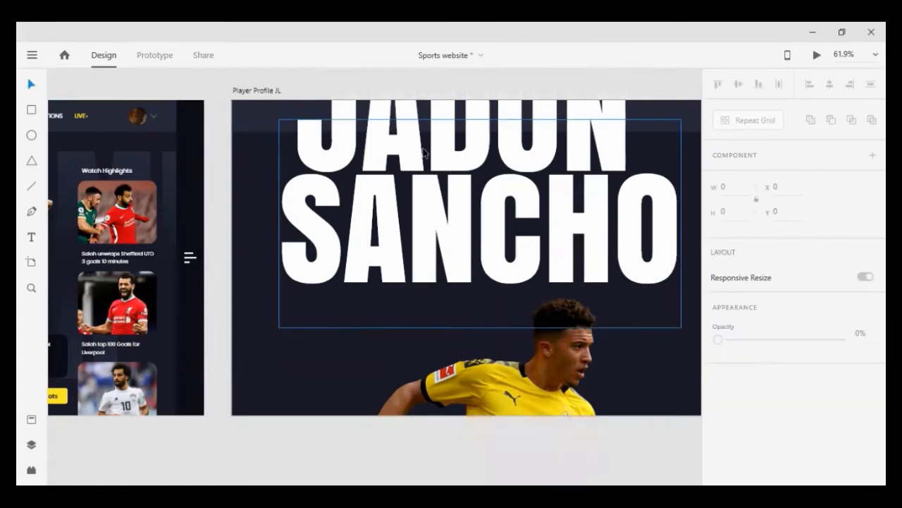
Position the SANCHO text beneath JADON at about X 114, Y 40.
{"action": "left_click_drag", "start_coordinate": [449, 213], "coordinate": [525, 216]}
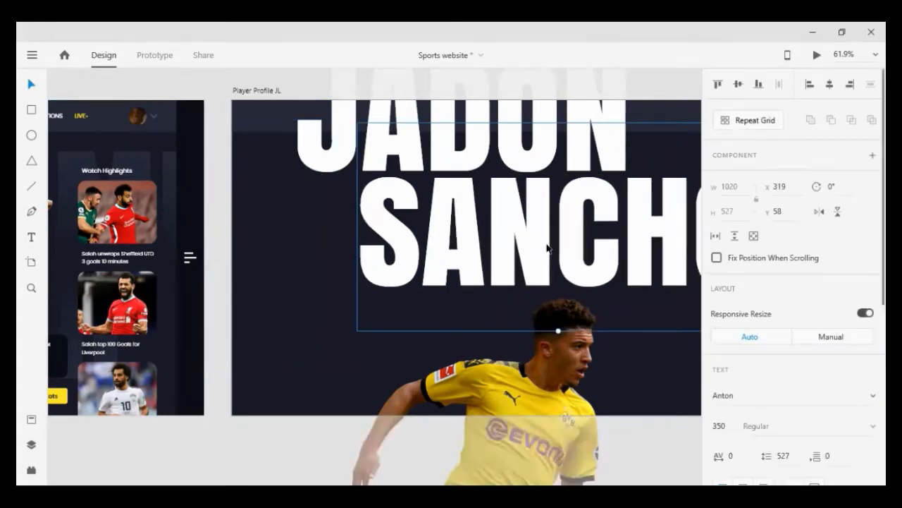
{"action": "left_click_drag", "start_coordinate": [548, 248], "coordinate": [468, 241]}
{"action": "scroll", "coordinate": [486, 219], "scroll_direction": "down", "scroll_amount": 3}
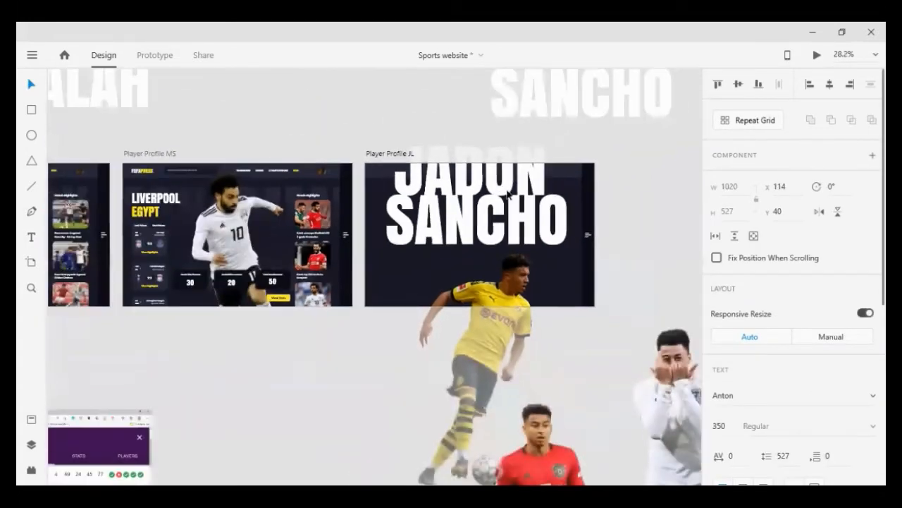
{"action": "scroll", "coordinate": [507, 190], "scroll_direction": "down", "scroll_amount": 2}
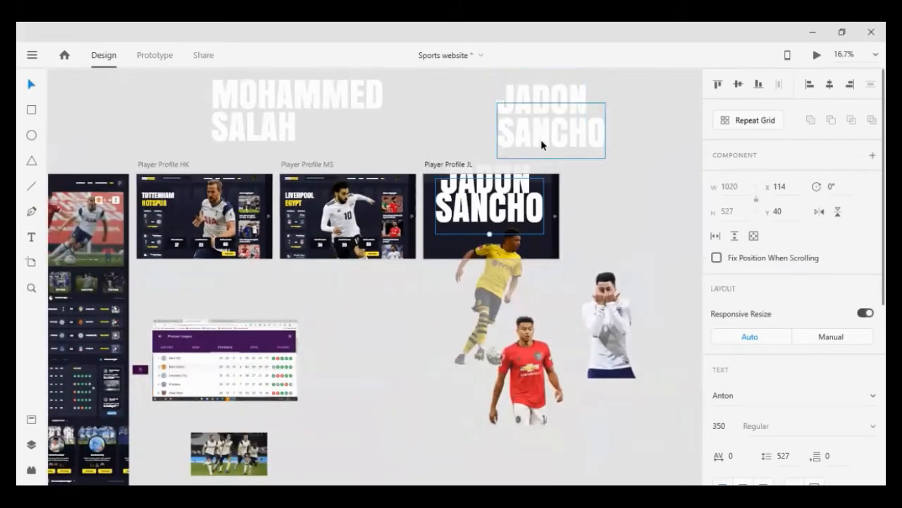
Remove the large SANCHO text from the artboard and reduce the JADON text's font size to 60.
{"action": "scroll", "coordinate": [541, 139], "scroll_direction": "up", "scroll_amount": 4}
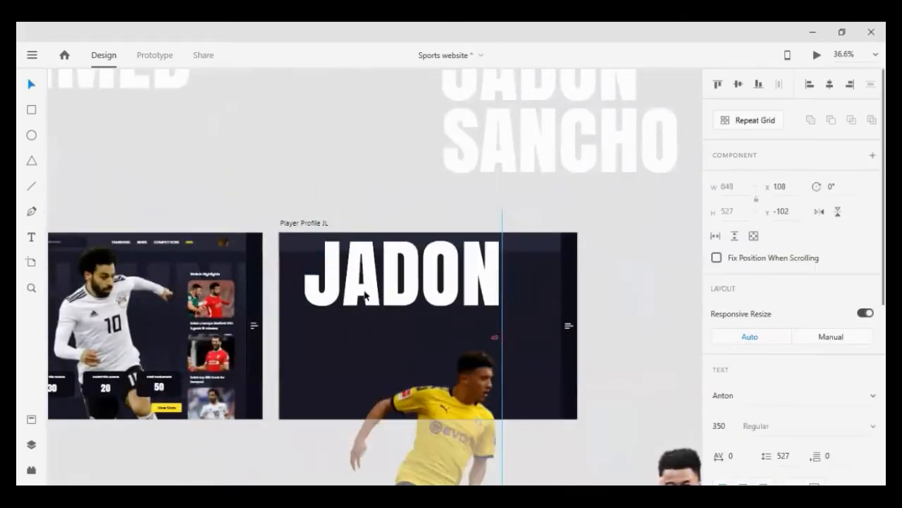
{"action": "type", "text": "19"}
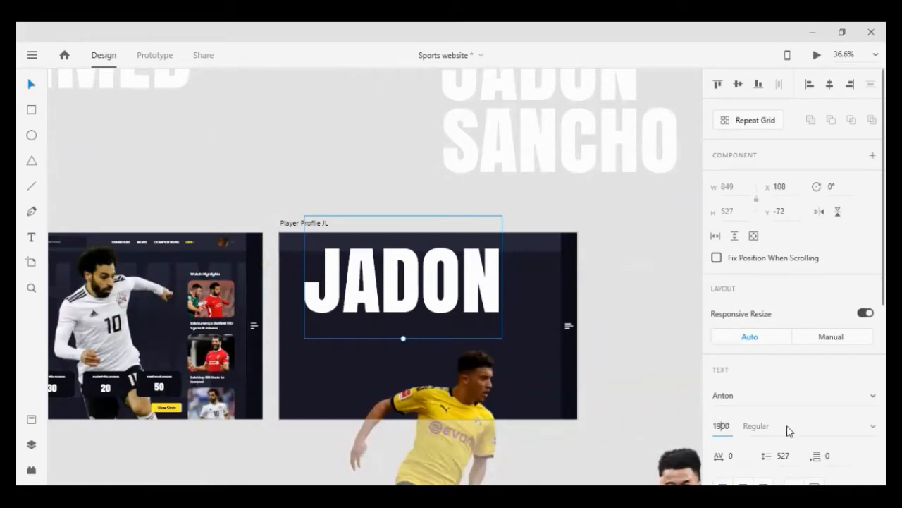
{"action": "type", "text": "00"}
{"action": "key", "text": "Return"}
{"action": "left_click", "coordinate": [718, 427]}
{"action": "key", "text": "shift+Down"}
{"action": "key", "text": "shift+Down"}
{"action": "key", "text": "shift+Down"}
{"action": "key", "text": "shift+Down"}
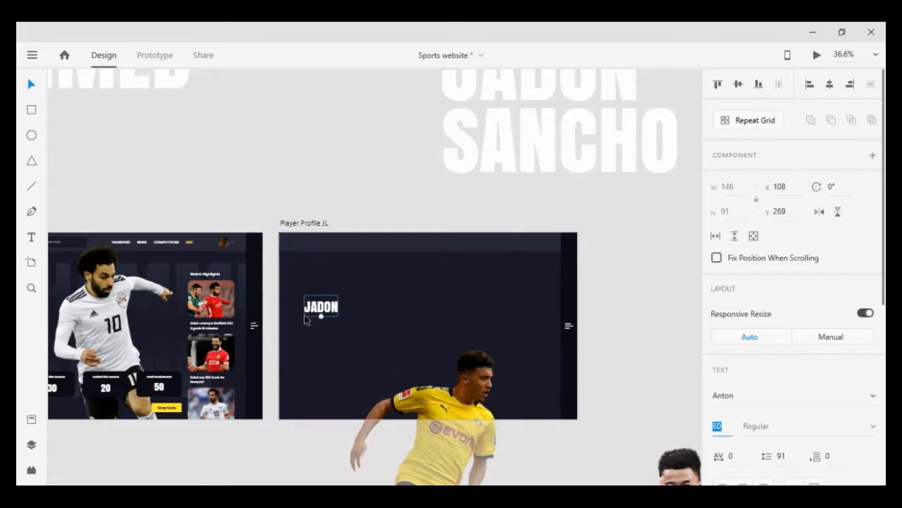
Reduce the JADON text's font size to 40 and change its wording to SPORTSPRESS.
{"action": "key", "text": "shift+Down"}
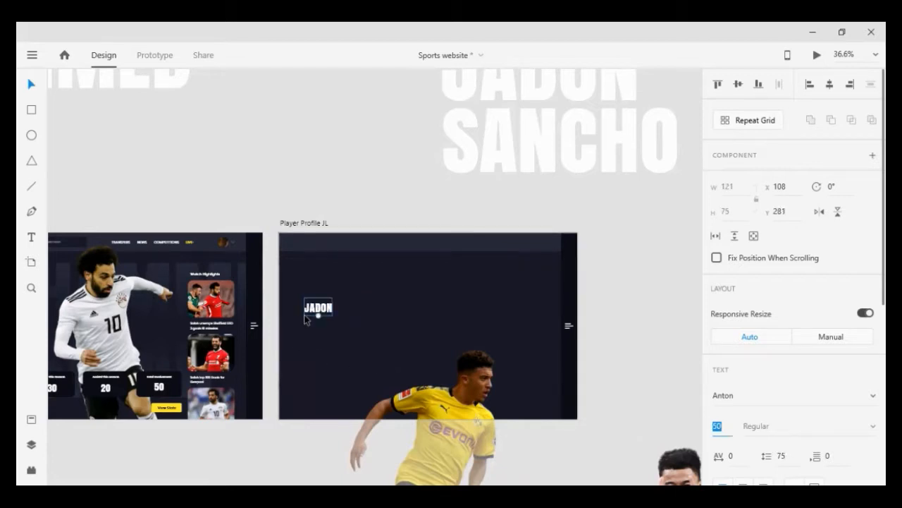
{"action": "key", "text": "shift+Down"}
{"action": "scroll", "coordinate": [309, 318], "scroll_direction": "up", "scroll_amount": 5}
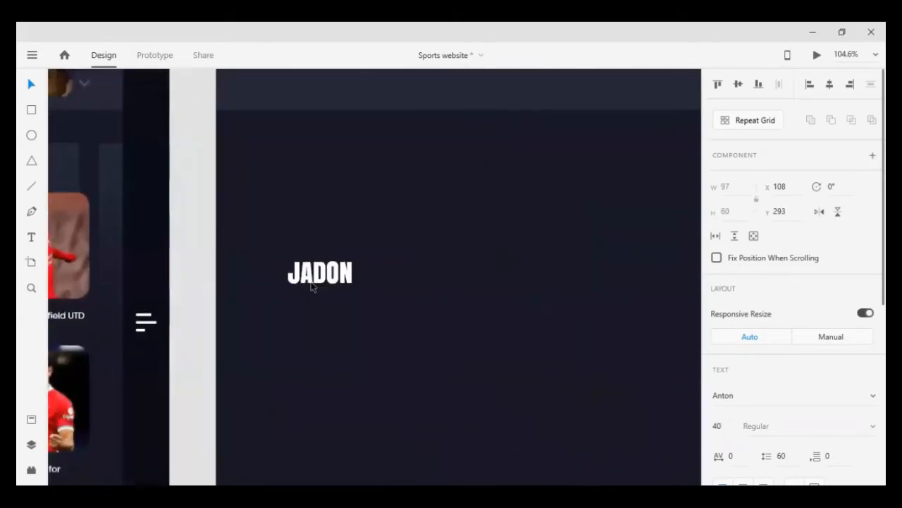
{"action": "double_click", "coordinate": [313, 283]}
{"action": "type", "text": "SPORTS"}
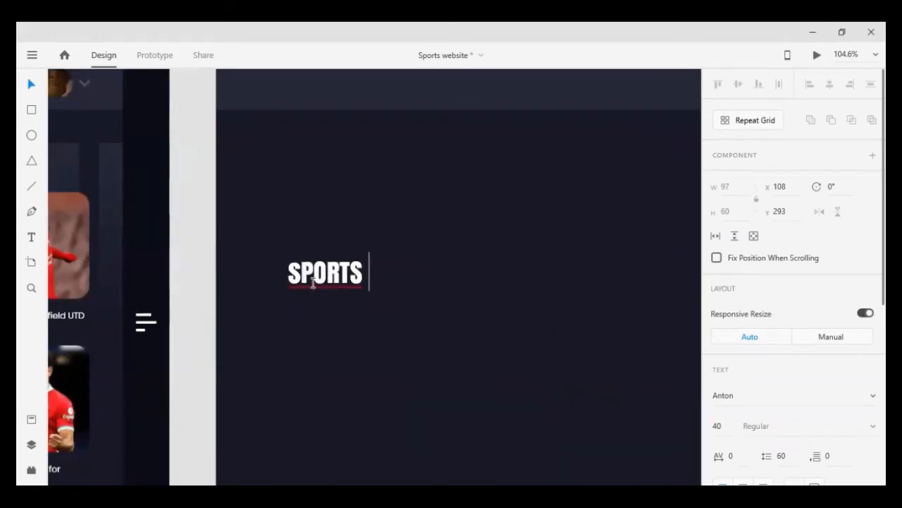
{"action": "key", "text": "BackSpace"}
{"action": "type", "text": "PRESS"}
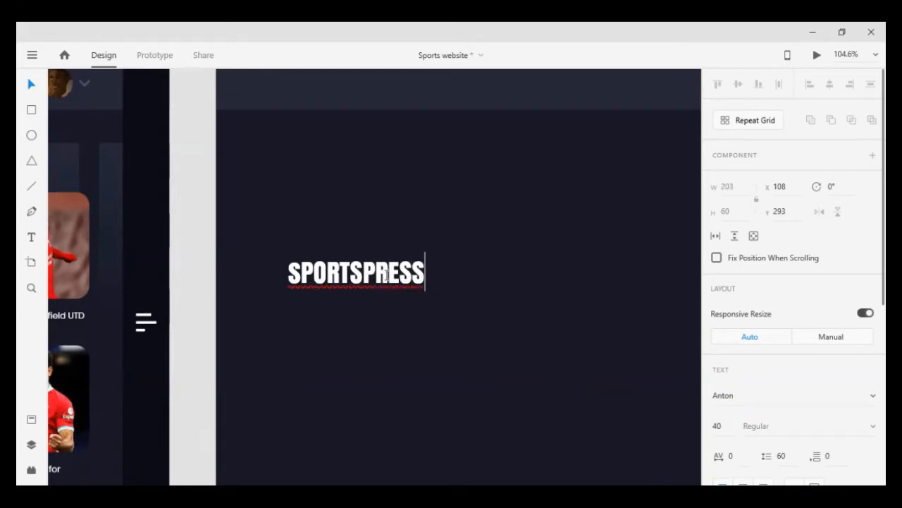
Replace SPORTS with FEFA in the logo text so it reads FEFAPRESS.
{"action": "scroll", "coordinate": [474, 275], "scroll_direction": "down", "scroll_amount": 3}
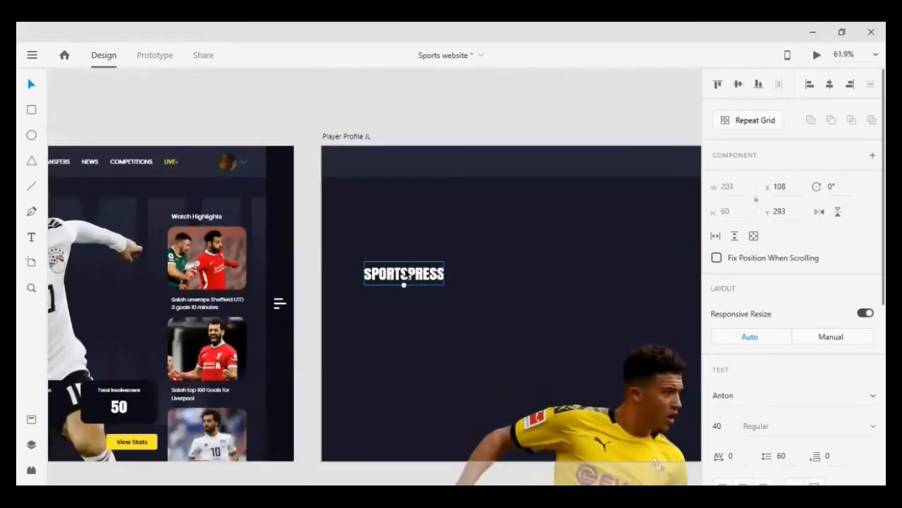
{"action": "double_click", "coordinate": [409, 275]}
{"action": "left_click_drag", "start_coordinate": [409, 275], "coordinate": [289, 275]}
{"action": "type", "text": "fef"}
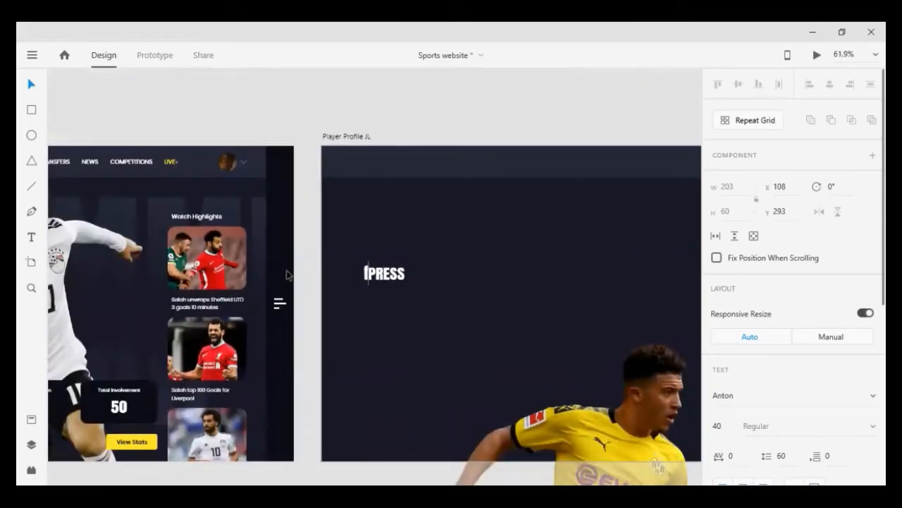
{"action": "key", "text": "BackSpace"}
{"action": "key", "text": "BackSpace"}
{"action": "key", "text": "BackSpace"}
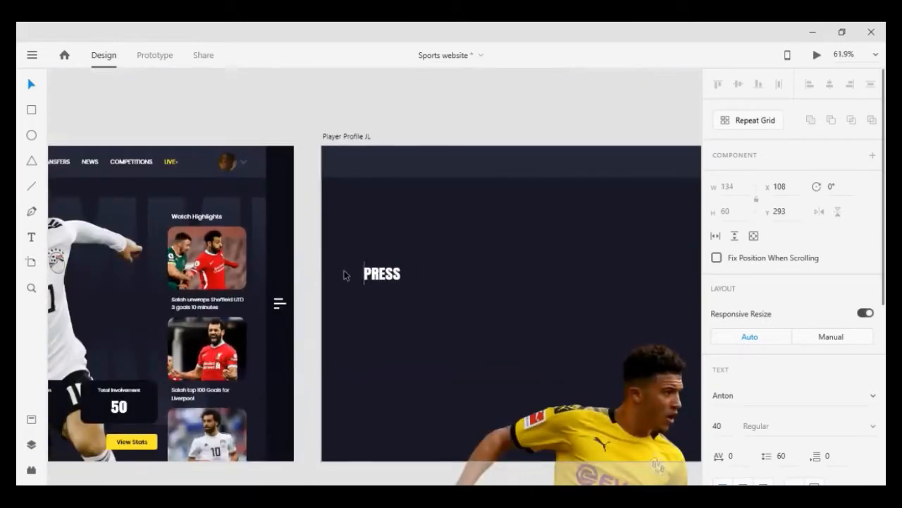
{"action": "type", "text": "FEFA"}
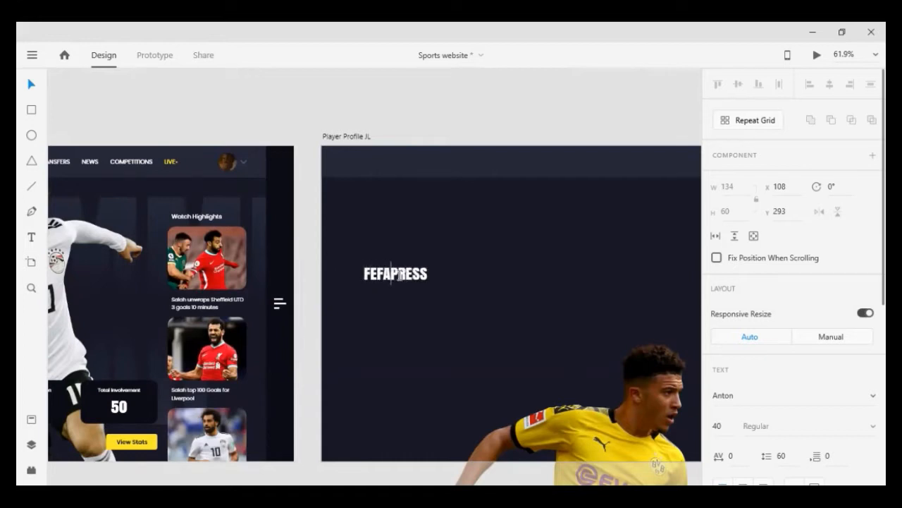
Colour the word PRESS in the logo yellow by sampling the View Stats button's colour.
{"action": "left_click_drag", "start_coordinate": [395, 275], "coordinate": [471, 297]}
{"action": "scroll", "coordinate": [832, 422], "scroll_direction": "down", "scroll_amount": 6}
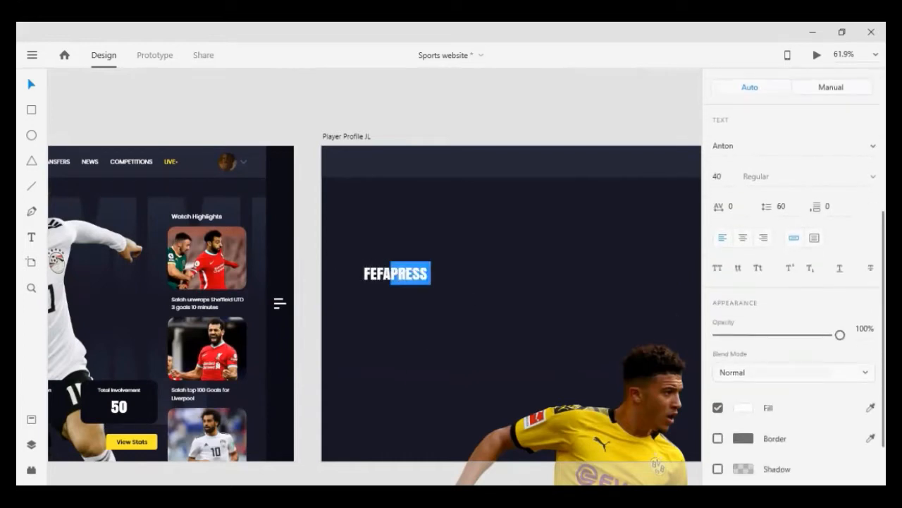
{"action": "left_click", "coordinate": [871, 407]}
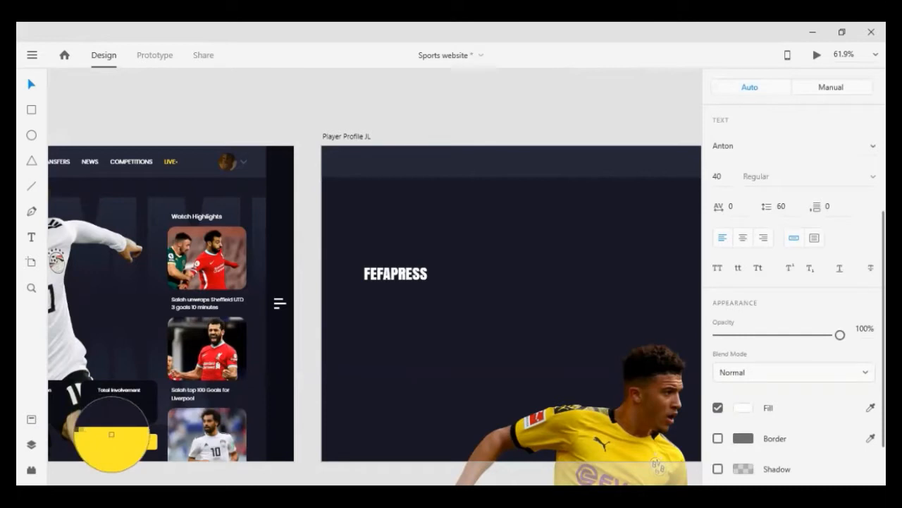
{"action": "left_click", "coordinate": [123, 438]}
{"action": "key", "text": "Escape"}
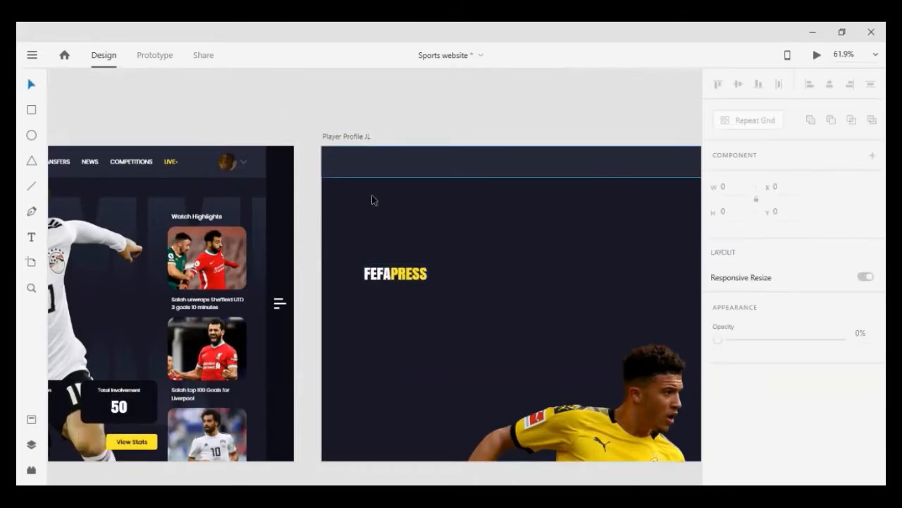
Move the FEFAPRESS logo into the Player Profile JL header bar at about X 24, Y 10.
{"action": "left_click_drag", "start_coordinate": [376, 281], "coordinate": [344, 170]}
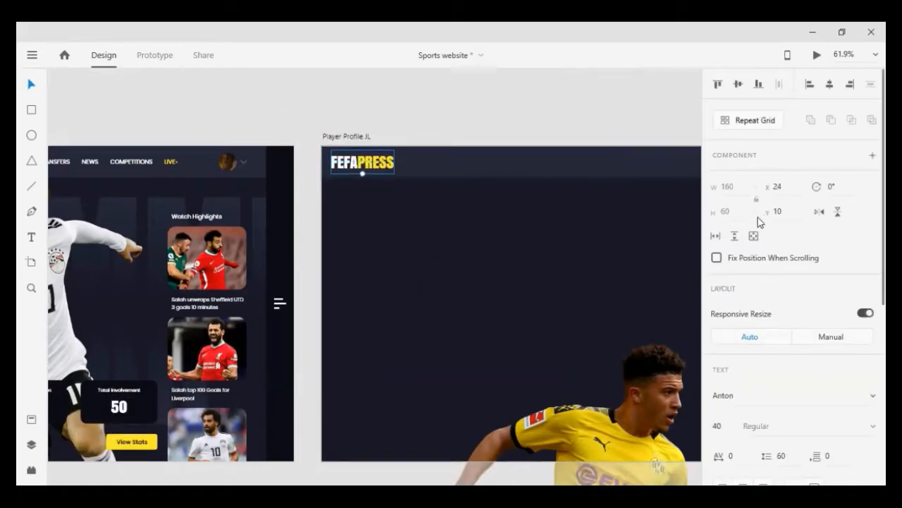
{"action": "left_click", "coordinate": [446, 202]}
{"action": "scroll", "coordinate": [391, 219], "scroll_direction": "left", "scroll_amount": 10}
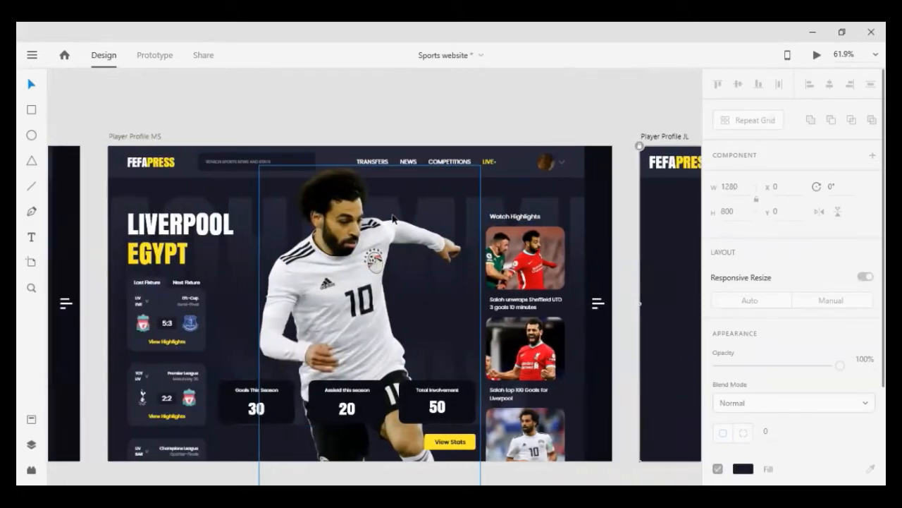
{"action": "scroll", "coordinate": [393, 219], "scroll_direction": "right", "scroll_amount": 3}
Reduce the FEFAPRESS logo's font size to 35 and centre it vertically in the header bar.
{"action": "left_click", "coordinate": [578, 162]}
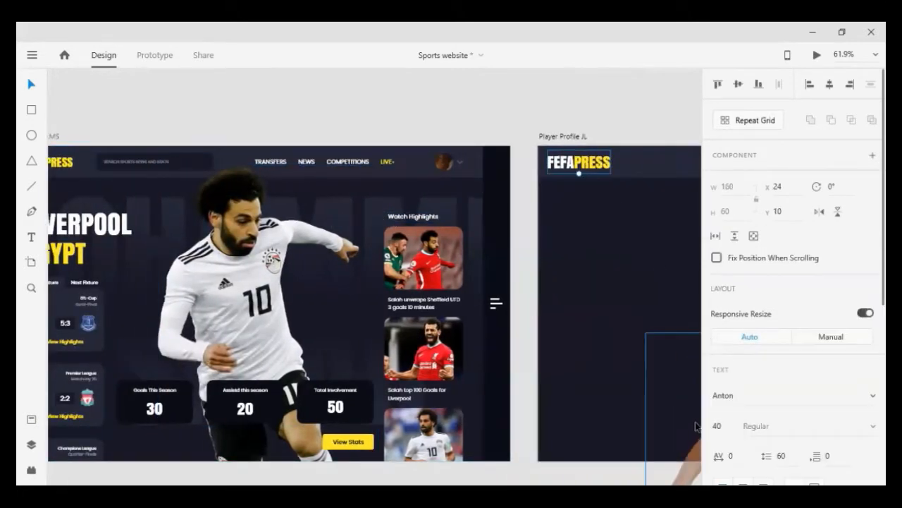
{"action": "key", "text": "Down"}
{"action": "key", "text": "Down"}
{"action": "key", "text": "Down"}
{"action": "key", "text": "Down"}
{"action": "key", "text": "Down"}
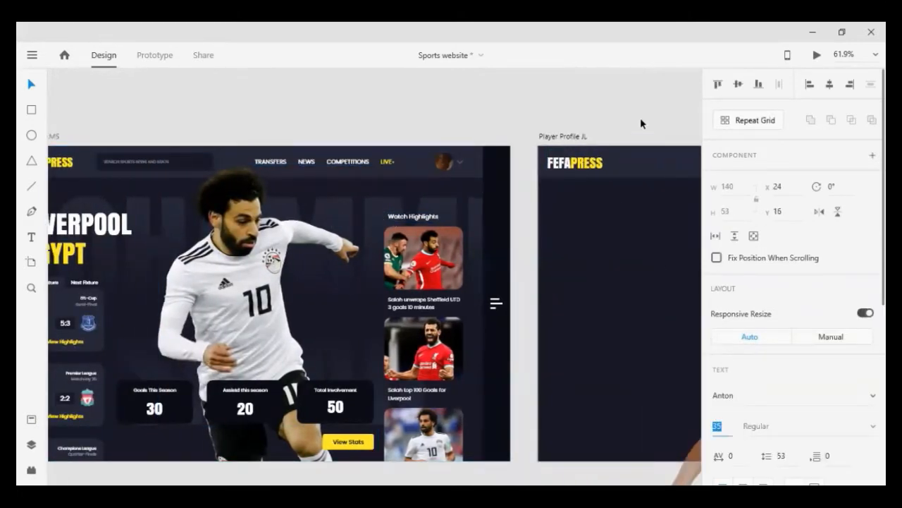
{"action": "left_click", "coordinate": [619, 171]}
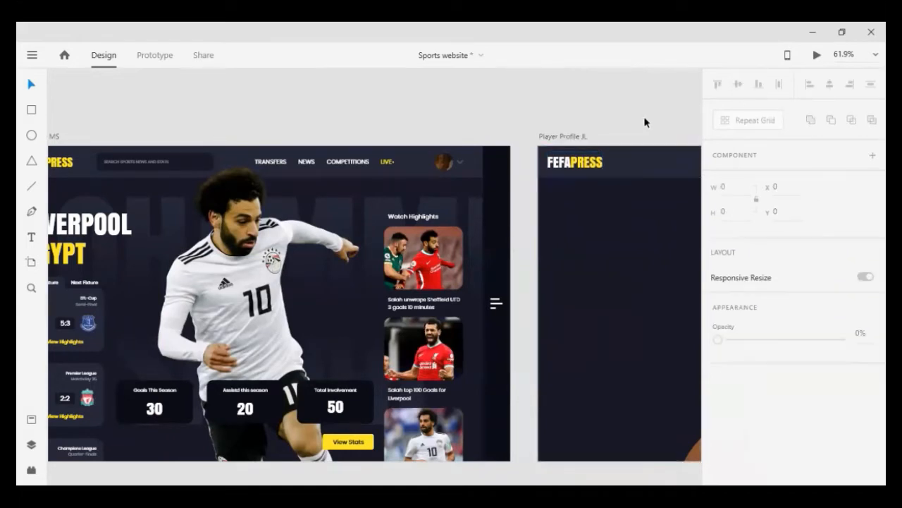
Align the FEFAPRESS logo to the artboard's left edge and offset it inward to X 50.
{"action": "double_click", "coordinate": [575, 162]}
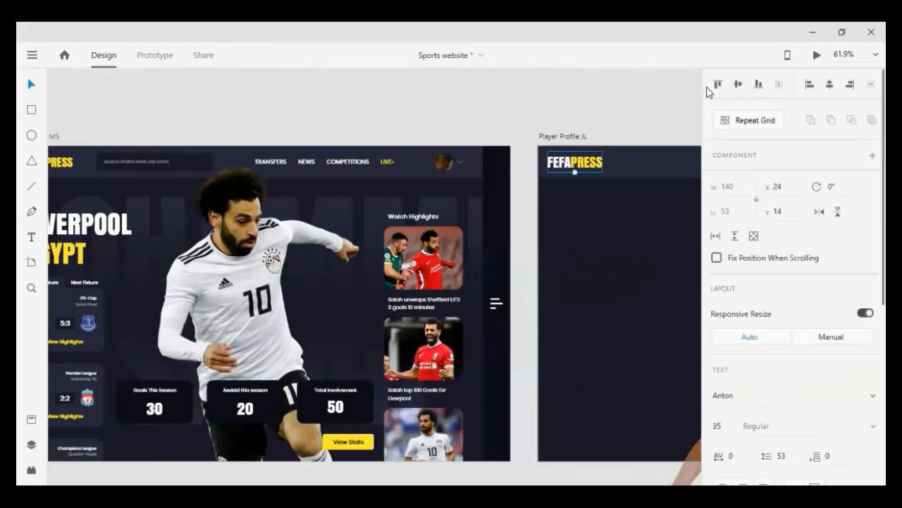
{"action": "left_click", "coordinate": [809, 85]}
{"action": "key", "text": "shift+Right"}
{"action": "key", "text": "shift+Right"}
{"action": "key", "text": "shift+Right"}
{"action": "key", "text": "shift+Right"}
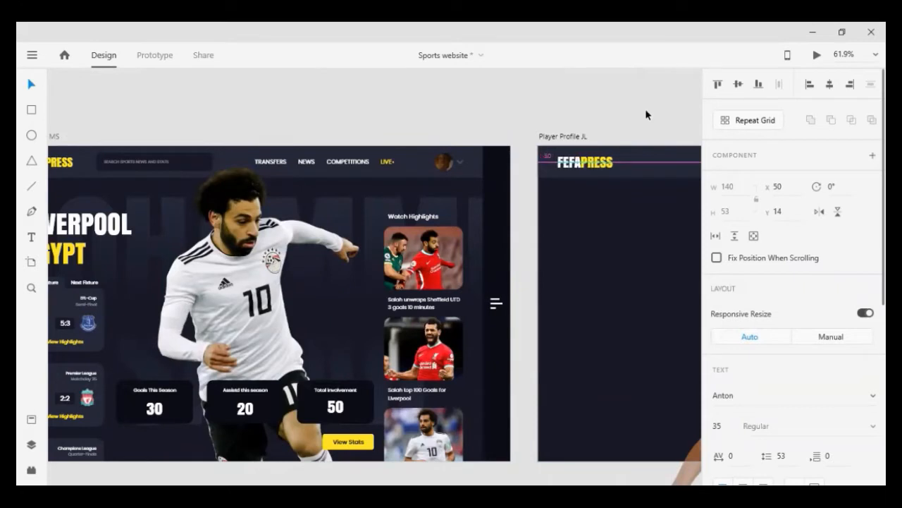
{"action": "key", "text": "shift+Right"}
{"action": "left_click", "coordinate": [646, 117]}
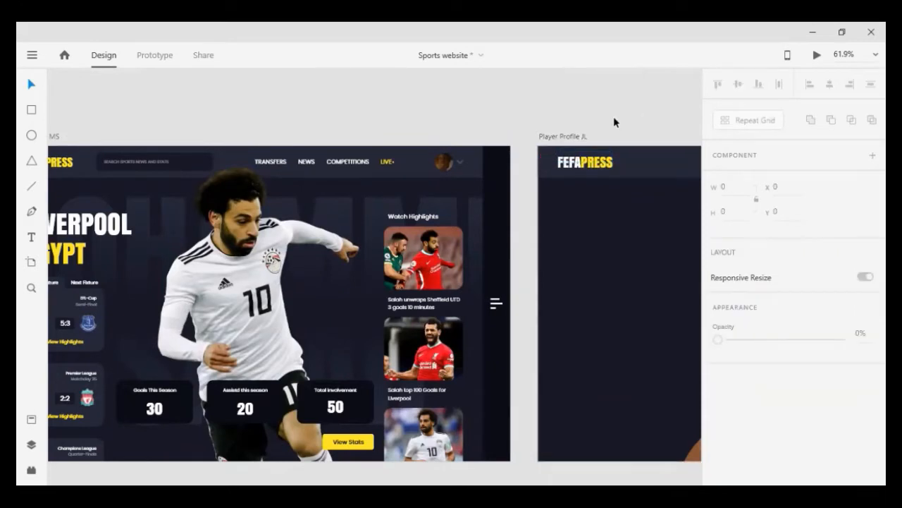
Draw a search box rectangle about 381 by 47 in the header, just right of the FEFAPRESS logo.
{"action": "scroll", "coordinate": [621, 168], "scroll_direction": "right", "scroll_amount": 5}
{"action": "scroll", "coordinate": [620, 167], "scroll_direction": "right", "scroll_amount": 10}
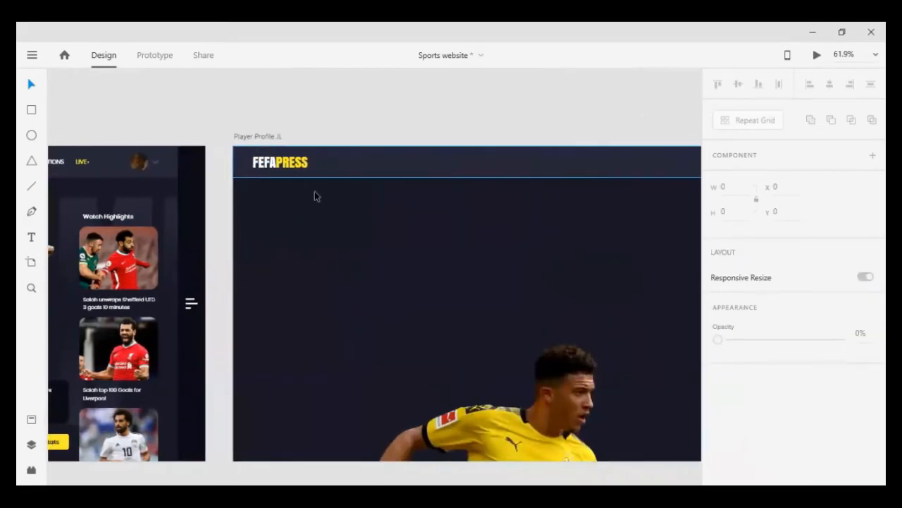
{"action": "left_click", "coordinate": [31, 109]}
{"action": "scroll", "coordinate": [324, 170], "scroll_direction": "up", "scroll_amount": 3}
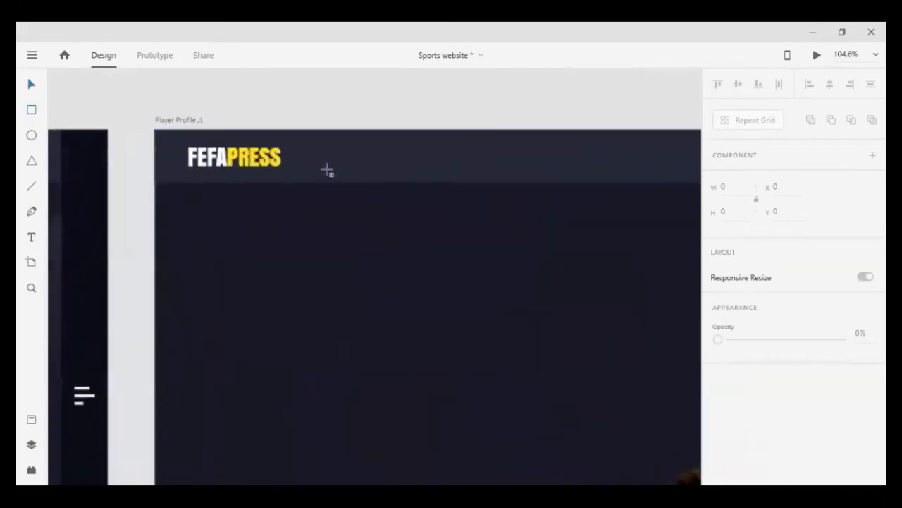
{"action": "mouse_move", "coordinate": [300, 143]}
{"action": "left_mouse_down"}
{"action": "mouse_move", "coordinate": [380, 176]}
{"action": "mouse_move", "coordinate": [630, 185]}
{"action": "mouse_move", "coordinate": [554, 174]}
{"action": "left_mouse_up"}
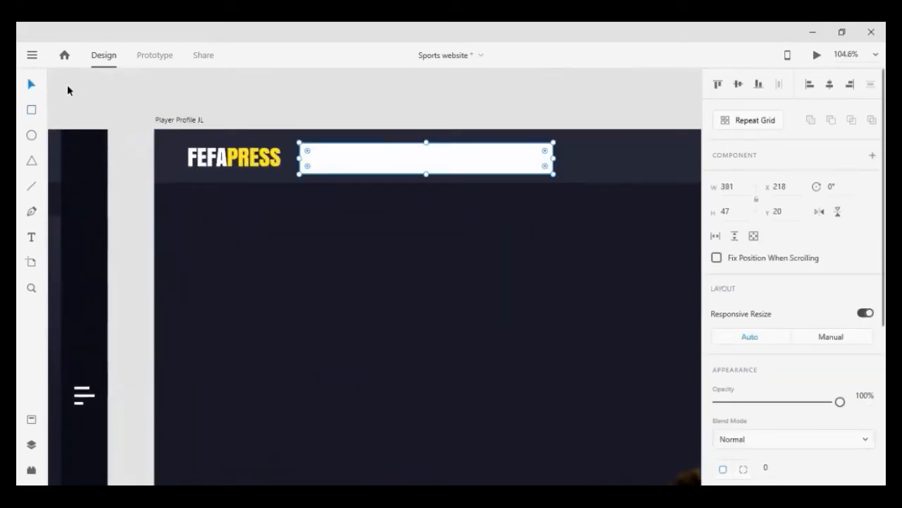
Set the search box rectangle's height to 45 and reduce its width to 300.
{"action": "type", "text": "45"}
{"action": "key", "text": "Return"}
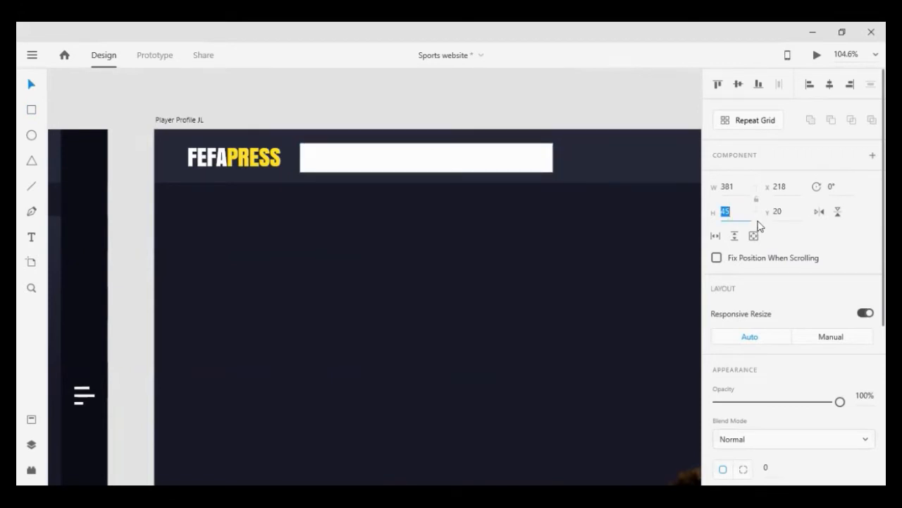
{"action": "left_click", "coordinate": [731, 187]}
{"action": "type", "text": "350"}
{"action": "key", "text": "Return"}
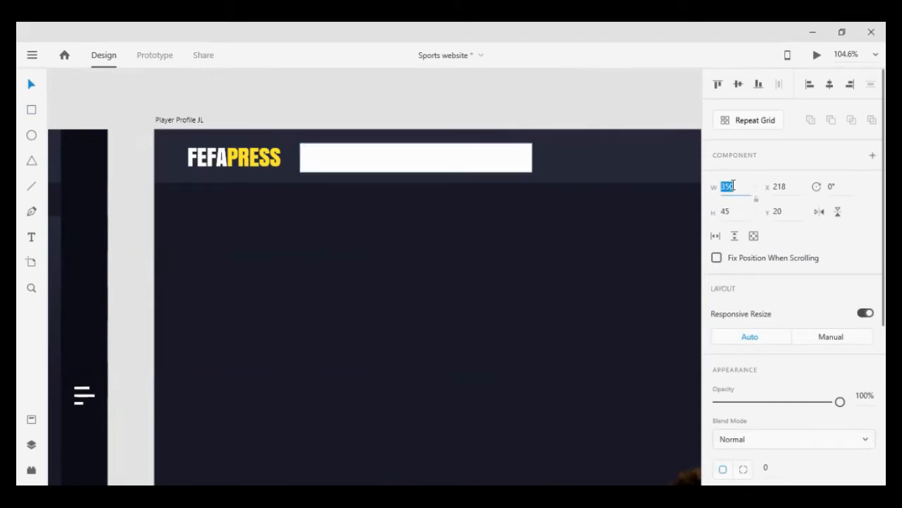
{"action": "key", "text": "shift+Down"}
{"action": "key", "text": "shift+Down"}
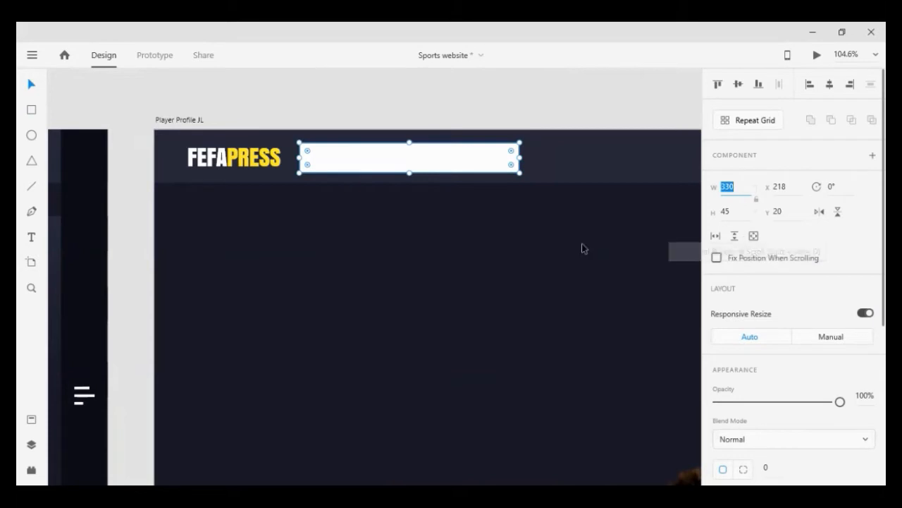
{"action": "key", "text": "shift+Down"}
{"action": "key", "text": "shift+Down"}
{"action": "key", "text": "shift+Down"}
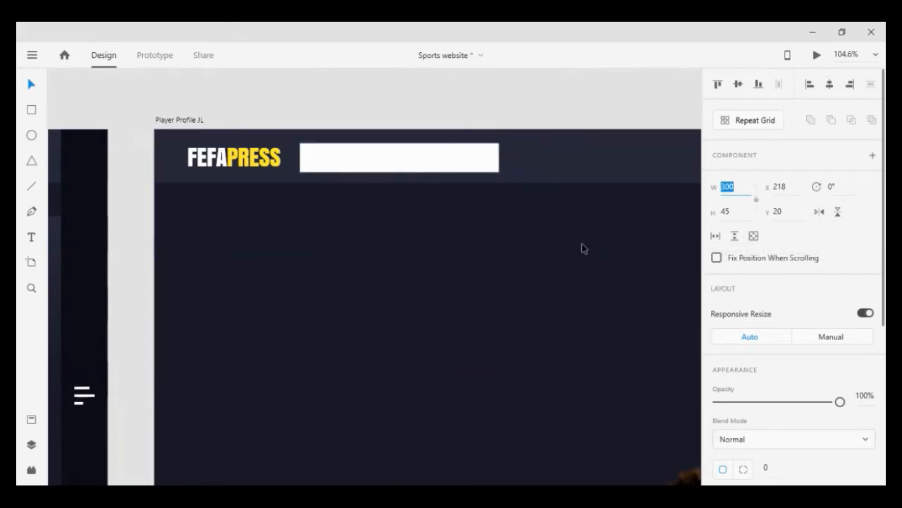
{"action": "key", "text": "Escape"}
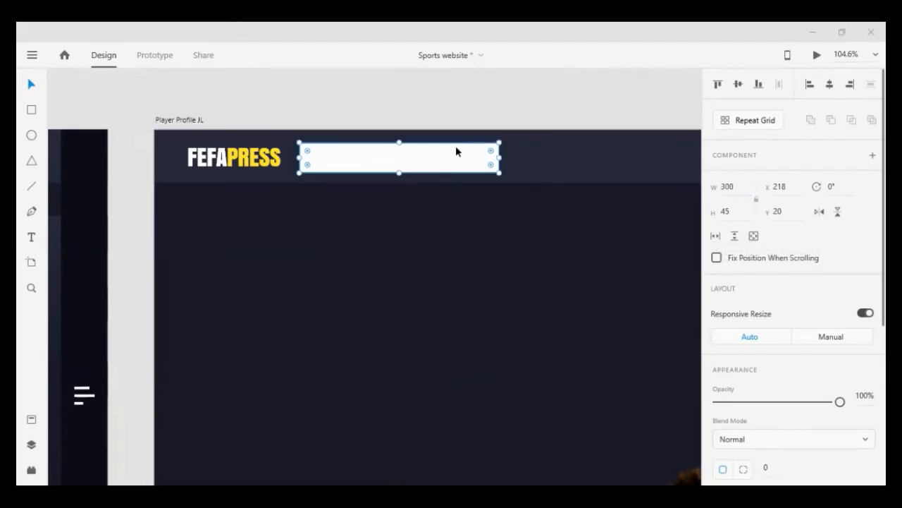
Remove the search box's border, fill it with the artboard's sampled dark background colour and set its corner radius to 10.
{"action": "scroll", "coordinate": [757, 329], "scroll_direction": "down", "scroll_amount": 3}
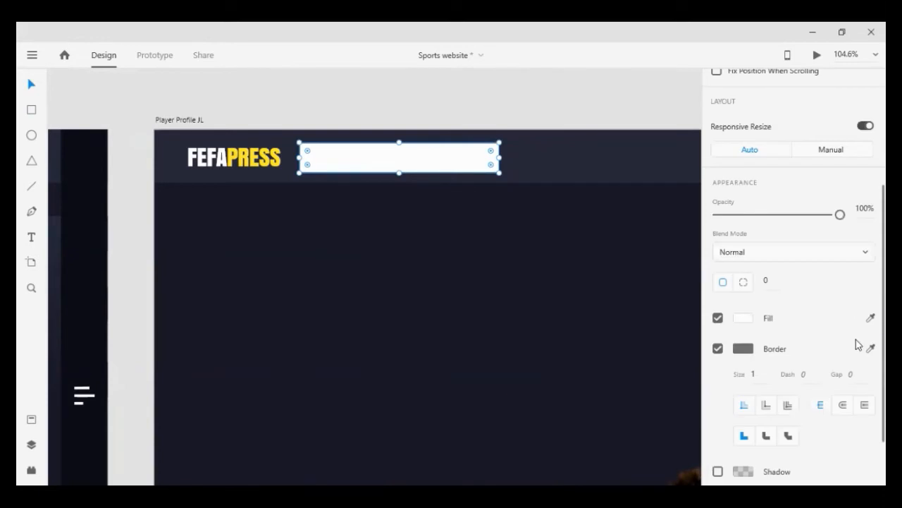
{"action": "left_click", "coordinate": [718, 348]}
{"action": "key", "text": "i"}
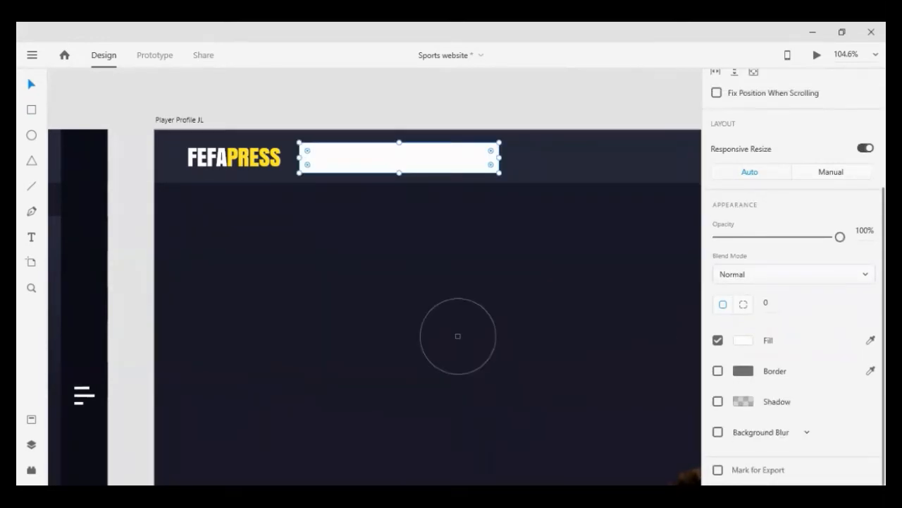
{"action": "left_click", "coordinate": [457, 333]}
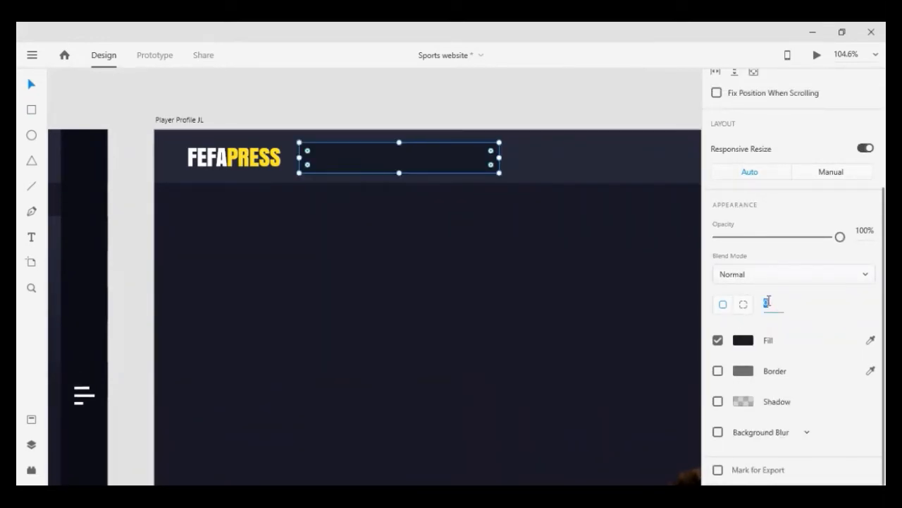
{"action": "type", "text": "10"}
{"action": "key", "text": "Return"}
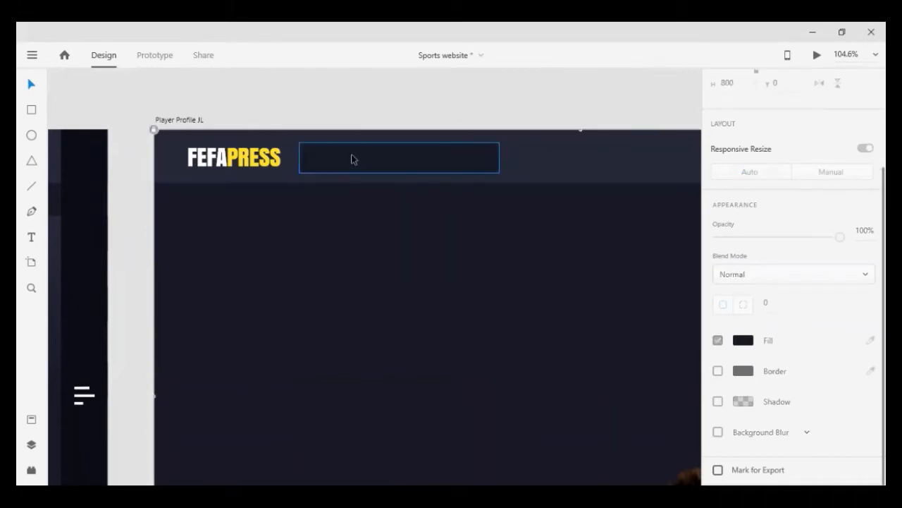
Centre the search box vertically with the header bar.
{"action": "left_click", "coordinate": [353, 159]}
{"action": "left_click", "coordinate": [526, 168], "text": "shift"}
{"action": "scroll", "coordinate": [836, 96], "scroll_direction": "up", "scroll_amount": 3}
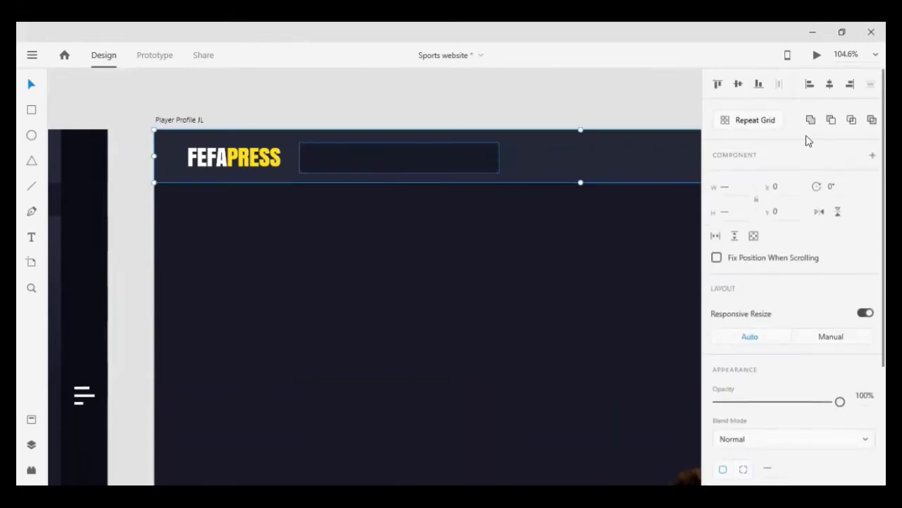
{"action": "left_click", "coordinate": [738, 85]}
{"action": "left_click", "coordinate": [374, 251]}
Examine the search box and its placeholder text in the header of the existing player profile artboard.
{"action": "scroll", "coordinate": [374, 251], "scroll_direction": "up", "scroll_amount": 1}
{"action": "scroll", "coordinate": [280, 243], "scroll_direction": "down", "scroll_amount": 5}
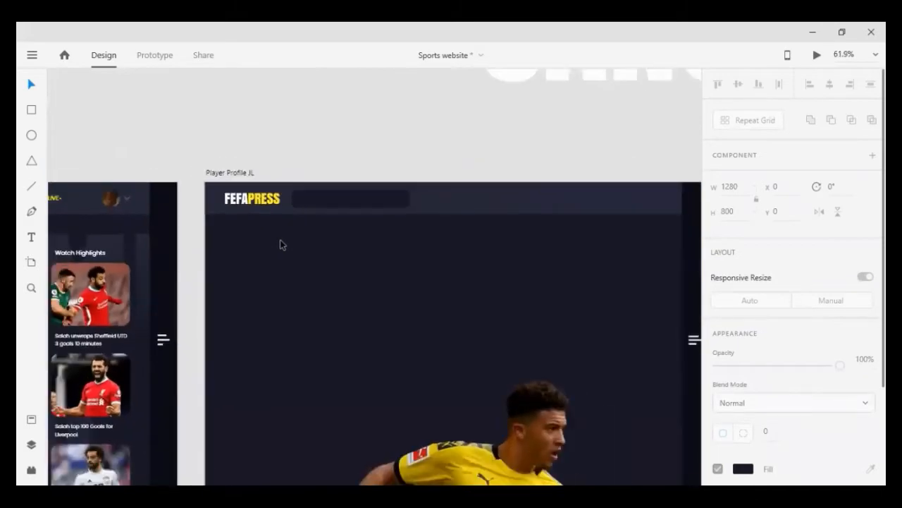
{"action": "scroll", "coordinate": [281, 239], "scroll_direction": "left", "scroll_amount": 5}
{"action": "scroll", "coordinate": [284, 244], "scroll_direction": "left", "scroll_amount": 3}
{"action": "left_click", "coordinate": [125, 203]}
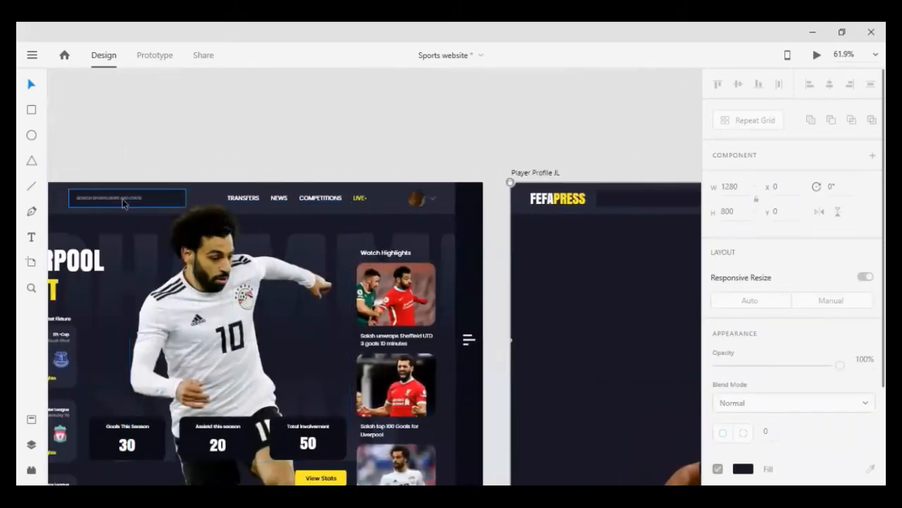
{"action": "scroll", "coordinate": [124, 203], "scroll_direction": "up", "scroll_amount": 5}
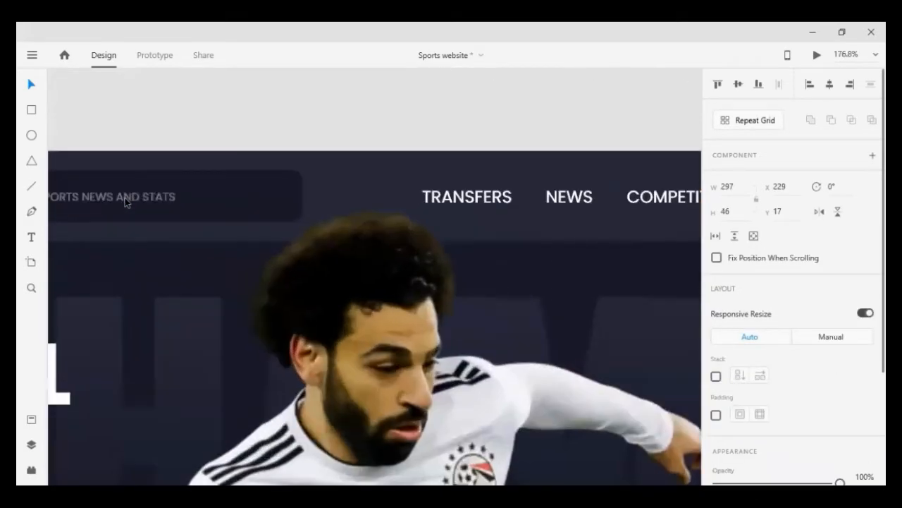
{"action": "scroll", "coordinate": [352, 227], "scroll_direction": "down", "scroll_amount": 8}
{"action": "scroll", "coordinate": [441, 218], "scroll_direction": "up", "scroll_amount": 1}
{"action": "scroll", "coordinate": [441, 218], "scroll_direction": "up", "scroll_amount": 3}
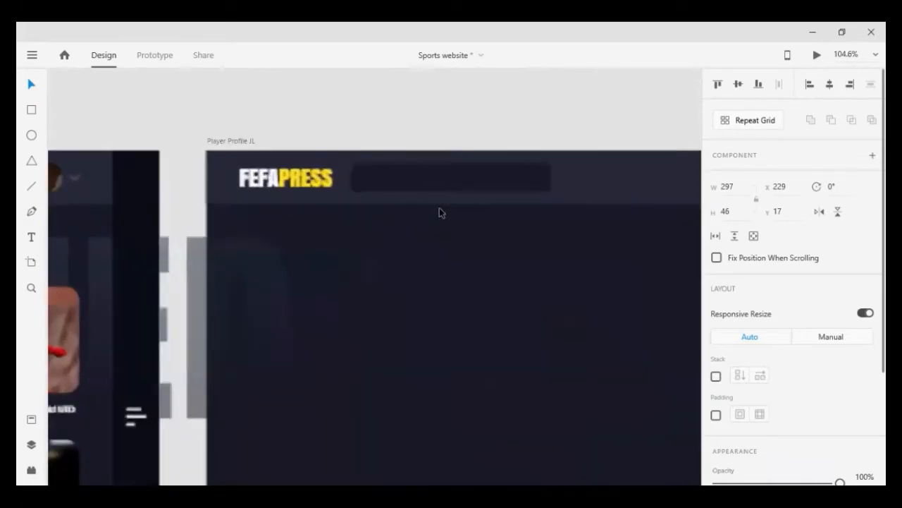
Start a text object inside the FEFAPRESS header's search box, set in Poppins at size 15.
{"action": "left_click", "coordinate": [458, 252]}
{"action": "left_click", "coordinate": [31, 237]}
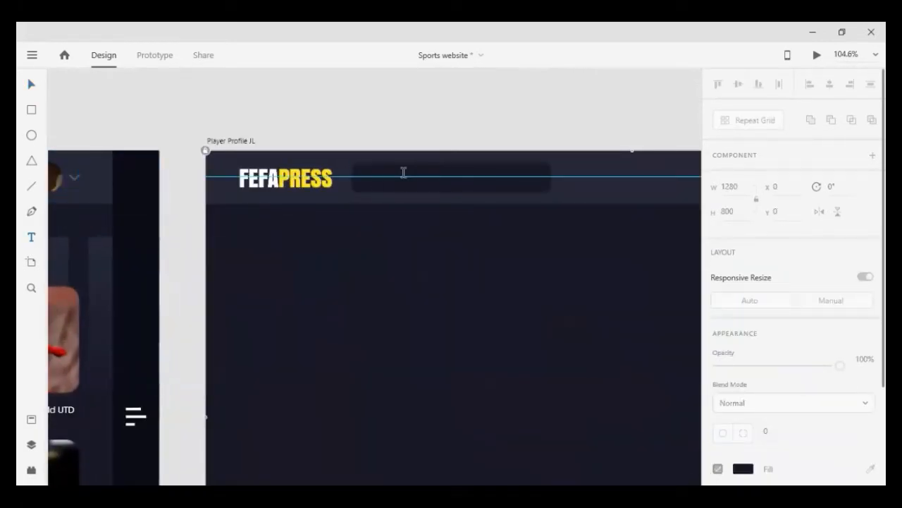
{"action": "left_click", "coordinate": [374, 176]}
{"action": "left_click", "coordinate": [380, 188]}
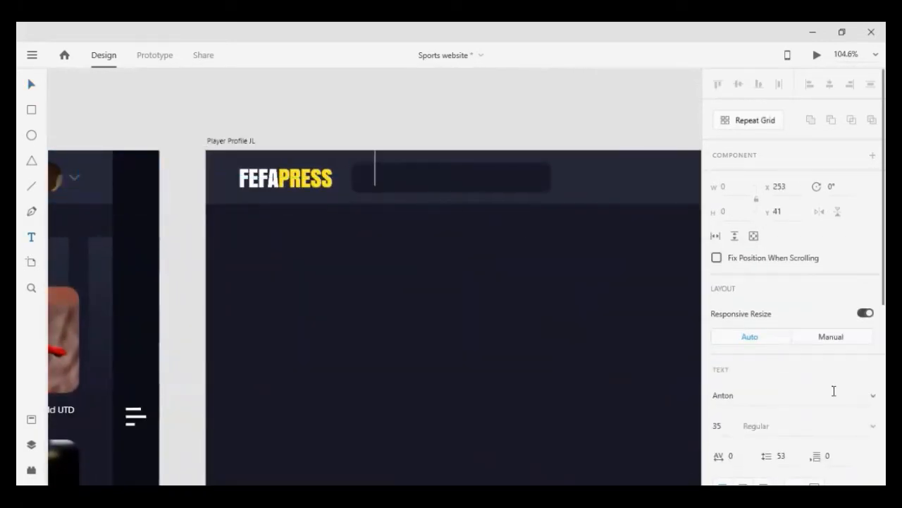
{"action": "left_click", "coordinate": [723, 426]}
{"action": "left_click", "coordinate": [741, 397]}
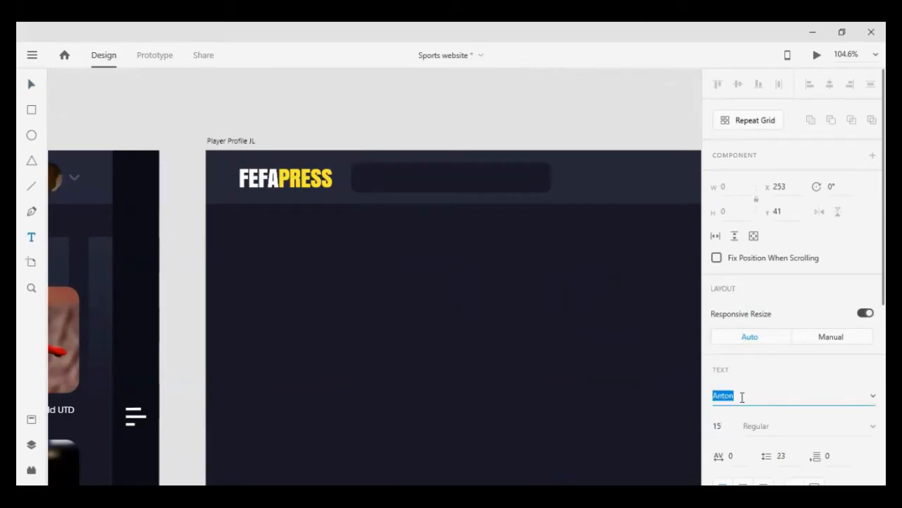
{"action": "type", "text": "Poppins"}
{"action": "key", "text": "Return"}
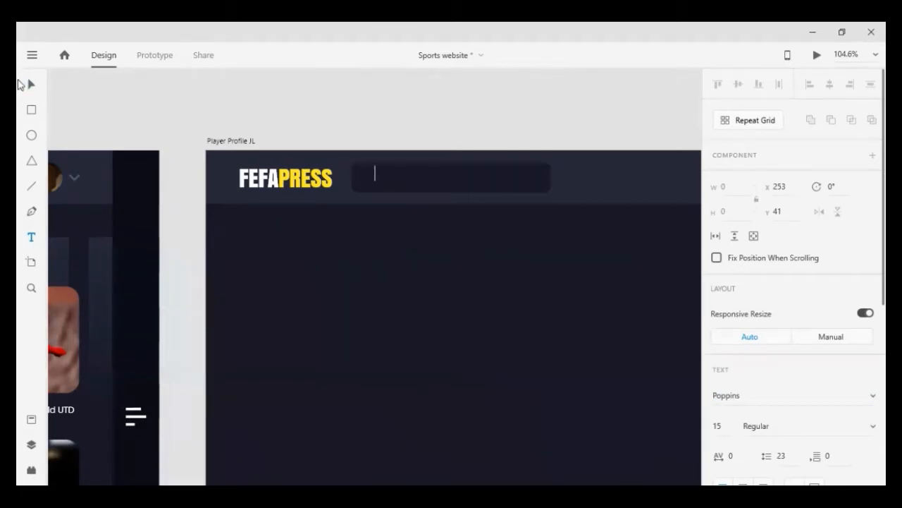
Enter "Search stats" as the placeholder text in the search box.
{"action": "type", "text": "AREC"}
{"action": "key", "text": "BackSpace"}
{"action": "key", "text": "BackSpace"}
{"action": "key", "text": "BackSpace"}
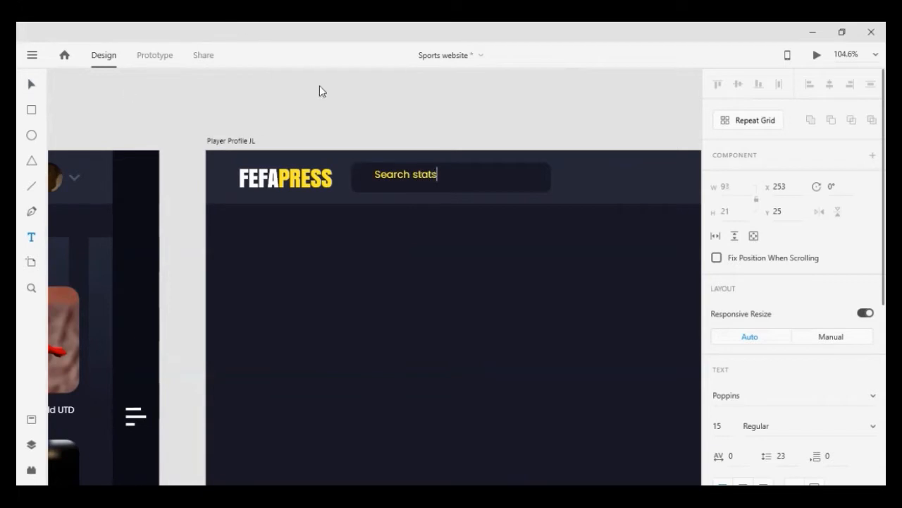
{"action": "key", "text": "Escape"}
{"action": "left_click_drag", "start_coordinate": [413, 177], "coordinate": [518, 182]}
{"action": "left_click", "coordinate": [413, 109]}
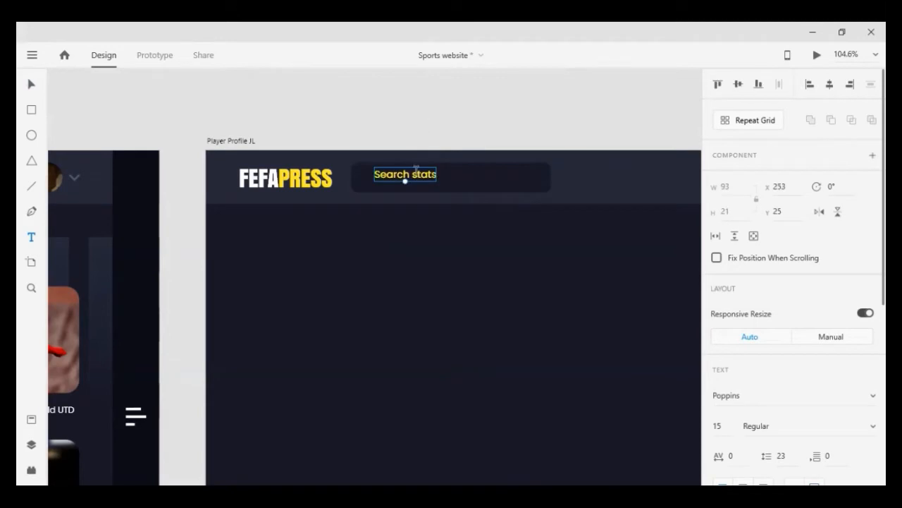
Replace the search box's placeholder wording with "Search".
{"action": "double_click", "coordinate": [420, 175]}
{"action": "left_click", "coordinate": [420, 176]}
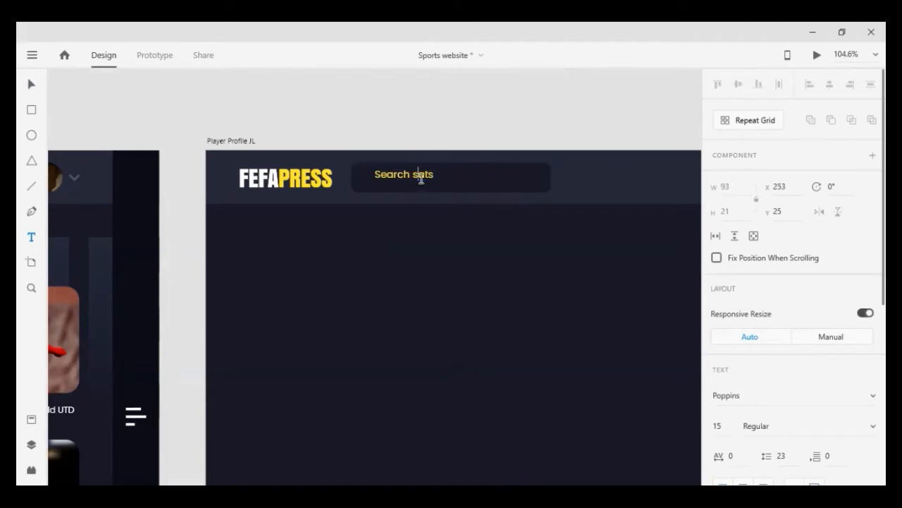
{"action": "key", "text": "BackSpace"}
{"action": "key", "text": "BackSpace"}
{"action": "key", "text": "BackSpace"}
{"action": "key", "text": "BackSpace"}
{"action": "key", "text": "BackSpace"}
{"action": "key", "text": "BackSpace"}
{"action": "key", "text": "BackSpace"}
{"action": "key", "text": "BackSpace"}
{"action": "key", "text": "BackSpace"}
{"action": "key", "text": "BackSpace"}
{"action": "key", "text": "BackSpace"}
{"action": "key", "text": "BackSpace"}
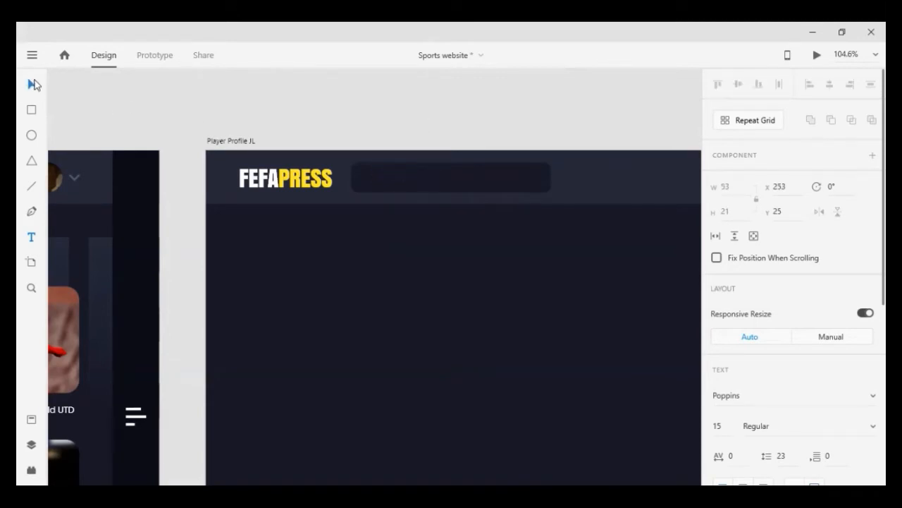
{"action": "type", "text": "Search"}
Change the fill colour of the Search placeholder text to white.
{"action": "scroll", "coordinate": [802, 399], "scroll_direction": "down", "scroll_amount": 10}
{"action": "left_click", "coordinate": [743, 346]}
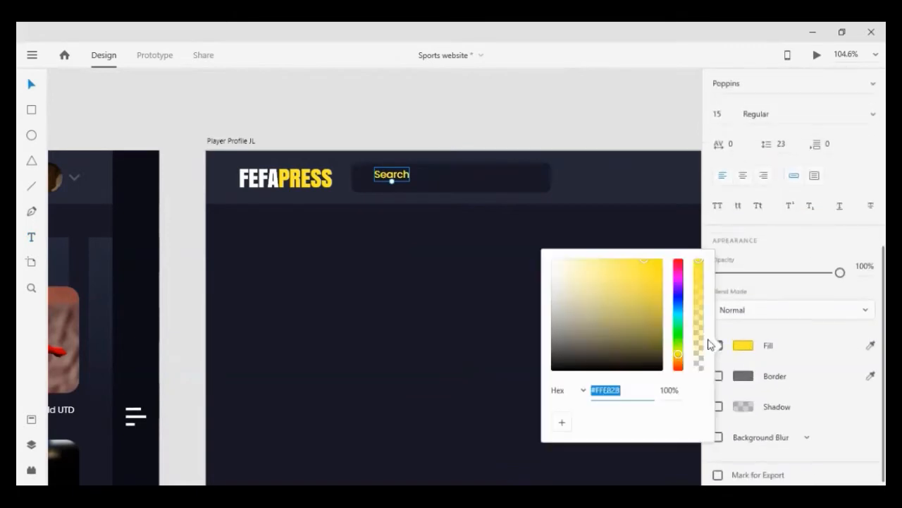
{"action": "left_click_drag", "start_coordinate": [566, 278], "coordinate": [515, 226]}
{"action": "left_click", "coordinate": [327, 294]}
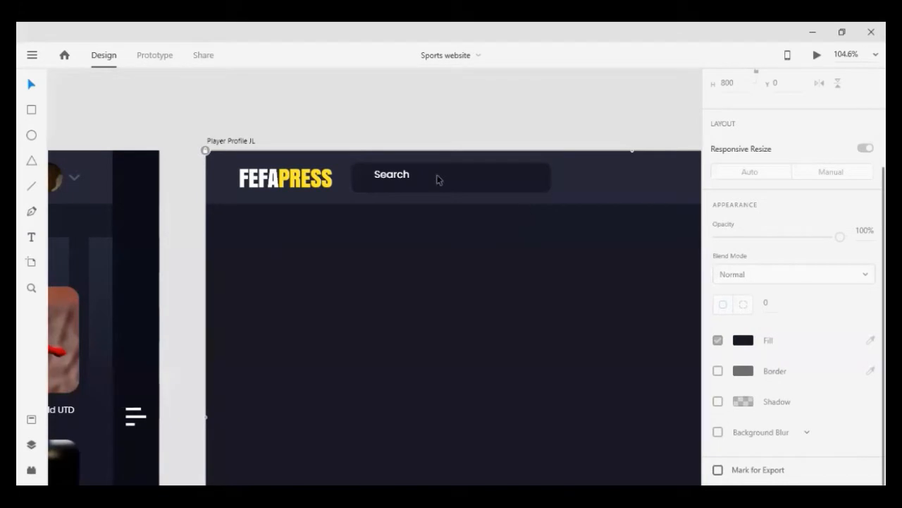
Align the Search text with the search box's vertical centre and left edge.
{"action": "left_click", "coordinate": [437, 179]}
{"action": "left_click", "coordinate": [738, 84]}
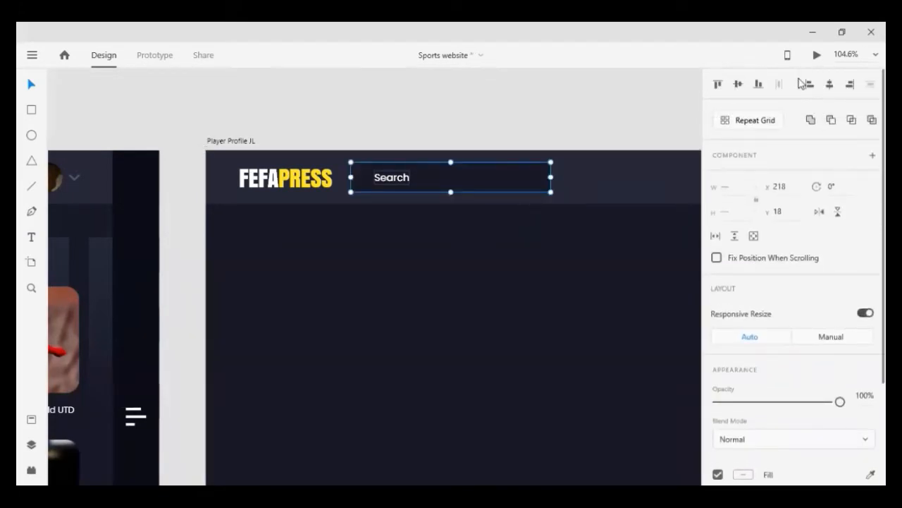
{"action": "left_click", "coordinate": [809, 83]}
{"action": "left_click", "coordinate": [538, 142]}
Shift the Search text 20 px inward from the search box's left edge and lower its opacity to 80%.
{"action": "left_click", "coordinate": [369, 178]}
{"action": "key", "text": "shift+Right"}
{"action": "key", "text": "shift+Right"}
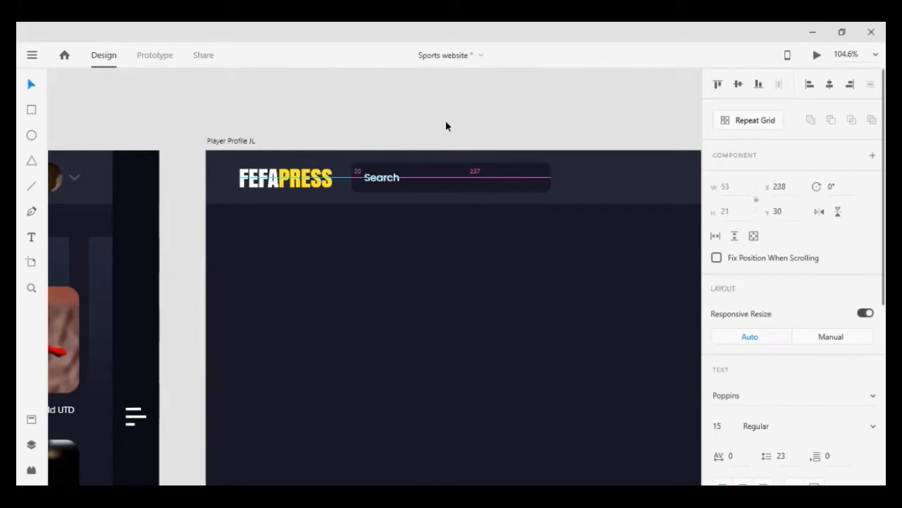
{"action": "scroll", "coordinate": [775, 345], "scroll_direction": "down", "scroll_amount": 4}
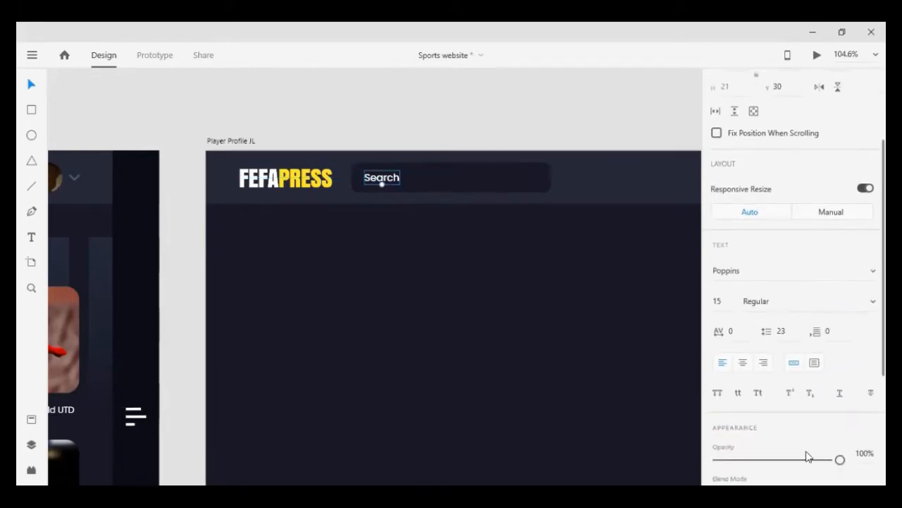
{"action": "left_click", "coordinate": [545, 124]}
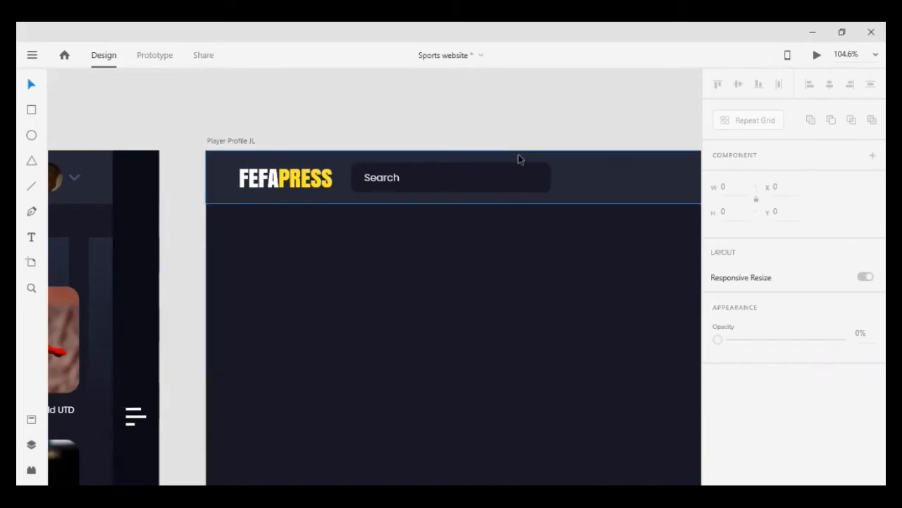
Duplicate the Search text into four copies along the header, right of the search box, as navigation links.
{"action": "left_click_drag", "start_coordinate": [380, 182], "coordinate": [601, 185]}
{"action": "scroll", "coordinate": [602, 185], "scroll_direction": "right", "scroll_amount": 2}
{"action": "scroll", "coordinate": [602, 186], "scroll_direction": "right", "scroll_amount": 7}
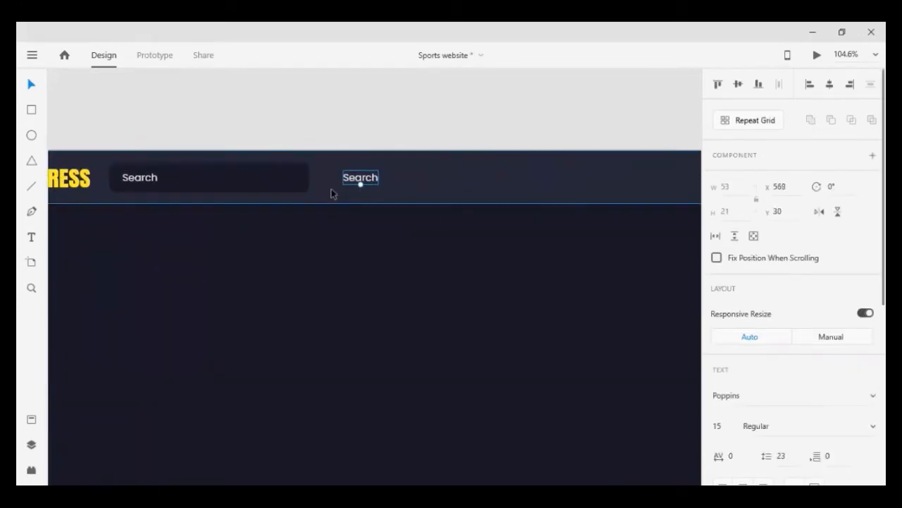
{"action": "left_click_drag", "start_coordinate": [355, 181], "coordinate": [606, 181]}
{"action": "left_click", "coordinate": [395, 106]}
{"action": "scroll", "coordinate": [352, 191], "scroll_direction": "down", "scroll_amount": 5}
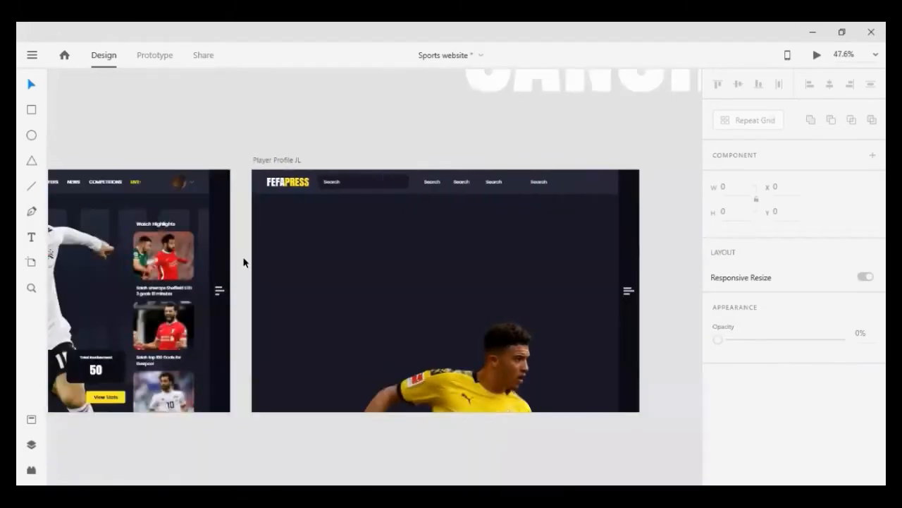
Change the first two navigation copies to TRANSFERS and NEWS, following the existing profile artboard's header.
{"action": "scroll", "coordinate": [244, 262], "scroll_direction": "left", "scroll_amount": 5}
{"action": "scroll", "coordinate": [196, 190], "scroll_direction": "up", "scroll_amount": 5}
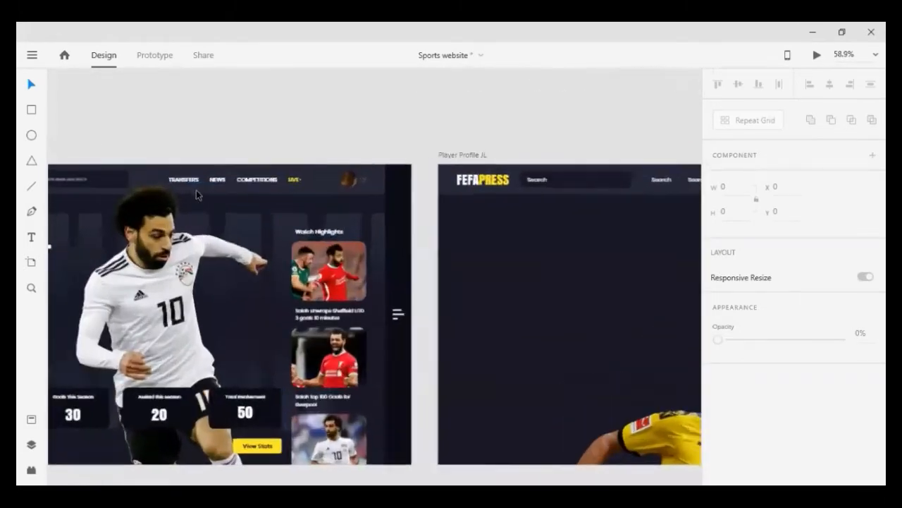
{"action": "scroll", "coordinate": [251, 170], "scroll_direction": "down", "scroll_amount": 4}
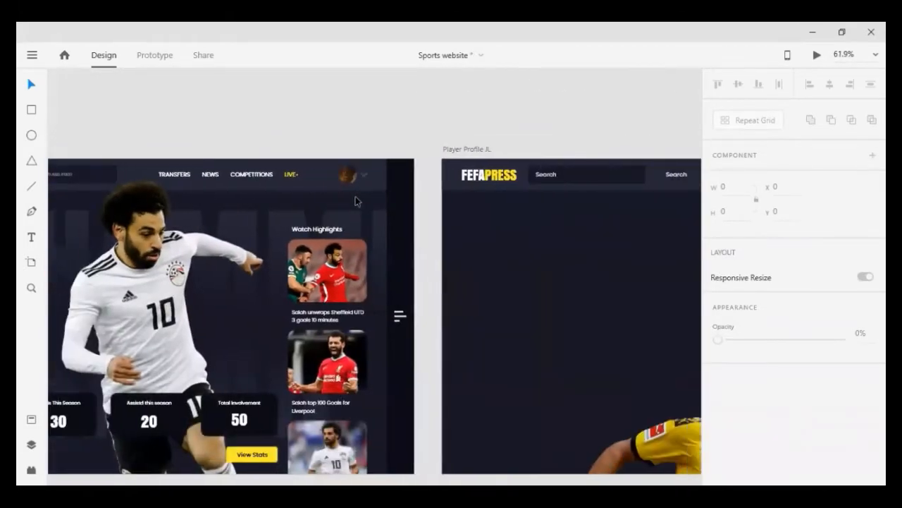
{"action": "scroll", "coordinate": [359, 198], "scroll_direction": "right", "scroll_amount": 5}
{"action": "scroll", "coordinate": [451, 174], "scroll_direction": "up", "scroll_amount": 3}
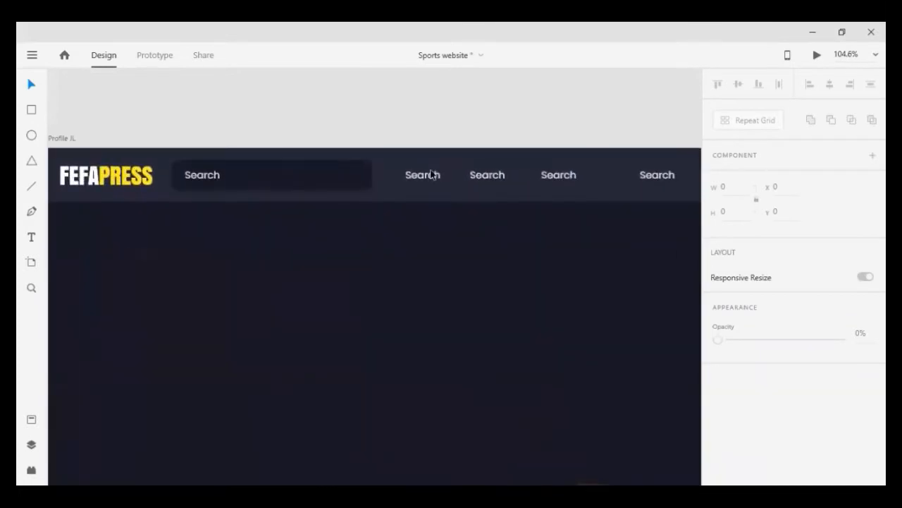
{"action": "double_click", "coordinate": [423, 175]}
{"action": "type", "text": "TRANSFERS"}
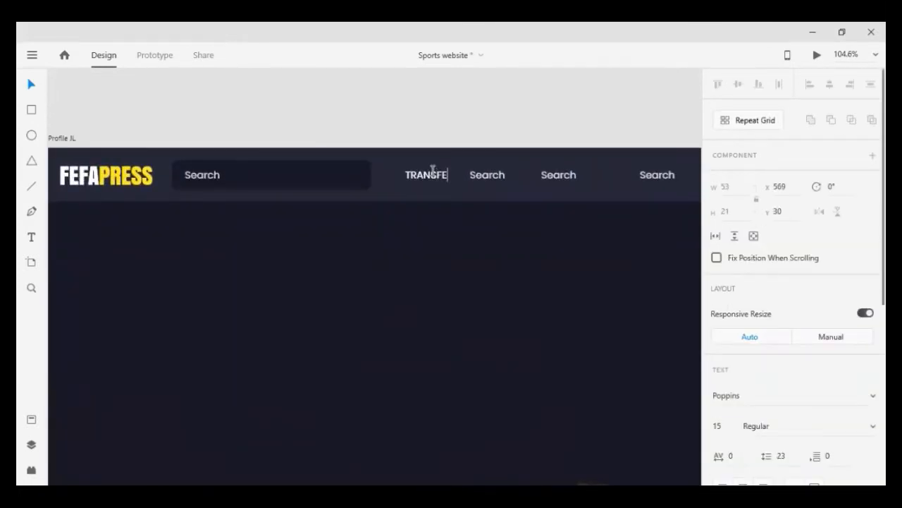
{"action": "left_click", "coordinate": [486, 176]}
{"action": "double_click", "coordinate": [485, 176]}
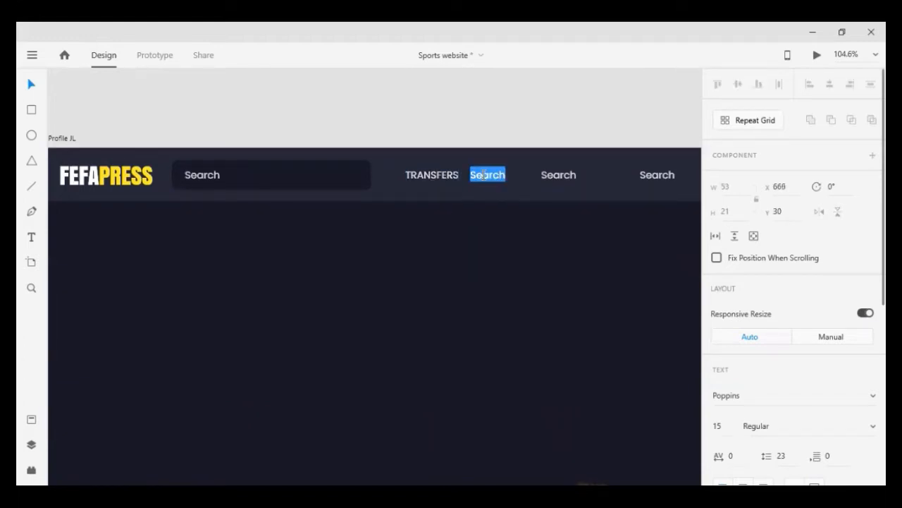
{"action": "type", "text": "NEWS"}
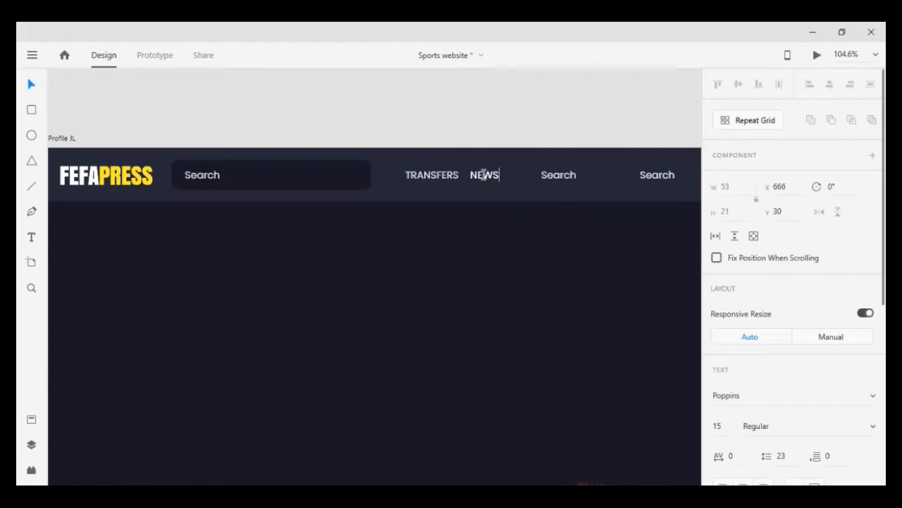
{"action": "key", "text": "Escape"}
Change the remaining two navigation copies to COMPETTITONS and LIVE.
{"action": "double_click", "coordinate": [556, 175]}
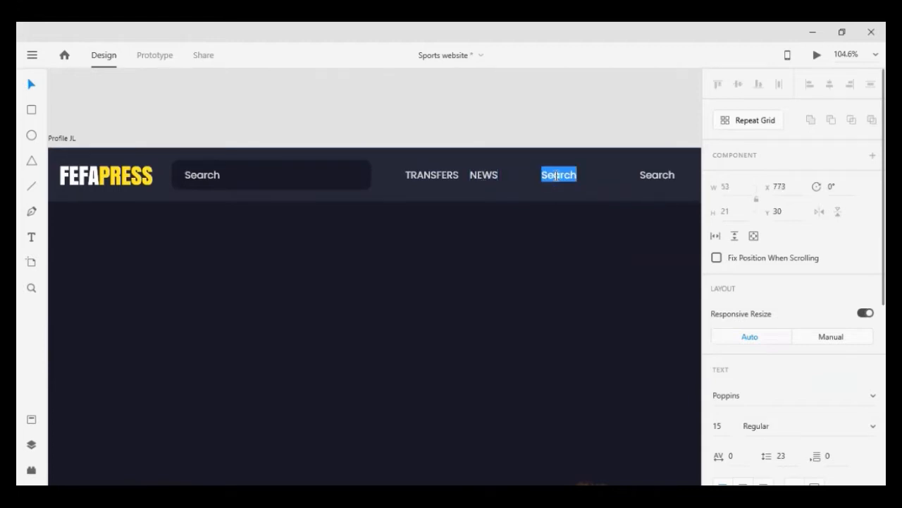
{"action": "type", "text": "COM"}
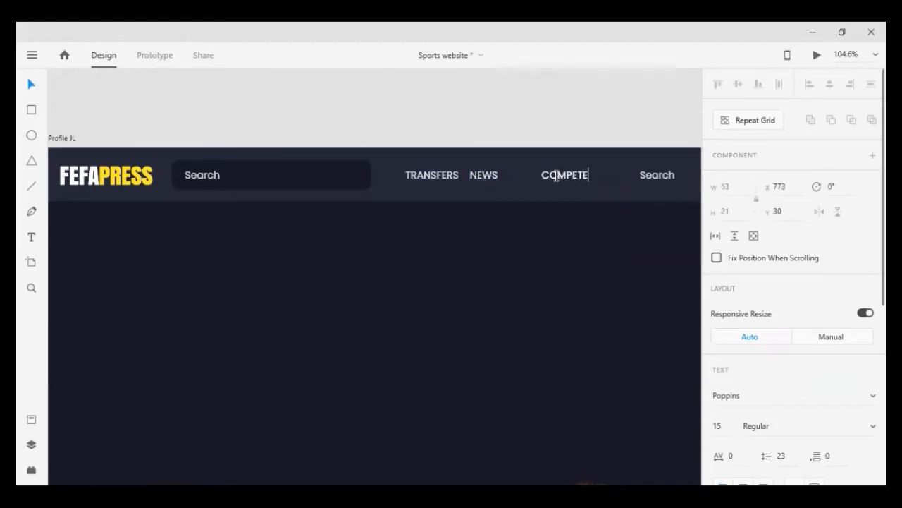
{"action": "type", "text": "PETTITONS"}
{"action": "key", "text": "Escape"}
{"action": "double_click", "coordinate": [655, 174]}
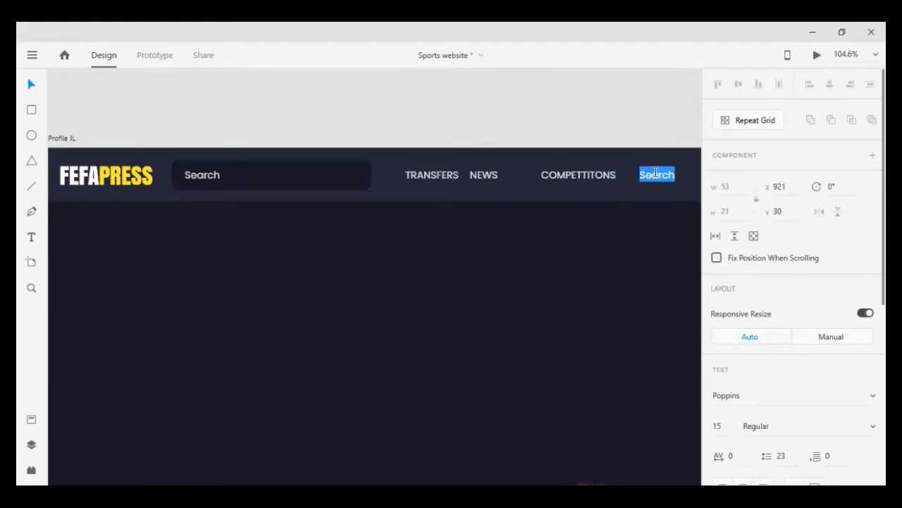
{"action": "type", "text": "LIVE"}
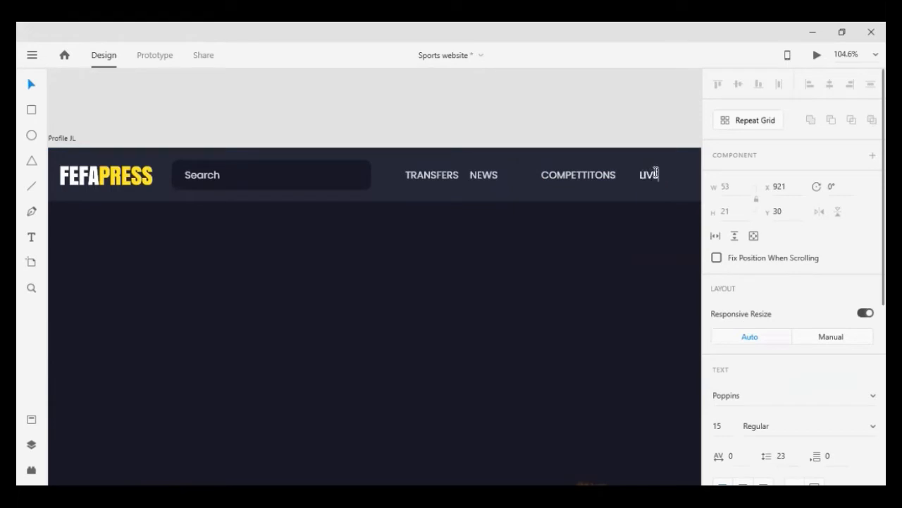
{"action": "key", "text": "Escape"}
Fill the LIVE link with the yellow sampled from the FEFAPRESS logo.
{"action": "scroll", "coordinate": [806, 387], "scroll_direction": "down", "scroll_amount": 5}
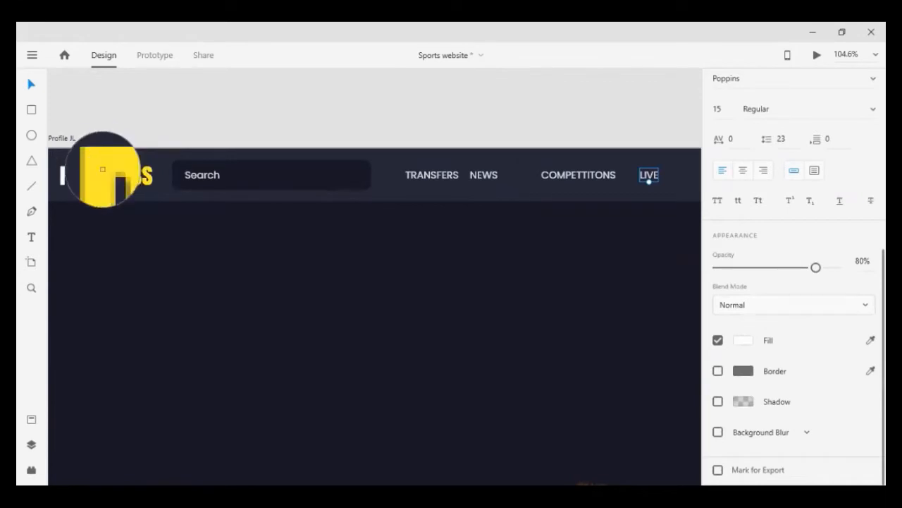
{"action": "left_click", "coordinate": [96, 173]}
{"action": "left_click", "coordinate": [578, 301]}
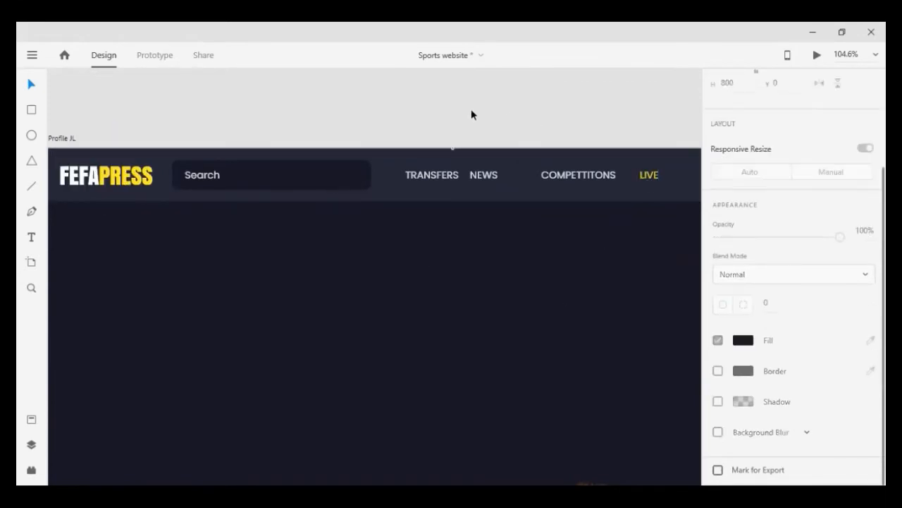
Raise the opacity of all four navigation links to 100%.
{"action": "left_click_drag", "start_coordinate": [419, 115], "coordinate": [620, 198]}
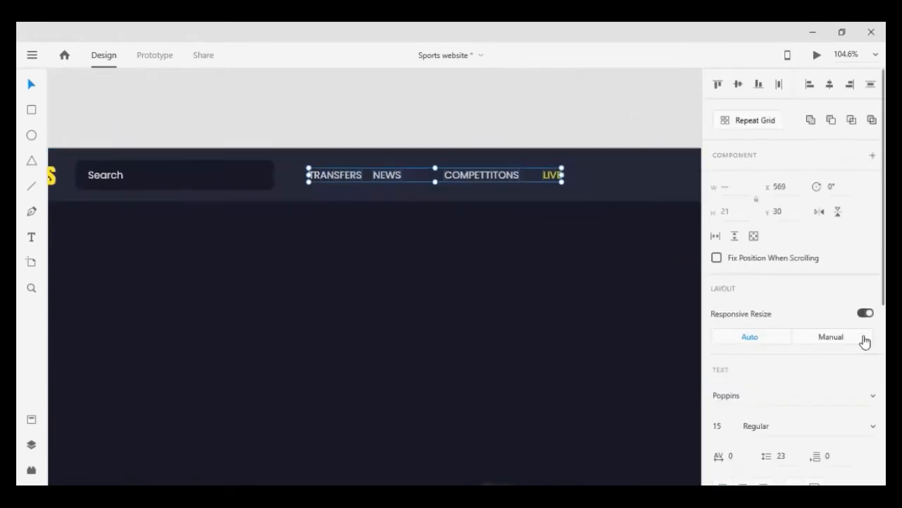
{"action": "scroll", "coordinate": [866, 343], "scroll_direction": "down", "scroll_amount": 5}
{"action": "left_click_drag", "start_coordinate": [816, 335], "coordinate": [839, 336]}
{"action": "left_click", "coordinate": [548, 282]}
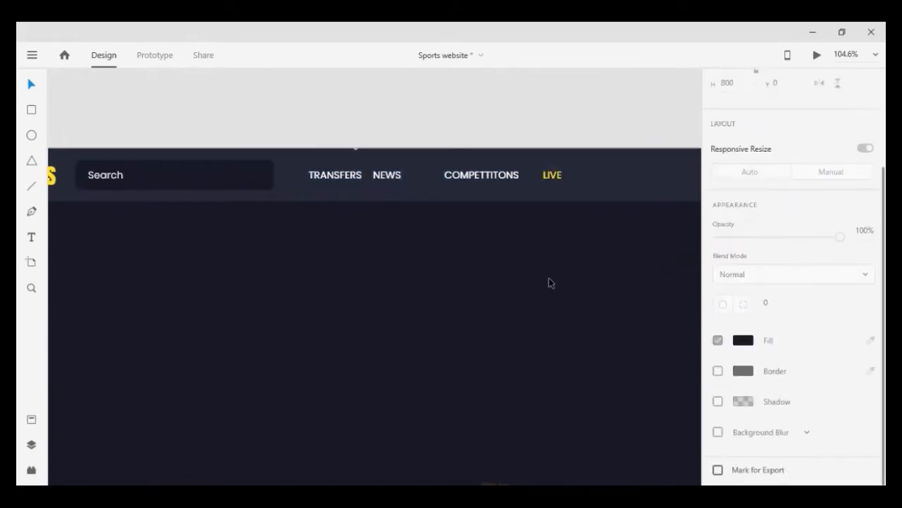
Draw a small white circle about 4 px wide beside the LIVE link and remove its border.
{"action": "scroll", "coordinate": [595, 182], "scroll_direction": "up", "scroll_amount": 3}
{"action": "scroll", "coordinate": [598, 202], "scroll_direction": "up", "scroll_amount": 5}
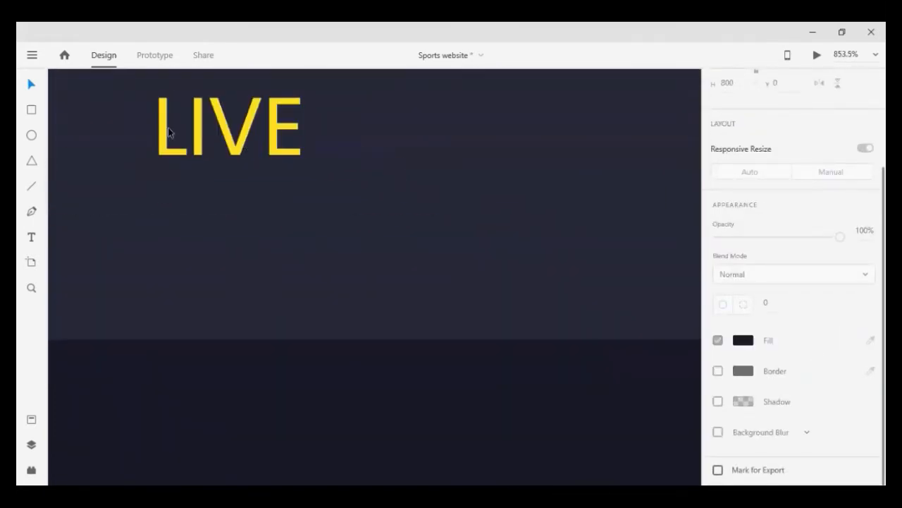
{"action": "left_click", "coordinate": [31, 136]}
{"action": "left_click_drag", "start_coordinate": [304, 122], "coordinate": [316, 141]}
{"action": "left_click", "coordinate": [31, 84]}
{"action": "scroll", "coordinate": [815, 423], "scroll_direction": "down", "scroll_amount": 3}
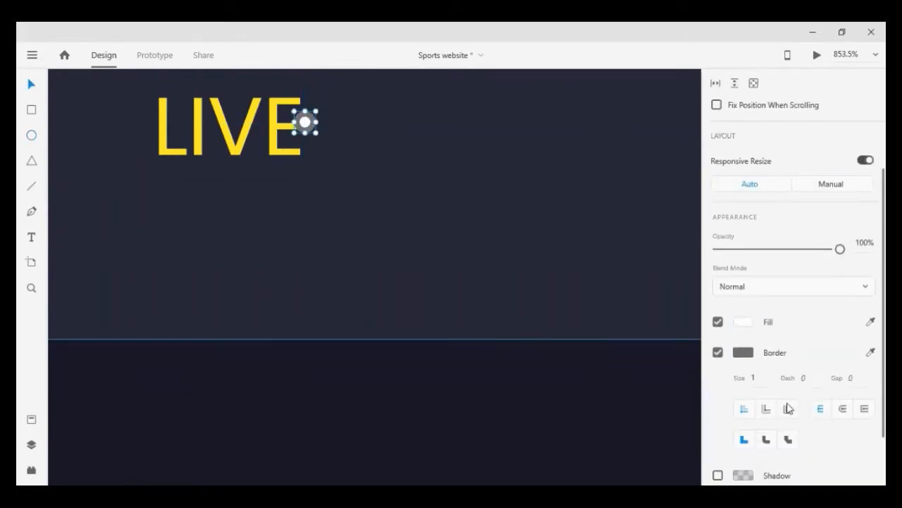
{"action": "left_click", "coordinate": [719, 314]}
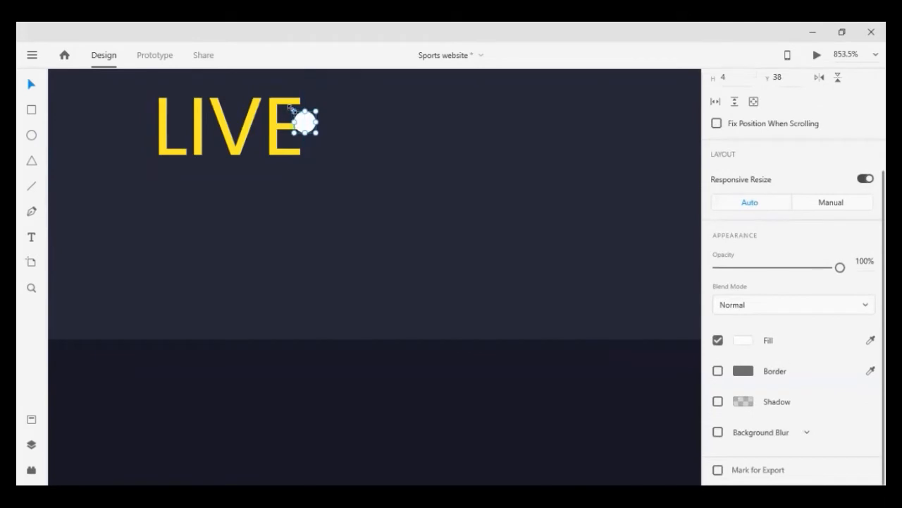
Shrink the small circle to a 2 px dot placed just after the end of the LIVE text.
{"action": "left_click_drag", "start_coordinate": [291, 109], "coordinate": [313, 125]}
{"action": "key", "text": "Right"}
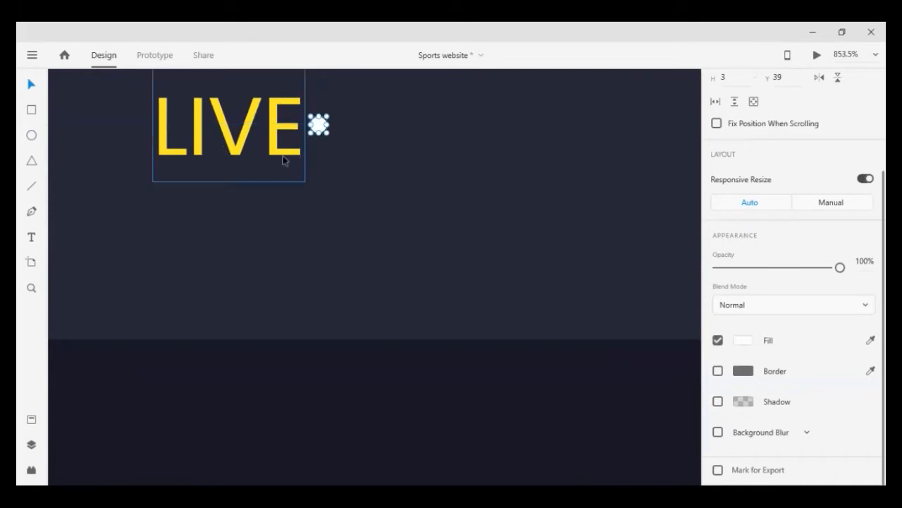
{"action": "scroll", "coordinate": [772, 230], "scroll_direction": "up", "scroll_amount": 3}
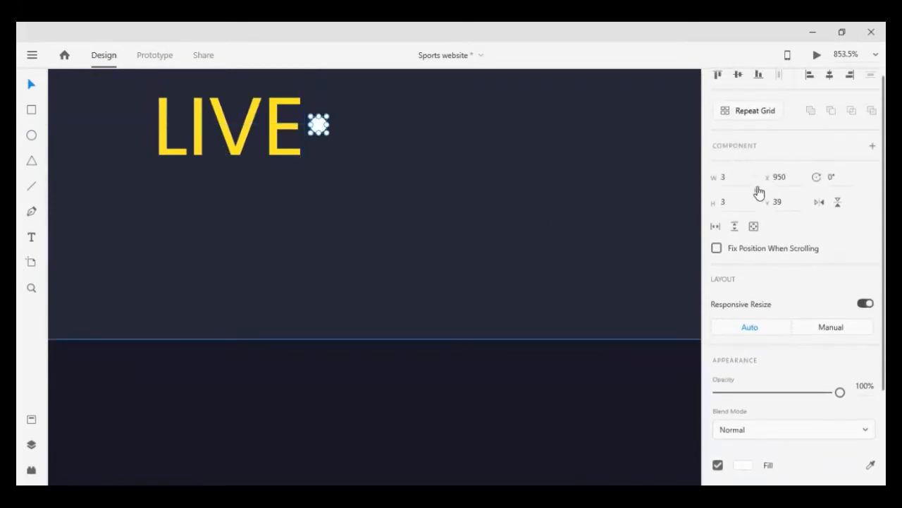
{"action": "left_click", "coordinate": [741, 176]}
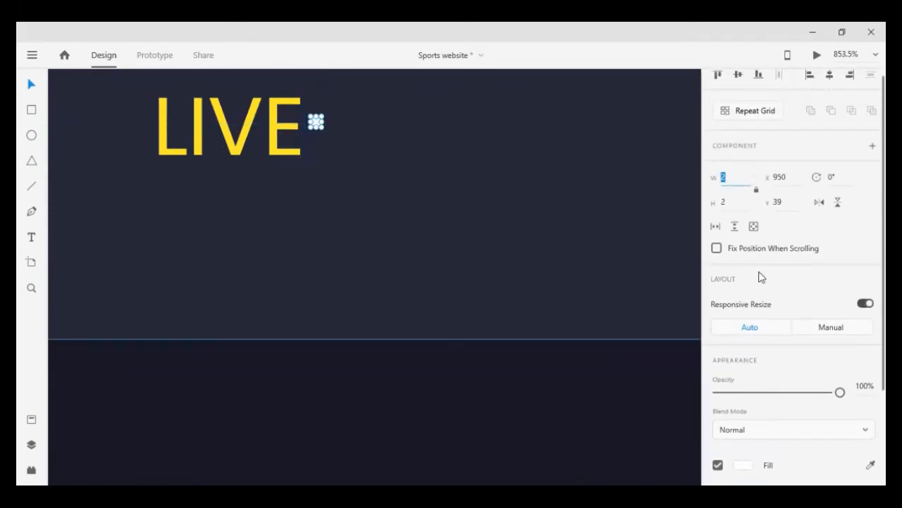
Fill the dot with the yellow sampled from the LIVE text and align the two along their horizontal middle.
{"action": "scroll", "coordinate": [775, 296], "scroll_direction": "down", "scroll_amount": 3}
{"action": "key", "text": "i"}
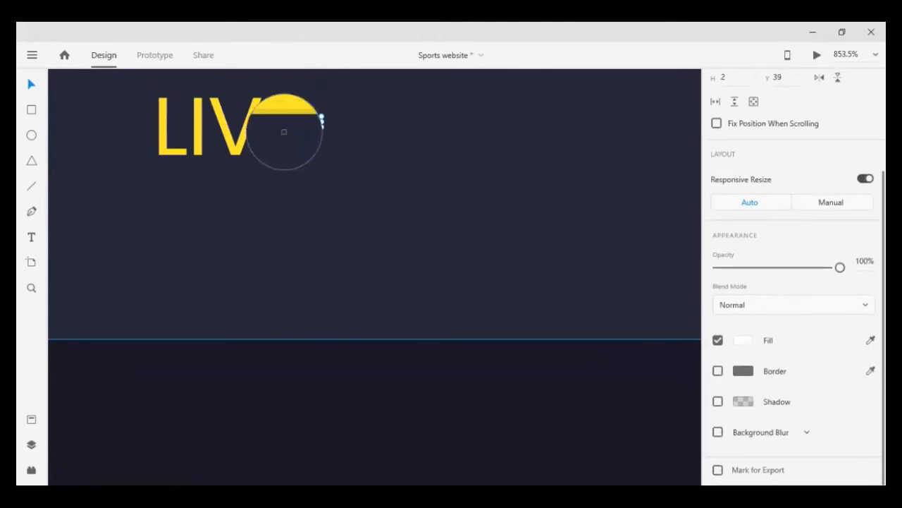
{"action": "left_click", "coordinate": [277, 127]}
{"action": "left_click", "coordinate": [277, 128], "text": "shift"}
{"action": "scroll", "coordinate": [489, 131], "scroll_direction": "up", "scroll_amount": 1}
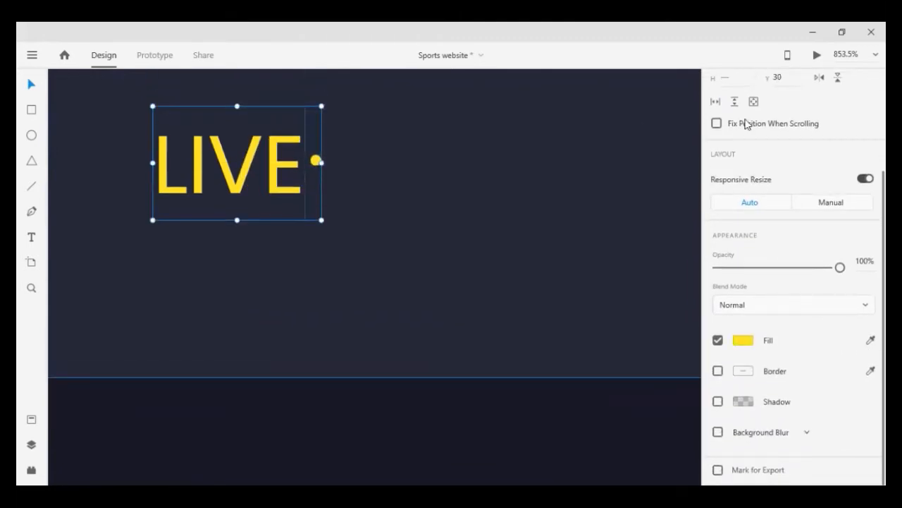
{"action": "scroll", "coordinate": [754, 120], "scroll_direction": "up", "scroll_amount": 3}
{"action": "left_click", "coordinate": [493, 246]}
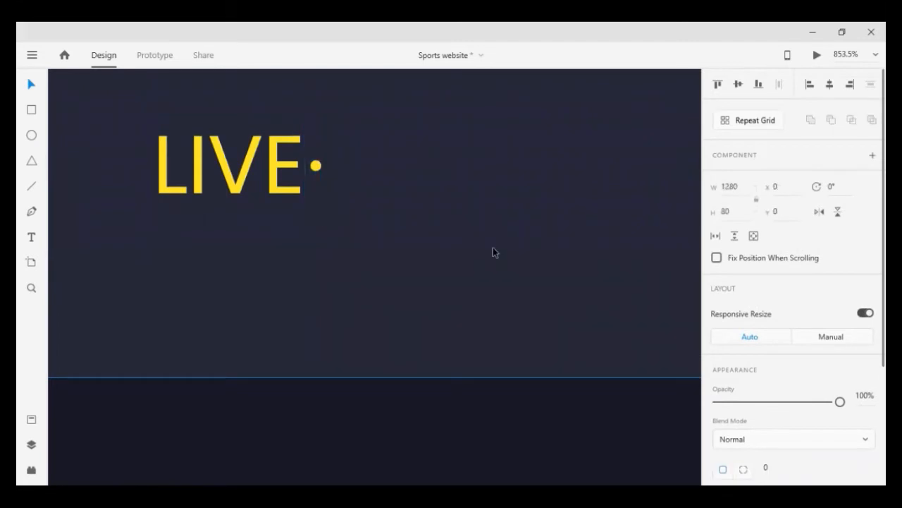
Group the LIVE text together with its yellow dot.
{"action": "scroll", "coordinate": [351, 218], "scroll_direction": "down", "scroll_amount": 5}
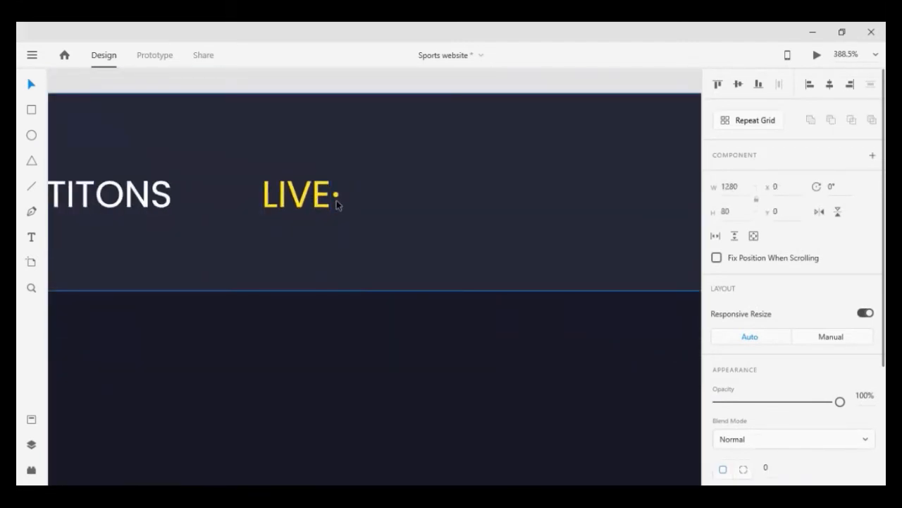
{"action": "left_click", "coordinate": [336, 200]}
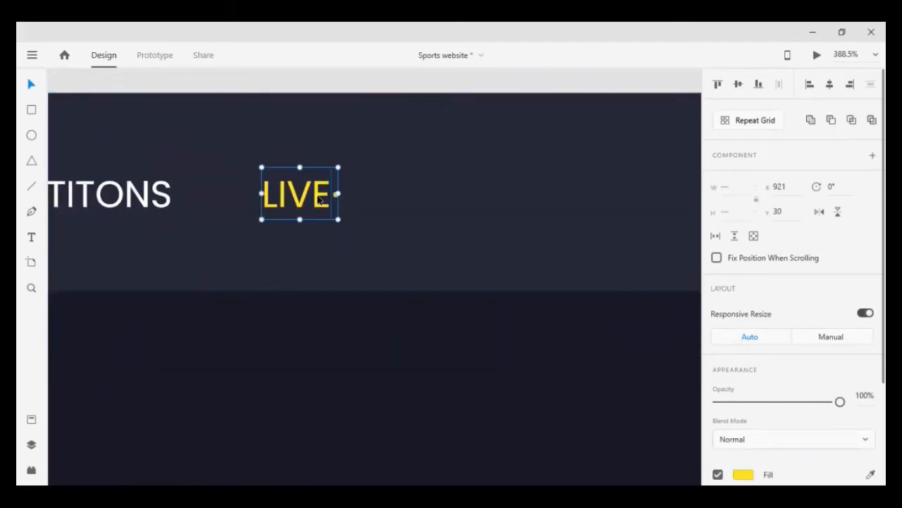
{"action": "scroll", "coordinate": [257, 218], "scroll_direction": "down", "scroll_amount": 5}
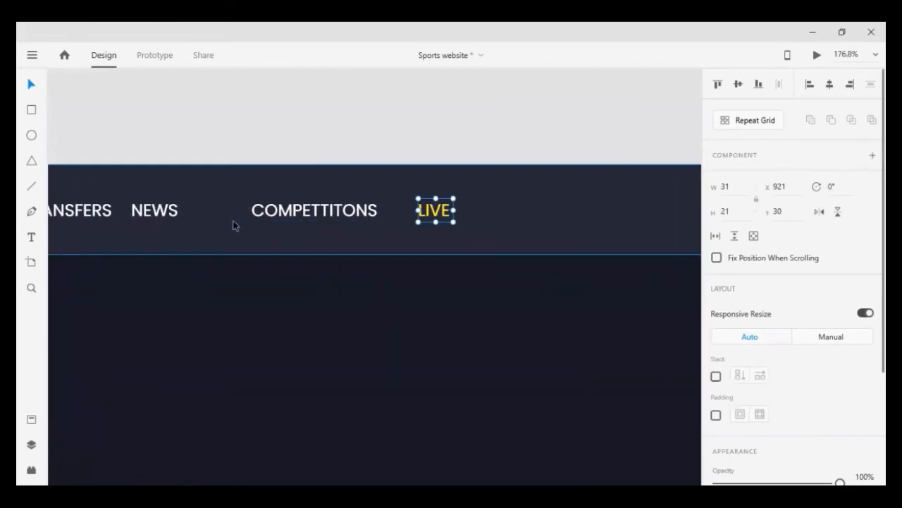
{"action": "scroll", "coordinate": [234, 225], "scroll_direction": "down", "scroll_amount": 3}
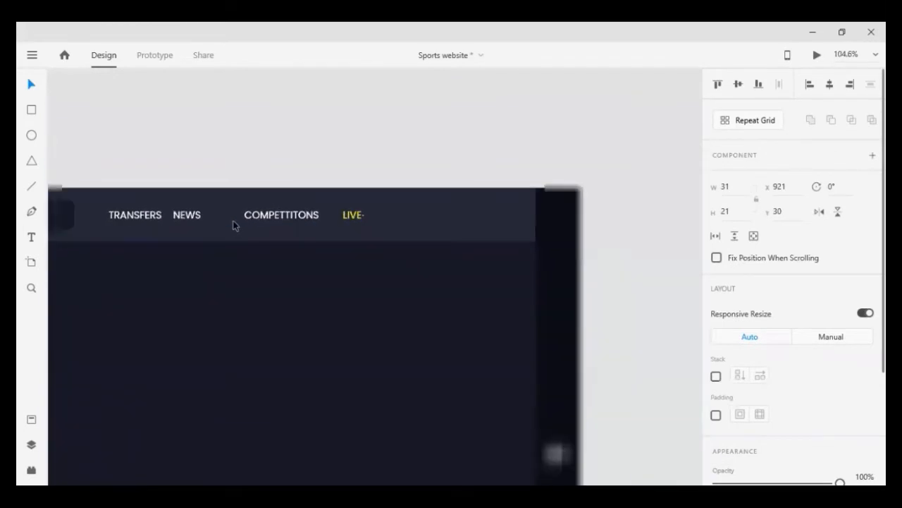
{"action": "left_click", "coordinate": [446, 145]}
Draw a white 50 px circle in the header after the LIVE link, vertically centred with the navigation links.
{"action": "scroll", "coordinate": [261, 190], "scroll_direction": "down", "scroll_amount": 4}
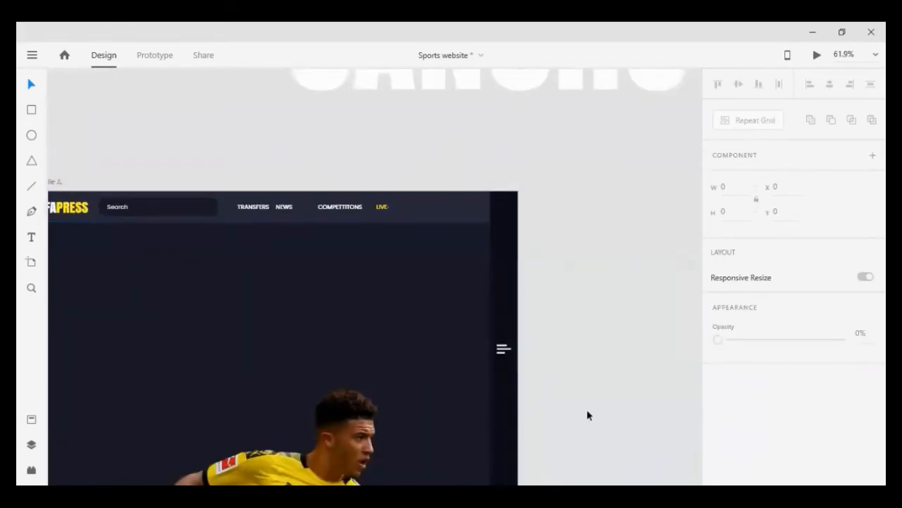
{"action": "left_click", "coordinate": [32, 139]}
{"action": "scroll", "coordinate": [415, 218], "scroll_direction": "up", "scroll_amount": 4}
{"action": "mouse_move", "coordinate": [401, 174]}
{"action": "left_mouse_down"}
{"action": "mouse_move", "coordinate": [440, 209]}
{"action": "mouse_move", "coordinate": [419, 205]}
{"action": "left_mouse_up"}
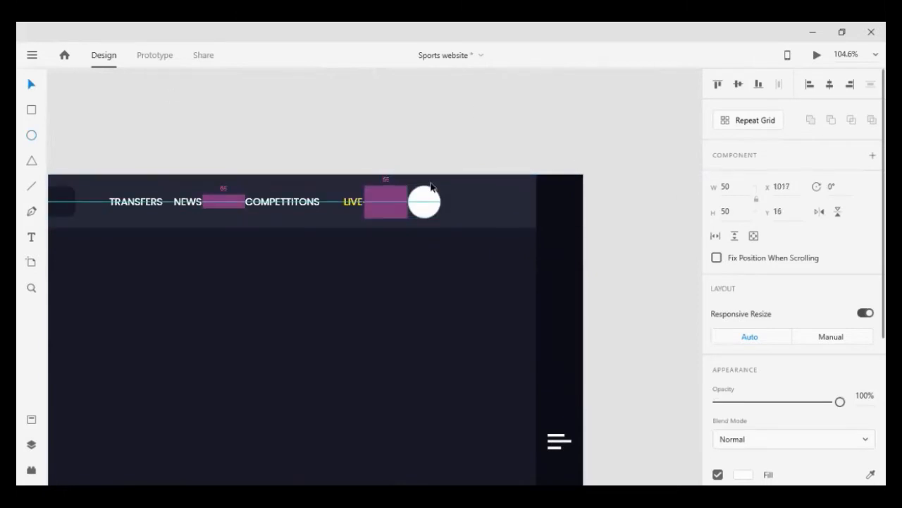
{"action": "left_click", "coordinate": [459, 170]}
Draw a downward chevron beside the white circle with the Pen tool and thicken its border.
{"action": "left_click", "coordinate": [31, 213]}
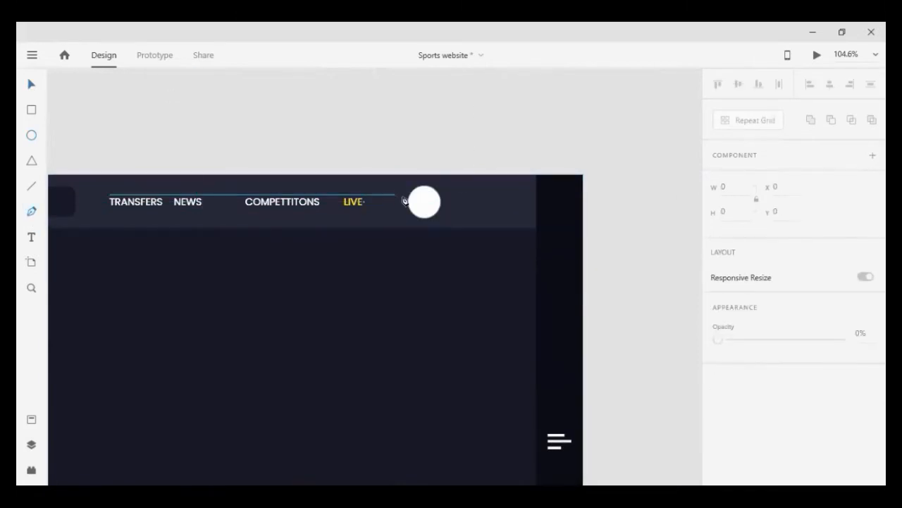
{"action": "left_click", "coordinate": [440, 202]}
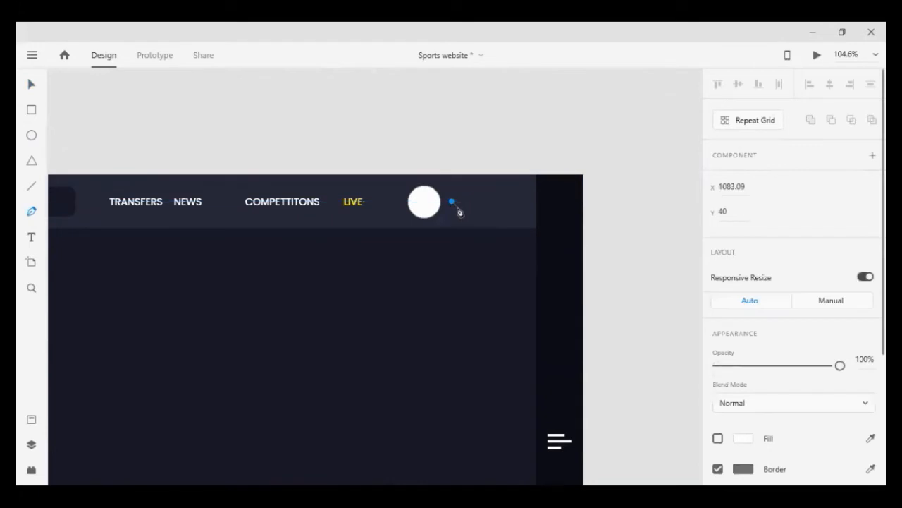
{"action": "left_click", "coordinate": [459, 208]}
{"action": "left_click", "coordinate": [466, 201]}
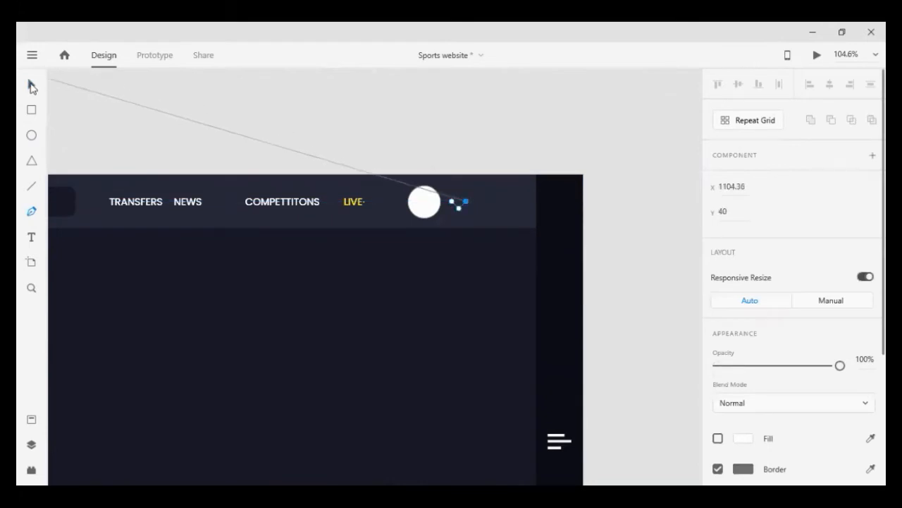
{"action": "left_click", "coordinate": [31, 86]}
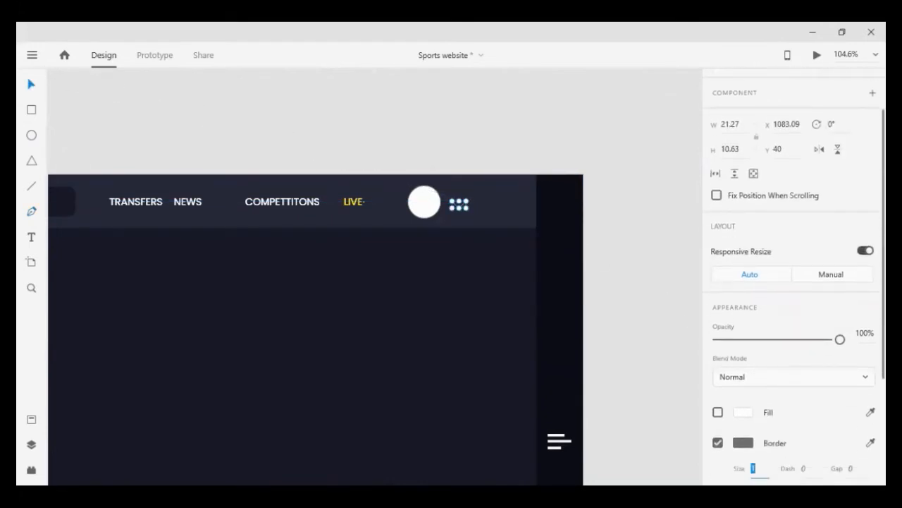
{"action": "key", "text": "Up"}
{"action": "key", "text": "Up"}
{"action": "key", "text": "Up"}
{"action": "left_click", "coordinate": [443, 211]}
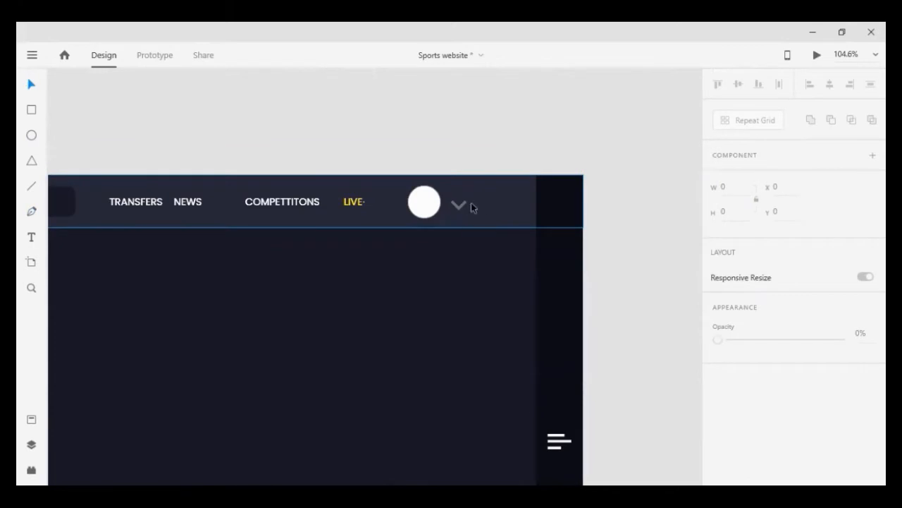
Scale the chevron proportionally to a width of 15.
{"action": "double_click", "coordinate": [465, 203]}
{"action": "left_click", "coordinate": [739, 189]}
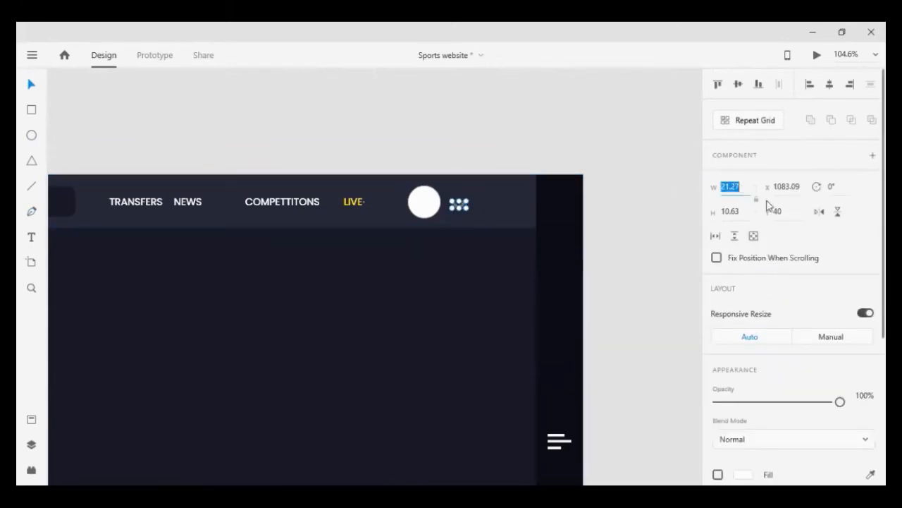
{"action": "left_click", "coordinate": [734, 192]}
{"action": "type", "text": "15"}
{"action": "key", "text": "Return"}
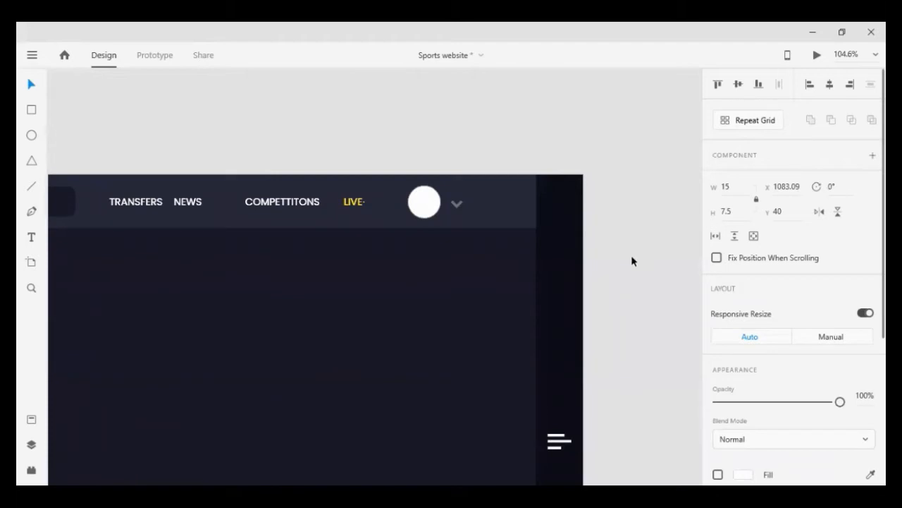
Move the white circle and chevron together toward the dark sidebar, leaving 50 px between the chevron and the sidebar's edge.
{"action": "left_click", "coordinate": [437, 206]}
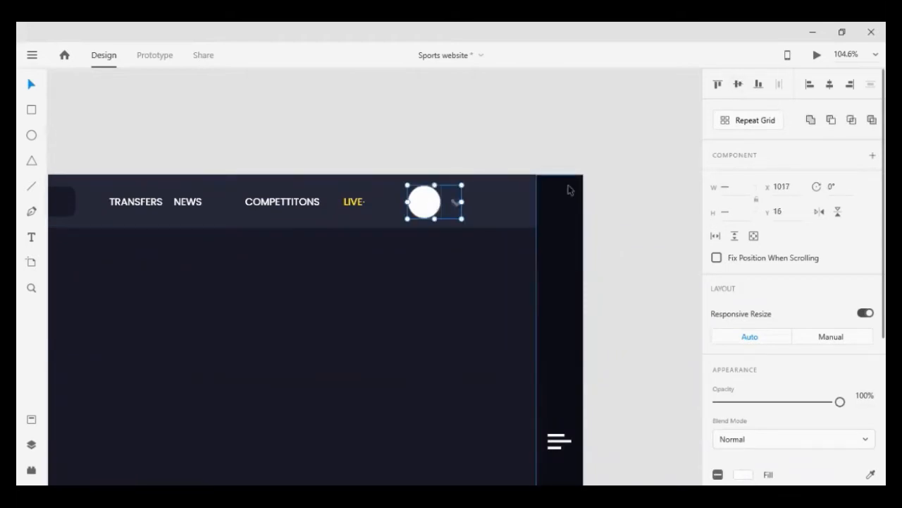
{"action": "key", "text": "shift+Right"}
{"action": "key", "text": "shift+Right"}
{"action": "key", "text": "shift+Right"}
{"action": "key", "text": "shift+Right"}
{"action": "key", "text": "shift+Right"}
{"action": "key", "text": "shift+Right"}
{"action": "key", "text": "shift+Right"}
{"action": "key", "text": "shift+Right"}
{"action": "key", "text": "shift+Right"}
{"action": "key", "text": "shift+Right"}
{"action": "key", "text": "shift+Right"}
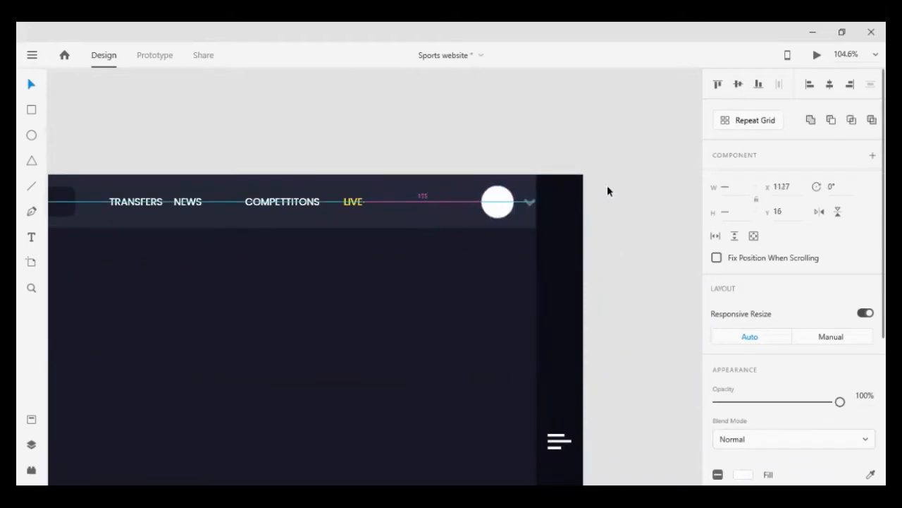
{"action": "key", "text": "Left"}
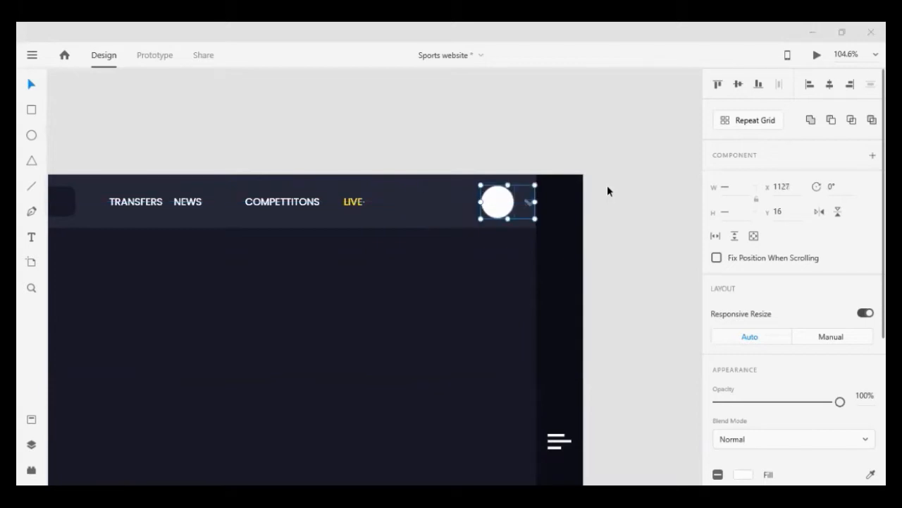
{"action": "key", "text": "Right"}
{"action": "key", "text": "Right"}
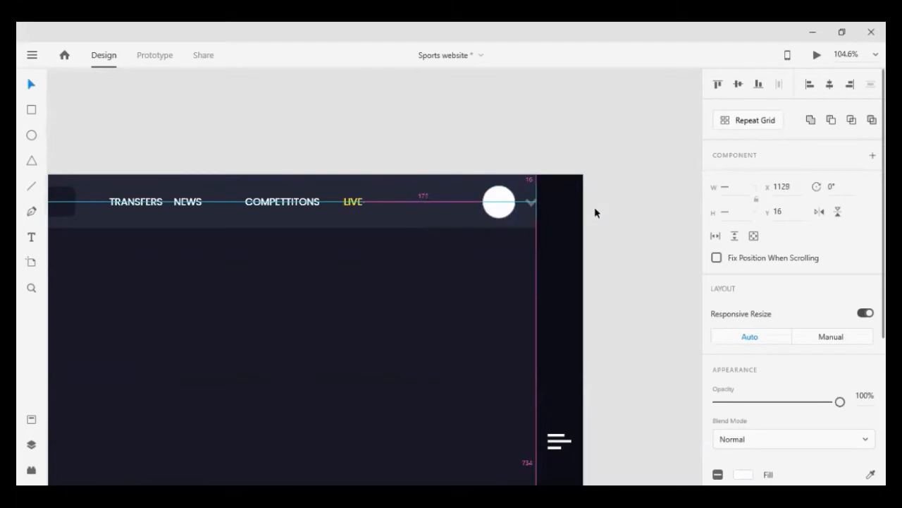
{"action": "key", "text": "shift+Left"}
{"action": "key", "text": "shift+Left"}
{"action": "key", "text": "shift+Left"}
{"action": "key", "text": "shift+Left"}
{"action": "key", "text": "shift+Left"}
{"action": "left_click", "coordinate": [421, 148]}
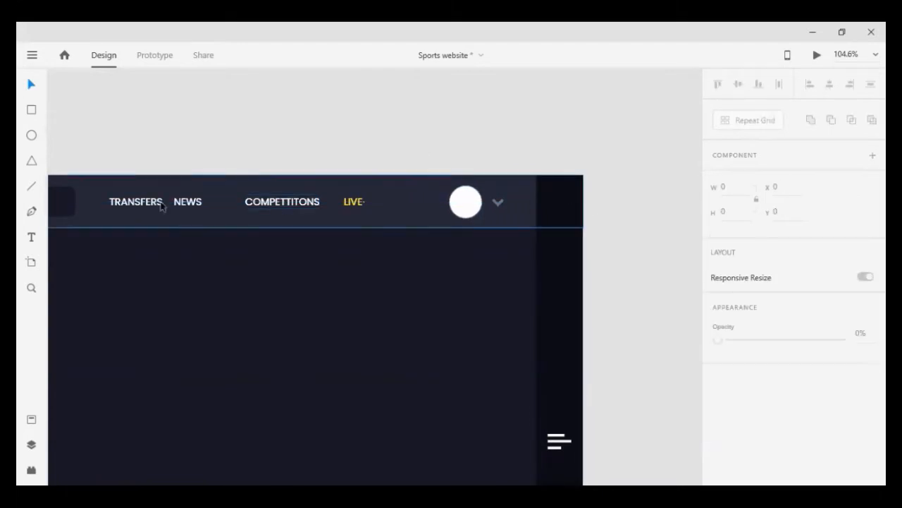
Distribute the TRANSFERS, NEWS, COMPETTITONS and LIVE links evenly in the horizontal direction, leaving out the header bar.
{"action": "left_click_drag", "start_coordinate": [121, 145], "coordinate": [444, 198]}
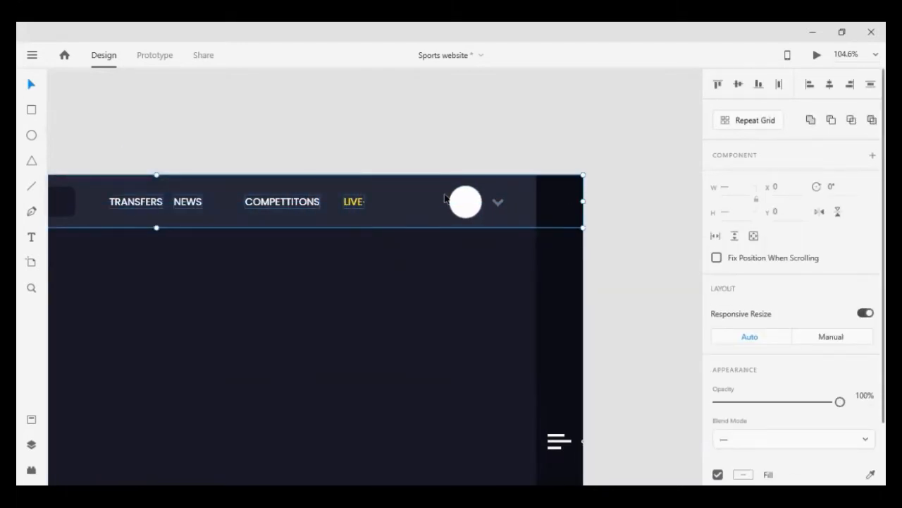
{"action": "left_click", "coordinate": [445, 199], "text": "shift"}
{"action": "left_click", "coordinate": [779, 84]}
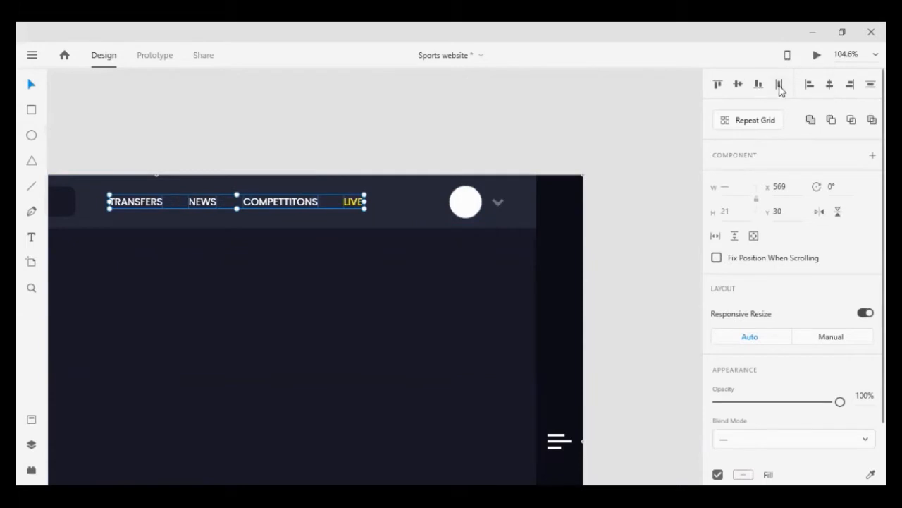
Move the four navigation links together toward the white circle, so they start at X 694.
{"action": "key", "text": "shift+Right"}
{"action": "key", "text": "shift+Right"}
{"action": "key", "text": "shift+Right"}
{"action": "key", "text": "shift+Right"}
{"action": "key", "text": "shift+Right"}
{"action": "key", "text": "shift+Right"}
{"action": "key", "text": "shift+Right"}
{"action": "key", "text": "shift+Right"}
{"action": "key", "text": "shift+Right"}
{"action": "key", "text": "shift+Right"}
{"action": "key", "text": "shift+Right"}
{"action": "key", "text": "shift+Right"}
{"action": "key", "text": "shift+Right"}
{"action": "key", "text": "Left"}
{"action": "key", "text": "Left"}
{"action": "key", "text": "Left"}
{"action": "key", "text": "Left"}
{"action": "key", "text": "Left"}
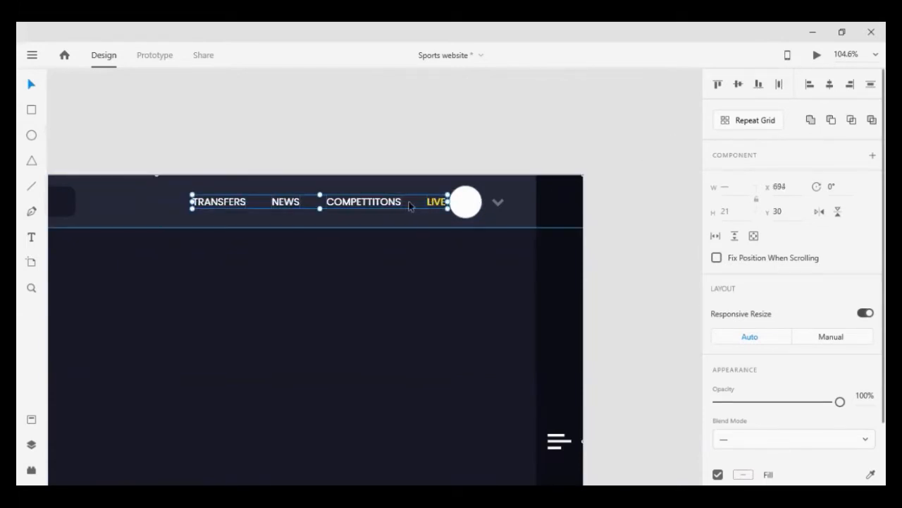
Set the gap after TRANSFERS by moving NEWS, COMPETTITONS and LIVE together to X 814.
{"action": "left_click", "coordinate": [232, 213], "text": "shift"}
{"action": "key", "text": "shift+Left"}
{"action": "key", "text": "shift+Left"}
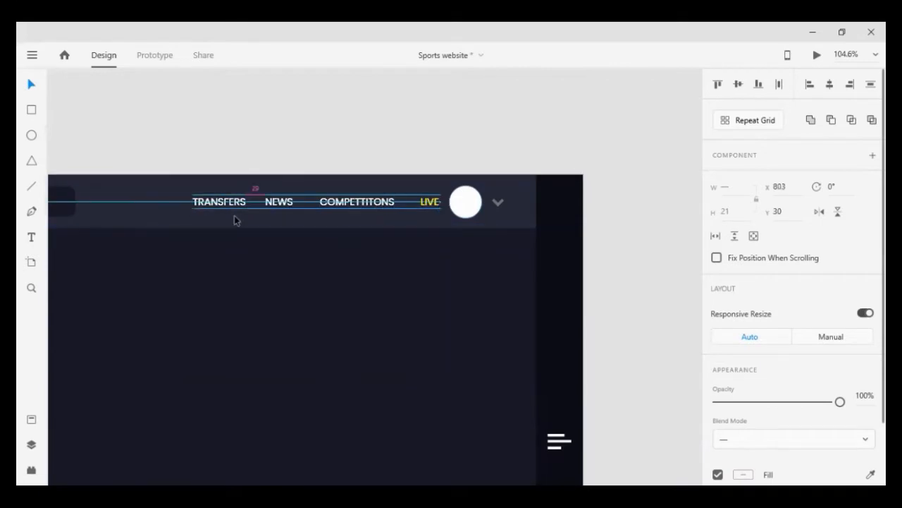
{"action": "key", "text": "Right"}
{"action": "key", "text": "shift+Right"}
{"action": "key", "text": "shift+Right"}
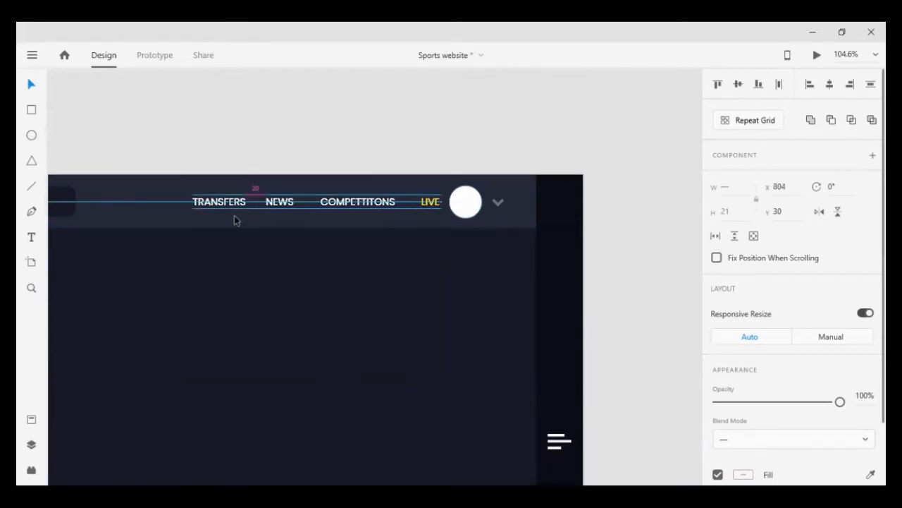
{"action": "left_click", "coordinate": [235, 204], "text": "shift"}
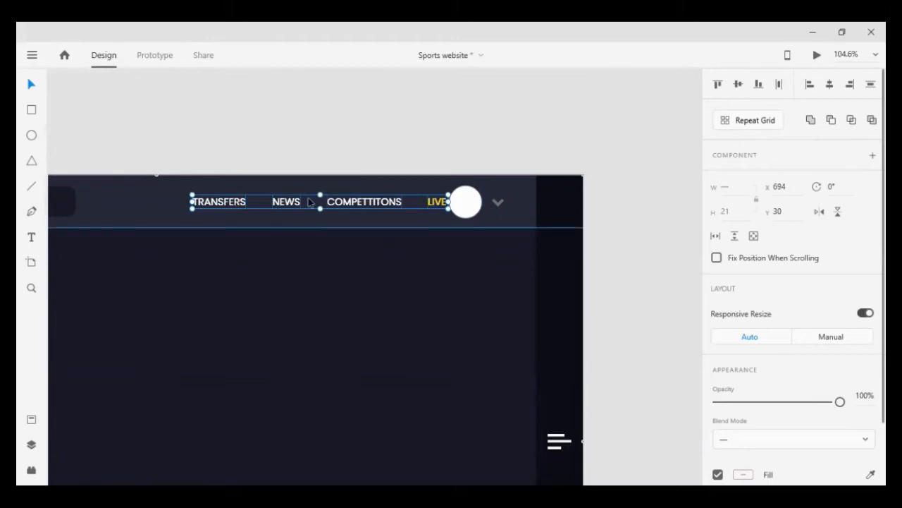
{"action": "left_click", "coordinate": [235, 202], "text": "shift"}
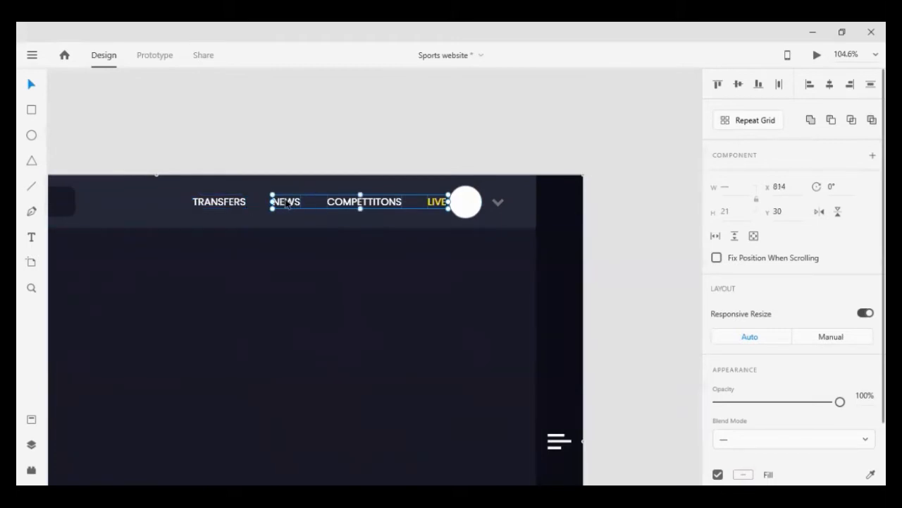
Adjust the last link gaps, placing COMPETTITONS at X 896 and LIVE at X 1048 with 40 px between them.
{"action": "left_click", "coordinate": [289, 205], "text": "shift"}
{"action": "key", "text": "shift+Right"}
{"action": "key", "text": "shift+Left"}
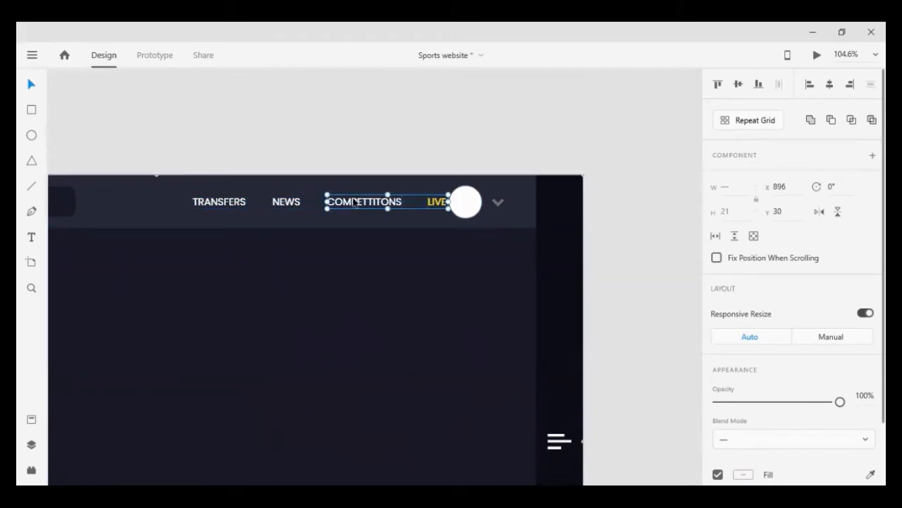
{"action": "left_click", "coordinate": [354, 203], "text": "shift"}
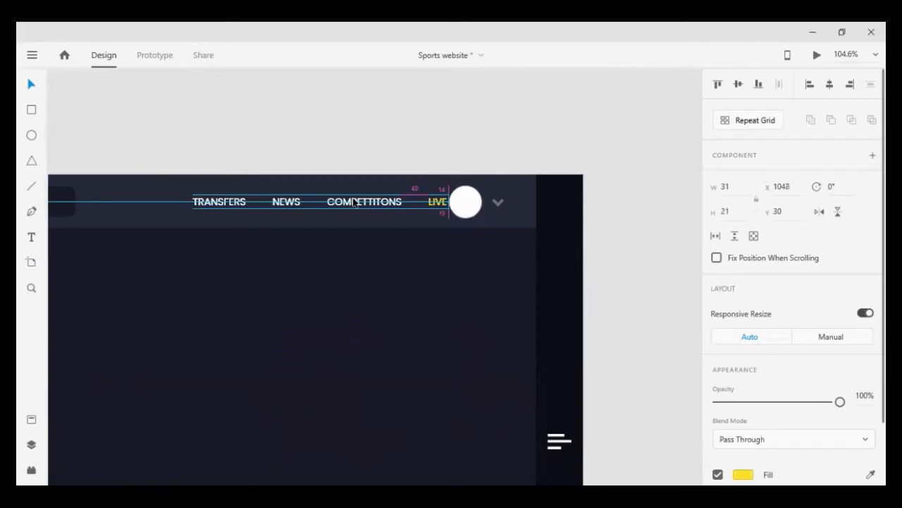
Group the TRANSFERS, NEWS, COMPETTITONS and LIVE links and move the group away from the white circle to X 674.
{"action": "left_click", "coordinate": [354, 203], "text": "shift"}
{"action": "left_click", "coordinate": [286, 203], "text": "shift"}
{"action": "left_click", "coordinate": [232, 203], "text": "shift"}
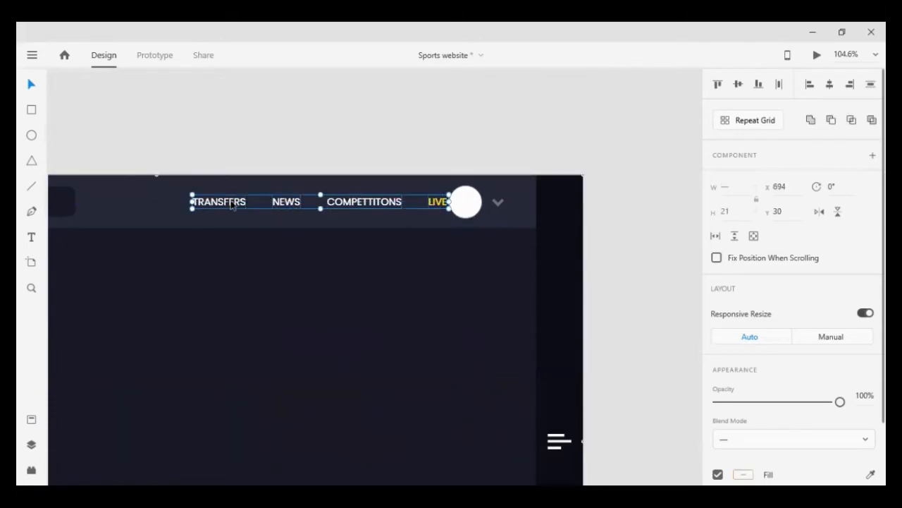
{"action": "key", "text": "ctrl+g"}
{"action": "left_click_drag", "start_coordinate": [286, 204], "coordinate": [273, 204]}
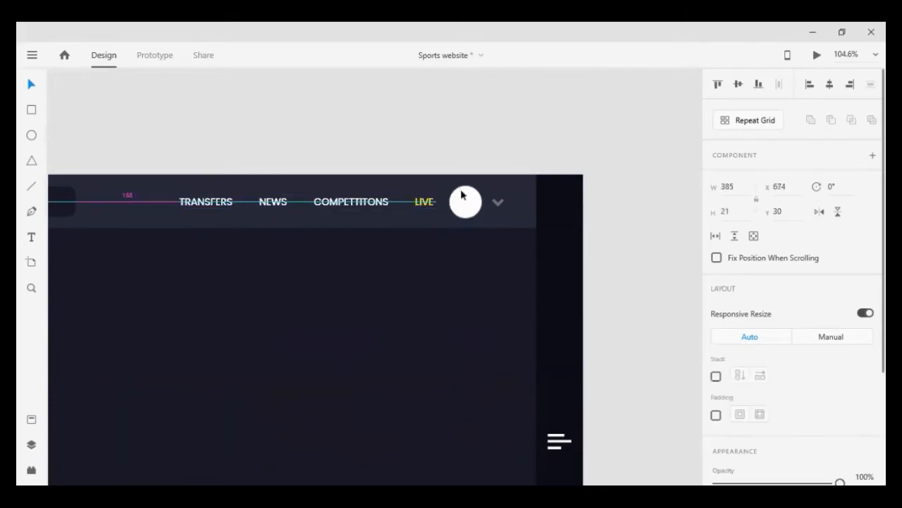
Distribute the search box, the navigation link group and the white circle evenly in the horizontal direction.
{"action": "left_click", "coordinate": [464, 202], "text": "shift"}
{"action": "left_click", "coordinate": [70, 204], "text": "shift"}
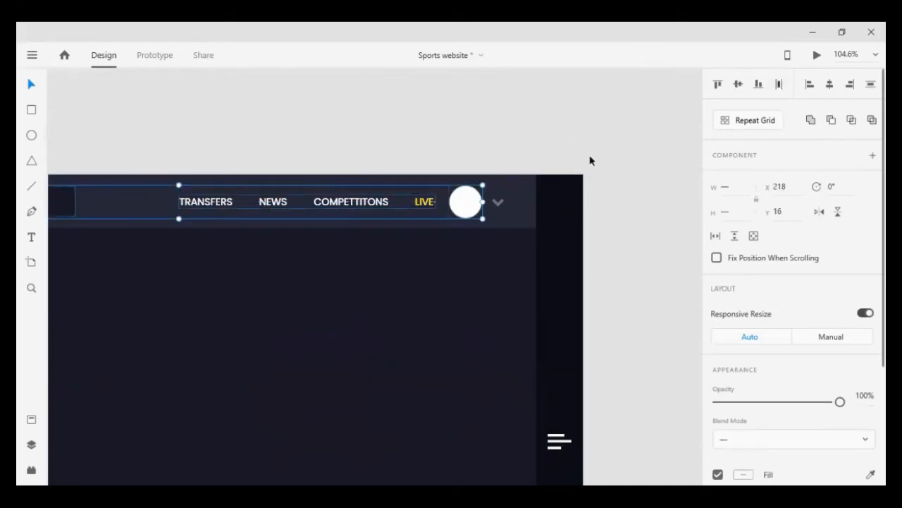
{"action": "key", "text": "ctrl+shift+h"}
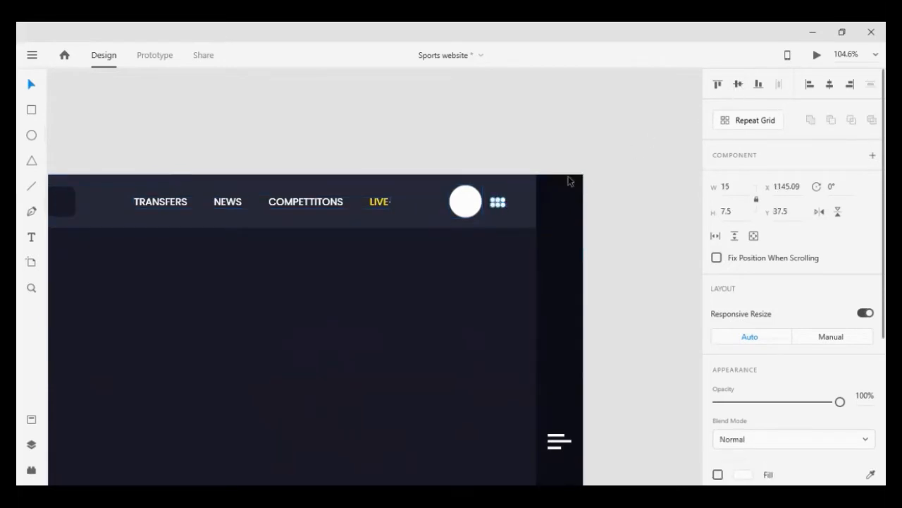
Align the chevron to the vertical middle of the header bar.
{"action": "left_click", "coordinate": [530, 186], "text": "shift"}
{"action": "left_click", "coordinate": [738, 85]}
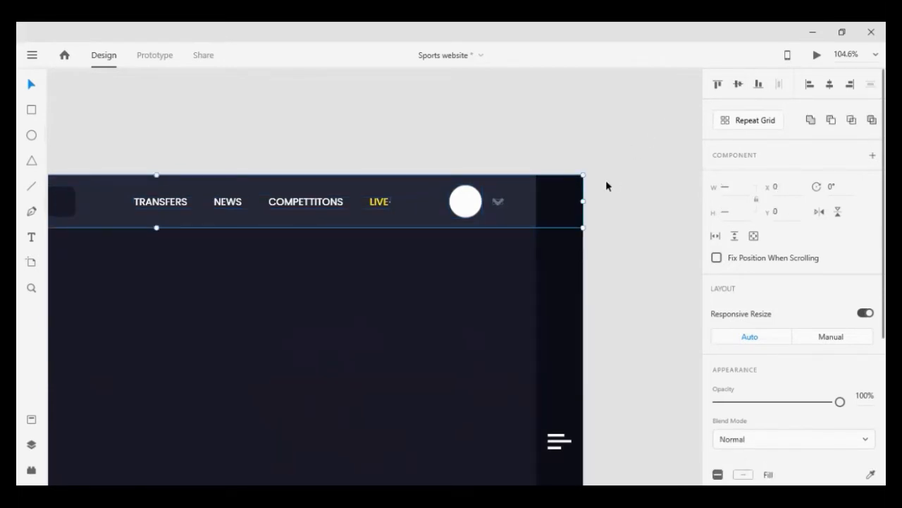
{"action": "left_click", "coordinate": [625, 181]}
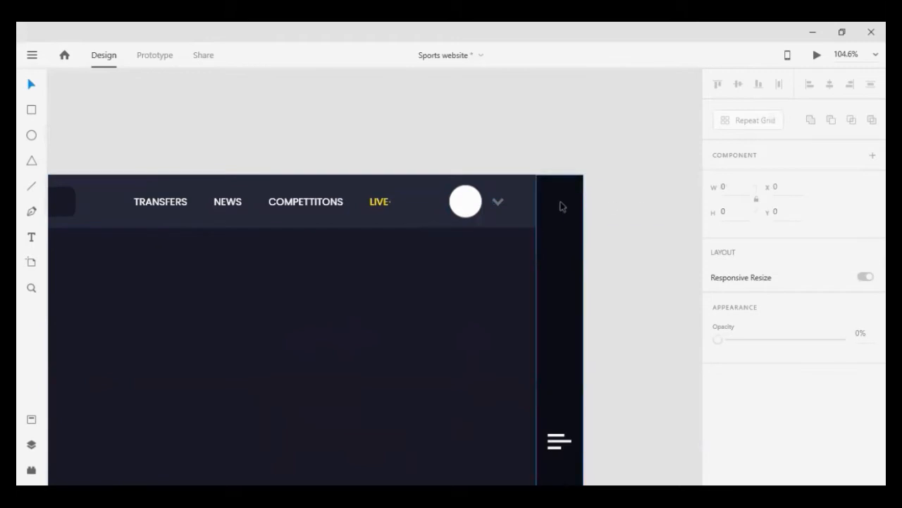
Move the small portrait picture from above the artboard into the header, overlapping the white circle.
{"action": "scroll", "coordinate": [559, 218], "scroll_direction": "down", "scroll_amount": 1}
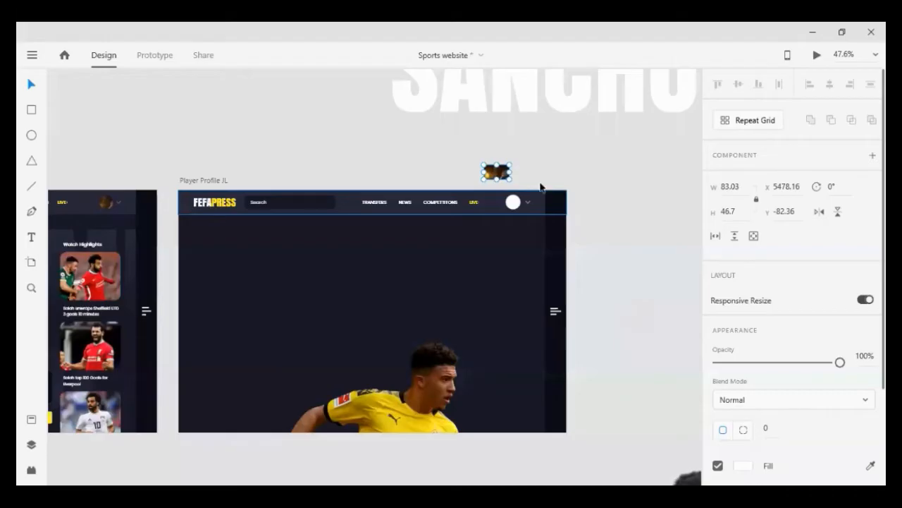
{"action": "scroll", "coordinate": [486, 198], "scroll_direction": "up", "scroll_amount": 5}
{"action": "left_click_drag", "start_coordinate": [389, 90], "coordinate": [448, 287]}
Remove the white circle's border and bring the circle in front of the portrait picture.
{"action": "left_click", "coordinate": [528, 258]}
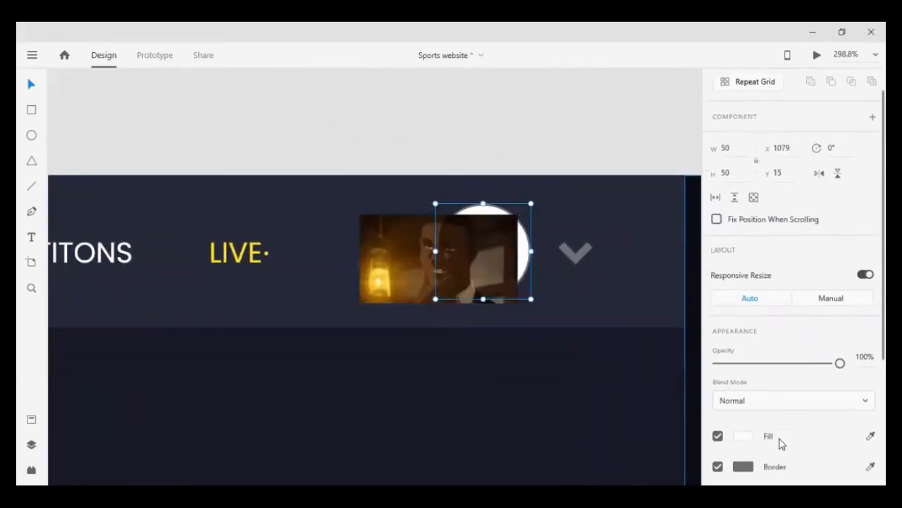
{"action": "scroll", "coordinate": [782, 439], "scroll_direction": "down", "scroll_amount": 1}
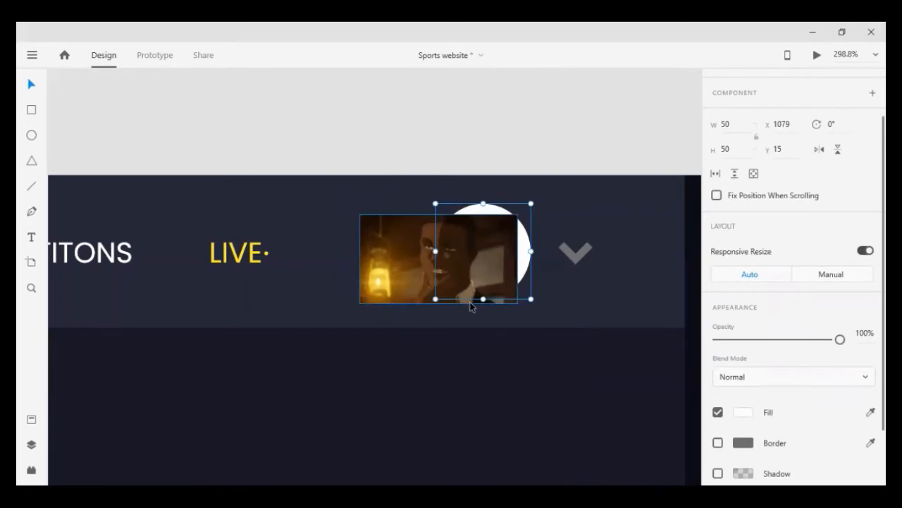
{"action": "key", "text": "ctrl+shift+]"}
Move the portrait picture up near the circle's top edge and reduce the circle to 44 × 44 px.
{"action": "left_click", "coordinate": [362, 265]}
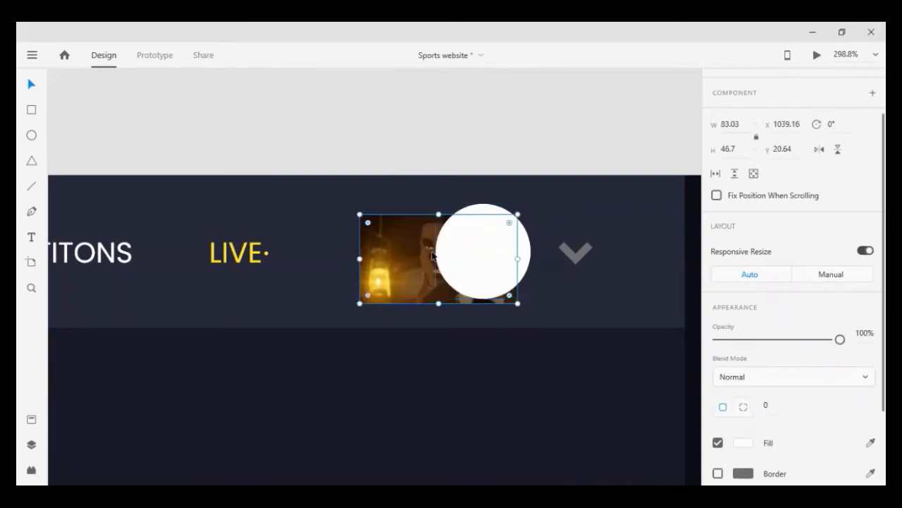
{"action": "left_click_drag", "start_coordinate": [432, 255], "coordinate": [472, 247]}
{"action": "left_click", "coordinate": [474, 247]}
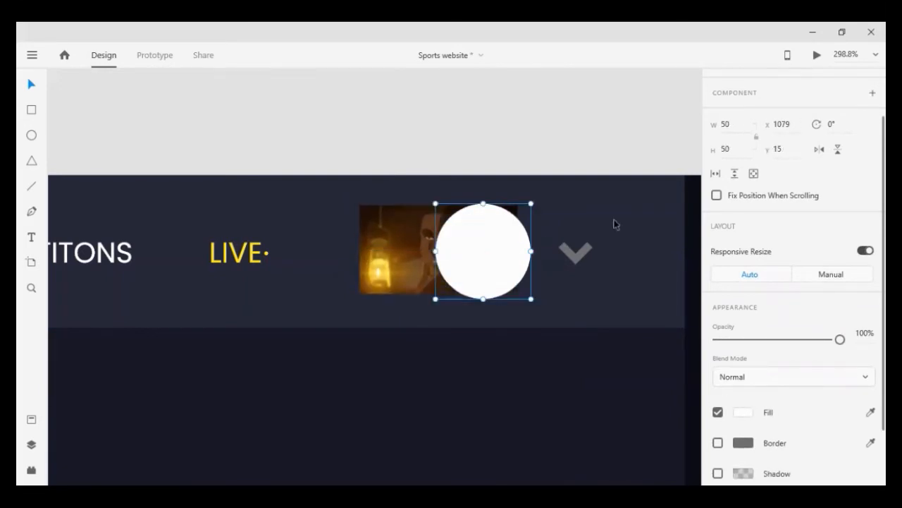
{"action": "left_click", "coordinate": [739, 149]}
{"action": "type", "text": "45"}
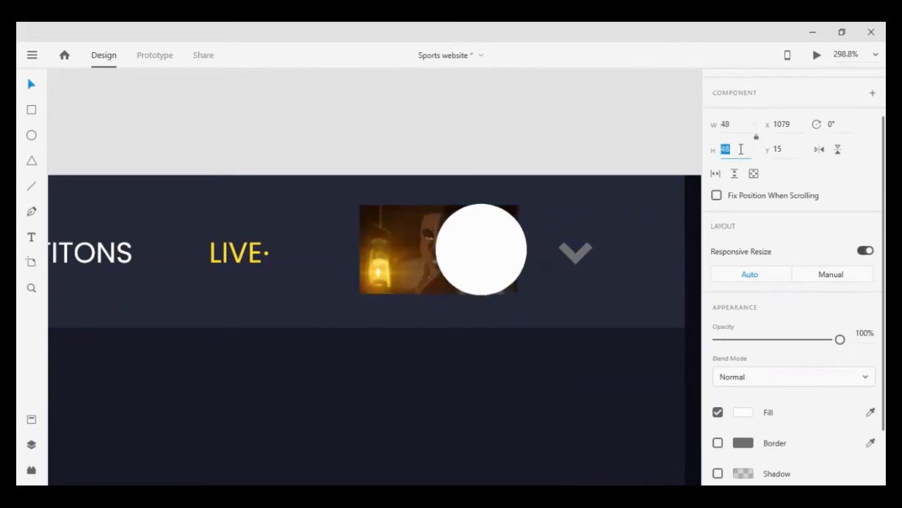
{"action": "key", "text": "Down"}
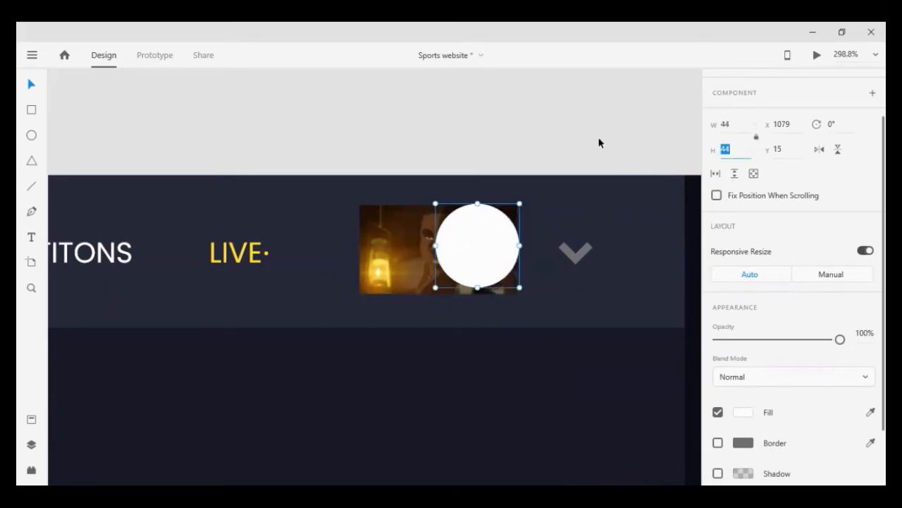
Move the circle over the portrait to X 1064, Y 18 and set its size to 46 × 46 px.
{"action": "left_click", "coordinate": [599, 142]}
{"action": "left_click_drag", "start_coordinate": [475, 252], "coordinate": [477, 255]}
{"action": "key", "text": "Left"}
{"action": "key", "text": "Left"}
{"action": "key", "text": "Left"}
{"action": "key", "text": "Left"}
{"action": "key", "text": "Left"}
{"action": "key", "text": "Left"}
{"action": "key", "text": "Left"}
{"action": "key", "text": "Left"}
{"action": "key", "text": "Left"}
{"action": "key", "text": "Left"}
{"action": "key", "text": "Left"}
{"action": "key", "text": "Left"}
{"action": "key", "text": "Left"}
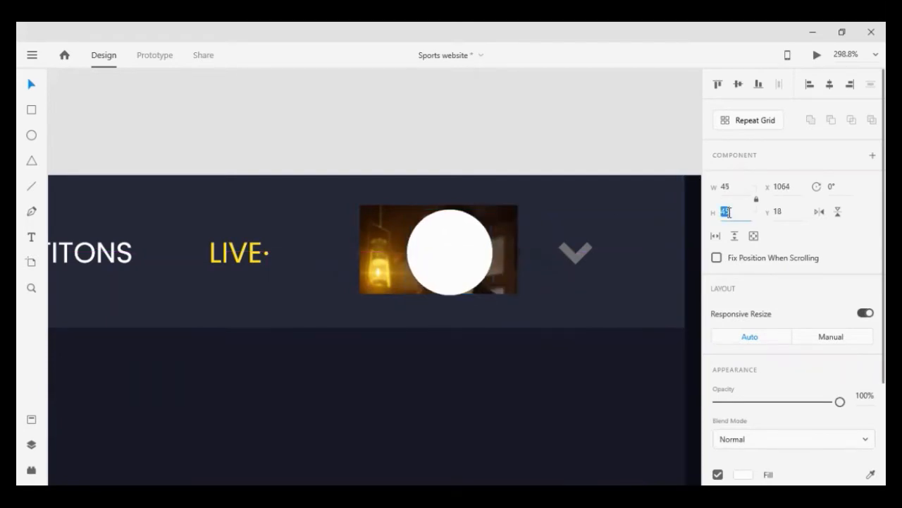
Centre the circle and the portrait on each other in both directions and mask the portrait with the circle.
{"action": "left_click", "coordinate": [396, 235], "text": "shift"}
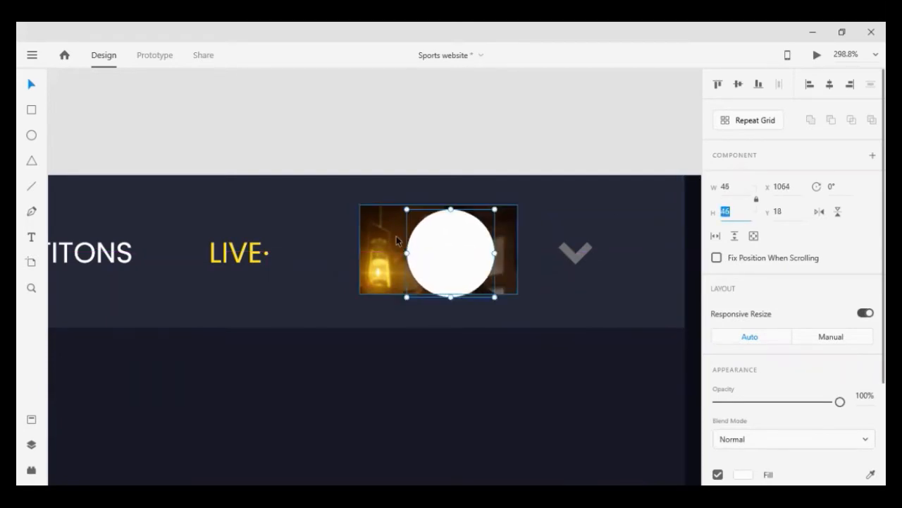
{"action": "left_click", "coordinate": [739, 83]}
{"action": "left_click", "coordinate": [829, 85]}
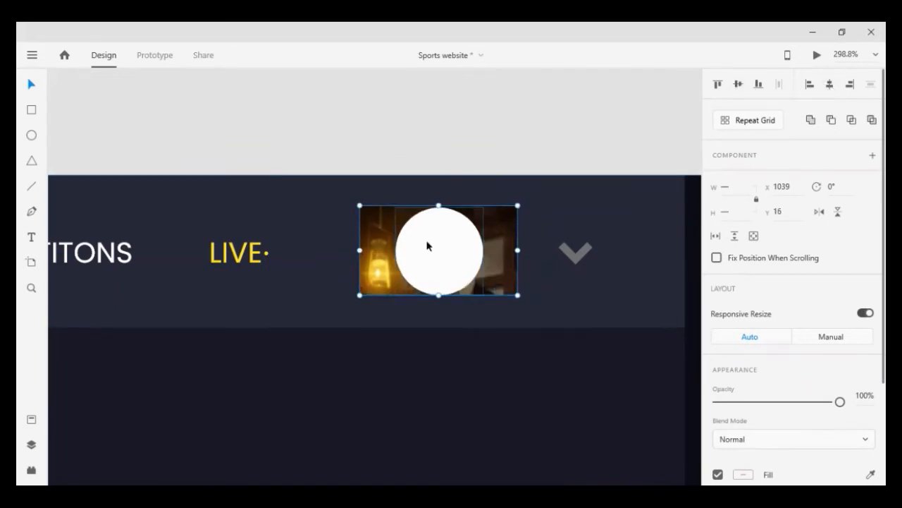
{"action": "key", "text": "ctrl+shift+m"}
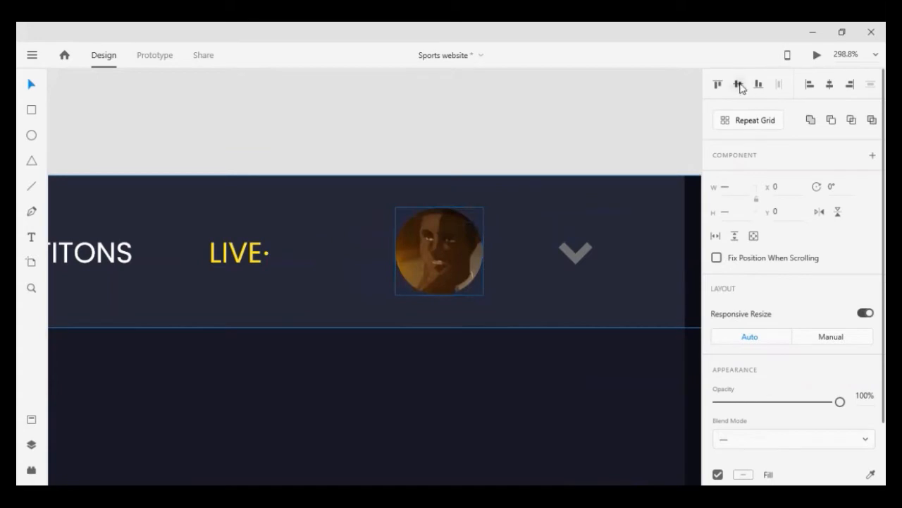
Centre the round portrait vertically in the header bar and move it closer to the chevron.
{"action": "key", "text": "Escape"}
{"action": "mouse_move", "coordinate": [429, 257]}
{"action": "left_mouse_down"}
{"action": "mouse_move", "coordinate": [506, 257]}
{"action": "mouse_move", "coordinate": [467, 257]}
{"action": "left_mouse_up"}
{"action": "left_click", "coordinate": [569, 144]}
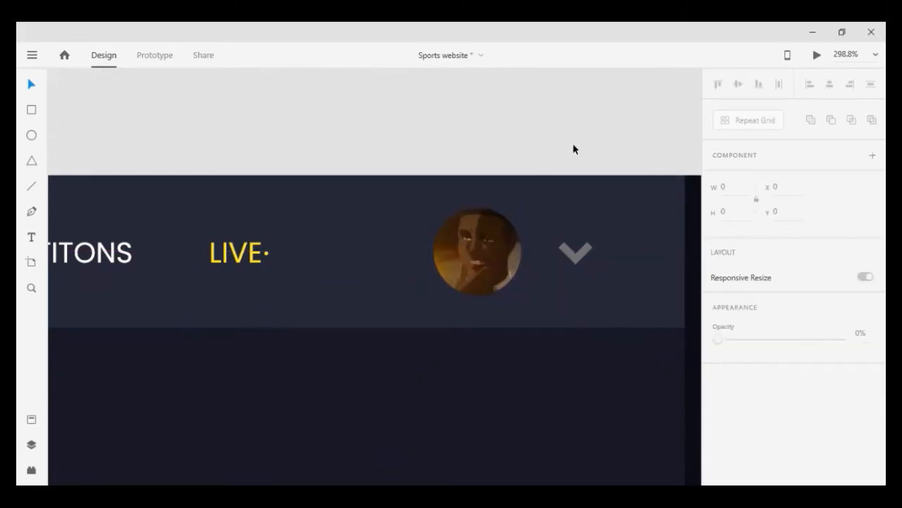
Save the document and move the word SANCHO down to widen the gap below JADON.
{"action": "scroll", "coordinate": [546, 176], "scroll_direction": "down", "scroll_amount": 3}
{"action": "scroll", "coordinate": [464, 237], "scroll_direction": "down", "scroll_amount": 4}
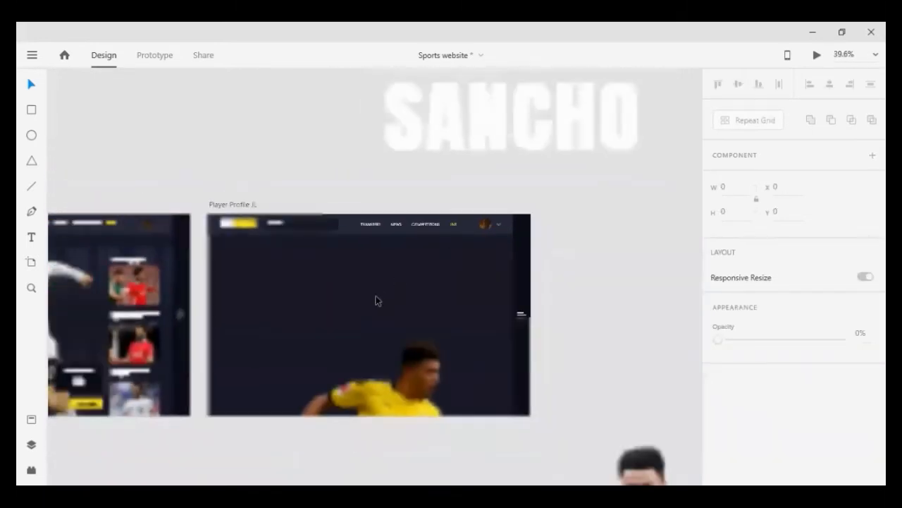
{"action": "scroll", "coordinate": [376, 300], "scroll_direction": "down", "scroll_amount": 1}
{"action": "scroll", "coordinate": [387, 298], "scroll_direction": "up", "scroll_amount": 3}
{"action": "scroll", "coordinate": [395, 320], "scroll_direction": "down", "scroll_amount": 3}
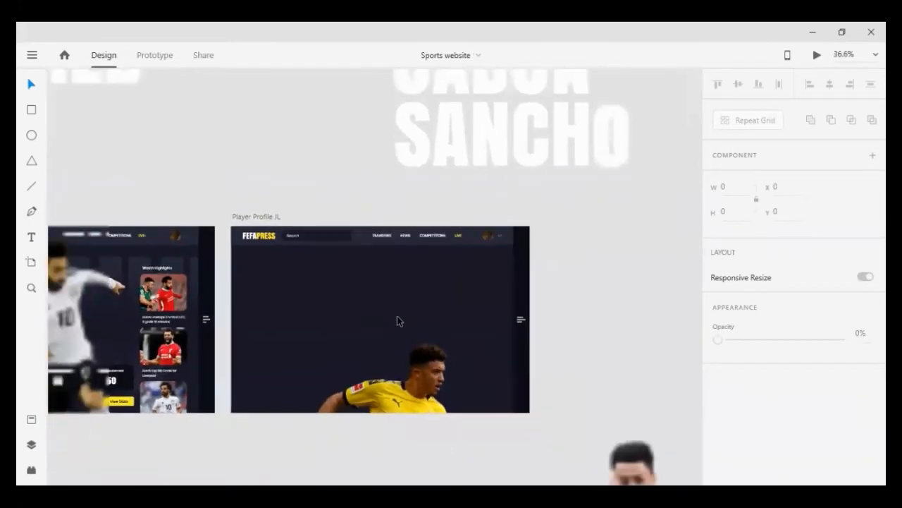
{"action": "scroll", "coordinate": [506, 133], "scroll_direction": "up", "scroll_amount": 3}
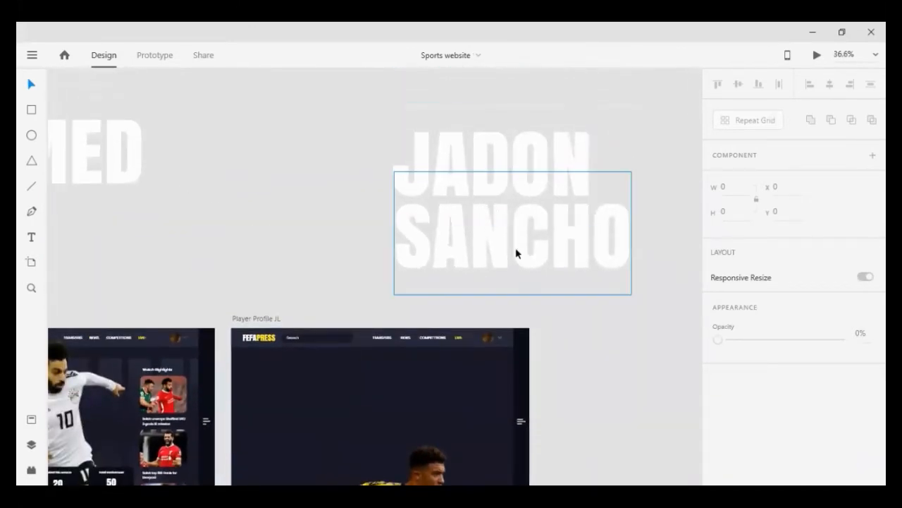
{"action": "double_click", "coordinate": [516, 253]}
{"action": "key", "text": "Escape"}
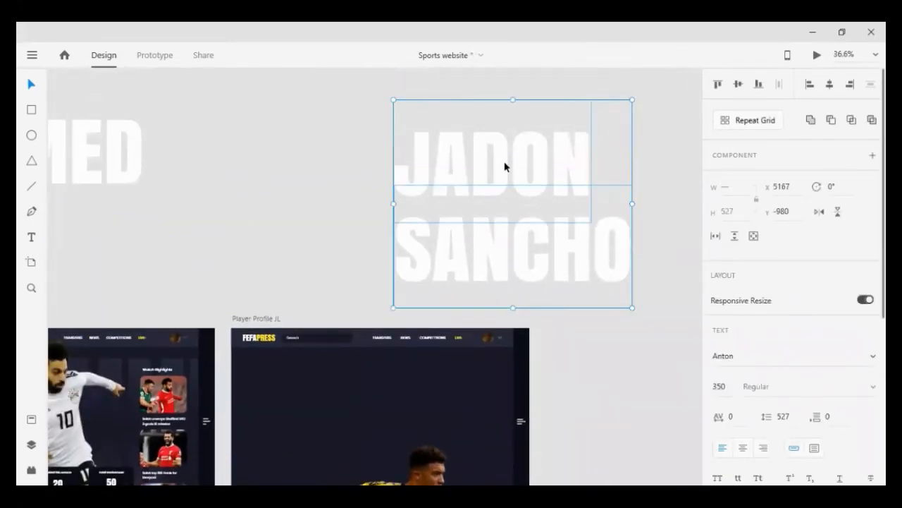
Convert the JADON and SANCHO text objects to paths.
{"action": "right_click", "coordinate": [533, 252]}
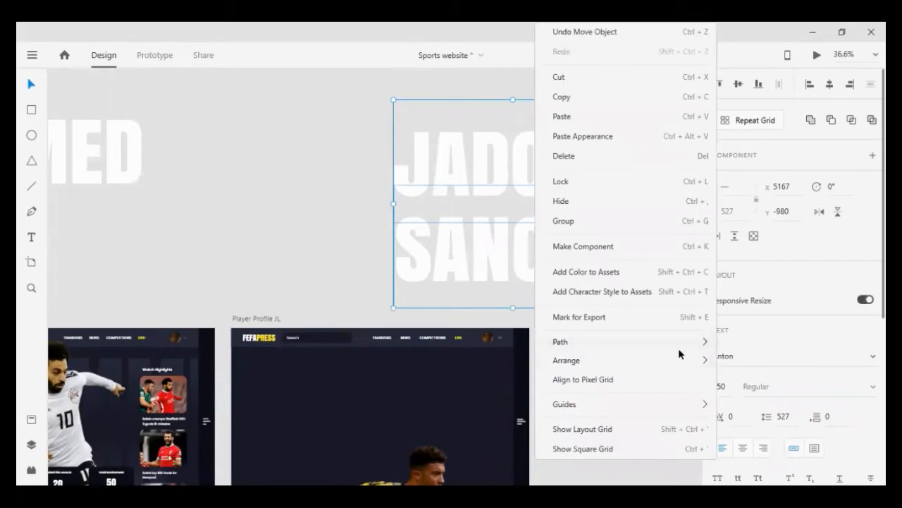
{"action": "mouse_move", "coordinate": [680, 344]}
{"action": "left_click", "coordinate": [765, 419]}
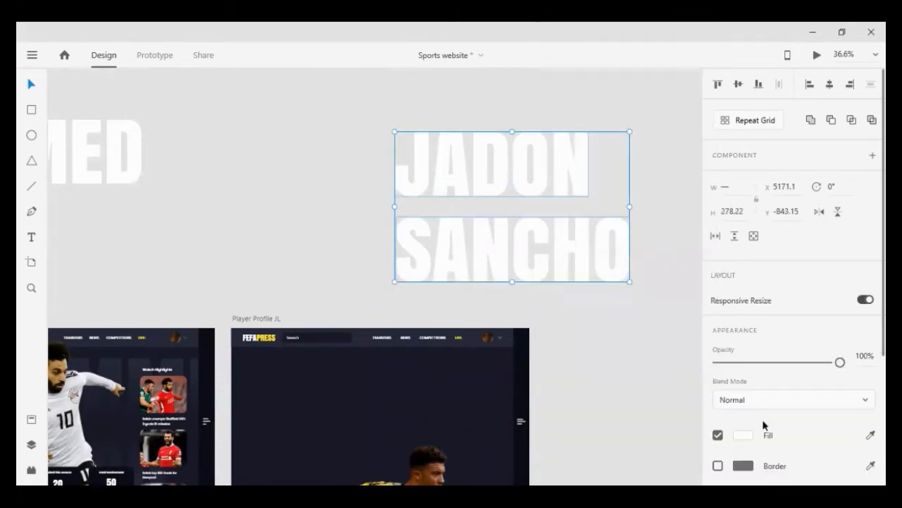
{"action": "left_click", "coordinate": [623, 346]}
{"action": "left_click", "coordinate": [453, 259]}
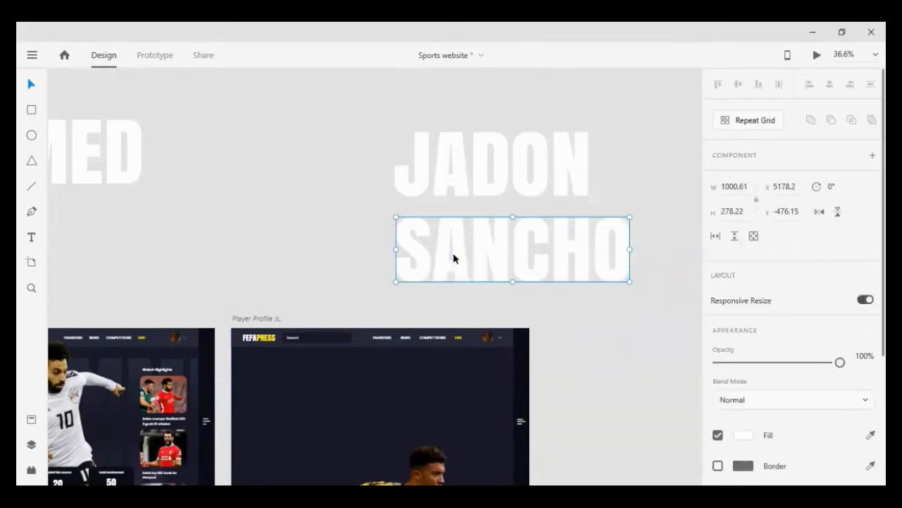
{"action": "left_click", "coordinate": [498, 181], "text": "shift"}
{"action": "scroll", "coordinate": [566, 291], "scroll_direction": "down", "scroll_amount": 1}
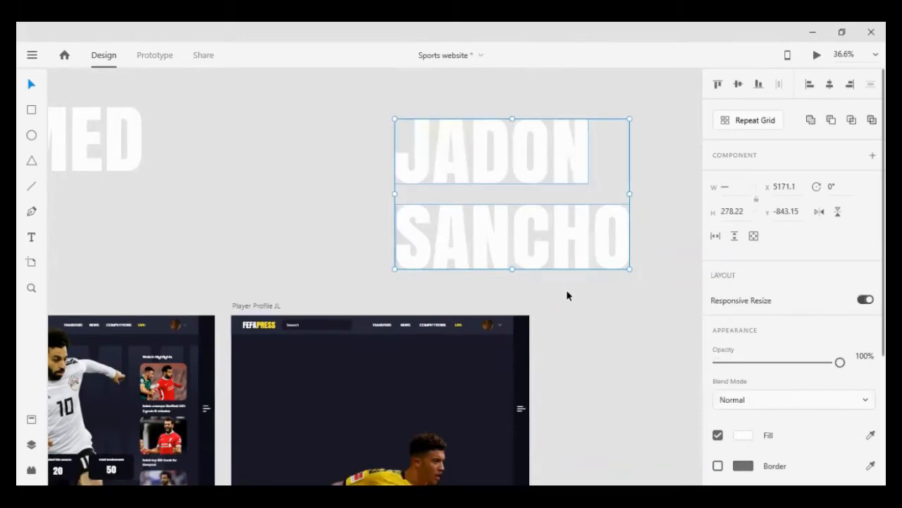
{"action": "left_click", "coordinate": [573, 304]}
{"action": "scroll", "coordinate": [439, 328], "scroll_direction": "left", "scroll_amount": 2}
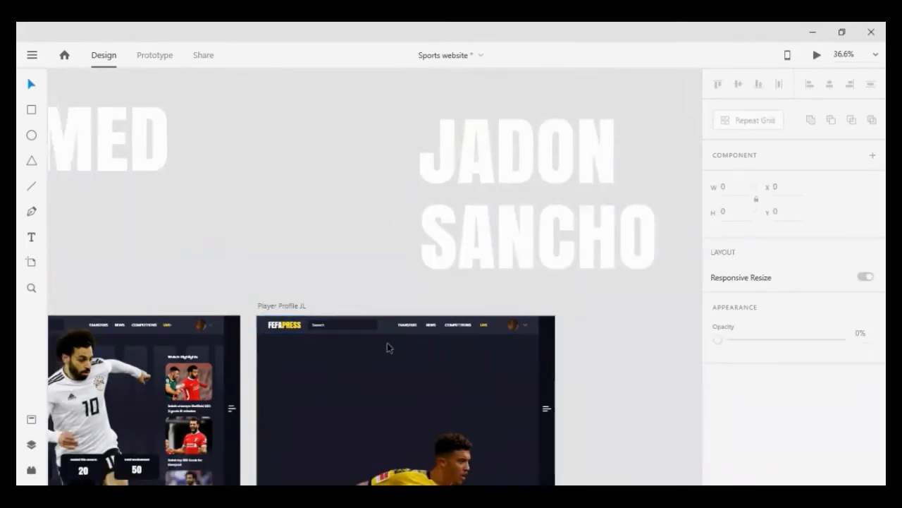
Check the hex code of the header bar's fill colour on the Player Profile JL artboard.
{"action": "left_click", "coordinate": [390, 324]}
{"action": "scroll", "coordinate": [768, 353], "scroll_direction": "down", "scroll_amount": 5}
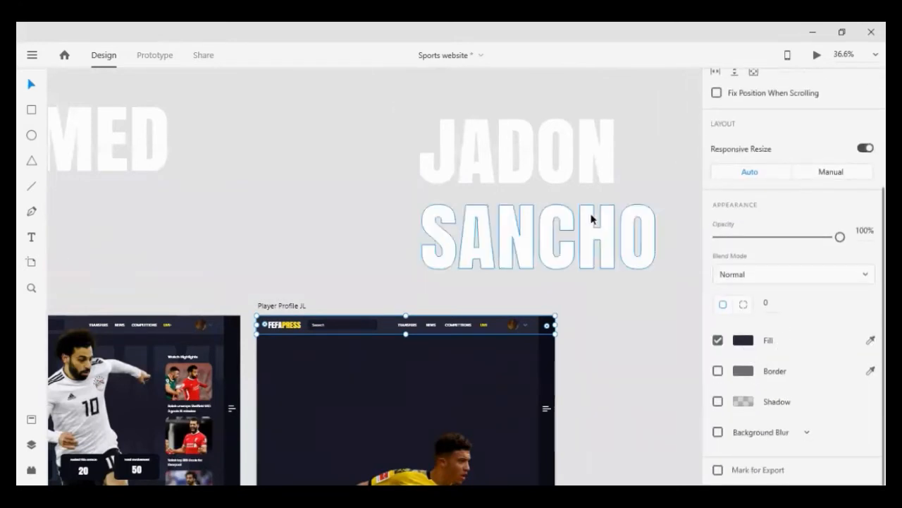
{"action": "left_click", "coordinate": [743, 341]}
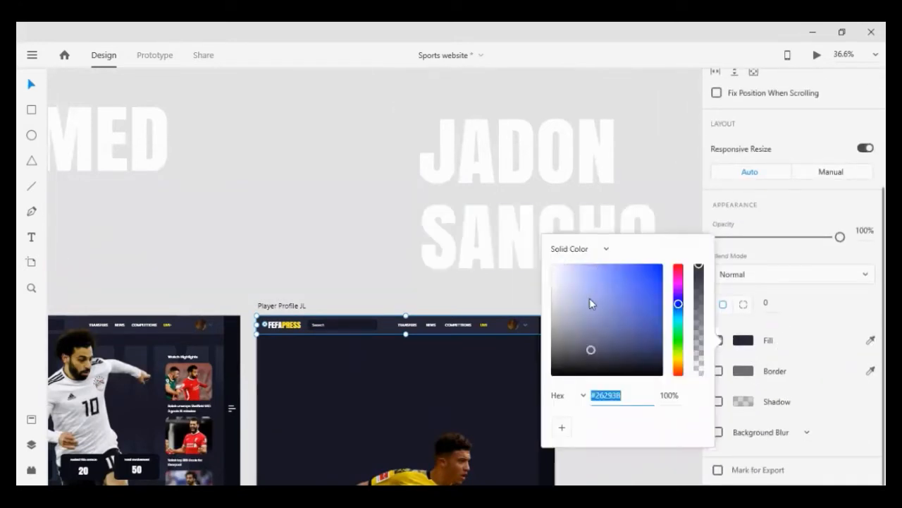
Change the fill of the SANCHO shape from a solid colour to a linear gradient.
{"action": "left_click", "coordinate": [526, 227]}
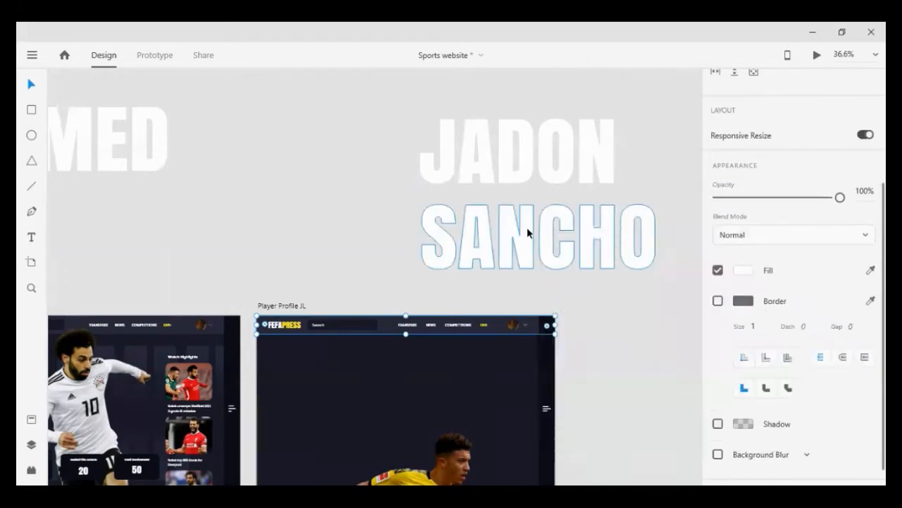
{"action": "left_click", "coordinate": [744, 273]}
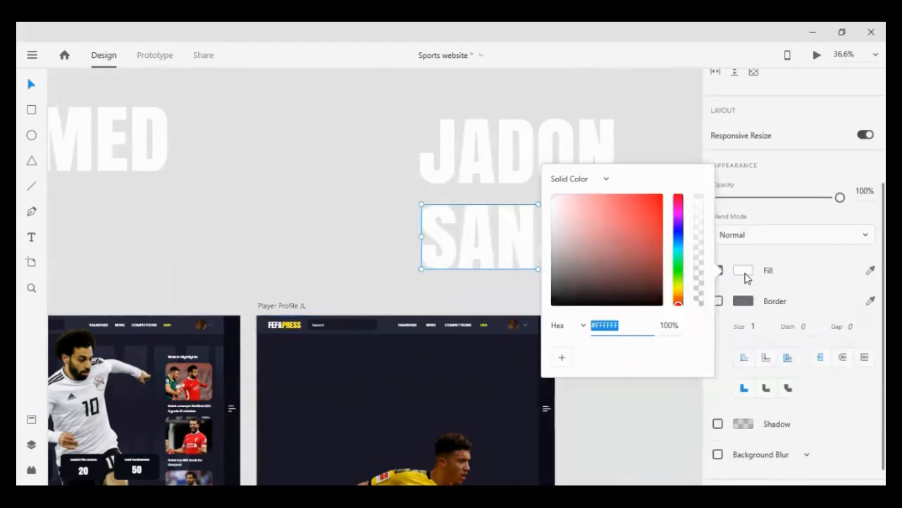
{"action": "left_click", "coordinate": [605, 179]}
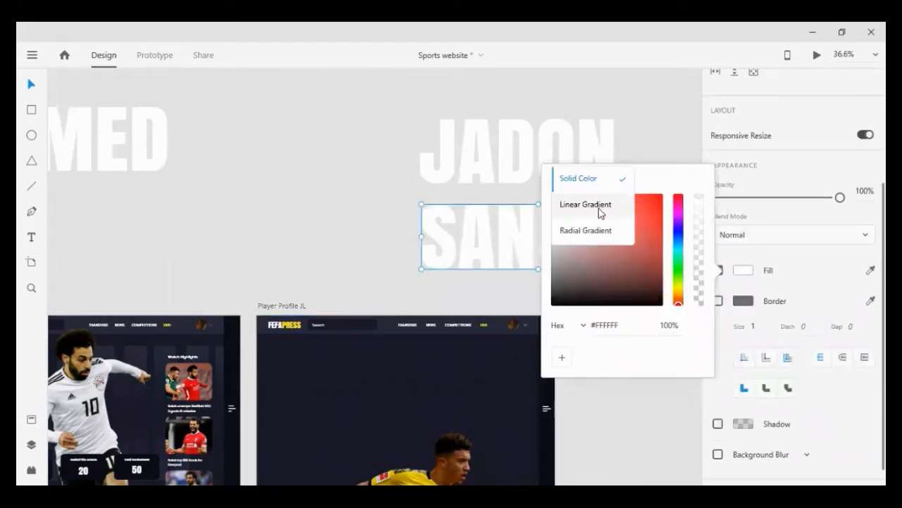
{"action": "left_click", "coordinate": [553, 195]}
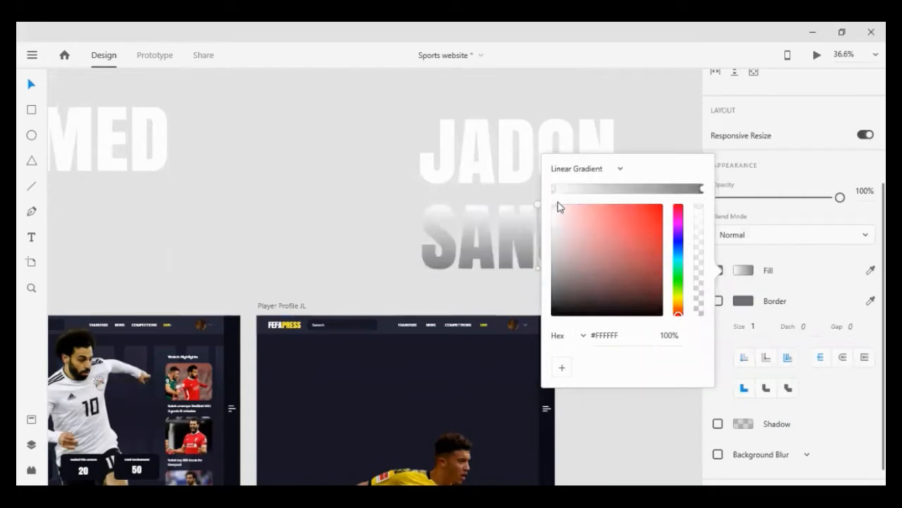
Set the top colour stop of SANCHO's linear gradient to #26293B.
{"action": "left_click", "coordinate": [607, 334]}
{"action": "type", "text": "#1E1F2B"}
{"action": "key", "text": "Return"}
{"action": "left_click", "coordinate": [406, 387]}
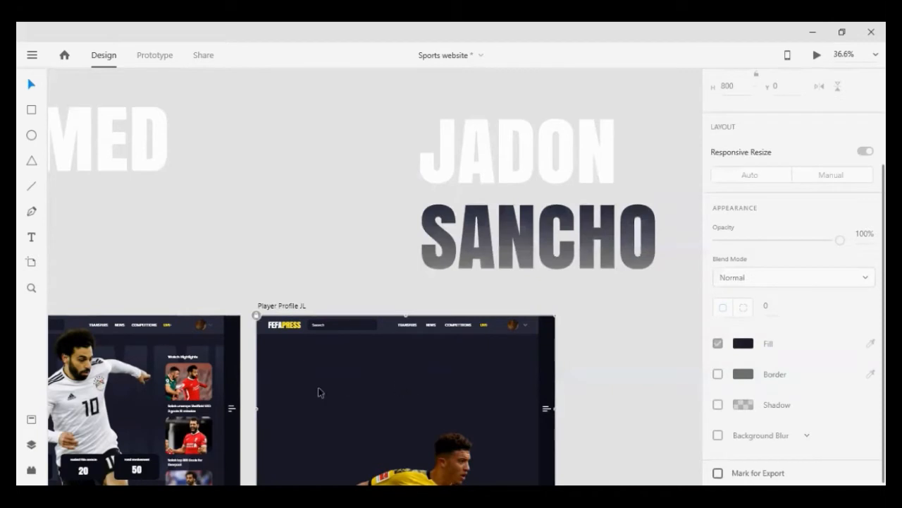
Copy the background fill colour #171927 from the neighbouring player artboard and apply it to the top stop of SANCHO's gradient.
{"action": "left_click", "coordinate": [212, 340]}
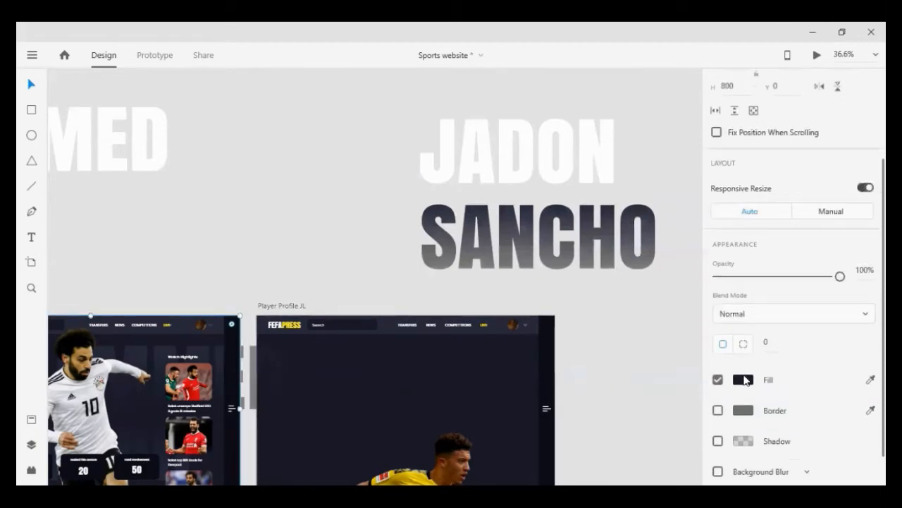
{"action": "left_click", "coordinate": [744, 380]}
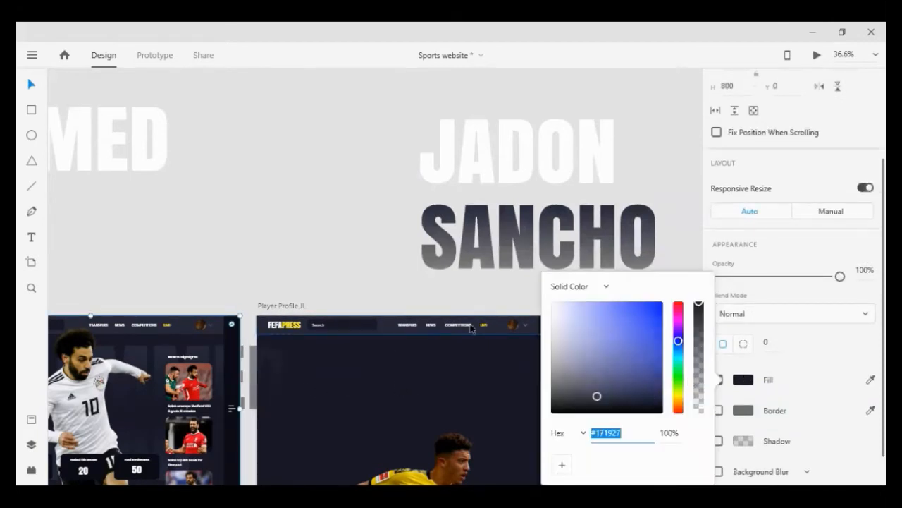
{"action": "left_click", "coordinate": [469, 255]}
{"action": "scroll", "coordinate": [820, 391], "scroll_direction": "down", "scroll_amount": 2}
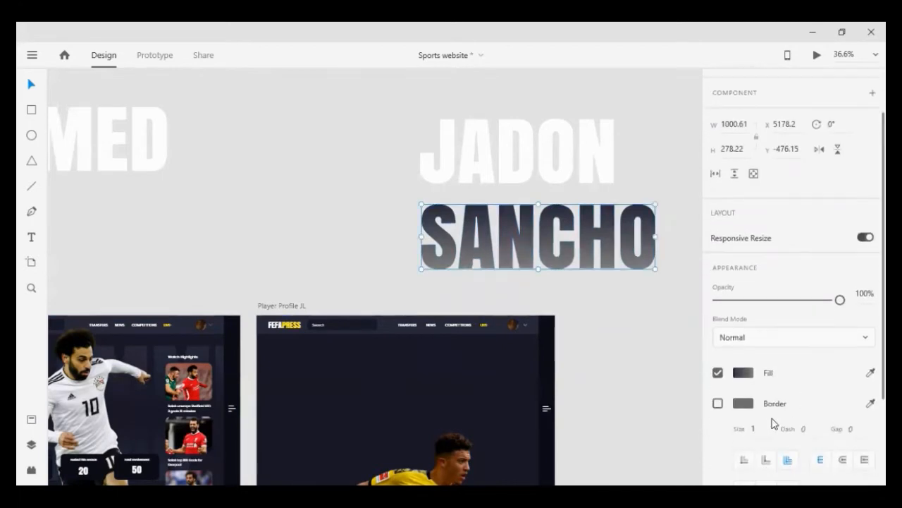
{"action": "left_click", "coordinate": [745, 373]}
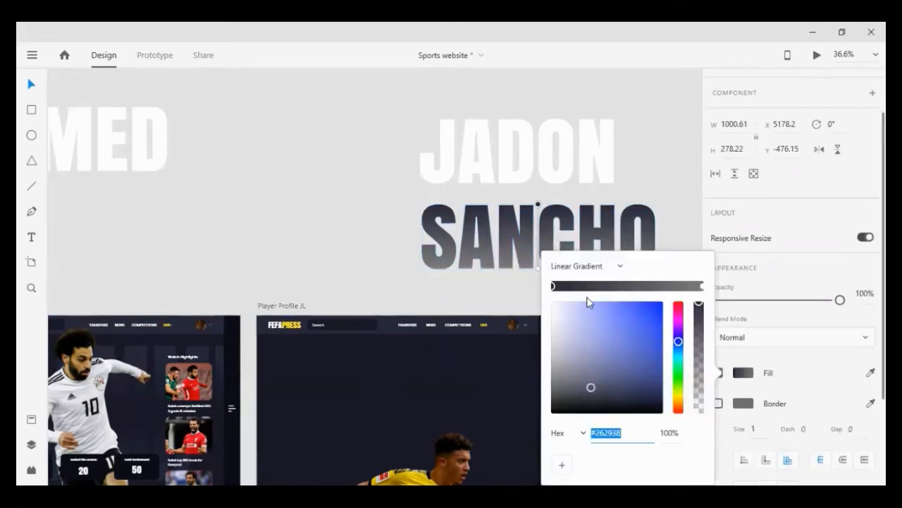
{"action": "type", "text": "#171827"}
{"action": "left_click", "coordinate": [611, 275]}
{"action": "left_click", "coordinate": [409, 233]}
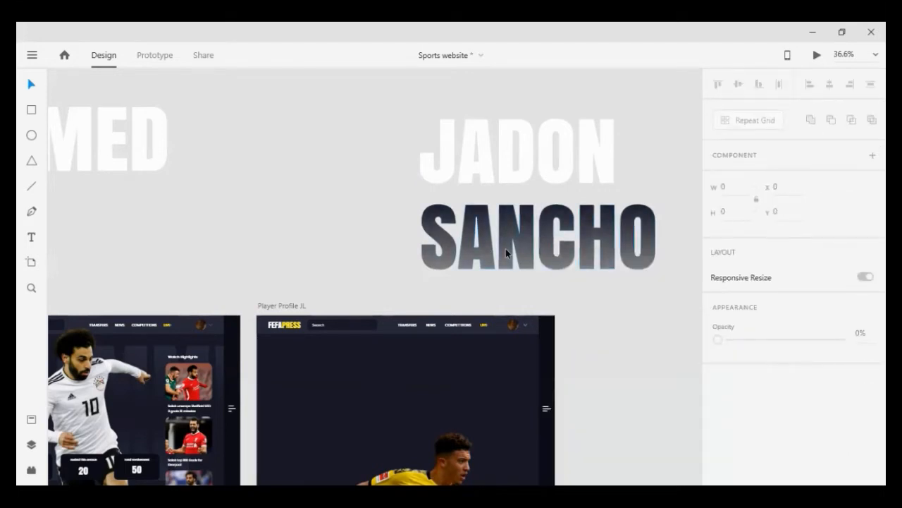
Move the SANCHO shape onto the Player Profile JL artboard, above the player's head.
{"action": "left_click_drag", "start_coordinate": [507, 251], "coordinate": [375, 418]}
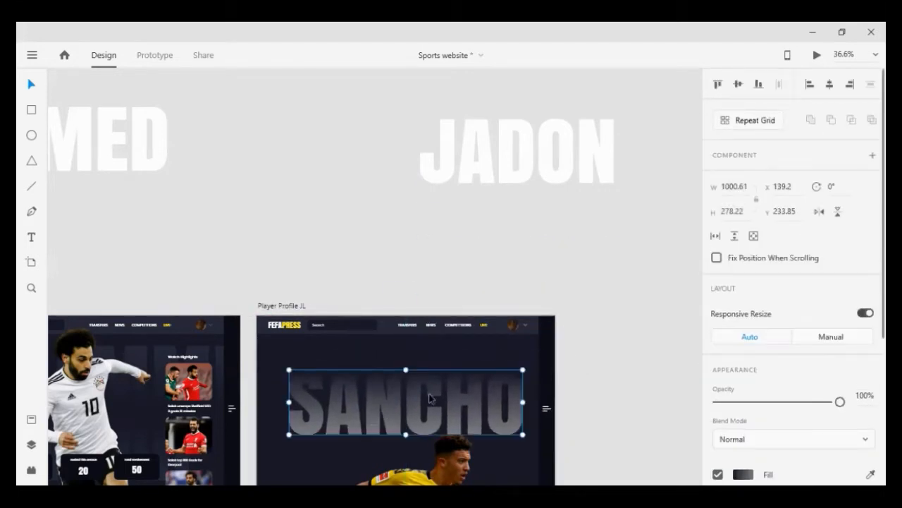
{"action": "scroll", "coordinate": [395, 395], "scroll_direction": "down", "scroll_amount": 2}
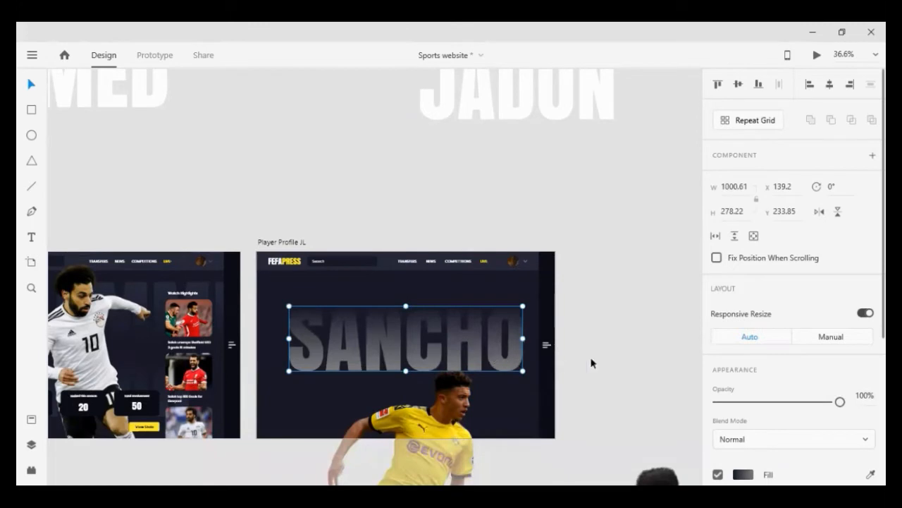
Copy the header bar's fill colour #26293B and apply it to the bottom stop of SANCHO's gradient.
{"action": "left_click", "coordinate": [743, 474]}
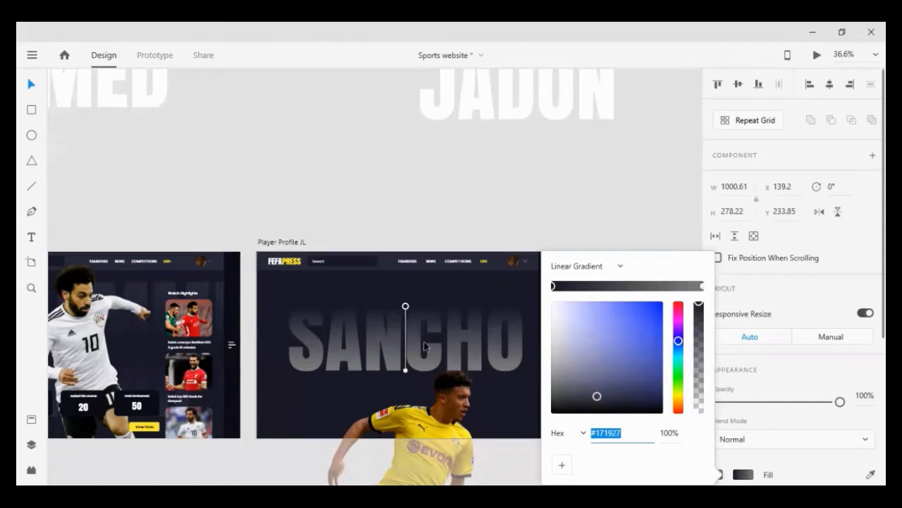
{"action": "left_click", "coordinate": [387, 268]}
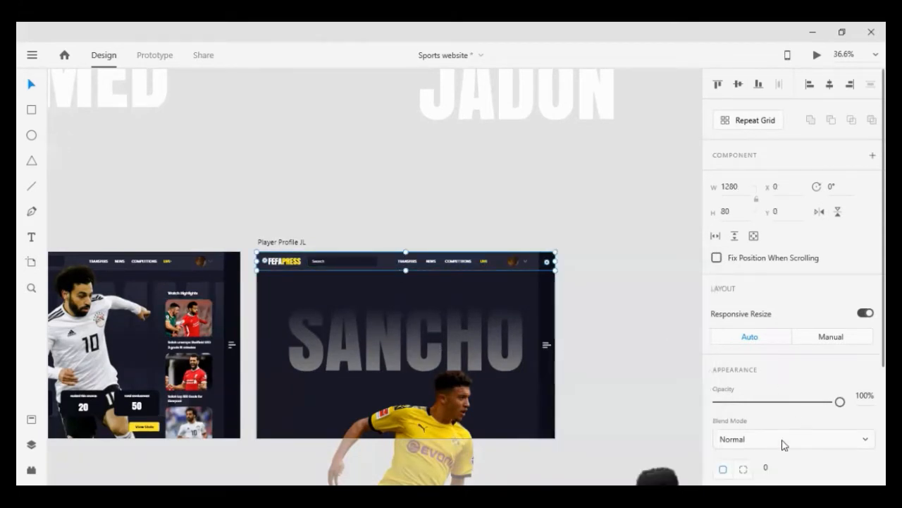
{"action": "scroll", "coordinate": [785, 444], "scroll_direction": "down", "scroll_amount": 3}
{"action": "left_click", "coordinate": [749, 385]}
{"action": "key", "text": "ctrl+c"}
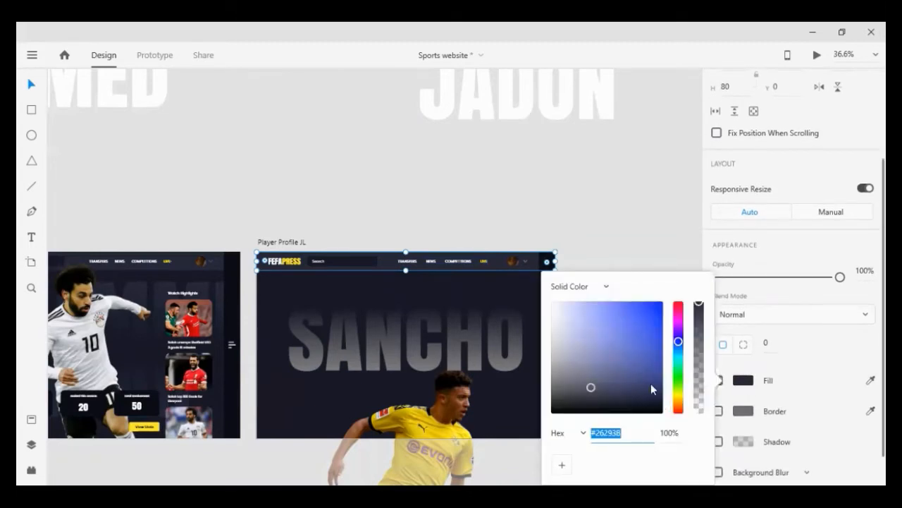
{"action": "left_click", "coordinate": [653, 255]}
{"action": "left_click", "coordinate": [513, 361]}
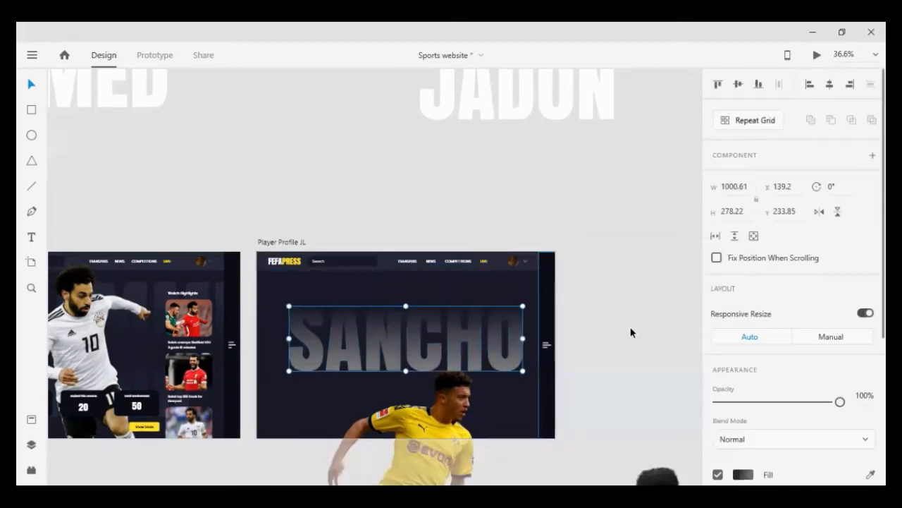
{"action": "left_click", "coordinate": [743, 474]}
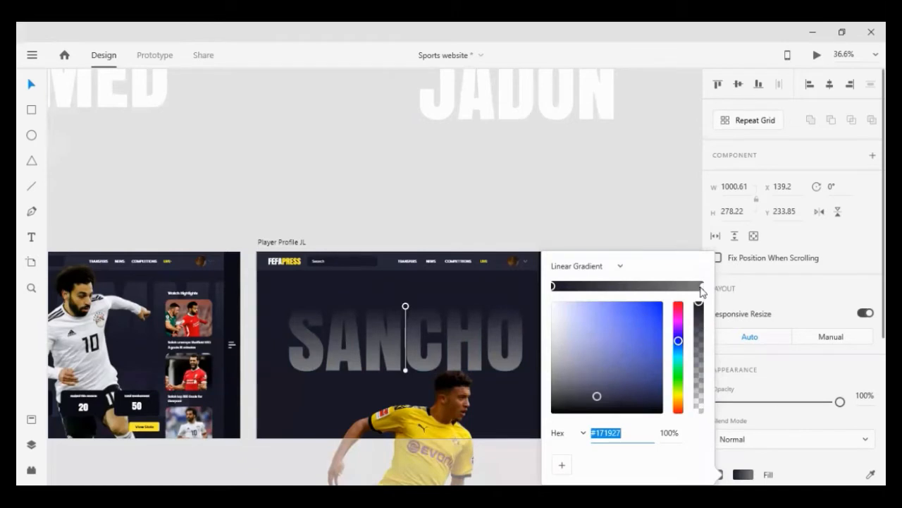
{"action": "left_click", "coordinate": [701, 286]}
{"action": "key", "text": "ctrl+v"}
{"action": "key", "text": "Return"}
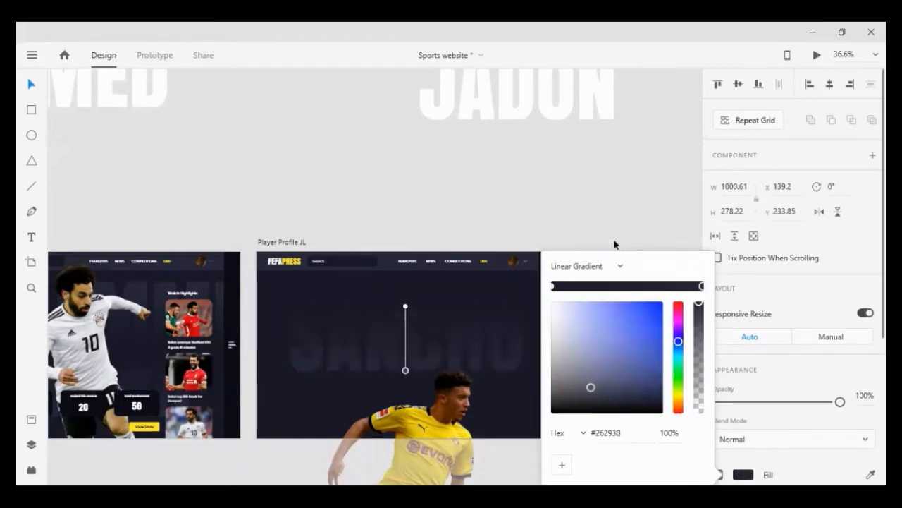
{"action": "left_click", "coordinate": [608, 193]}
Lower SANCHO to about X 114, Y 422 and place JADON above it on the artboard at about X 240, Y 134.
{"action": "left_click_drag", "start_coordinate": [430, 324], "coordinate": [425, 365]}
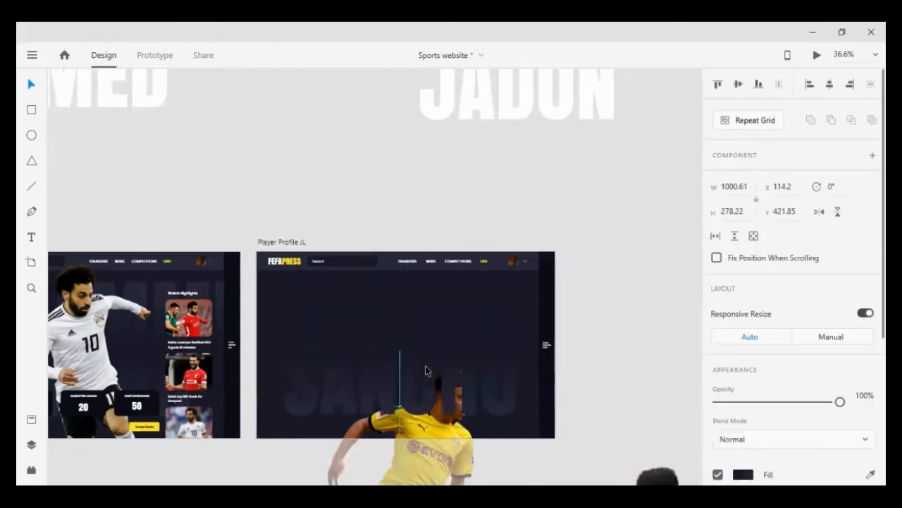
{"action": "left_click", "coordinate": [653, 246]}
{"action": "left_click_drag", "start_coordinate": [473, 126], "coordinate": [366, 348]}
Change JADON's fill to a linear gradient and set its top colour stop to #26293B.
{"action": "left_click", "coordinate": [744, 412]}
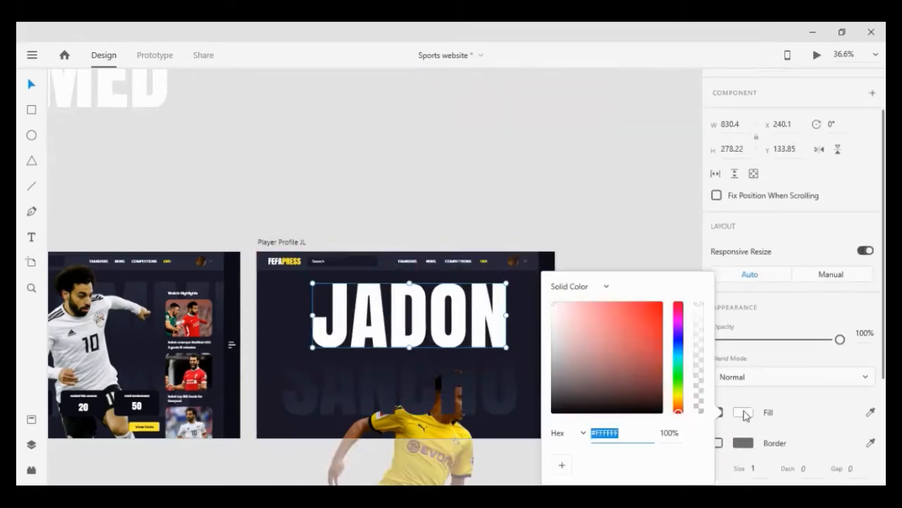
{"action": "left_click", "coordinate": [555, 287]}
{"action": "left_click", "coordinate": [576, 315]}
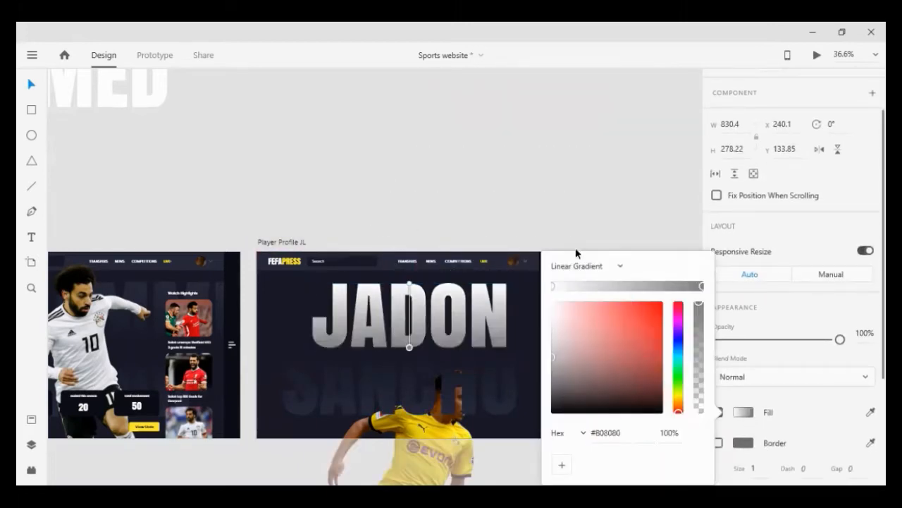
{"action": "left_click", "coordinate": [554, 288]}
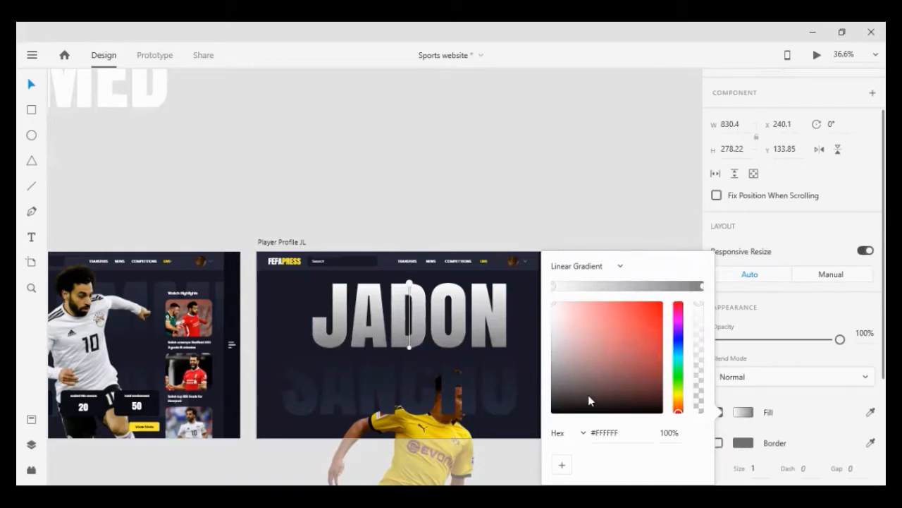
{"action": "left_click", "coordinate": [605, 430]}
{"action": "type", "text": "262938"}
{"action": "key", "text": "Return"}
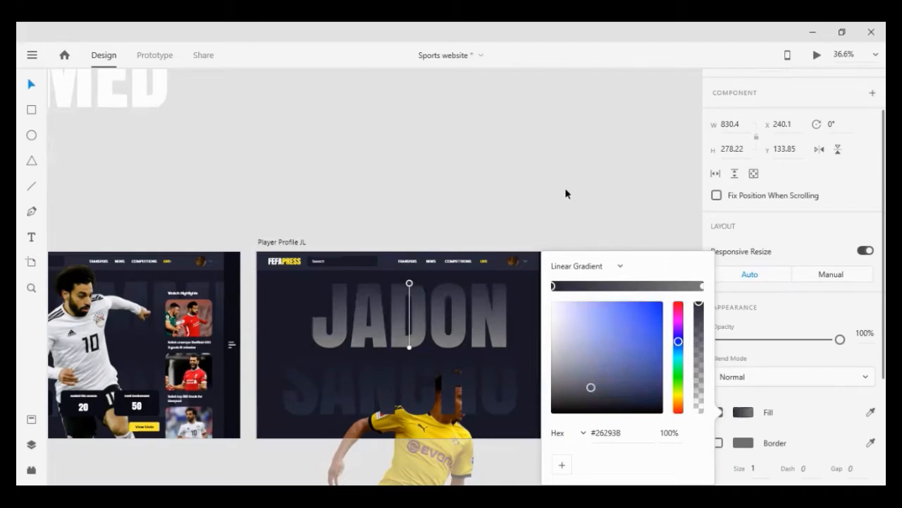
Copy the background colour #171927 from the neighbouring player artboard and apply it to the bottom stop of JADON's gradient.
{"action": "left_click", "coordinate": [525, 306]}
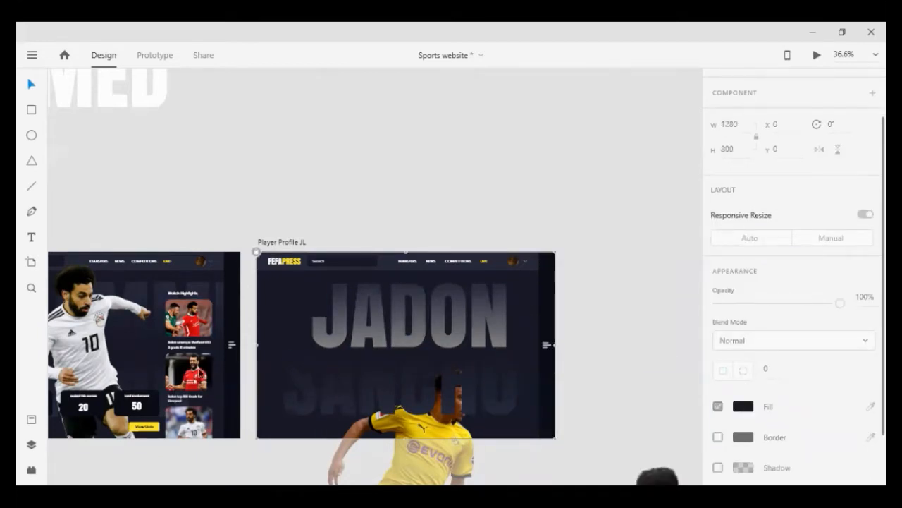
{"action": "left_click", "coordinate": [182, 280]}
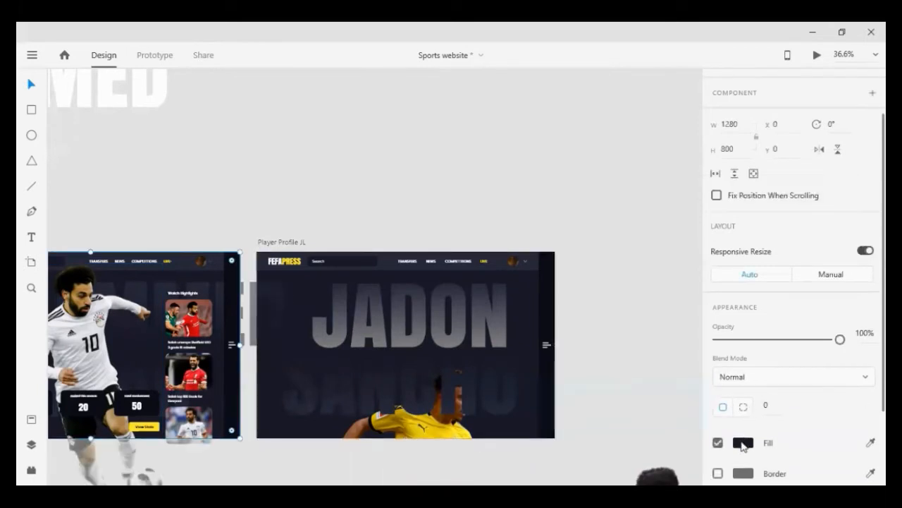
{"action": "left_click", "coordinate": [742, 443]}
{"action": "left_click", "coordinate": [596, 254]}
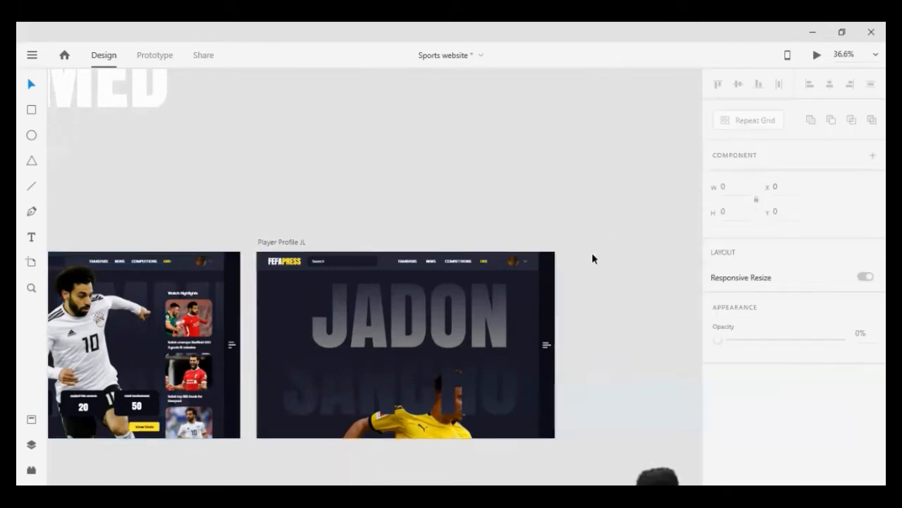
{"action": "left_click", "coordinate": [500, 332]}
{"action": "left_click", "coordinate": [743, 473]}
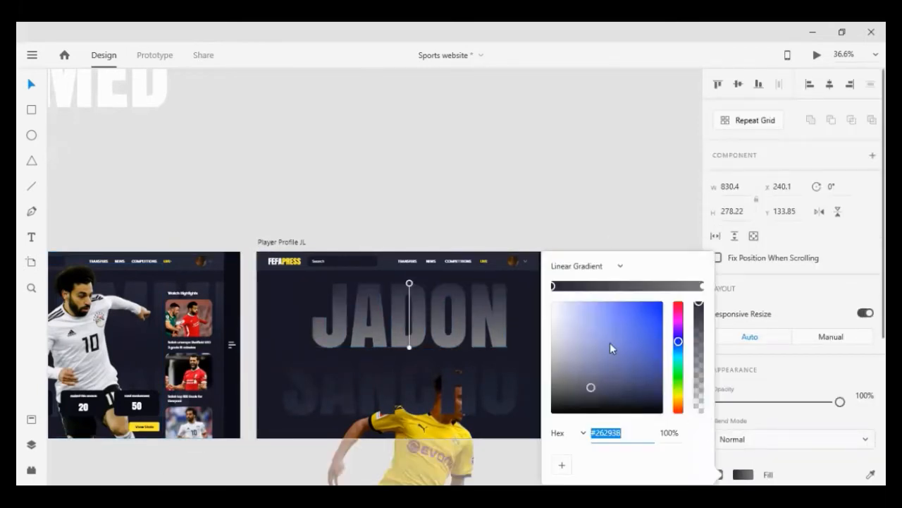
{"action": "left_click", "coordinate": [702, 287]}
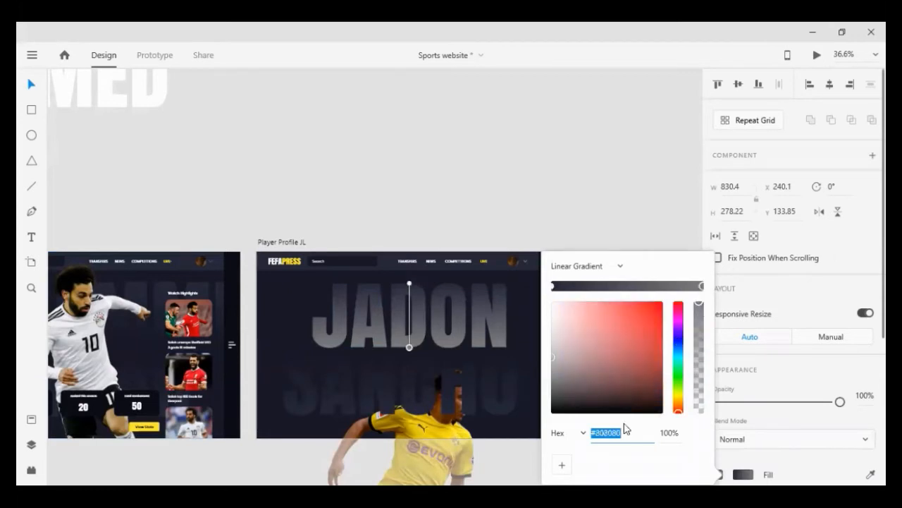
{"action": "type", "text": "#171827"}
{"action": "key", "text": "Return"}
{"action": "left_click", "coordinate": [591, 191]}
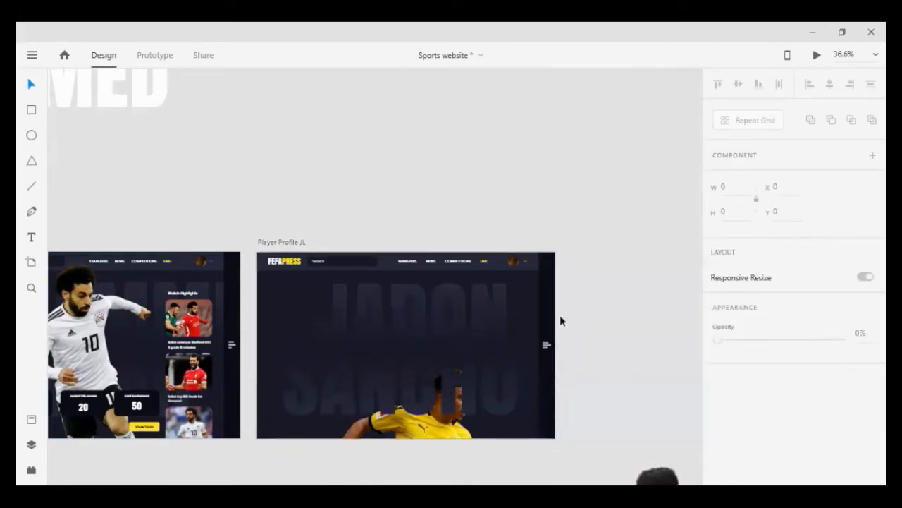
Bring the player image in front of the JADON and SANCHO lettering.
{"action": "left_click", "coordinate": [423, 426]}
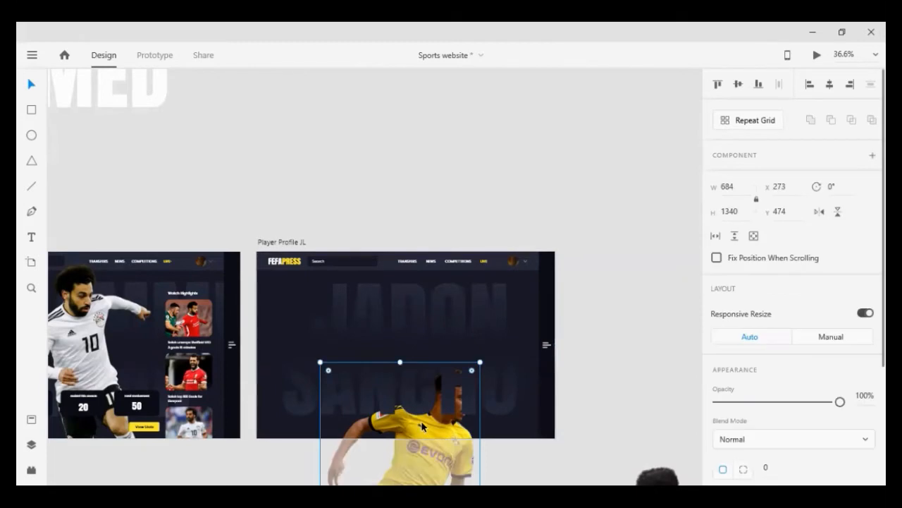
{"action": "left_click", "coordinate": [619, 322]}
{"action": "scroll", "coordinate": [481, 402], "scroll_direction": "down", "scroll_amount": 1}
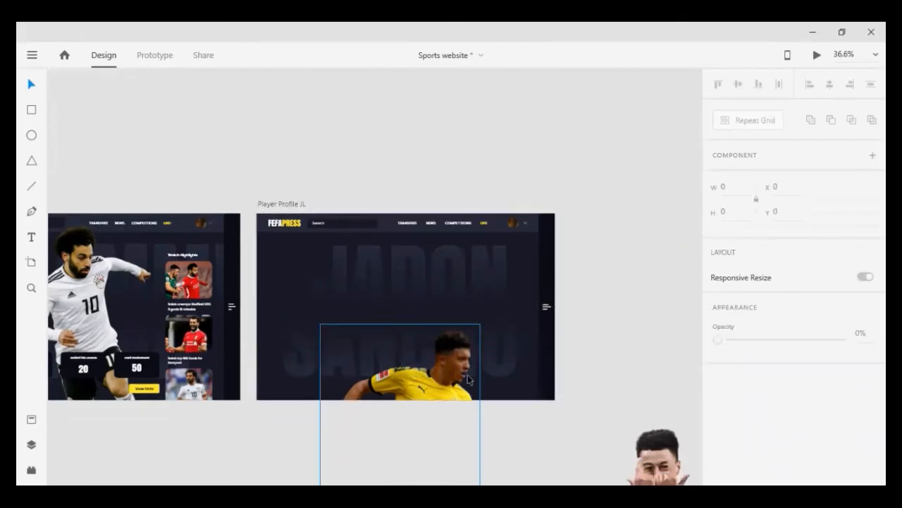
Centre JADON and SANCHO on each other, group them, and centre the group horizontally on the artboard.
{"action": "left_click", "coordinate": [292, 349]}
{"action": "scroll", "coordinate": [495, 305], "scroll_direction": "up", "scroll_amount": 3}
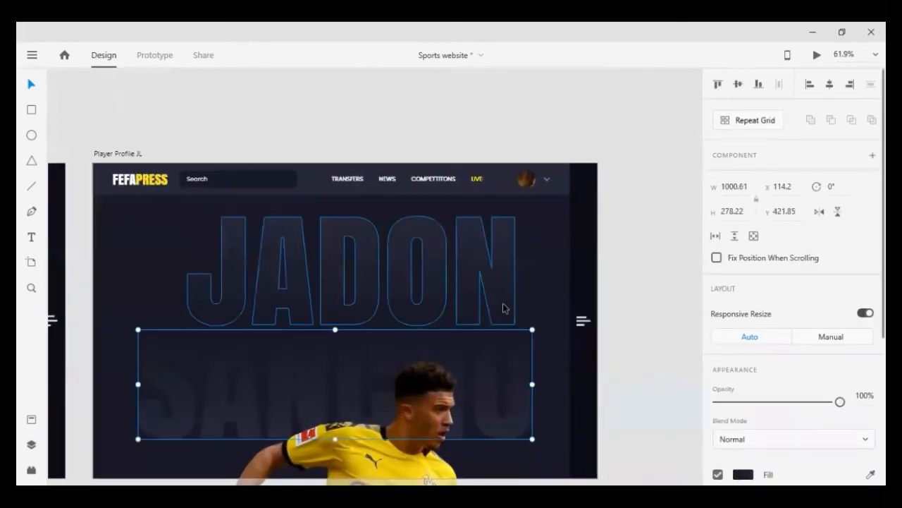
{"action": "left_click", "coordinate": [486, 290], "text": "shift"}
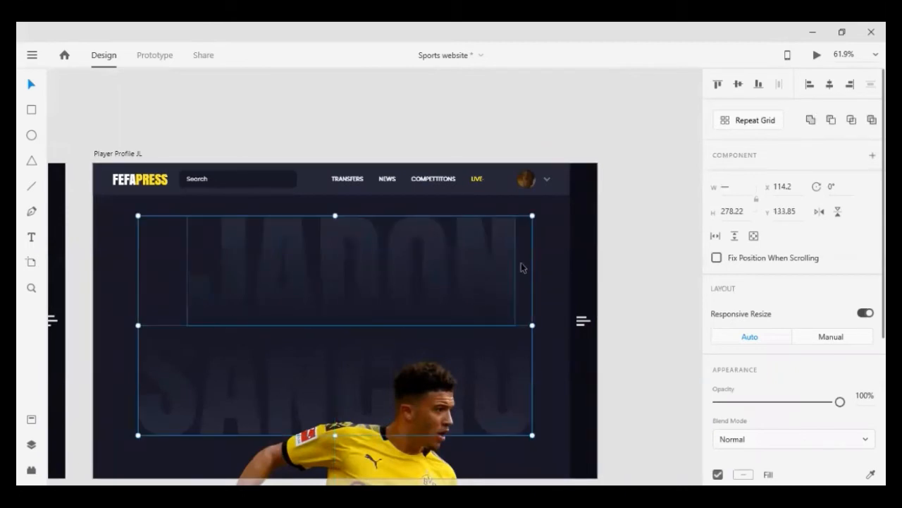
{"action": "left_click", "coordinate": [825, 87]}
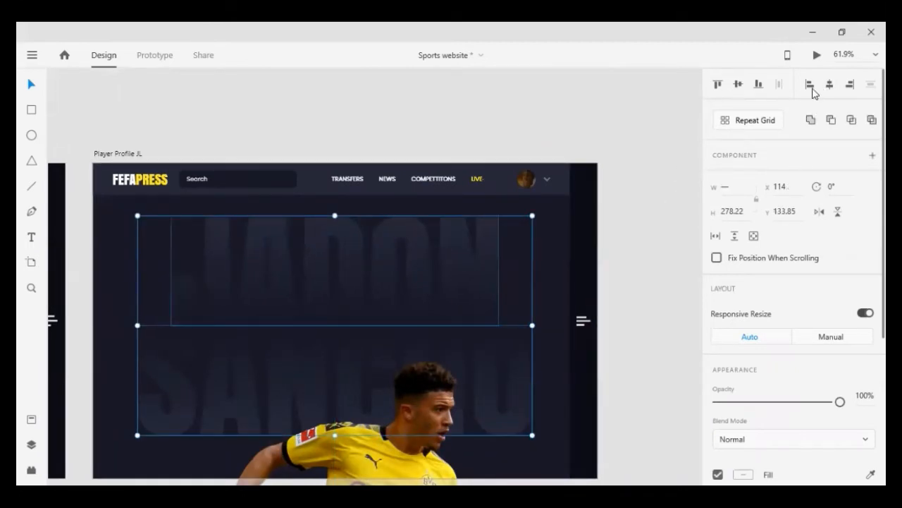
{"action": "key", "text": "ctrl+g"}
{"action": "left_click", "coordinate": [822, 89]}
{"action": "left_click", "coordinate": [657, 201]}
Nudge the player image up and slightly left to X 233, Y 34 so it overlaps the title lettering.
{"action": "scroll", "coordinate": [644, 211], "scroll_direction": "down", "scroll_amount": 2}
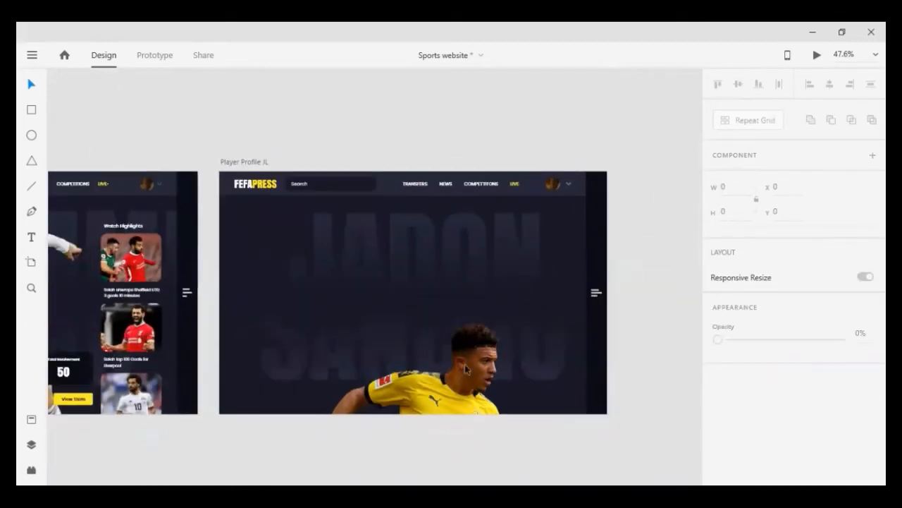
{"action": "left_click", "coordinate": [465, 364]}
{"action": "key", "text": "shift+Up"}
{"action": "key", "text": "shift+Up"}
{"action": "key", "text": "shift+Up"}
{"action": "key", "text": "shift+Up"}
{"action": "key", "text": "shift+Up"}
{"action": "key", "text": "shift+Up"}
{"action": "key", "text": "shift+Up"}
{"action": "key", "text": "shift+Up"}
{"action": "key", "text": "shift+Up"}
{"action": "key", "text": "shift+Up"}
{"action": "key", "text": "shift+Up"}
{"action": "key", "text": "shift+Up"}
{"action": "key", "text": "shift+Up"}
{"action": "key", "text": "shift+Up"}
{"action": "key", "text": "shift+Up"}
{"action": "key", "text": "shift+Up"}
{"action": "key", "text": "shift+Up"}
{"action": "key", "text": "shift+Up"}
{"action": "key", "text": "shift+Up"}
{"action": "key", "text": "shift+Up"}
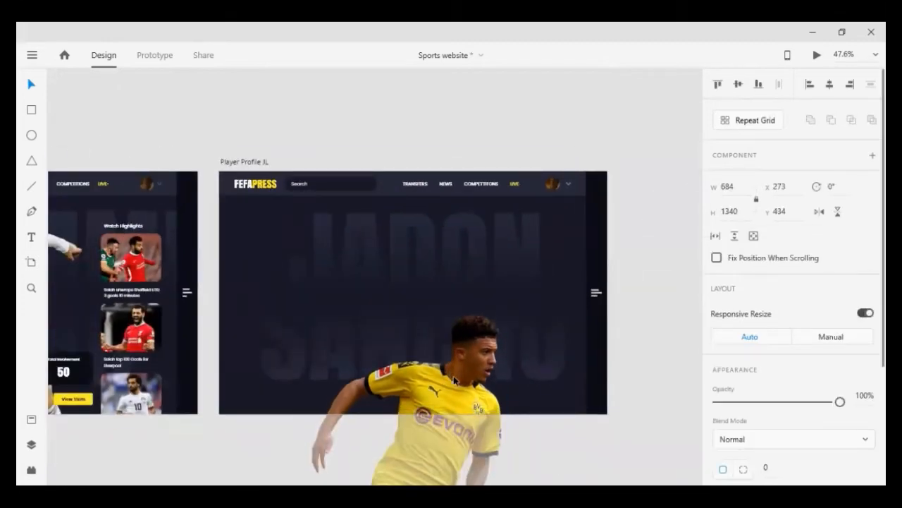
{"action": "key", "text": "shift+Left"}
{"action": "key", "text": "shift+Left"}
{"action": "key", "text": "shift+Left"}
{"action": "key", "text": "shift+Left"}
{"action": "key", "text": "shift+Up"}
{"action": "key", "text": "shift+Up"}
{"action": "key", "text": "shift+Up"}
{"action": "key", "text": "shift+Up"}
{"action": "key", "text": "shift+Up"}
{"action": "key", "text": "shift+Up"}
{"action": "key", "text": "shift+Up"}
{"action": "key", "text": "shift+Up"}
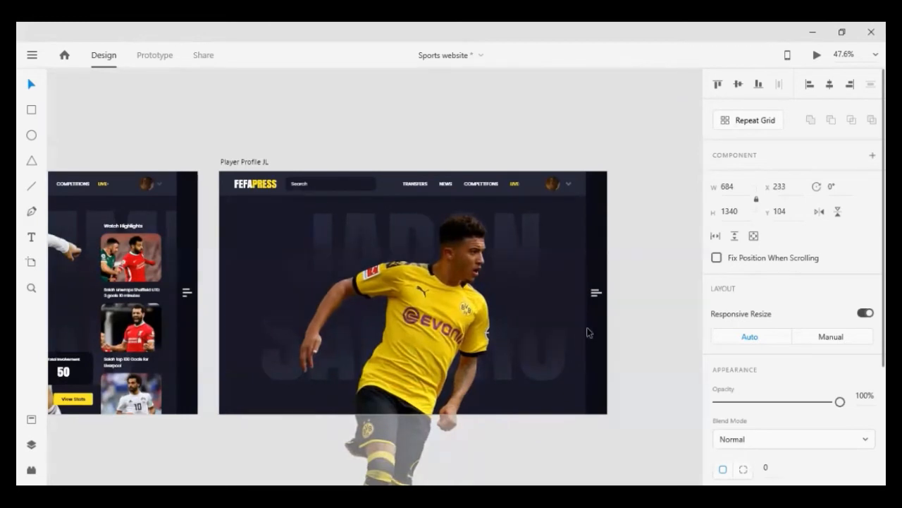
{"action": "key", "text": "shift+Up"}
{"action": "key", "text": "shift+Up"}
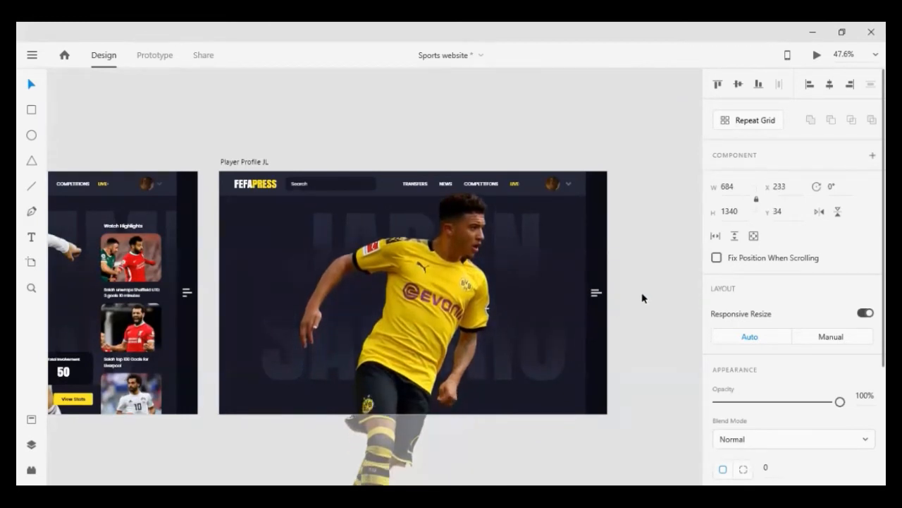
{"action": "left_click", "coordinate": [652, 296]}
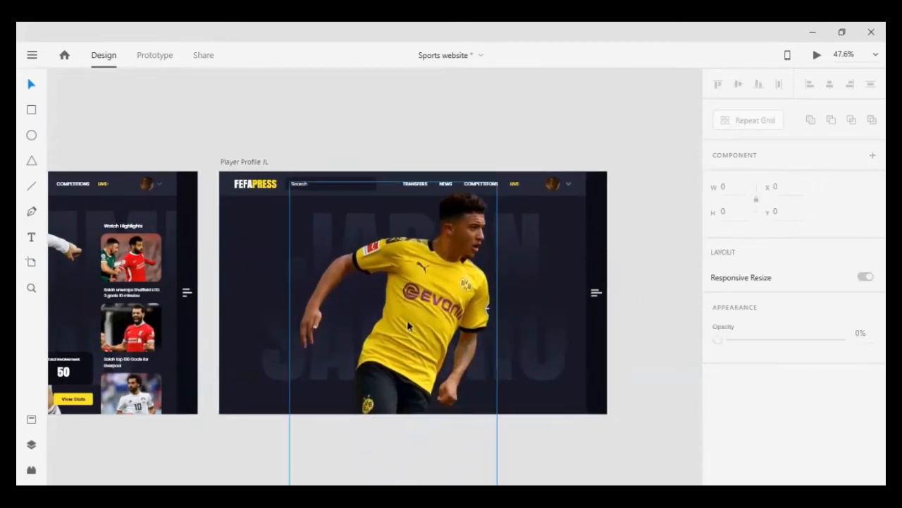
Save the document and examine the club and country heading on the Player Profile MS artboard as a reference.
{"action": "scroll", "coordinate": [407, 319], "scroll_direction": "down", "scroll_amount": 2}
{"action": "key", "text": "ctrl+s"}
{"action": "scroll", "coordinate": [407, 319], "scroll_direction": "down", "scroll_amount": 1}
{"action": "scroll", "coordinate": [407, 320], "scroll_direction": "up", "scroll_amount": 2}
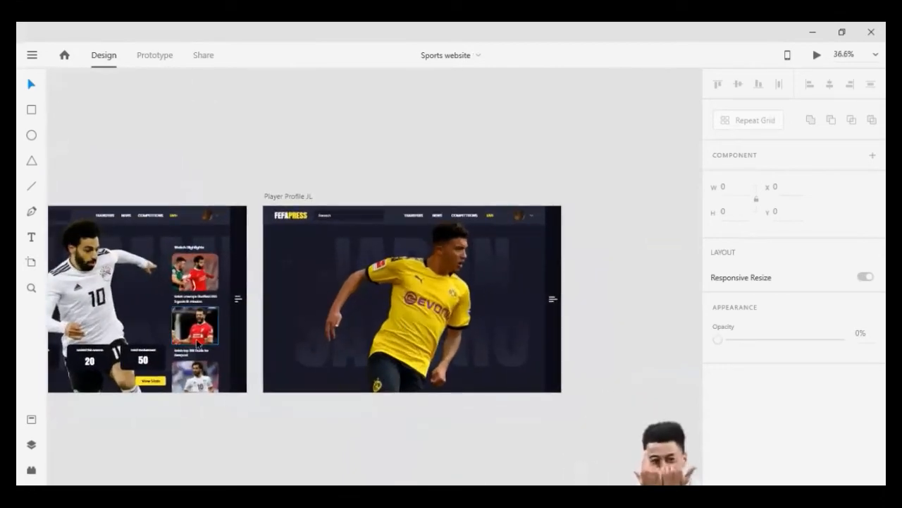
{"action": "scroll", "coordinate": [138, 337], "scroll_direction": "left", "scroll_amount": 4}
{"action": "scroll", "coordinate": [145, 282], "scroll_direction": "up", "scroll_amount": 5}
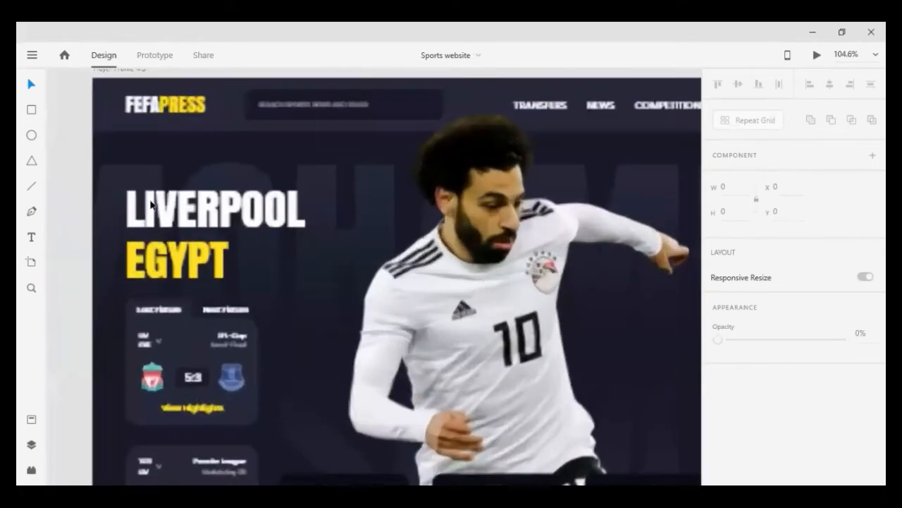
{"action": "scroll", "coordinate": [190, 266], "scroll_direction": "down", "scroll_amount": 4}
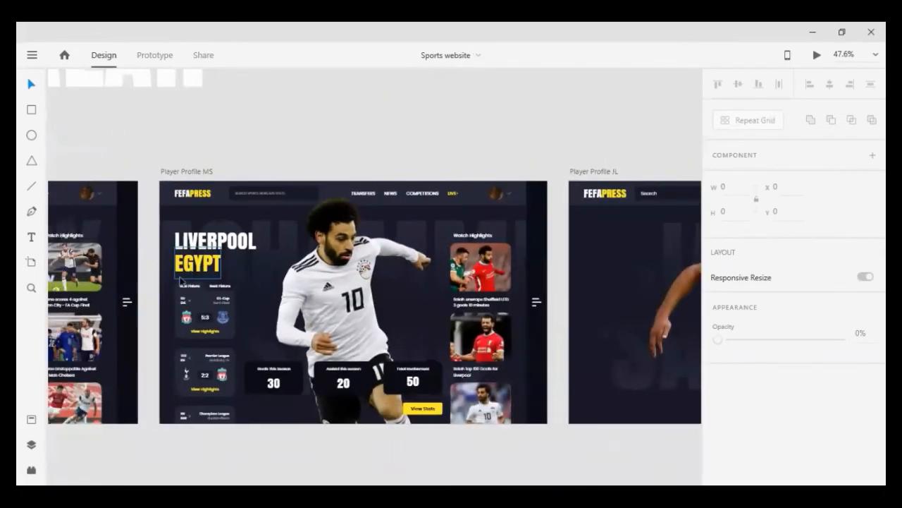
{"action": "scroll", "coordinate": [378, 283], "scroll_direction": "right", "scroll_amount": 3}
{"action": "scroll", "coordinate": [414, 256], "scroll_direction": "right", "scroll_amount": 4}
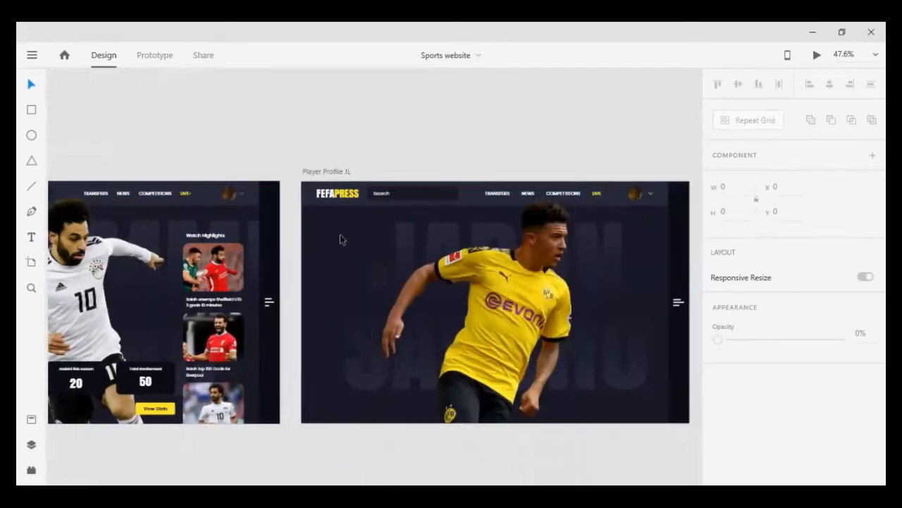
Duplicate the FEFAPRESS logo text straight down into the empty area below the header, at X 50, Y 226.
{"action": "scroll", "coordinate": [336, 239], "scroll_direction": "up", "scroll_amount": 2}
{"action": "left_click", "coordinate": [338, 191]}
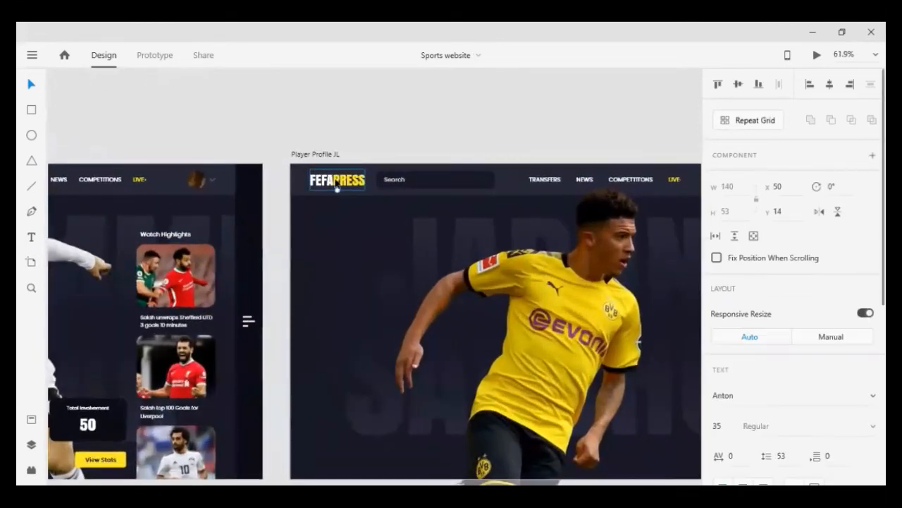
{"action": "left_click_drag", "start_coordinate": [339, 191], "coordinate": [335, 274]}
Set the copied logo text's font size to 80 and duplicate the enlarged text directly beneath itself.
{"action": "left_click", "coordinate": [720, 425]}
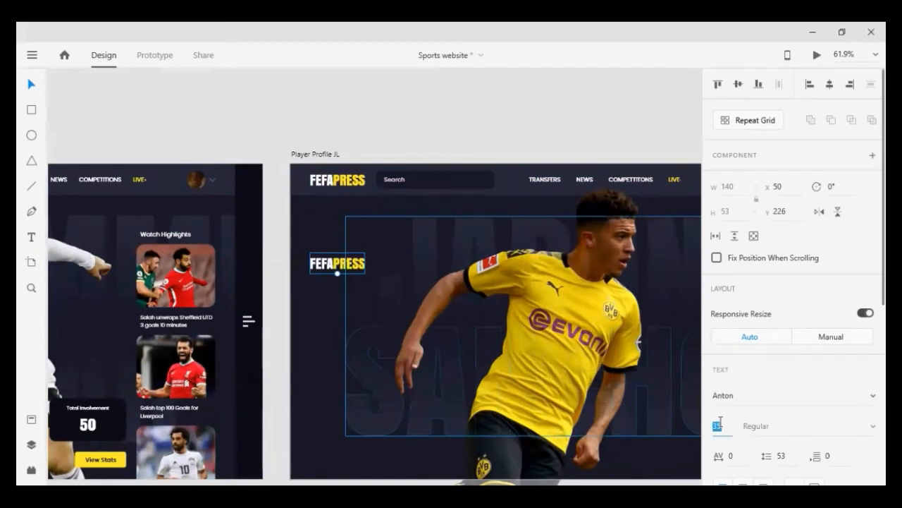
{"action": "type", "text": "75"}
{"action": "key", "text": "Return"}
{"action": "type", "text": "88"}
{"action": "key", "text": "Return"}
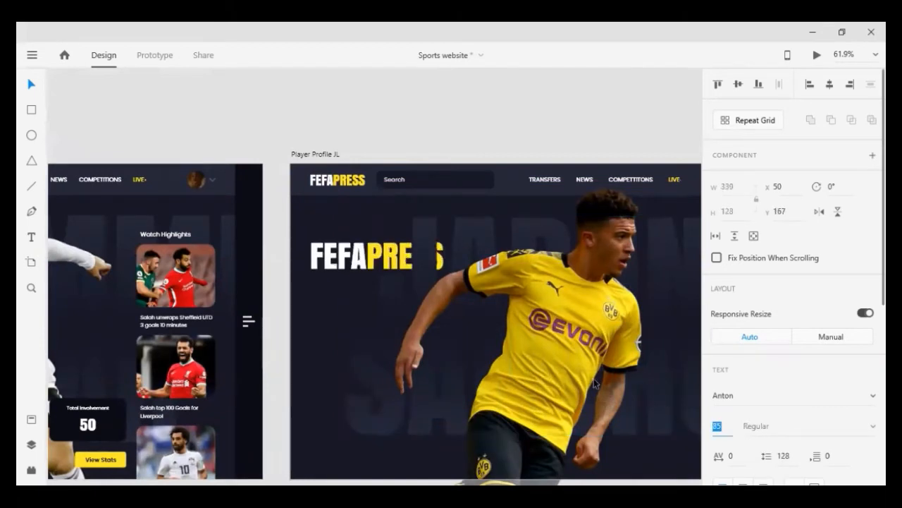
{"action": "key", "text": "Up"}
{"action": "key", "text": "Up"}
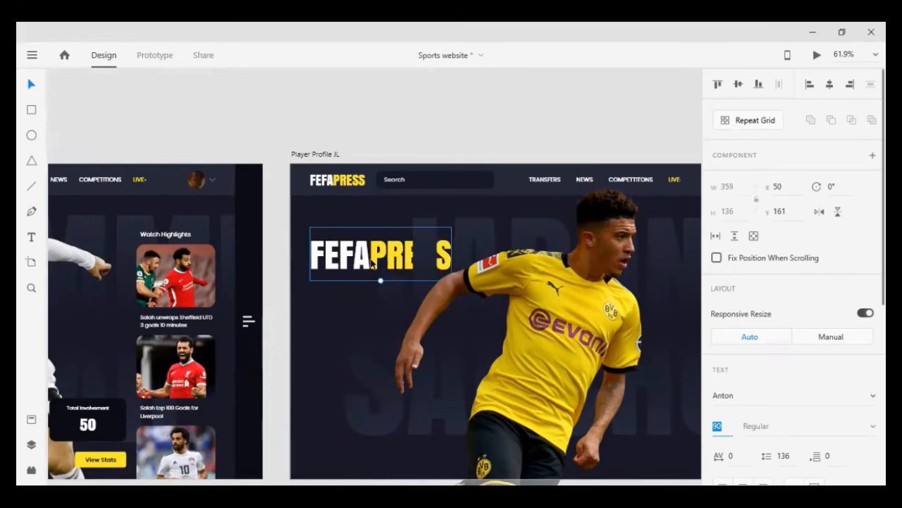
{"action": "key", "text": "shift+Down"}
{"action": "left_click", "coordinate": [436, 127]}
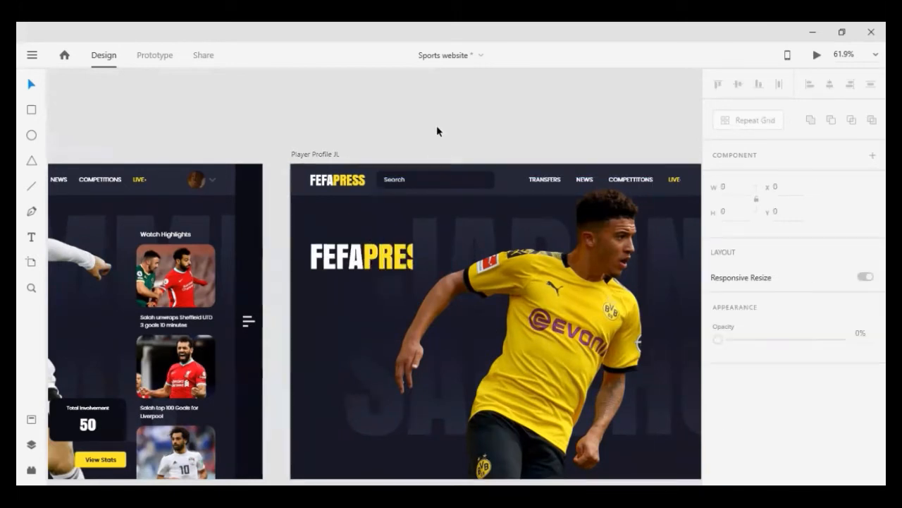
{"action": "left_click", "coordinate": [352, 260]}
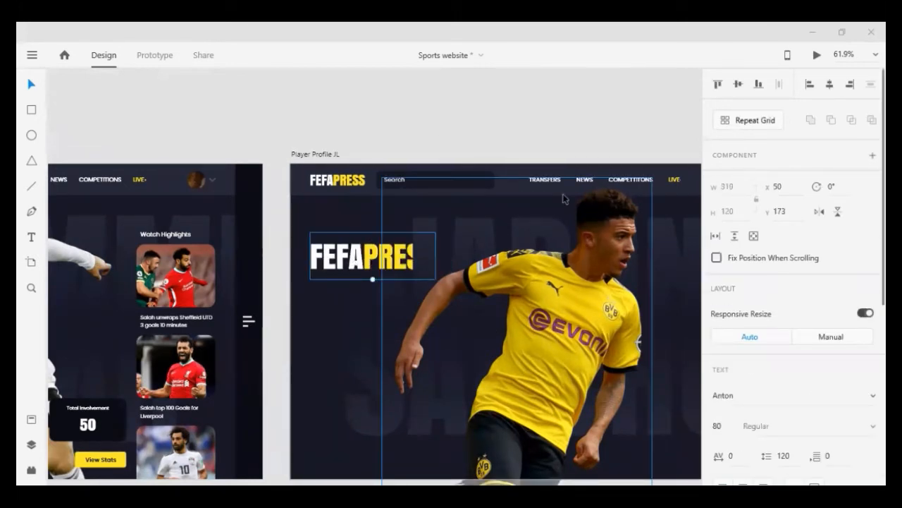
{"action": "left_click_drag", "start_coordinate": [345, 251], "coordinate": [344, 298]}
Replace the upper large FEFAPRESS text with BORUSSIA, keeping it white.
{"action": "double_click", "coordinate": [352, 256]}
{"action": "left_click_drag", "start_coordinate": [365, 256], "coordinate": [450, 252]}
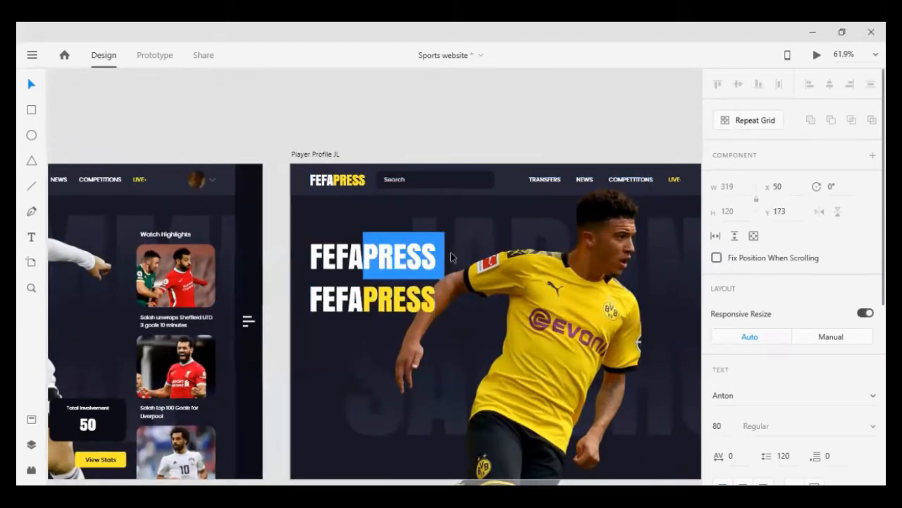
{"action": "key", "text": "BackSpace"}
{"action": "key", "text": "BackSpace"}
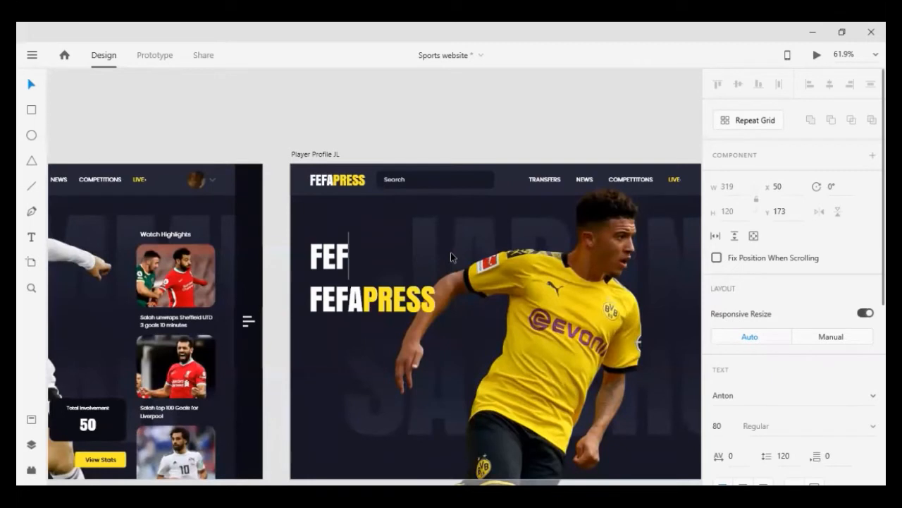
{"action": "key", "text": "BackSpace"}
{"action": "key", "text": "BackSpace"}
{"action": "key", "text": "BackSpace"}
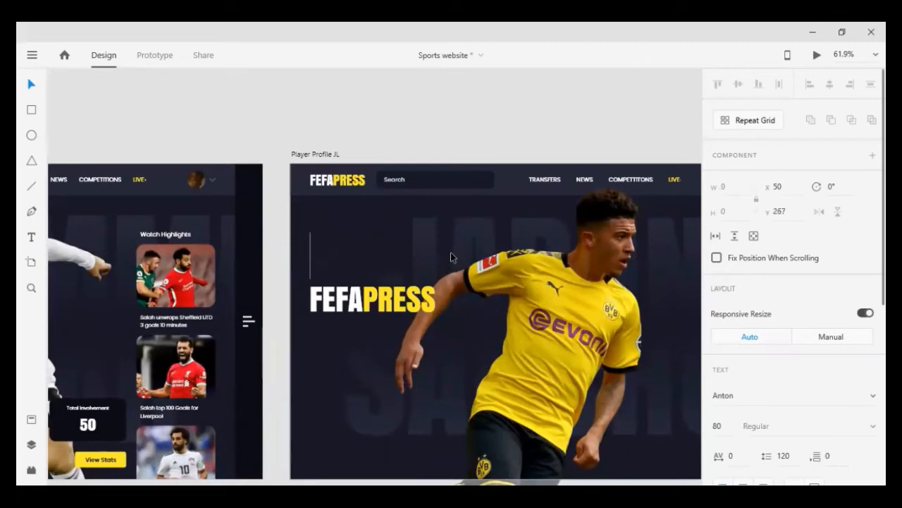
{"action": "type", "text": "b"}
{"action": "key", "text": "BackSpace"}
{"action": "type", "text": "B"}
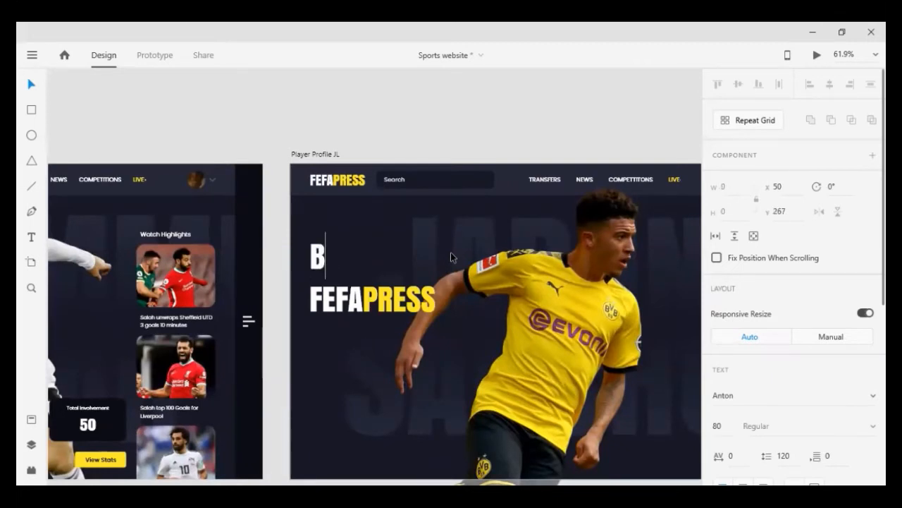
{"action": "type", "text": "OR"}
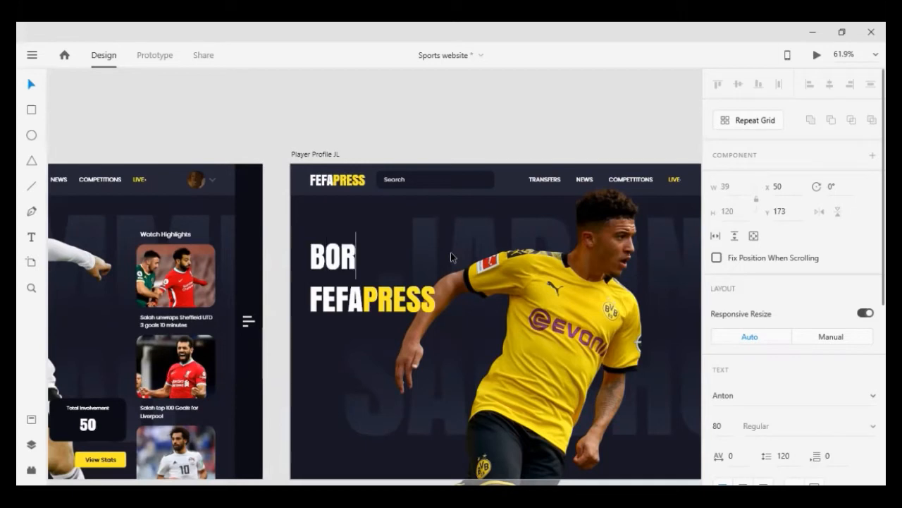
{"action": "type", "text": "RUSSI"}
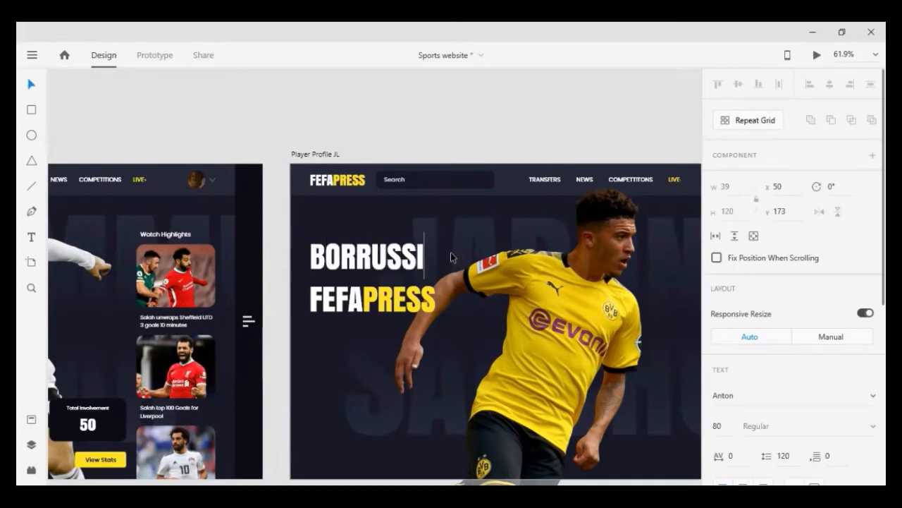
{"action": "type", "text": "AN"}
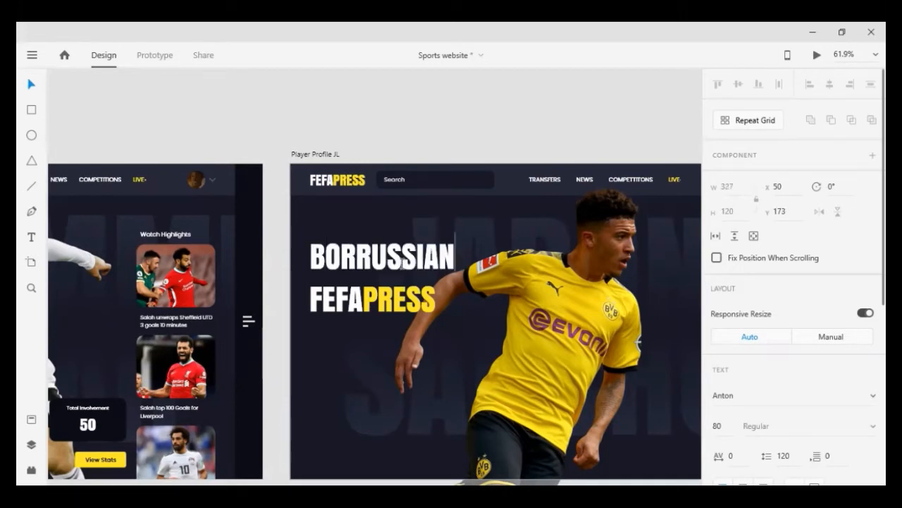
{"action": "key", "text": "BackSpace"}
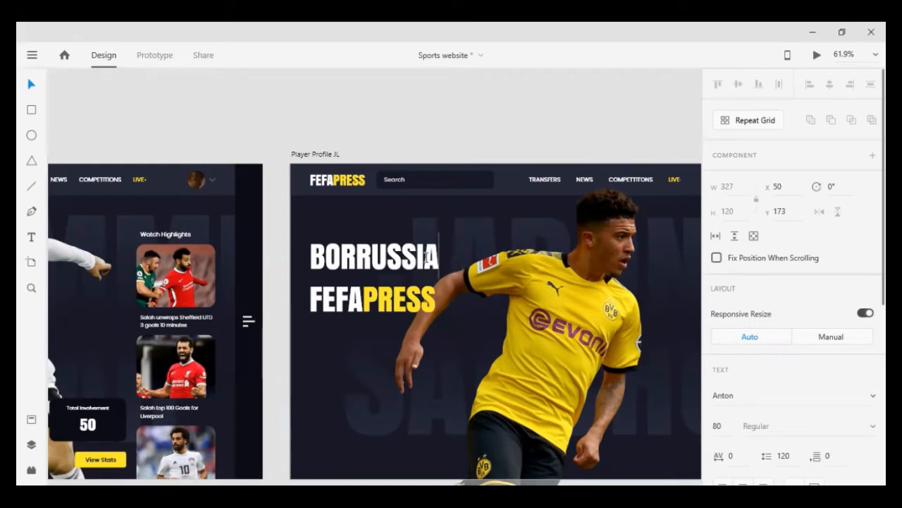
{"action": "left_click", "coordinate": [364, 268]}
{"action": "key", "text": "BackSpace"}
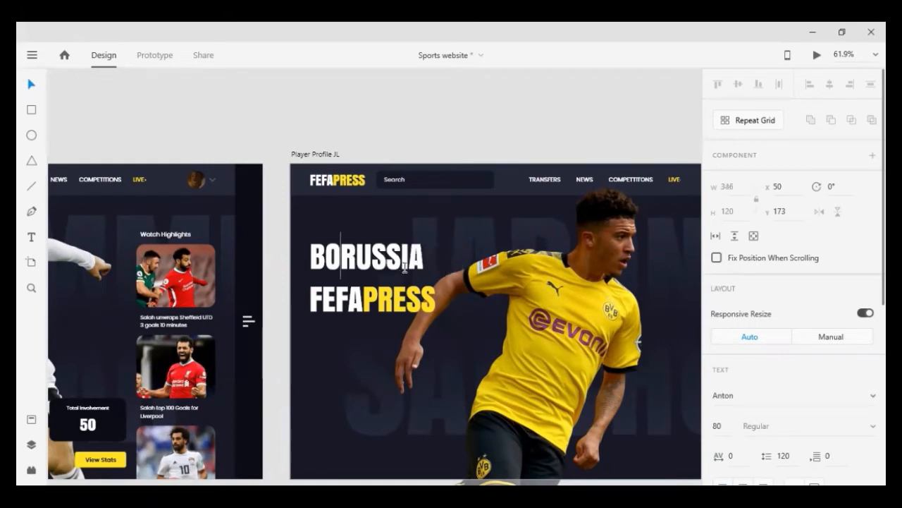
{"action": "type", "text": "R"}
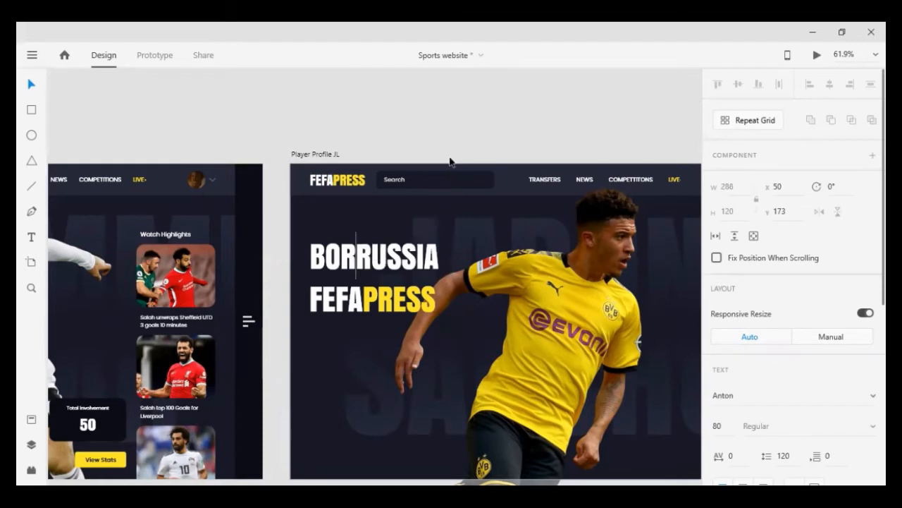
{"action": "key", "text": "BackSpace"}
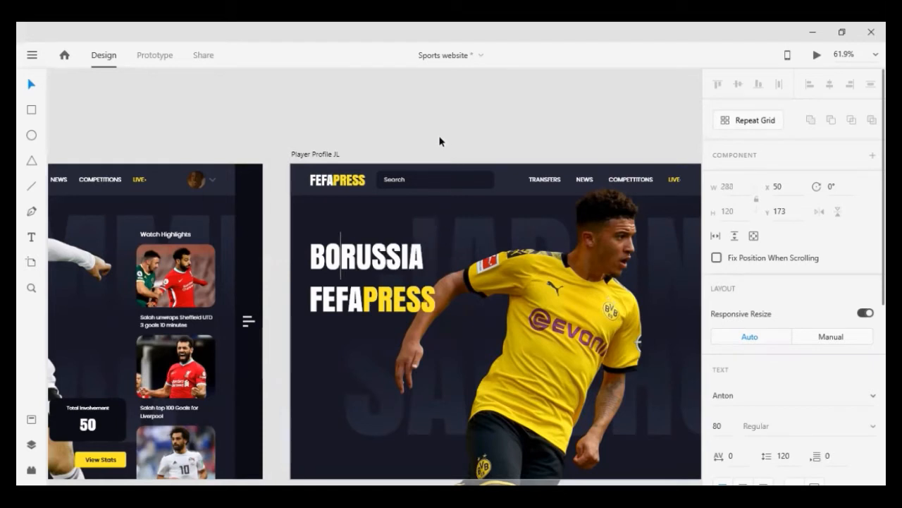
{"action": "key", "text": "Escape"}
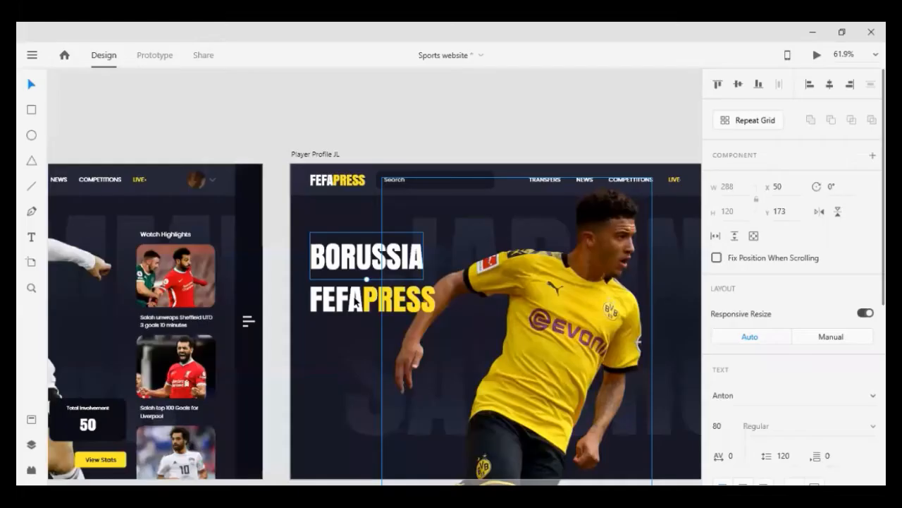
Replace the lower large FEFAPRESS text with DORTMUND in the yellow text colour.
{"action": "key", "text": "Delete"}
{"action": "key", "text": "Delete"}
{"action": "key", "text": "Delete"}
{"action": "key", "text": "Delete"}
{"action": "key", "text": "Delete"}
{"action": "double_click", "coordinate": [330, 305]}
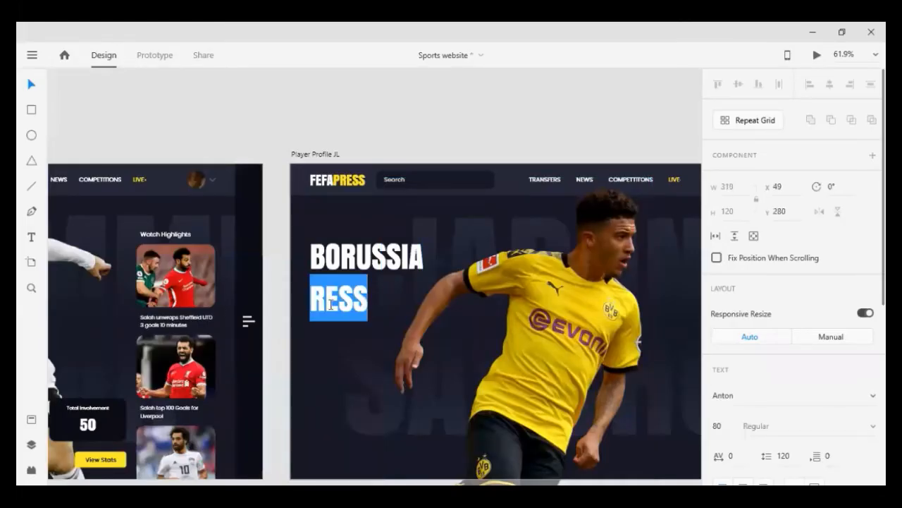
{"action": "type", "text": "D"}
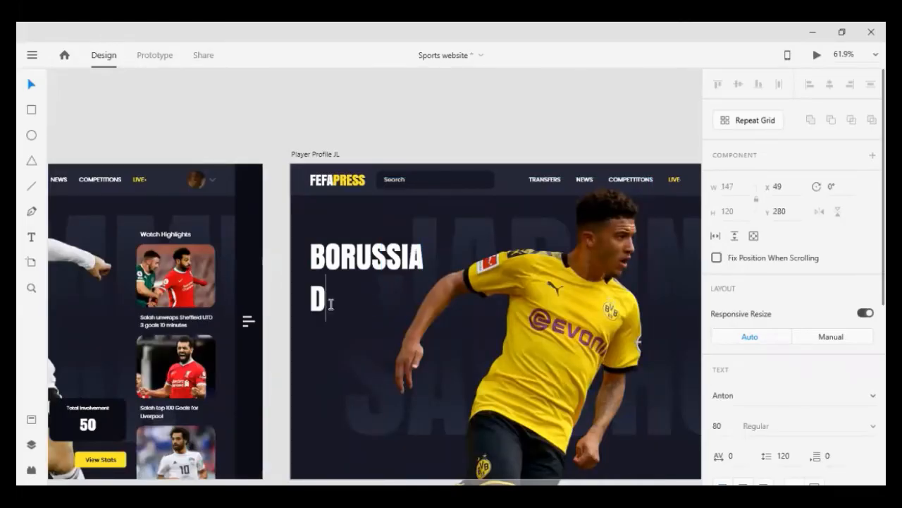
{"action": "key", "text": "BackSpace"}
{"action": "type", "text": "D"}
{"action": "key", "text": "BackSpace"}
{"action": "type", "text": "d"}
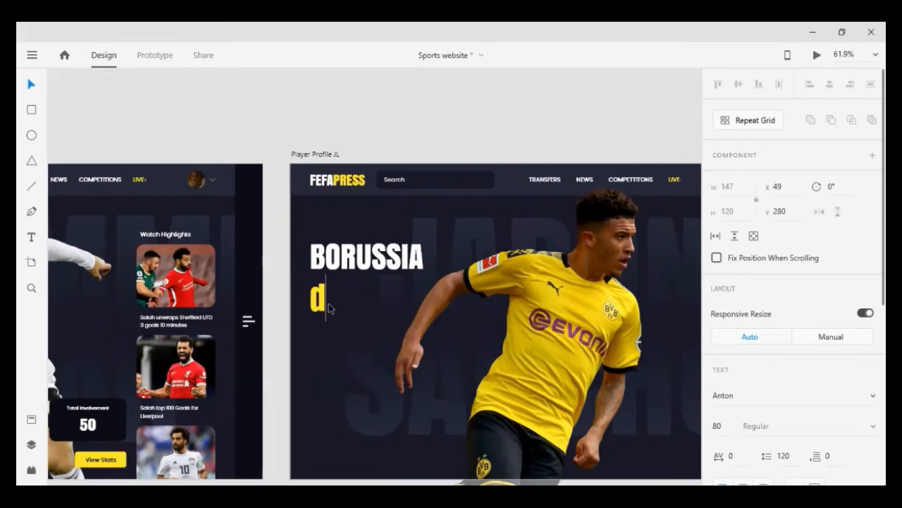
{"action": "type", "text": "DO"}
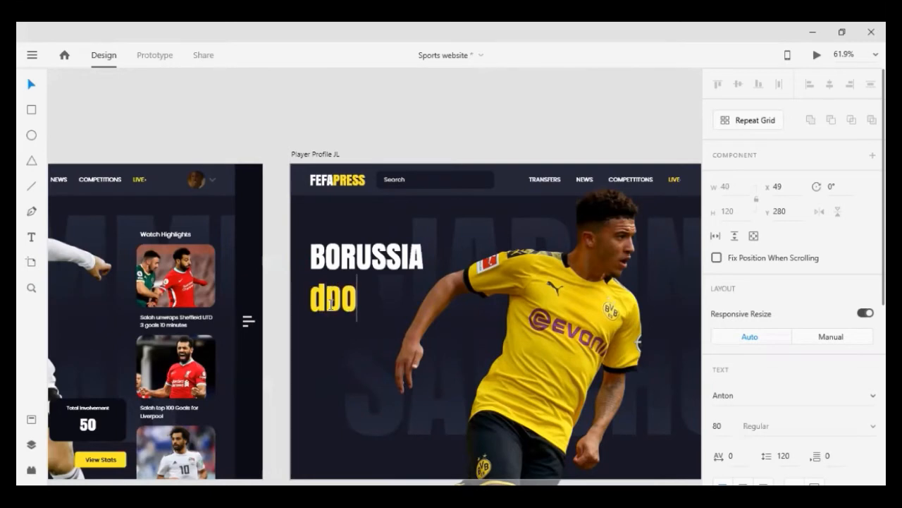
{"action": "type", "text": "RTMUND"}
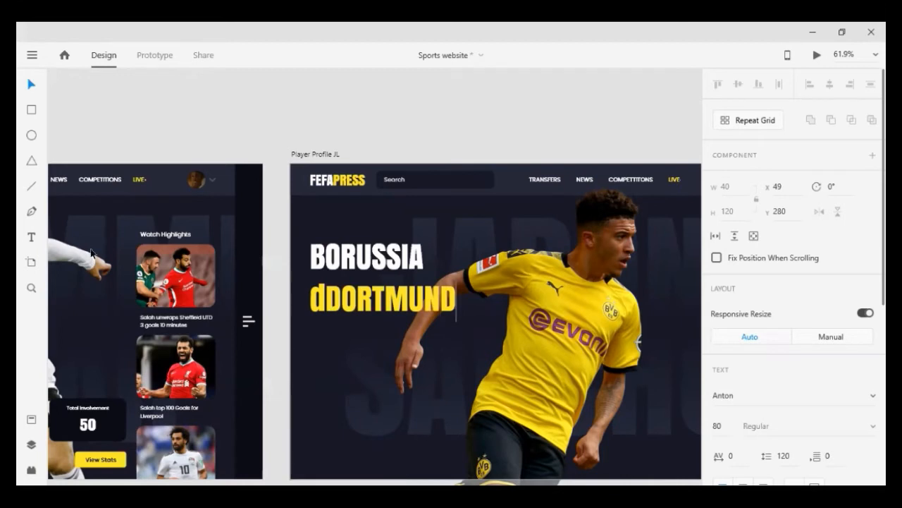
{"action": "key", "text": "Home"}
{"action": "key", "text": "Delete"}
{"action": "key", "text": "Escape"}
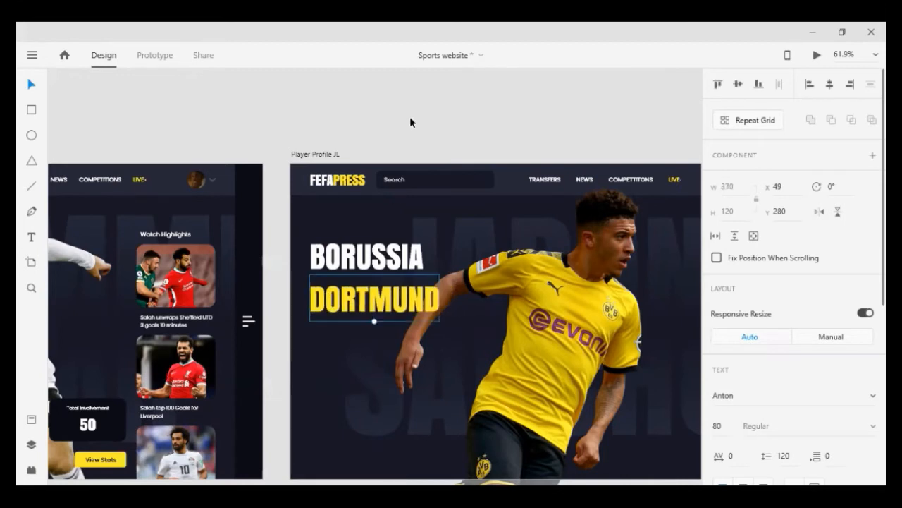
Move DORTMUND up closer beneath BORUSSIA and shift both lines together up to Y 113.
{"action": "left_click_drag", "start_coordinate": [379, 308], "coordinate": [381, 292]}
{"action": "left_click", "coordinate": [435, 245], "text": "shift"}
{"action": "key", "text": "shift+Up"}
{"action": "key", "text": "shift+Up"}
{"action": "key", "text": "shift+Up"}
{"action": "key", "text": "shift+Up"}
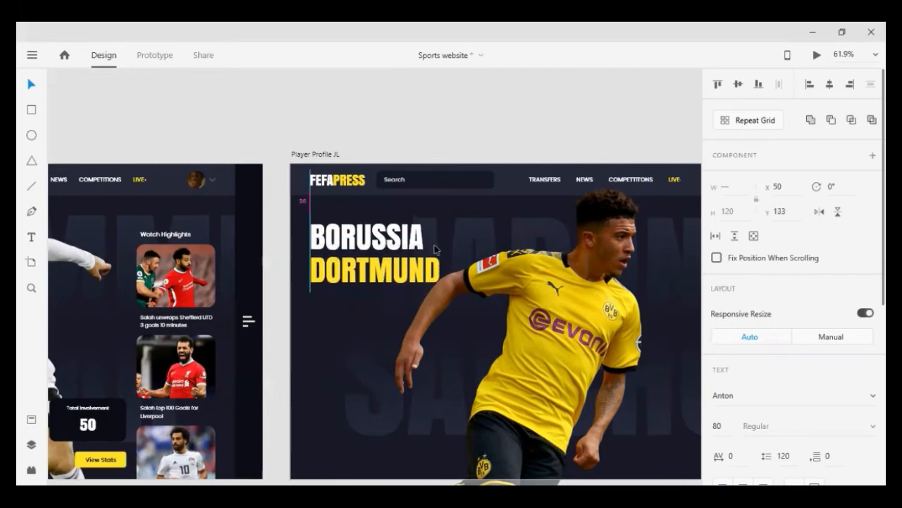
{"action": "key", "text": "shift+Up"}
{"action": "key", "text": "shift+Up"}
Nudge both heading lines up to Y 105 so BORUSSIA's top aligns with the top of the JADON backdrop letters.
{"action": "scroll", "coordinate": [430, 216], "scroll_direction": "up", "scroll_amount": 1}
{"action": "scroll", "coordinate": [596, 223], "scroll_direction": "up", "scroll_amount": 10}
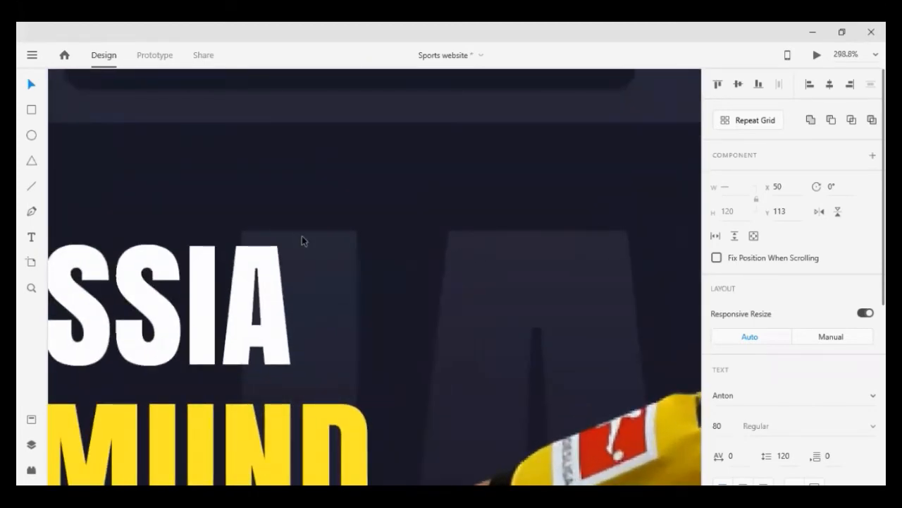
{"action": "key", "text": "Up"}
{"action": "key", "text": "Up"}
{"action": "key", "text": "Up"}
{"action": "key", "text": "Up"}
{"action": "key", "text": "Up"}
{"action": "key", "text": "Up"}
{"action": "key", "text": "Up"}
{"action": "key", "text": "Up"}
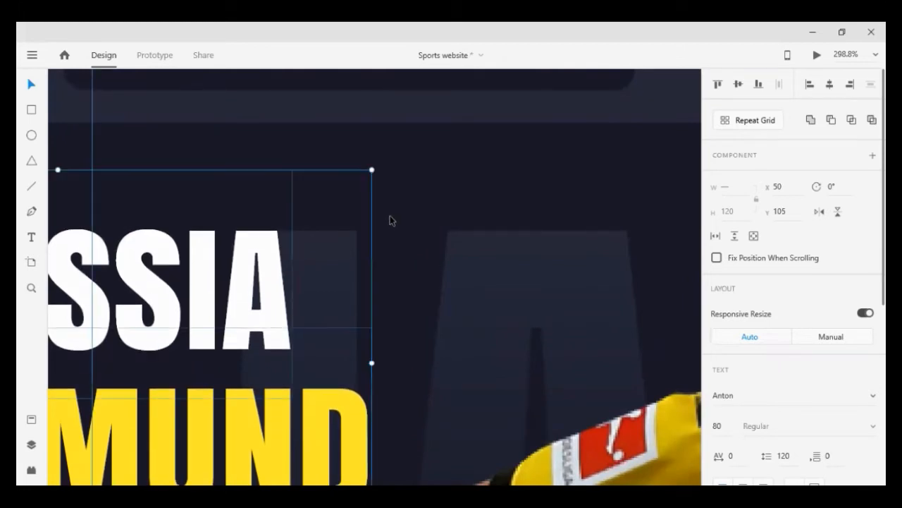
Nudge both heading lines left to X 47 so their left edge lines up with the FEFAPRESS logo.
{"action": "scroll", "coordinate": [390, 220], "scroll_direction": "down", "scroll_amount": 8}
{"action": "key", "text": "Left"}
{"action": "key", "text": "Left"}
{"action": "key", "text": "Left"}
{"action": "key", "text": "Left"}
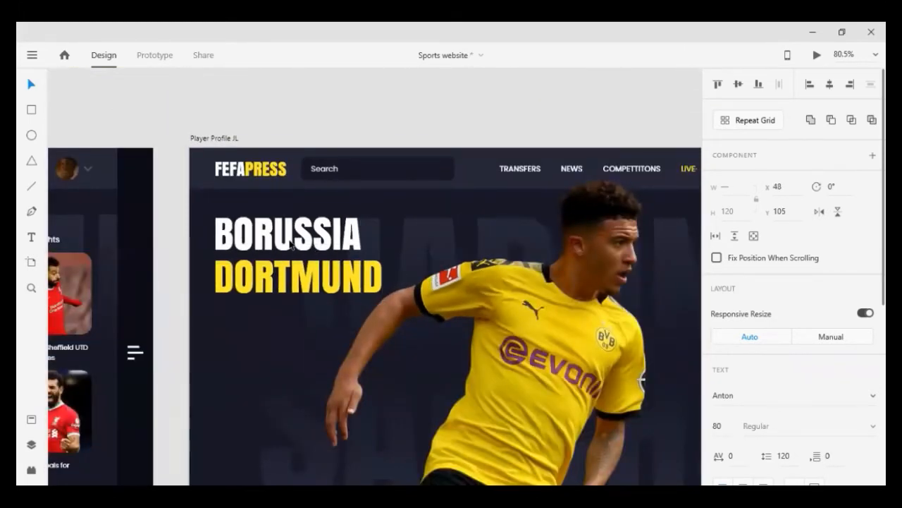
{"action": "scroll", "coordinate": [169, 195], "scroll_direction": "up", "scroll_amount": 8}
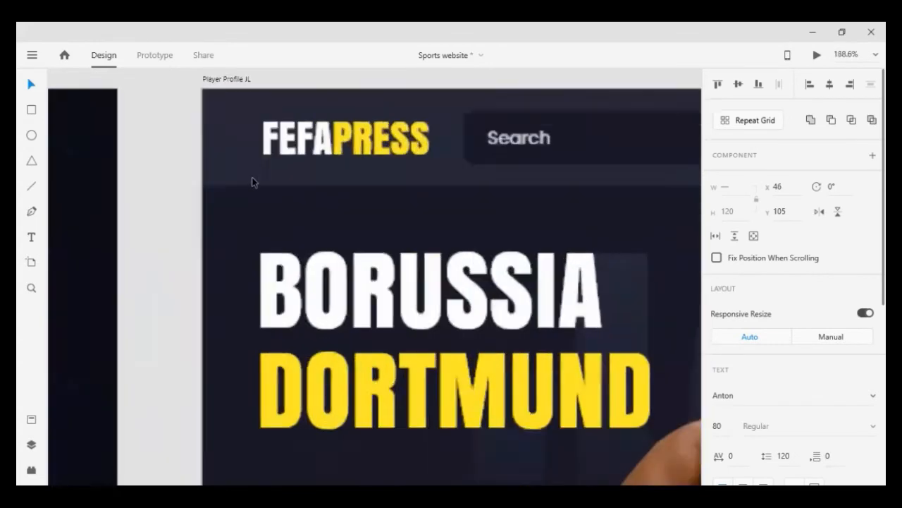
{"action": "key", "text": "Right"}
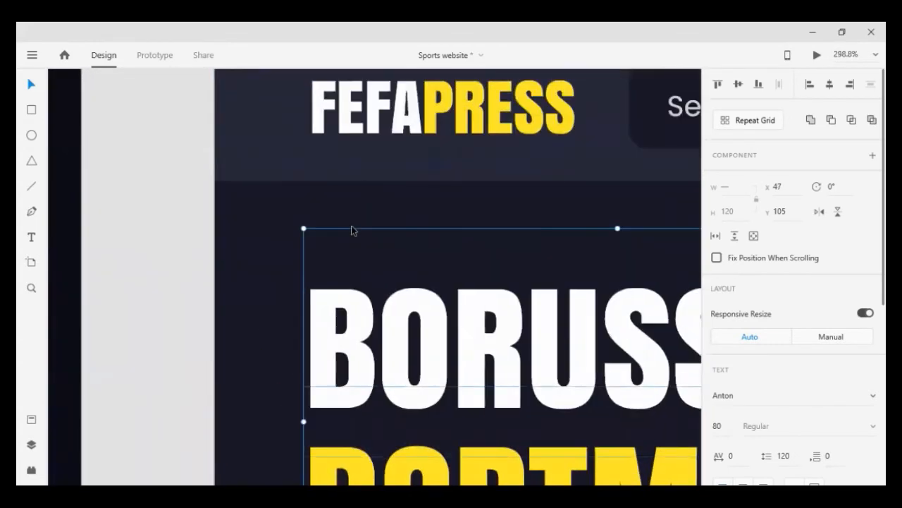
{"action": "scroll", "coordinate": [354, 229], "scroll_direction": "down", "scroll_amount": 8}
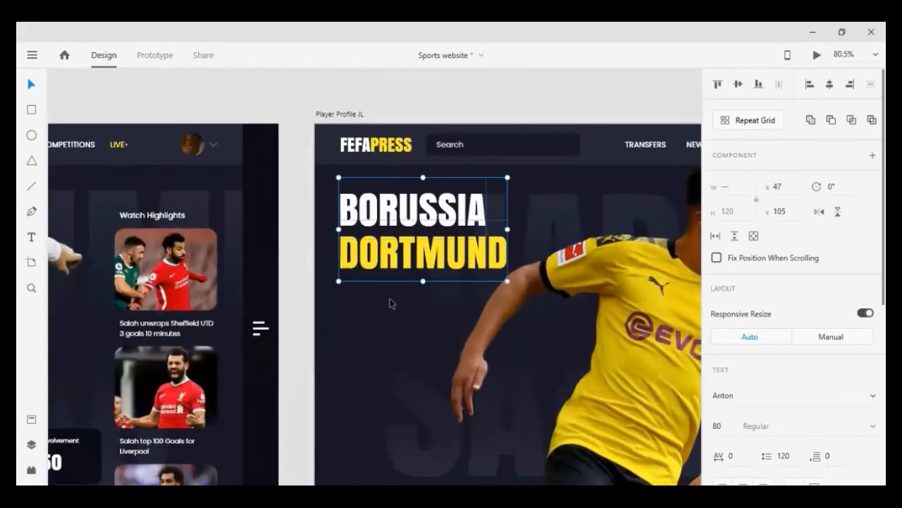
Move the BORUSSIA and DORTMUND heading lines down together to Y 135.
{"action": "key", "text": "shift+Down"}
{"action": "key", "text": "shift+Down"}
{"action": "key", "text": "shift+Down"}
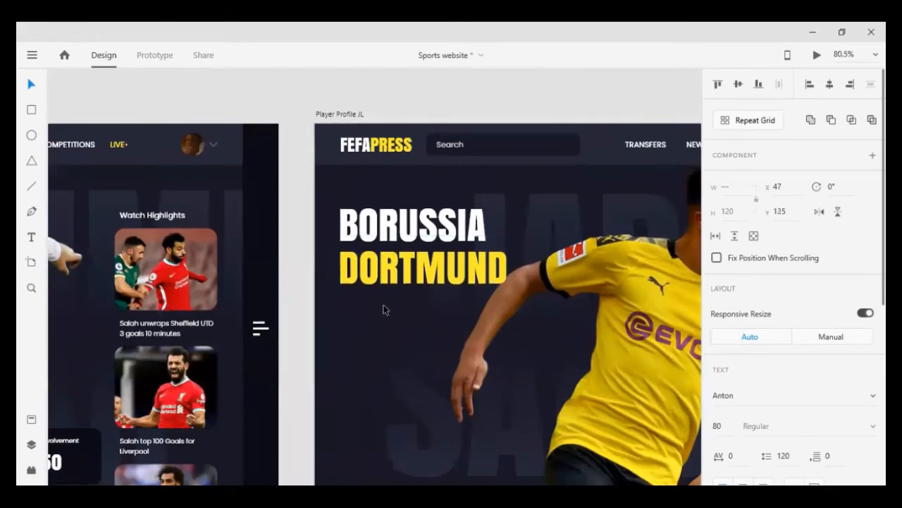
{"action": "left_click", "coordinate": [406, 315]}
{"action": "left_click", "coordinate": [420, 328]}
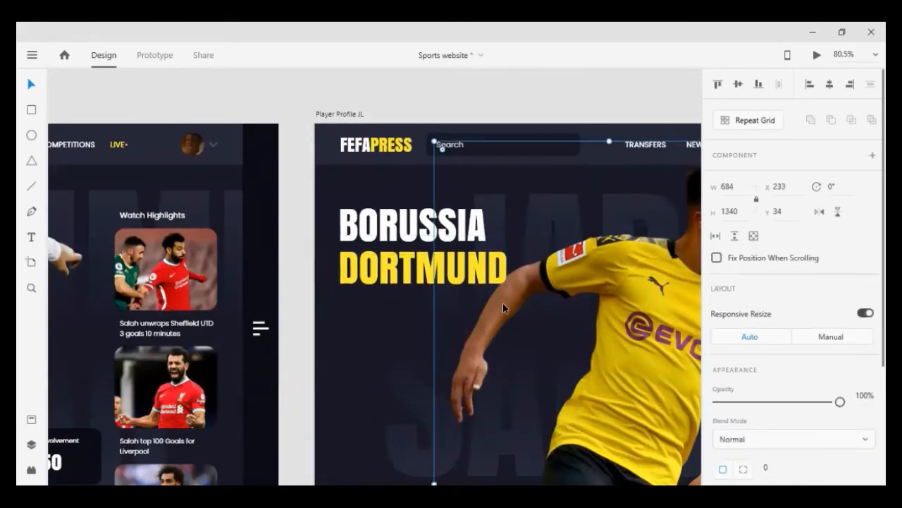
{"action": "left_click", "coordinate": [361, 361]}
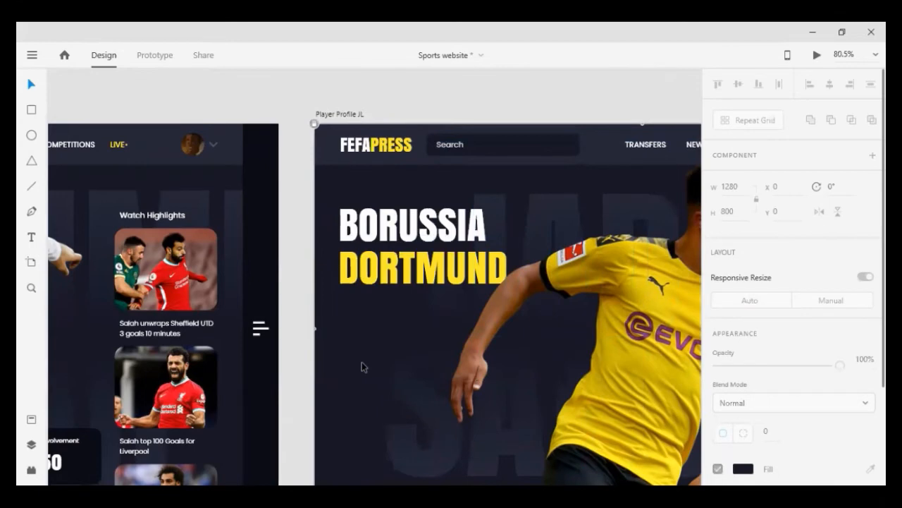
Place a copy of the header's TRANSFERS, NEWS, COMPETITIONS, LIVE link group above the Player Profile JL artboard.
{"action": "scroll", "coordinate": [362, 361], "scroll_direction": "down", "scroll_amount": 2}
{"action": "scroll", "coordinate": [363, 362], "scroll_direction": "down", "scroll_amount": 4}
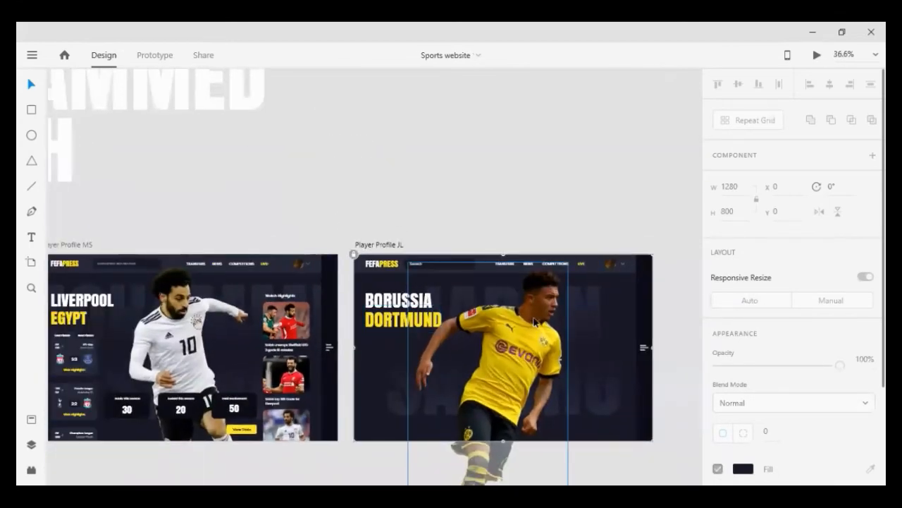
{"action": "scroll", "coordinate": [646, 308], "scroll_direction": "up", "scroll_amount": 6}
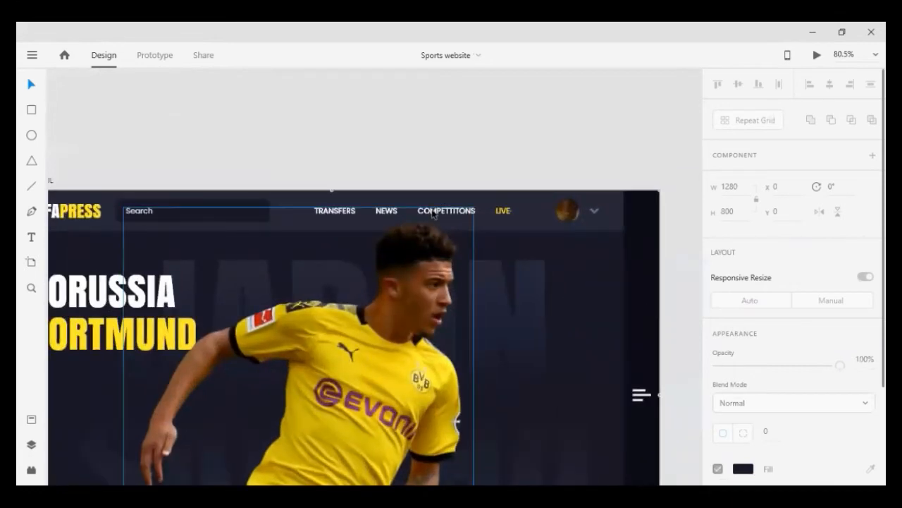
{"action": "left_click", "coordinate": [502, 210]}
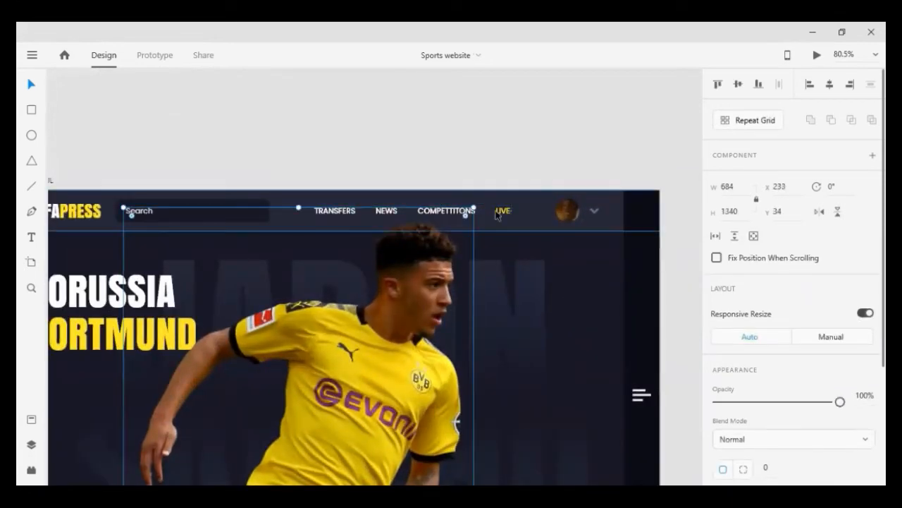
{"action": "double_click", "coordinate": [498, 213]}
{"action": "left_click_drag", "start_coordinate": [497, 215], "coordinate": [506, 153]}
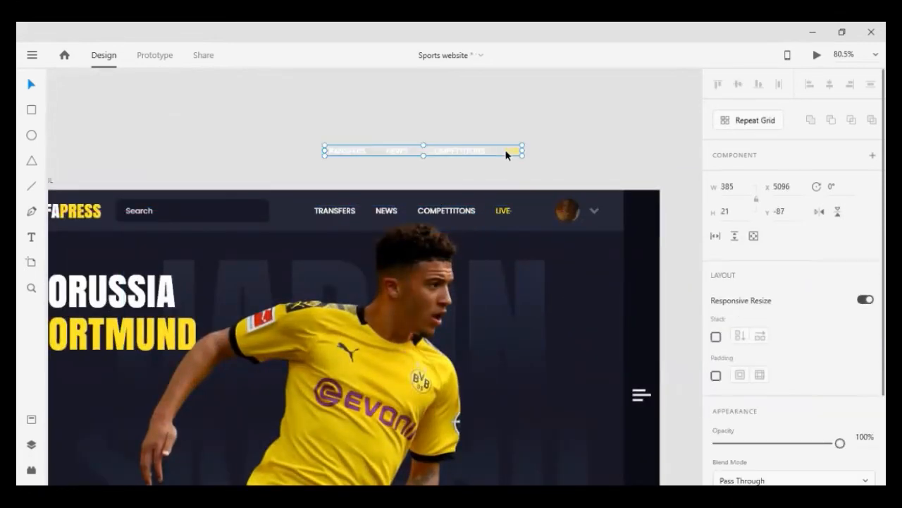
Ungroup the copied navigation links and delete all of them except NEWS.
{"action": "key", "text": "ctrl+shift+g"}
{"action": "left_click", "coordinate": [540, 129]}
{"action": "left_click_drag", "start_coordinate": [450, 122], "coordinate": [609, 164]}
{"action": "key", "text": "Delete"}
{"action": "left_click", "coordinate": [345, 150]}
{"action": "key", "text": "Delete"}
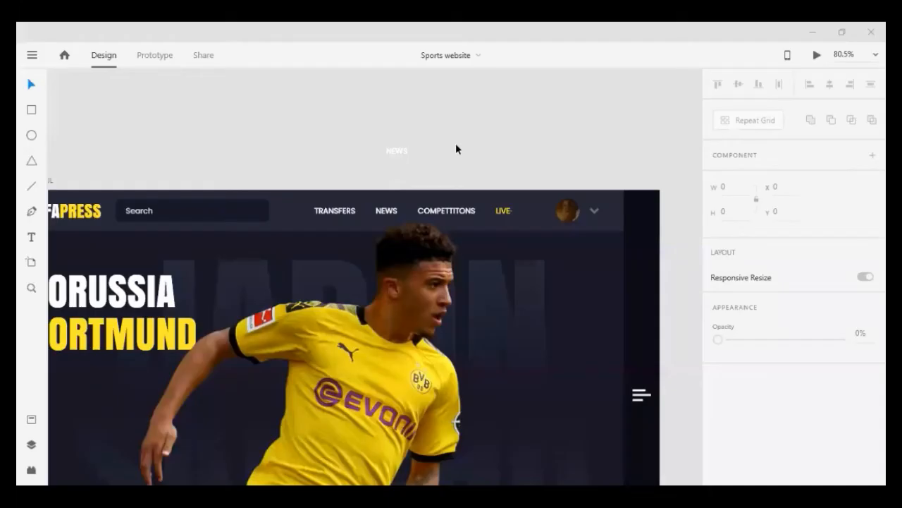
Move the NEWS copy beside the player's head, change its text to "Watch Highlights" and shift it slightly left to X 997.
{"action": "left_click_drag", "start_coordinate": [397, 151], "coordinate": [530, 276]}
{"action": "double_click", "coordinate": [525, 276]}
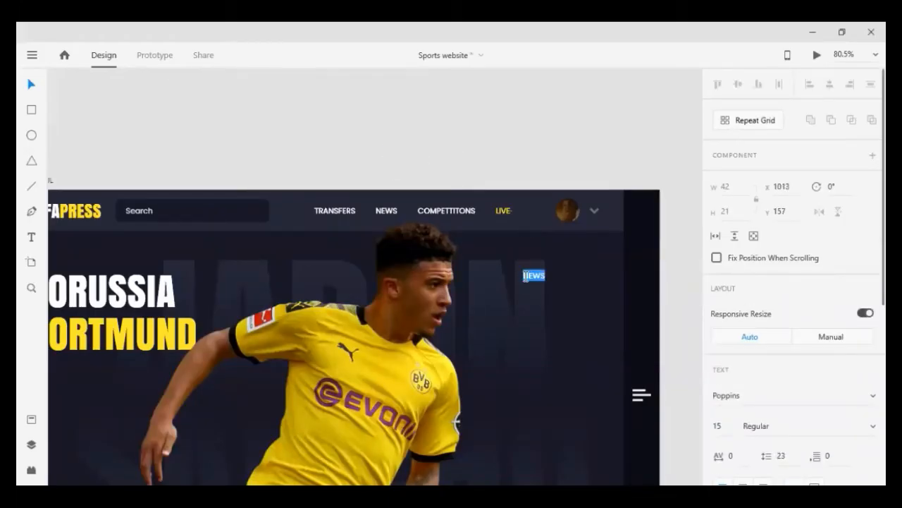
{"action": "type", "text": "M"}
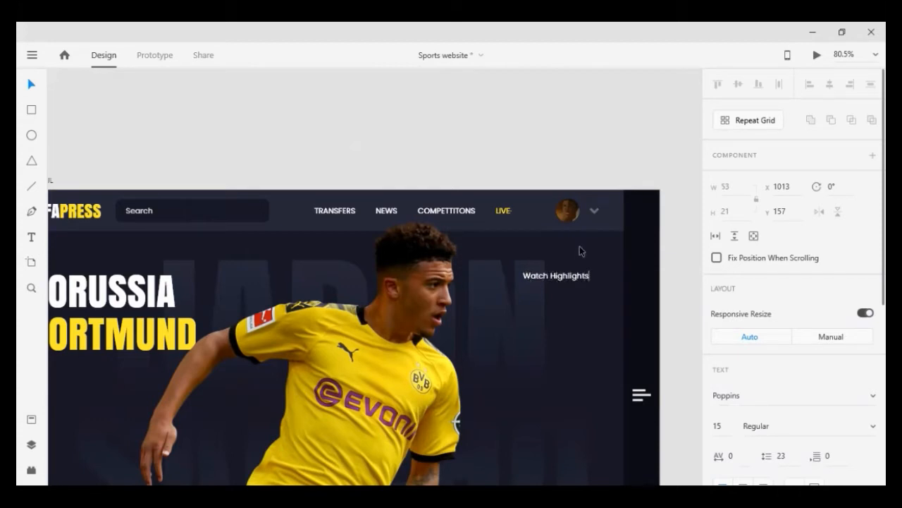
{"action": "key", "text": "Escape"}
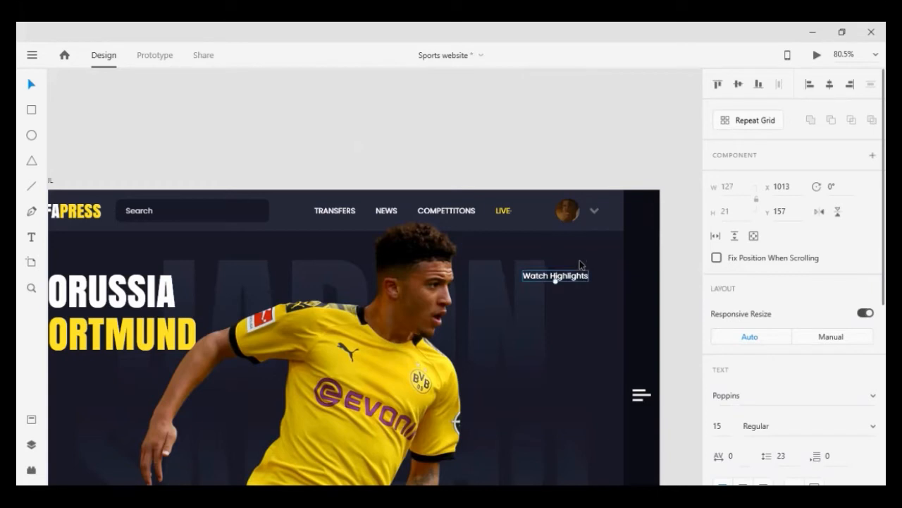
{"action": "left_click_drag", "start_coordinate": [571, 278], "coordinate": [562, 277]}
{"action": "left_click", "coordinate": [579, 154]}
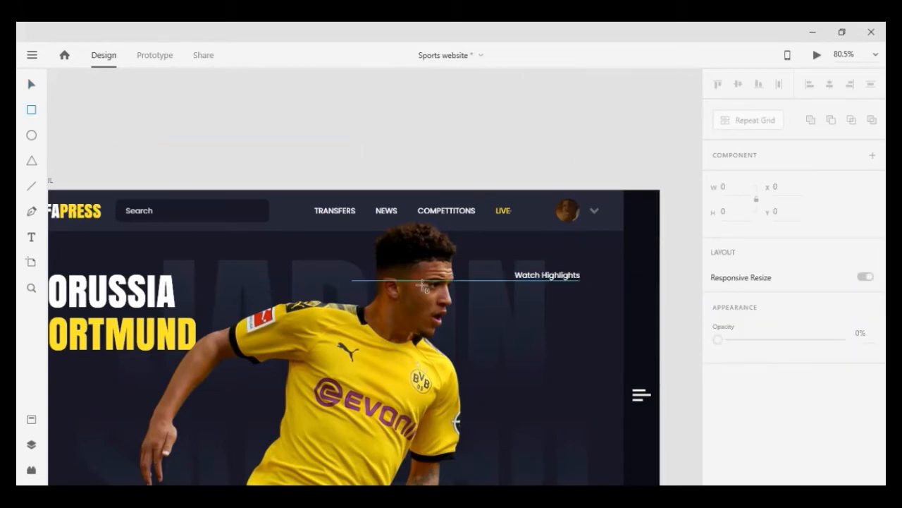
Draw a square about 163 px wide beneath Watch Highlights and check the size of the first highlight thumbnail on the neighbouring artboard.
{"action": "left_click_drag", "start_coordinate": [515, 297], "coordinate": [601, 380]}
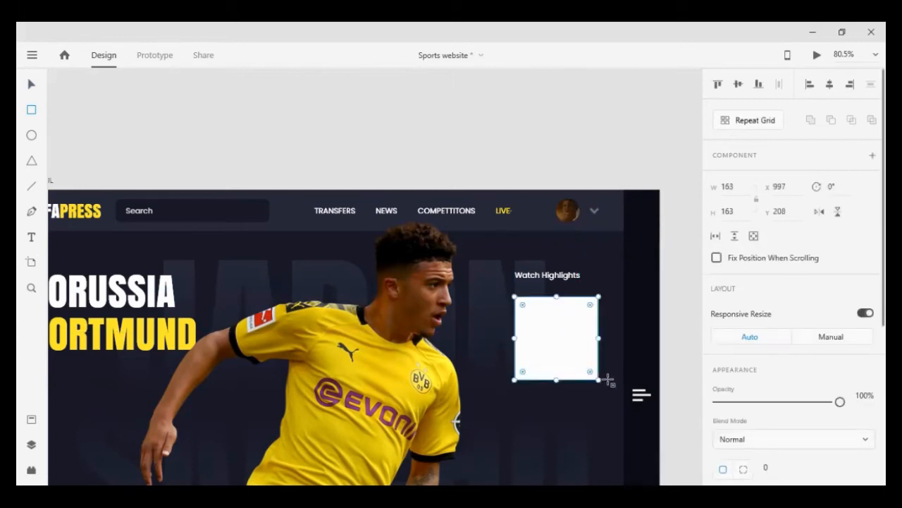
{"action": "left_click", "coordinate": [220, 144]}
{"action": "scroll", "coordinate": [218, 236], "scroll_direction": "down", "scroll_amount": 2}
{"action": "scroll", "coordinate": [176, 296], "scroll_direction": "left", "scroll_amount": 5}
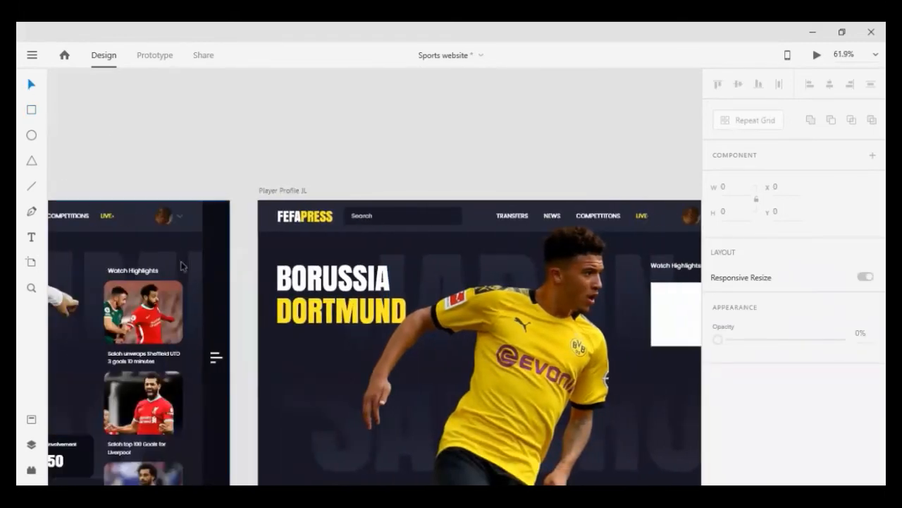
{"action": "left_click", "coordinate": [149, 319]}
{"action": "scroll", "coordinate": [493, 268], "scroll_direction": "right", "scroll_amount": 4}
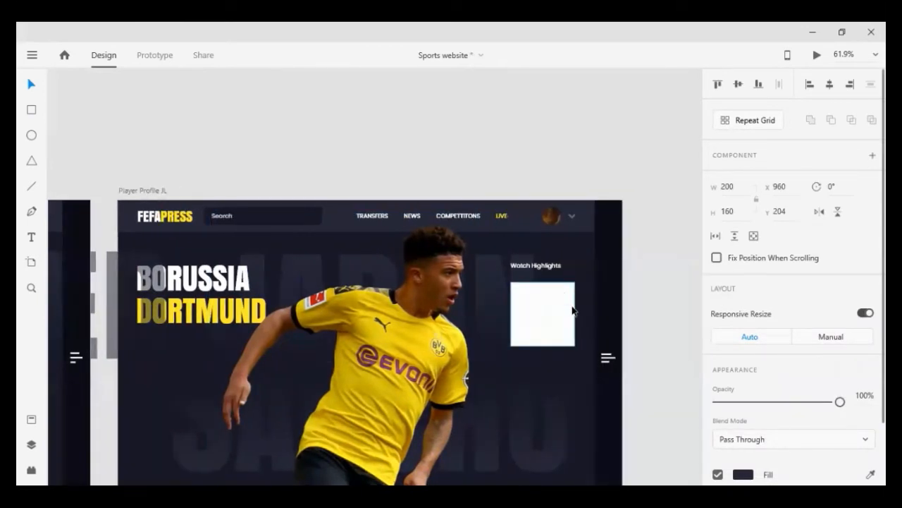
Set the white placeholder's width to 200 and its height to 160.
{"action": "left_click", "coordinate": [573, 310]}
{"action": "left_click", "coordinate": [744, 181]}
{"action": "type", "text": "200"}
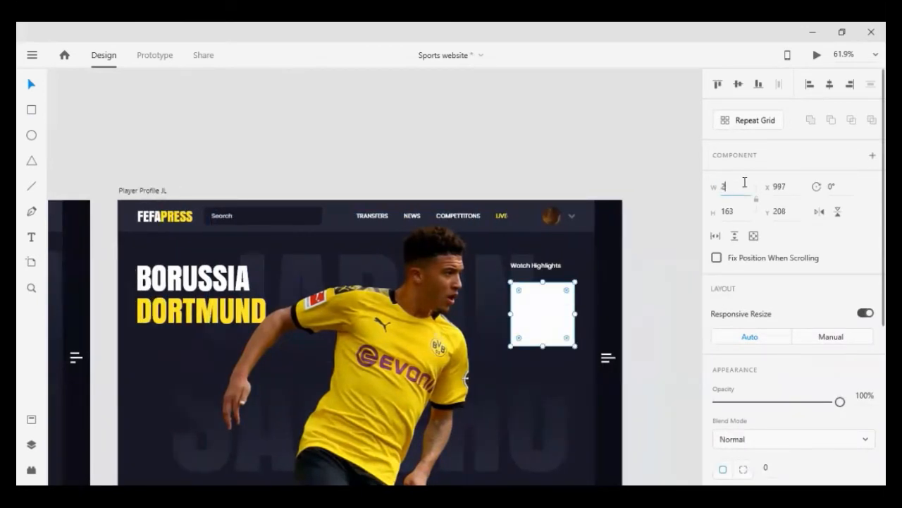
{"action": "left_click", "coordinate": [739, 210]}
{"action": "left_click", "coordinate": [738, 210]}
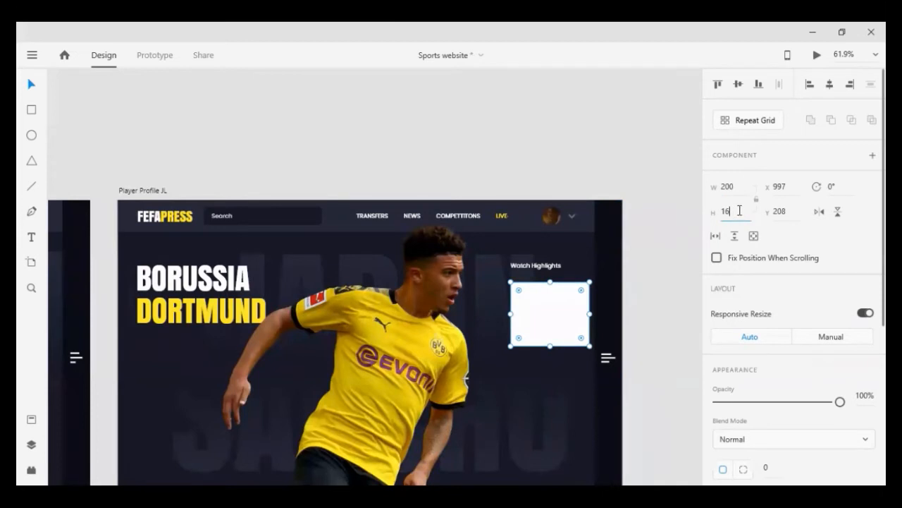
{"action": "type", "text": "0"}
{"action": "key", "text": "Return"}
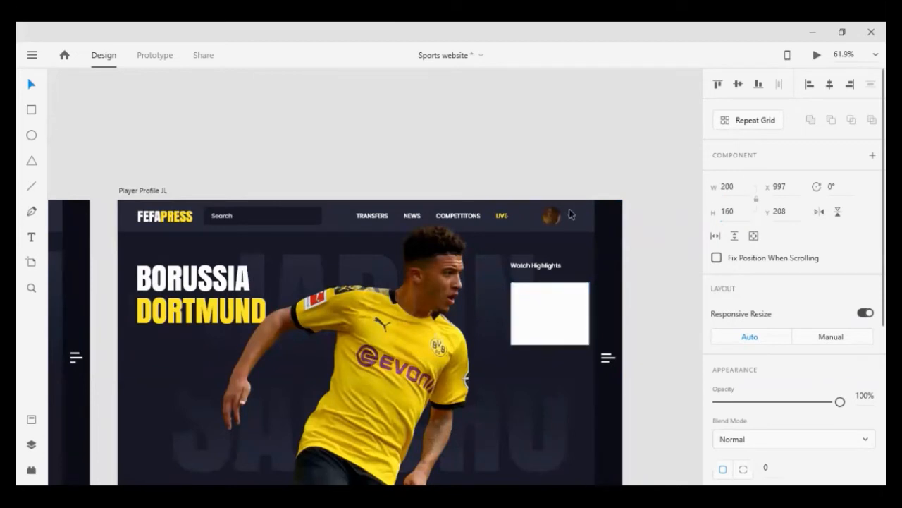
{"action": "left_click", "coordinate": [650, 176]}
Move the Watch Highlights label and the white placeholder left together to X 957.
{"action": "left_click", "coordinate": [540, 315]}
{"action": "left_click", "coordinate": [537, 266], "text": "shift"}
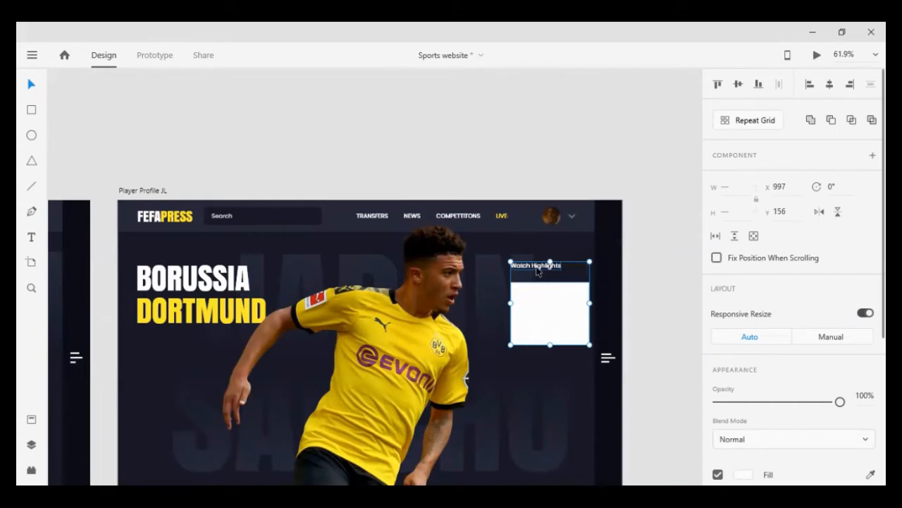
{"action": "scroll", "coordinate": [590, 247], "scroll_direction": "up", "scroll_amount": 5}
{"action": "key", "text": "shift+Left"}
{"action": "key", "text": "shift+Left"}
{"action": "key", "text": "shift+Left"}
{"action": "key", "text": "shift+Left"}
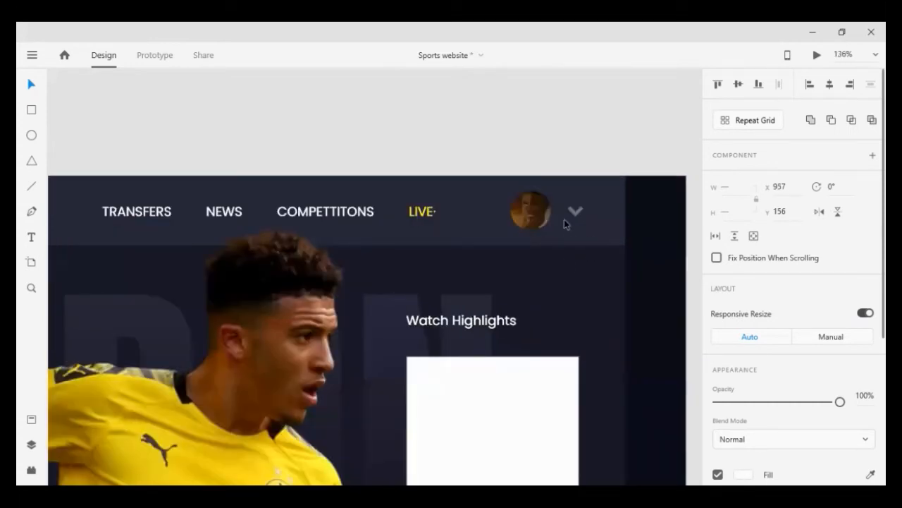
Align the white placeholder's right edge with the right edge of the header's profile chevron.
{"action": "left_click", "coordinate": [590, 288]}
{"action": "left_click", "coordinate": [514, 369]}
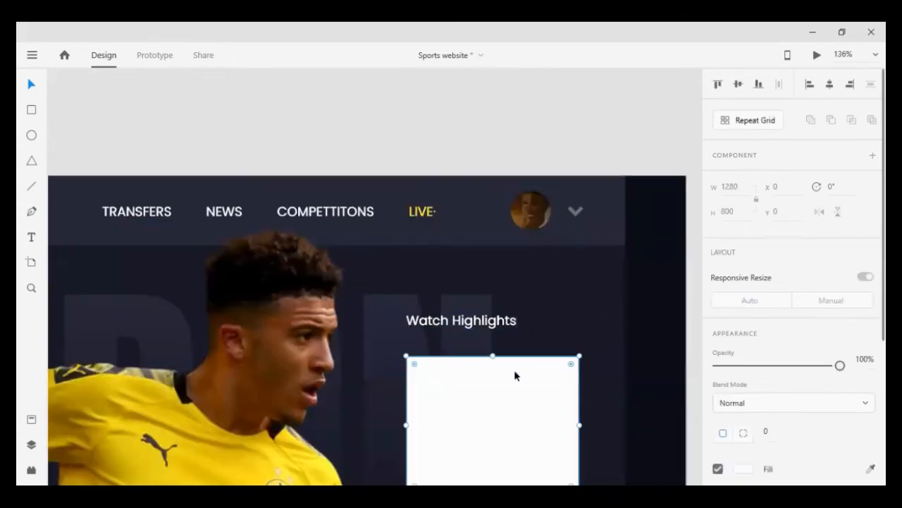
{"action": "left_click", "coordinate": [575, 212], "text": "shift"}
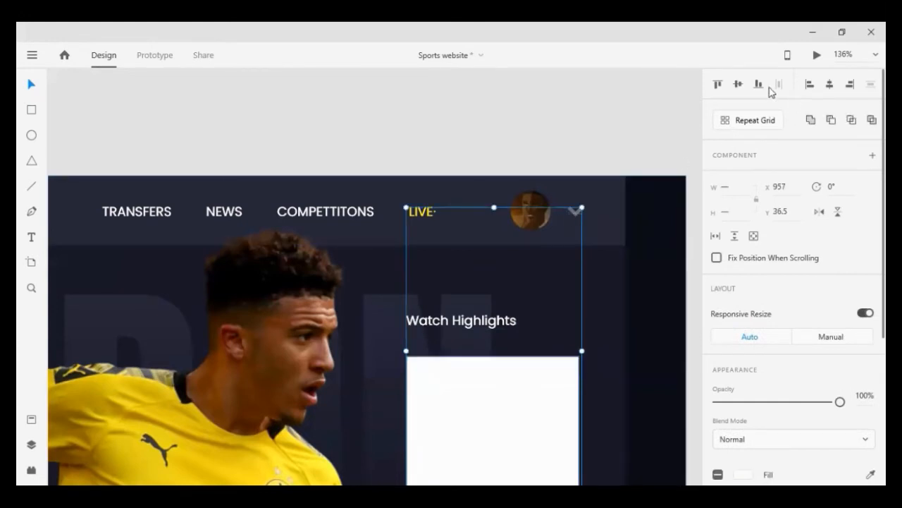
{"action": "left_click", "coordinate": [851, 84]}
{"action": "left_click", "coordinate": [582, 292]}
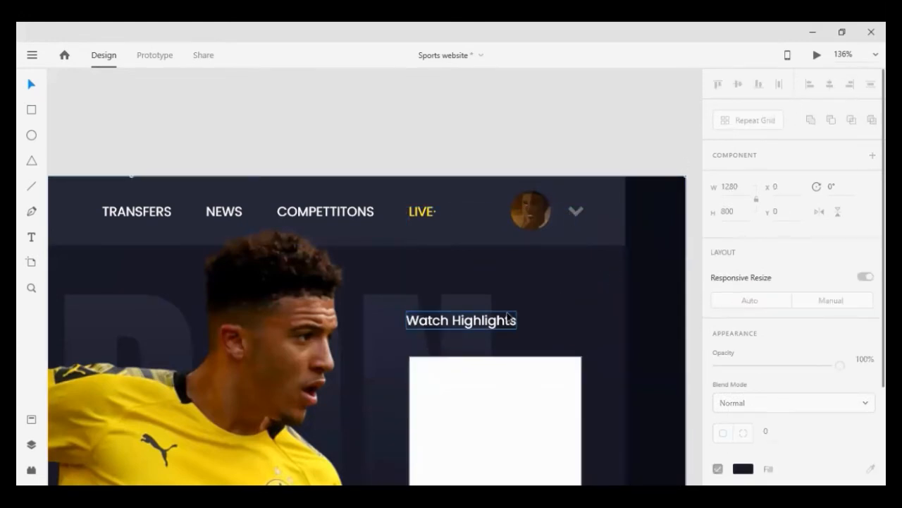
Move the Watch Highlights label down onto the placeholder's top edge at Y 187 and line up their left edges at X 960.
{"action": "left_click_drag", "start_coordinate": [498, 319], "coordinate": [506, 318]}
{"action": "key", "text": "shift+Down"}
{"action": "key", "text": "shift+Down"}
{"action": "key", "text": "Left"}
{"action": "key", "text": "Left"}
{"action": "key", "text": "Left"}
{"action": "key", "text": "Left"}
{"action": "key", "text": "Left"}
{"action": "key", "text": "Left"}
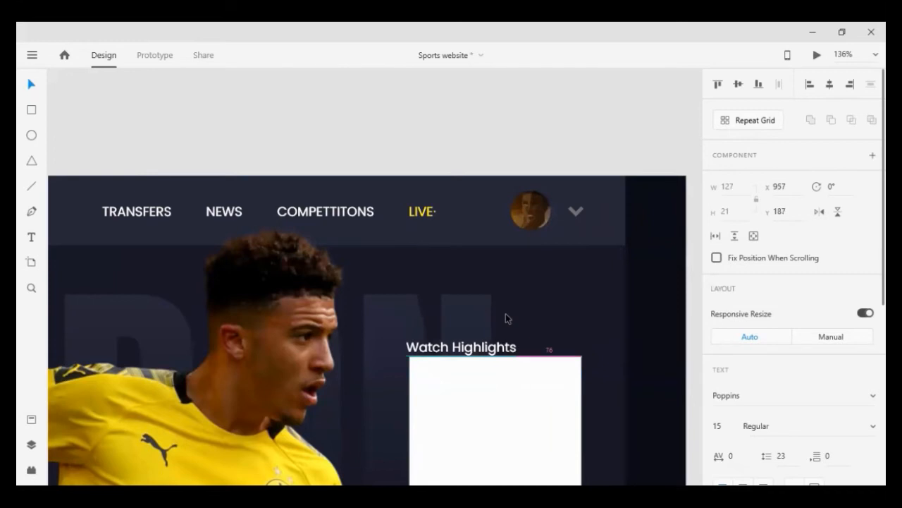
{"action": "key", "text": "Down"}
{"action": "key", "text": "Left"}
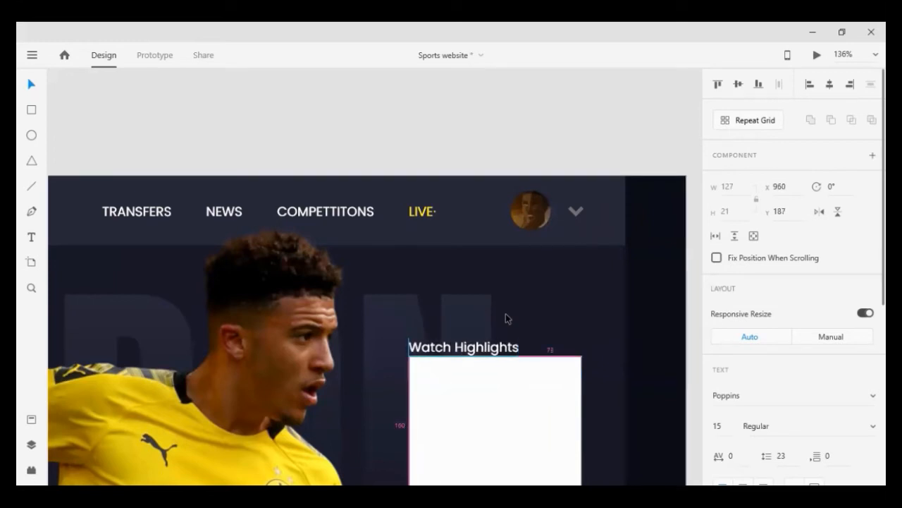
Reposition the Watch Highlights label and the placeholder together so that the label sits at Y 164.
{"action": "left_click", "coordinate": [469, 388], "text": "shift"}
{"action": "key", "text": "shift+Up"}
{"action": "key", "text": "shift+Up"}
{"action": "key", "text": "shift+Up"}
{"action": "key", "text": "shift+Up"}
{"action": "key", "text": "shift+Up"}
{"action": "key", "text": "Up"}
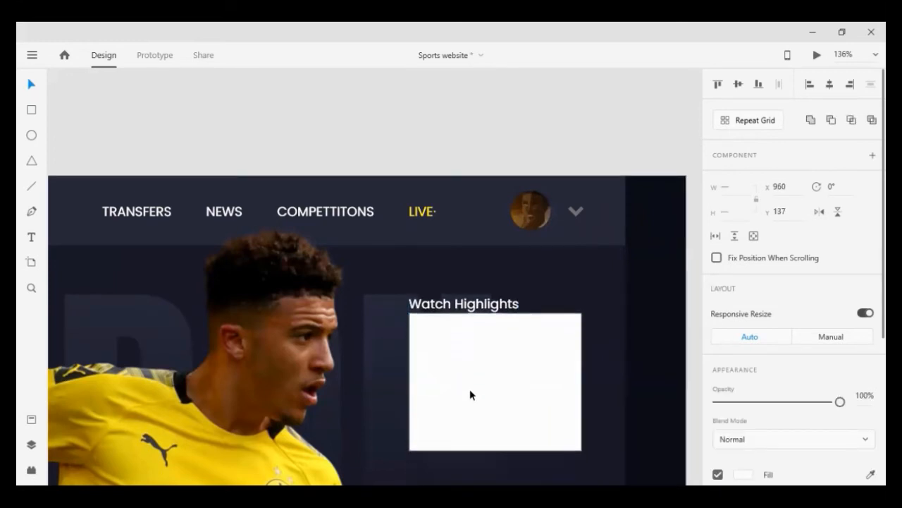
{"action": "key", "text": "Up"}
{"action": "key", "text": "Up"}
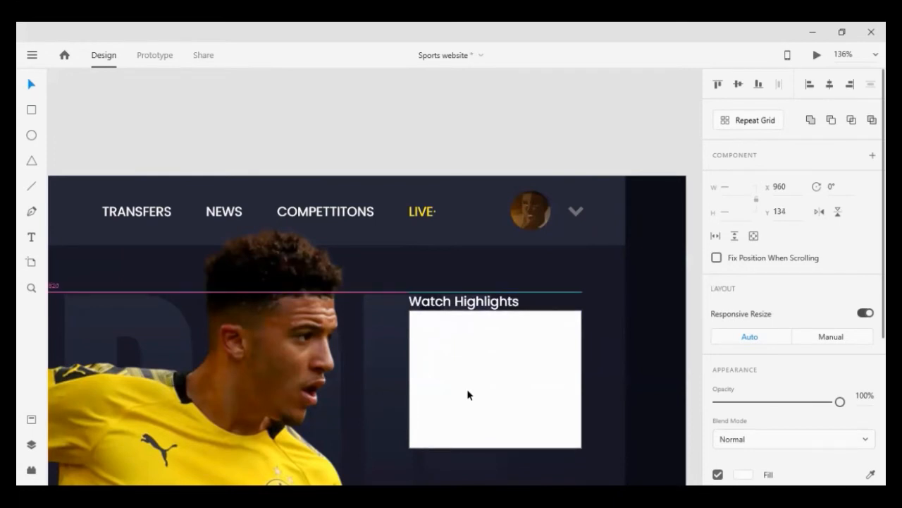
{"action": "key", "text": "shift+Down"}
{"action": "key", "text": "shift+Down"}
{"action": "key", "text": "shift+Down"}
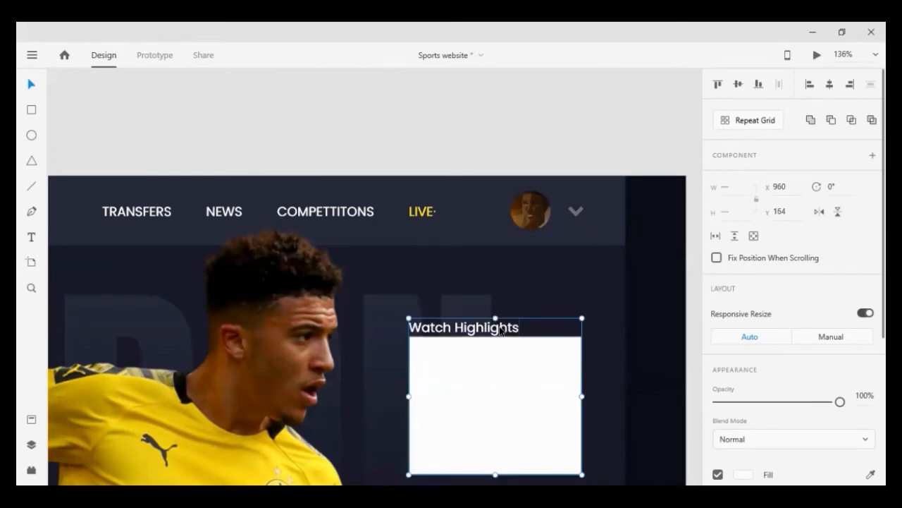
Move only the white placeholder down to Y 205 and round its corners to a radius of about 20.
{"action": "left_click", "coordinate": [502, 329], "text": "shift"}
{"action": "key", "text": "shift+Down"}
{"action": "key", "text": "shift+Down"}
{"action": "key", "text": "shift+Down"}
{"action": "scroll", "coordinate": [511, 321], "scroll_direction": "down", "scroll_amount": 3}
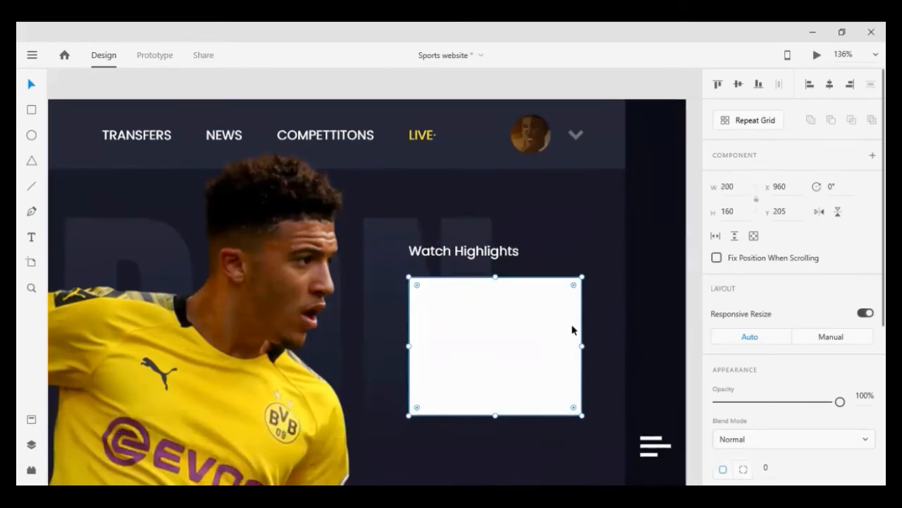
{"action": "scroll", "coordinate": [576, 332], "scroll_direction": "down", "scroll_amount": 2}
{"action": "key", "text": "shift+Up"}
{"action": "key", "text": "shift+Up"}
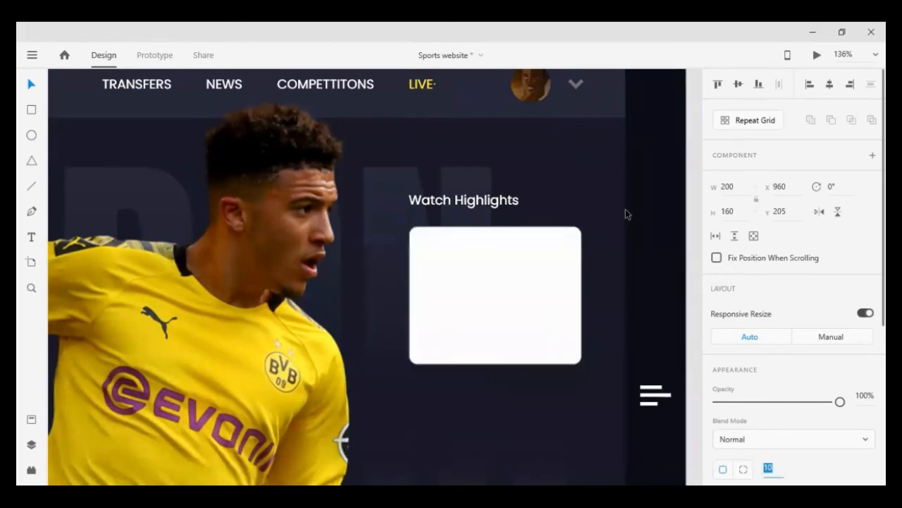
{"action": "left_click", "coordinate": [603, 210]}
Duplicate the Watch Highlights label below the placeholder and align it with the placeholder's left edge, at Y 380.
{"action": "scroll", "coordinate": [603, 213], "scroll_direction": "down", "scroll_amount": 3}
{"action": "left_click", "coordinate": [416, 118]}
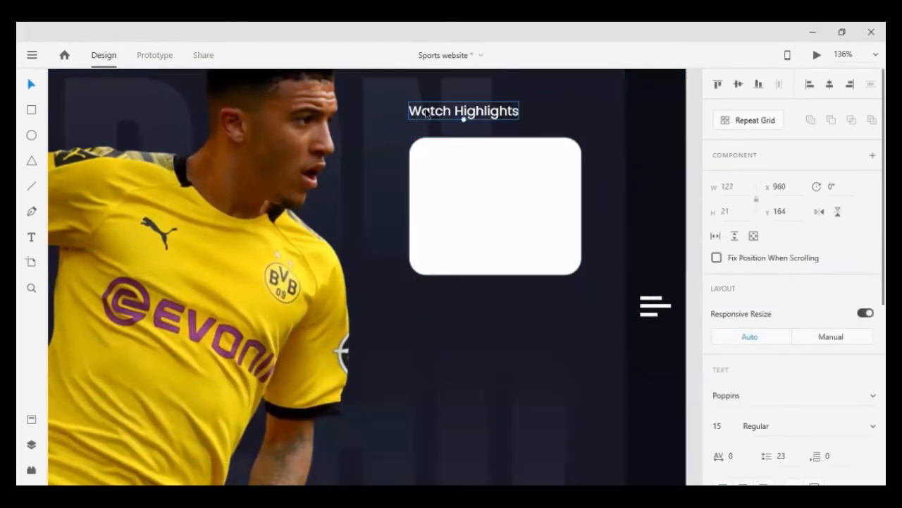
{"action": "left_click_drag", "start_coordinate": [427, 114], "coordinate": [488, 306]}
{"action": "left_click", "coordinate": [453, 243], "text": "shift"}
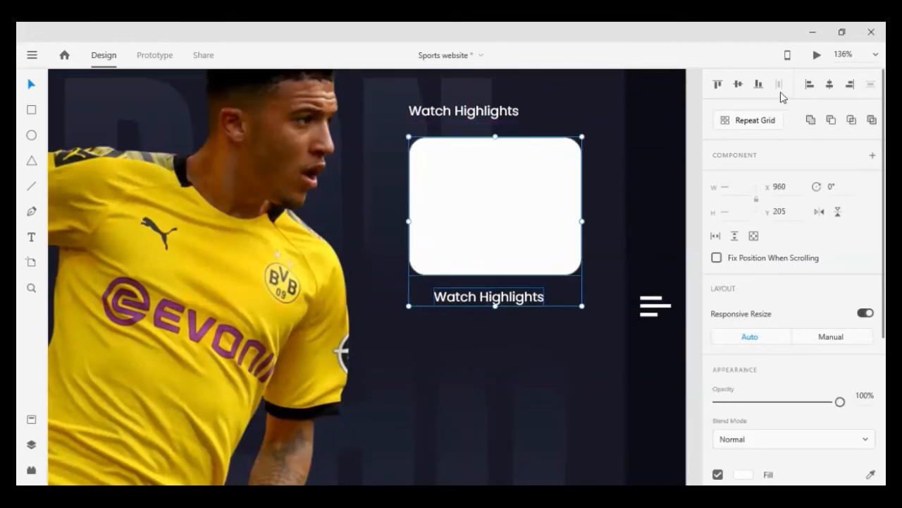
{"action": "left_click", "coordinate": [810, 84]}
{"action": "left_click", "coordinate": [459, 311]}
{"action": "left_click", "coordinate": [461, 304]}
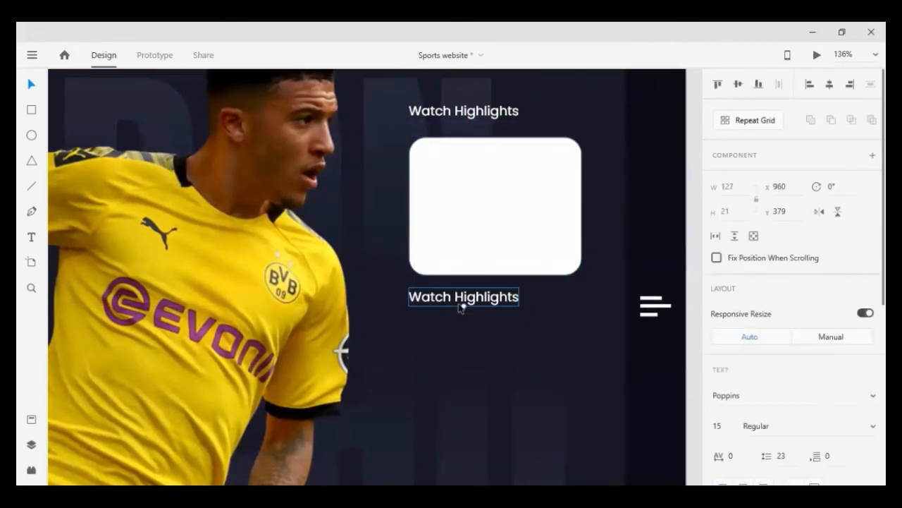
{"action": "left_click_drag", "start_coordinate": [461, 307], "coordinate": [458, 302]}
Replace the duplicated label's text with the two-line caption "Jadon Sancho Destroys Bayern Mu".
{"action": "double_click", "coordinate": [457, 300]}
{"action": "type", "text": "Ja"}
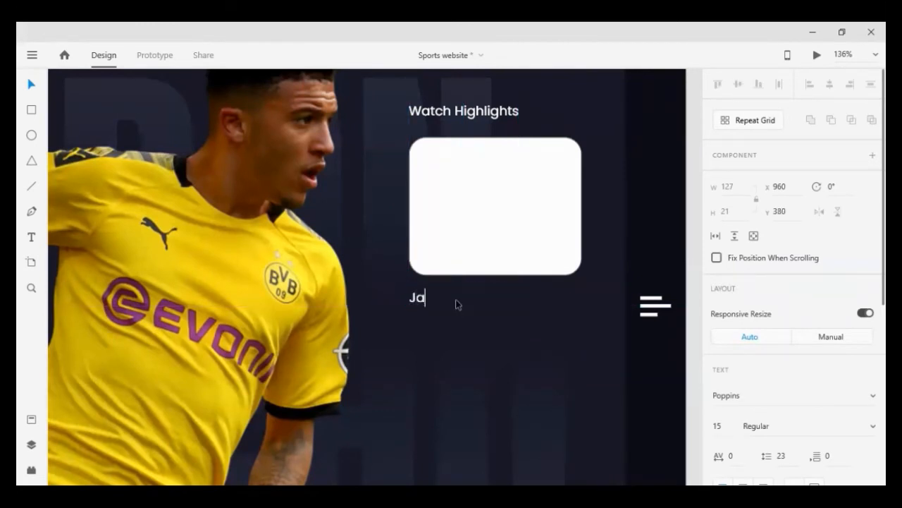
{"action": "type", "text": "don Sanch "}
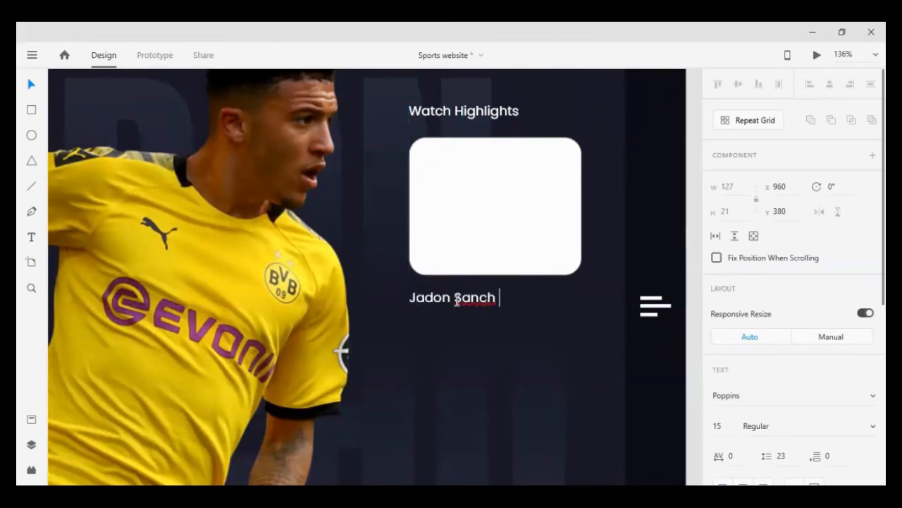
{"action": "type", "text": "o Destroy"}
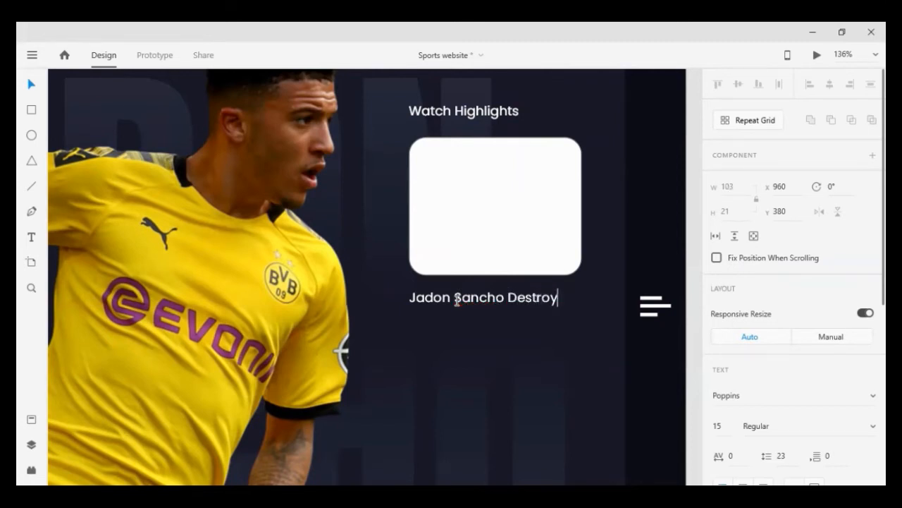
{"action": "type", "text": "s Bayern Mu"}
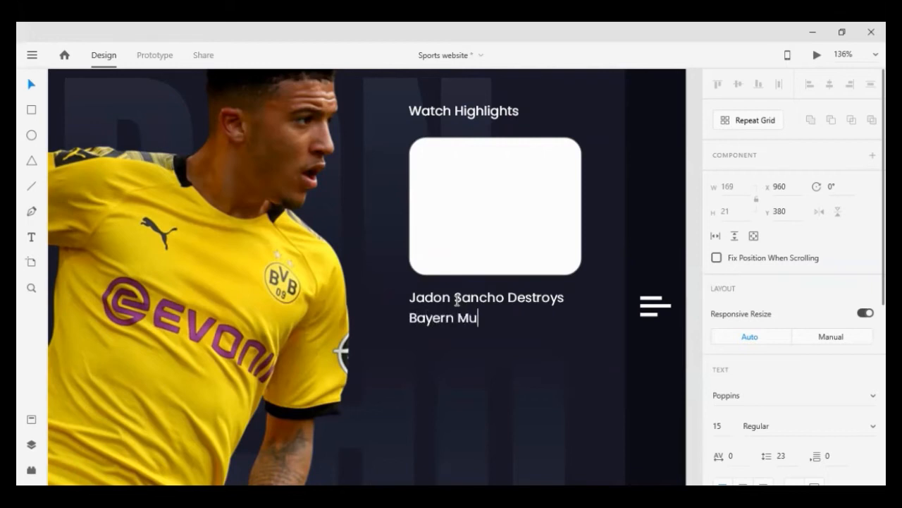
Complete the thumbnail caption as "Jadon Sancho Destroys Bayern Munich" and duplicate the thumbnail with its caption below, at Y 439.
{"action": "type", "text": "nich"}
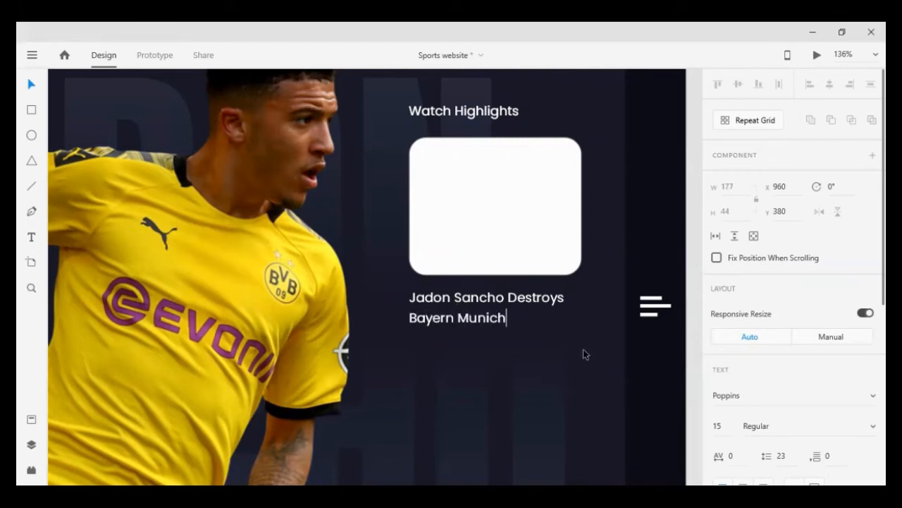
{"action": "key", "text": "Escape"}
{"action": "left_click", "coordinate": [497, 212], "text": "shift"}
{"action": "left_click_drag", "start_coordinate": [498, 212], "coordinate": [499, 404]}
{"action": "key", "text": "shift+Up"}
{"action": "key", "text": "shift+Up"}
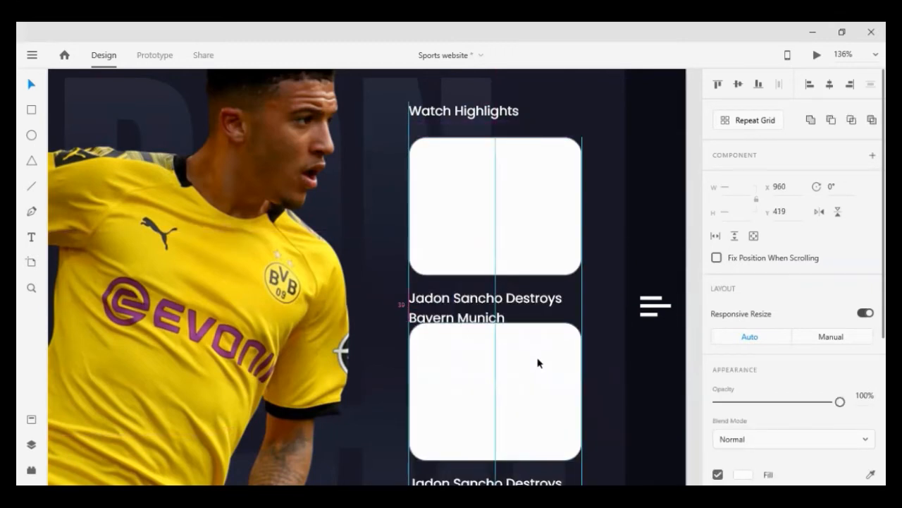
{"action": "key", "text": "shift+Down"}
{"action": "key", "text": "shift+Down"}
{"action": "scroll", "coordinate": [547, 358], "scroll_direction": "down", "scroll_amount": 5}
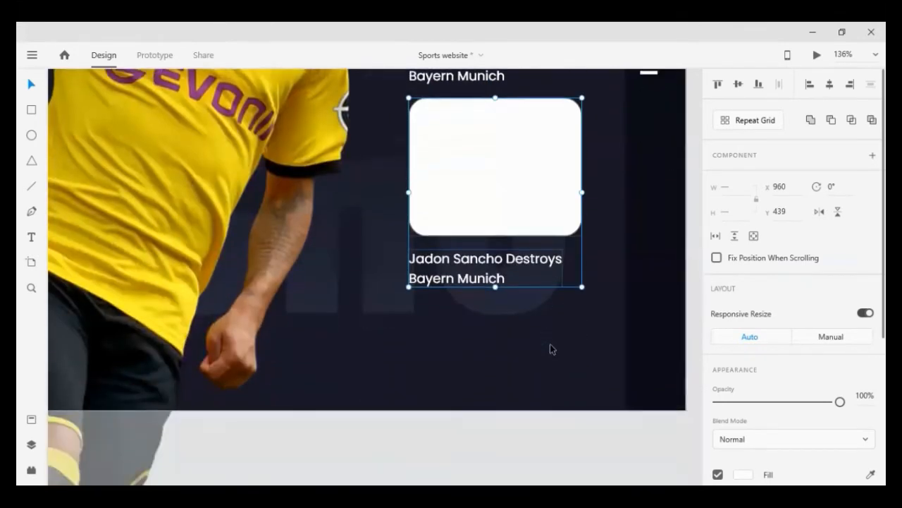
{"action": "scroll", "coordinate": [553, 342], "scroll_direction": "down", "scroll_amount": 1}
Duplicate the second highlight thumbnail and move the copy straight down at X 960 until it clears the second caption.
{"action": "left_click", "coordinate": [513, 191]}
{"action": "left_click", "coordinate": [512, 148]}
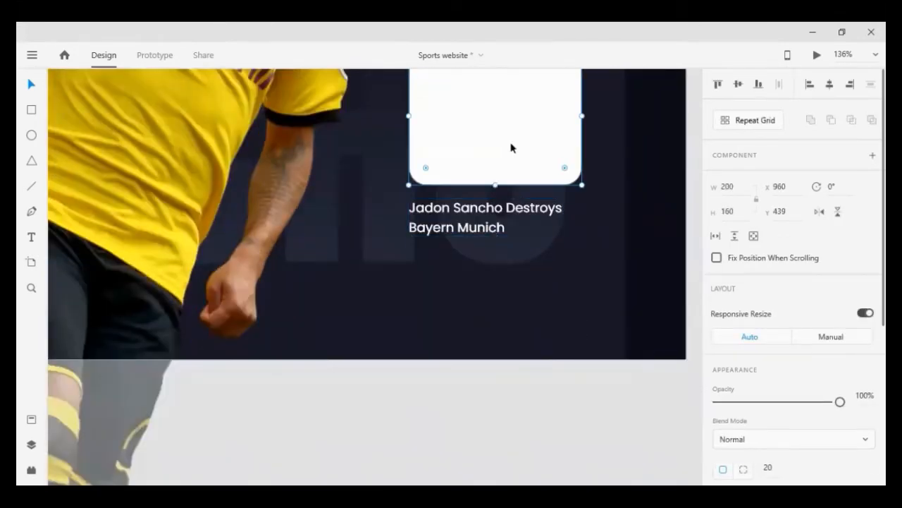
{"action": "key", "text": "shift+Left"}
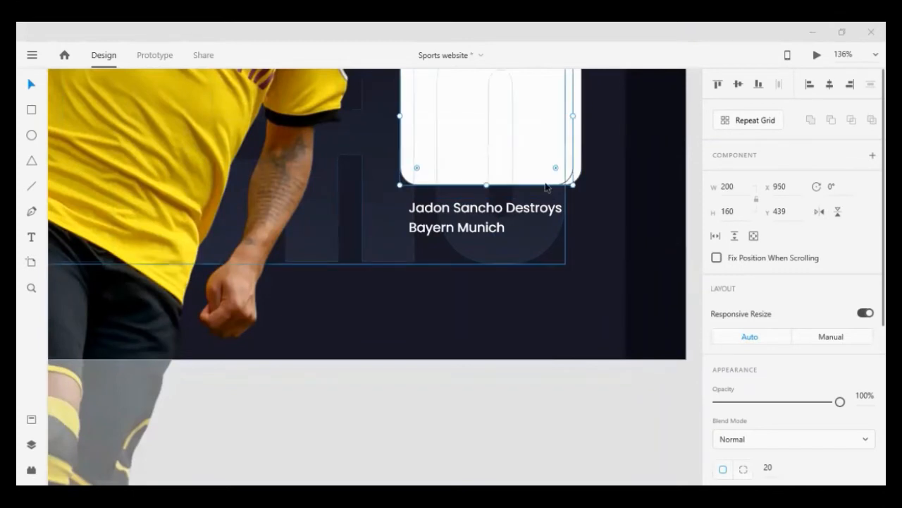
{"action": "key", "text": "shift+Right"}
{"action": "key", "text": "shift+Down"}
{"action": "key", "text": "shift+Down"}
{"action": "key", "text": "shift+Down"}
{"action": "key", "text": "shift+Down"}
{"action": "key", "text": "shift+Down"}
{"action": "key", "text": "shift+Down"}
{"action": "key", "text": "shift+Down"}
{"action": "key", "text": "shift+Down"}
{"action": "key", "text": "shift+Down"}
{"action": "key", "text": "shift+Down"}
{"action": "key", "text": "shift+Down"}
{"action": "key", "text": "shift+Down"}
{"action": "key", "text": "shift+Down"}
{"action": "key", "text": "shift+Down"}
{"action": "key", "text": "shift+Down"}
{"action": "key", "text": "shift+Down"}
{"action": "key", "text": "shift+Down"}
{"action": "key", "text": "shift+Down"}
{"action": "key", "text": "shift+Down"}
{"action": "key", "text": "shift+Down"}
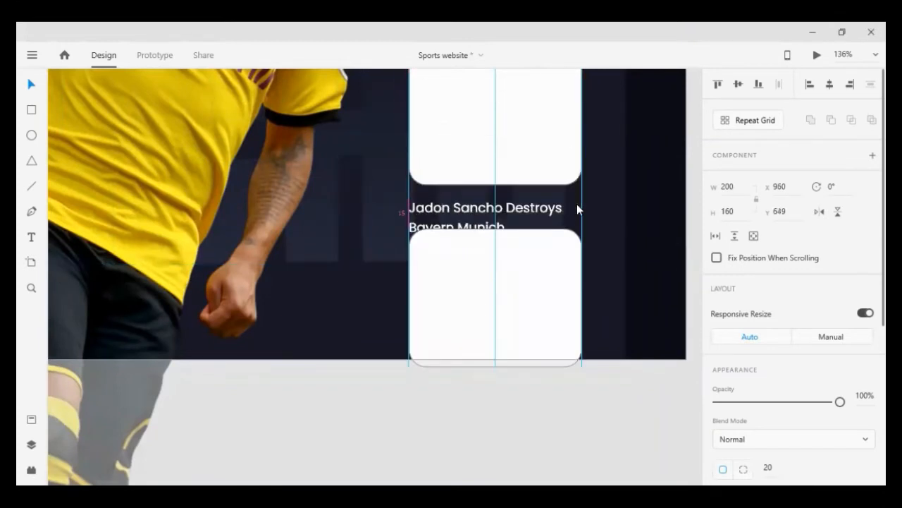
{"action": "key", "text": "Up"}
{"action": "key", "text": "Up"}
{"action": "key", "text": "Up"}
{"action": "key", "text": "Up"}
{"action": "key", "text": "Up"}
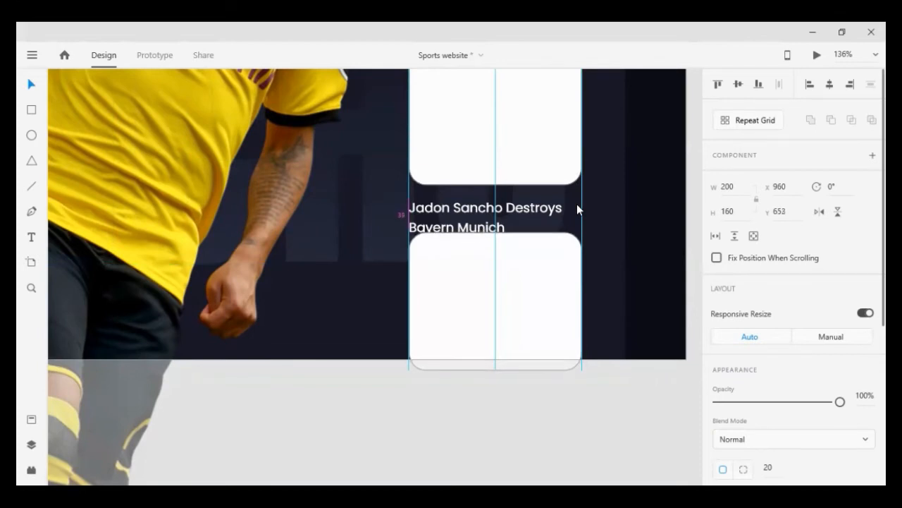
{"action": "key", "text": "Down"}
{"action": "key", "text": "Down"}
{"action": "key", "text": "Down"}
{"action": "key", "text": "Down"}
{"action": "key", "text": "Down"}
{"action": "key", "text": "Down"}
{"action": "key", "text": "Down"}
{"action": "key", "text": "Down"}
{"action": "key", "text": "Down"}
{"action": "key", "text": "Down"}
{"action": "key", "text": "Down"}
{"action": "key", "text": "Down"}
{"action": "key", "text": "Down"}
{"action": "key", "text": "Down"}
{"action": "key", "text": "Down"}
{"action": "key", "text": "Down"}
{"action": "key", "text": "Down"}
{"action": "key", "text": "Down"}
{"action": "key", "text": "Down"}
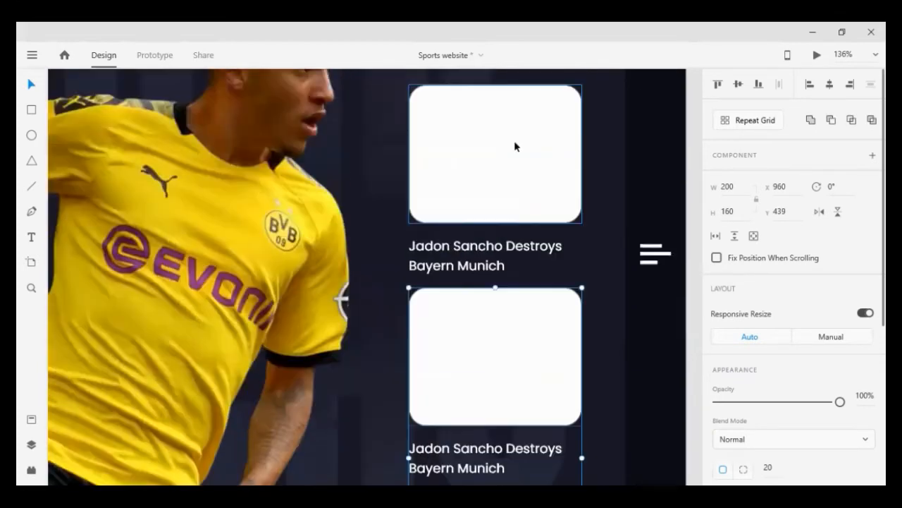
Remove the border from all three white highlight thumbnails.
{"action": "scroll", "coordinate": [737, 268], "scroll_direction": "down", "scroll_amount": 5}
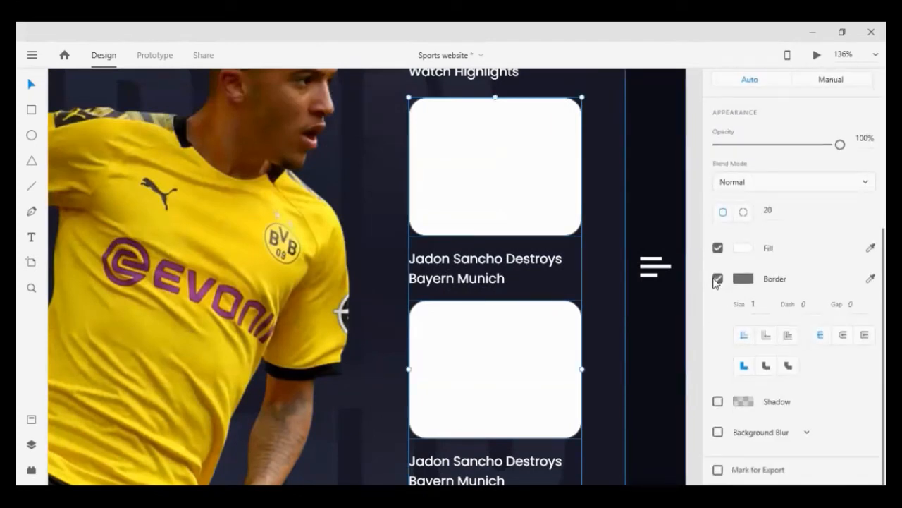
{"action": "key", "text": "Escape"}
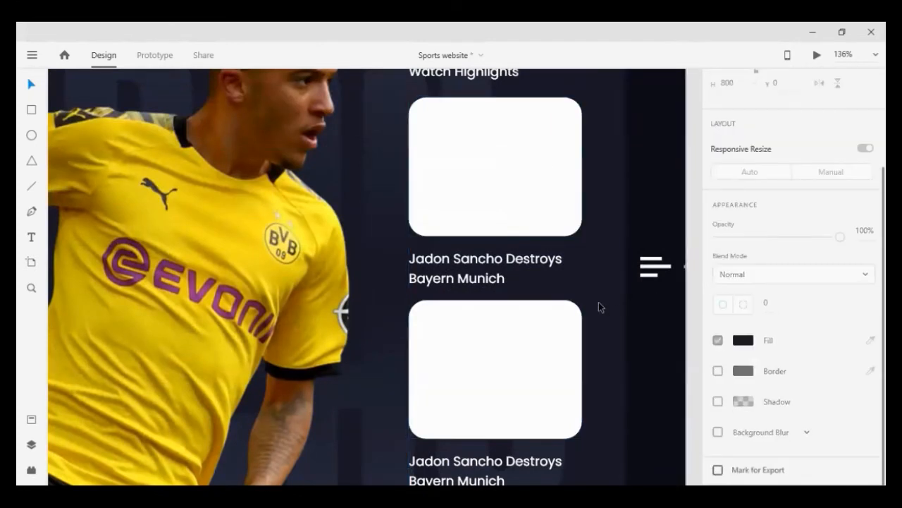
{"action": "scroll", "coordinate": [600, 306], "scroll_direction": "down", "scroll_amount": 1}
{"action": "scroll", "coordinate": [599, 306], "scroll_direction": "down", "scroll_amount": 1}
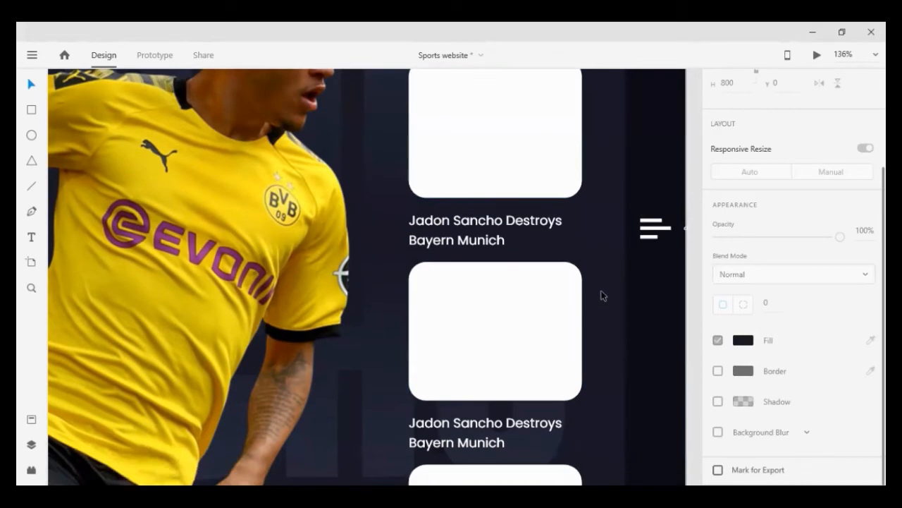
{"action": "scroll", "coordinate": [499, 373], "scroll_direction": "down", "scroll_amount": 1}
{"action": "scroll", "coordinate": [512, 400], "scroll_direction": "down", "scroll_amount": 1}
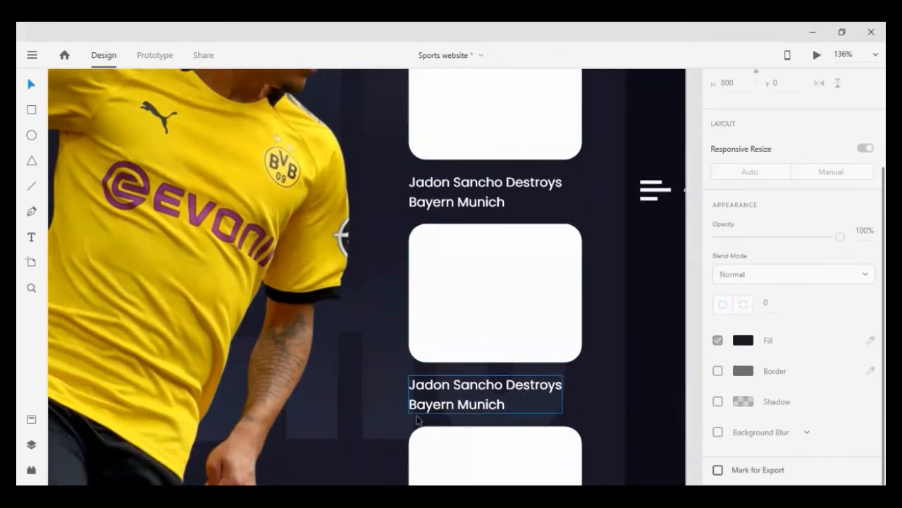
Copy the upper fixture card from the Tottenham Hotspur profile onto the Player Profile JL artboard, at X 392, Y 478.
{"action": "scroll", "coordinate": [520, 400], "scroll_direction": "down", "scroll_amount": 5}
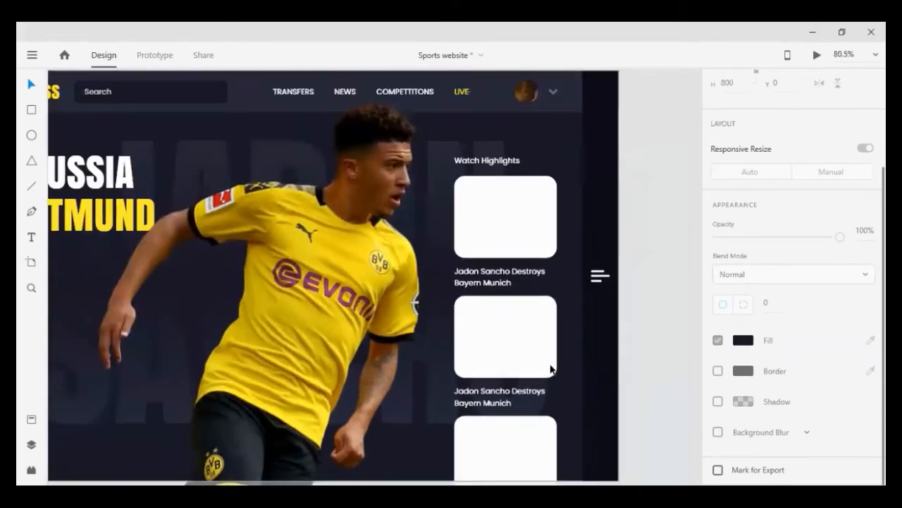
{"action": "scroll", "coordinate": [550, 369], "scroll_direction": "left", "scroll_amount": 3}
{"action": "scroll", "coordinate": [534, 379], "scroll_direction": "left", "scroll_amount": 3}
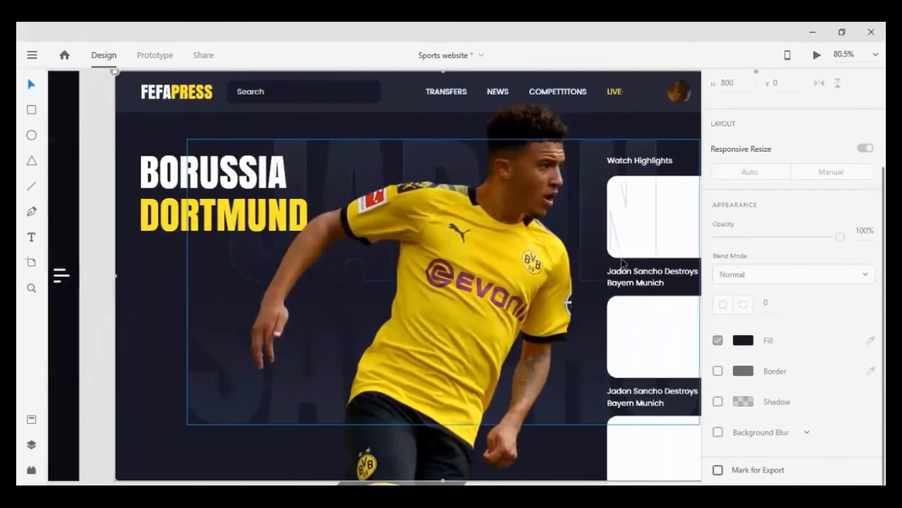
{"action": "scroll", "coordinate": [460, 308], "scroll_direction": "down", "scroll_amount": 3}
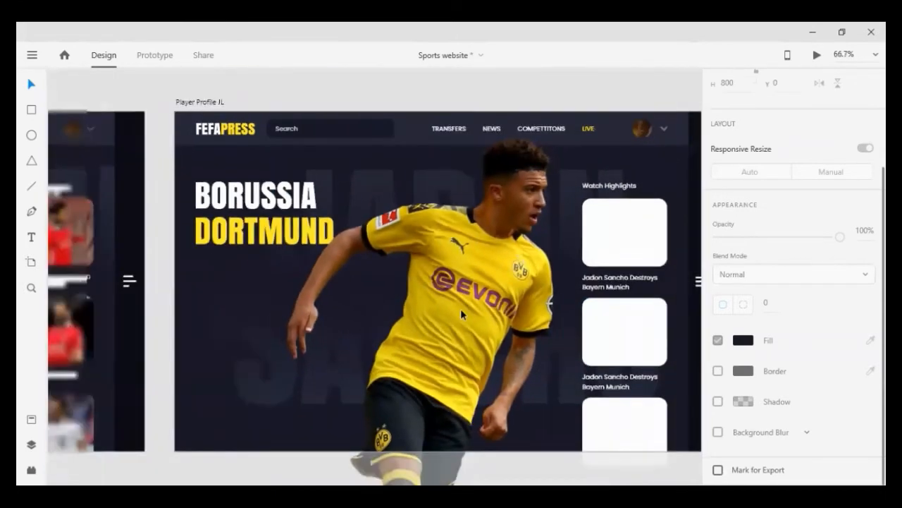
{"action": "scroll", "coordinate": [458, 277], "scroll_direction": "down", "scroll_amount": 3}
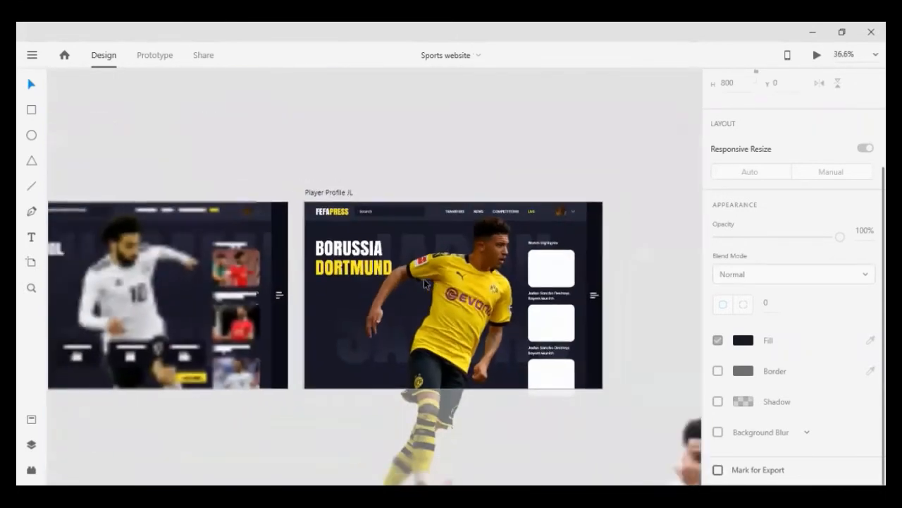
{"action": "scroll", "coordinate": [424, 279], "scroll_direction": "left", "scroll_amount": 4}
{"action": "scroll", "coordinate": [409, 337], "scroll_direction": "left", "scroll_amount": 8}
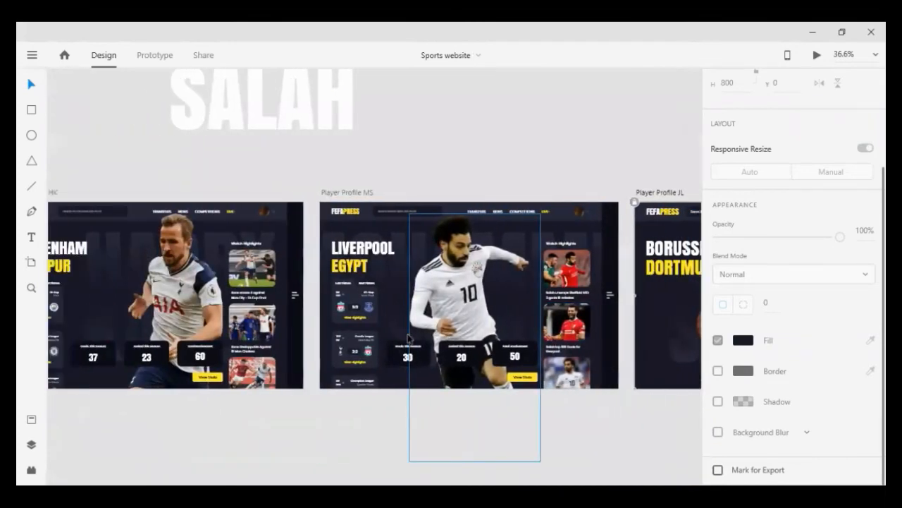
{"action": "scroll", "coordinate": [121, 348], "scroll_direction": "up", "scroll_amount": 10}
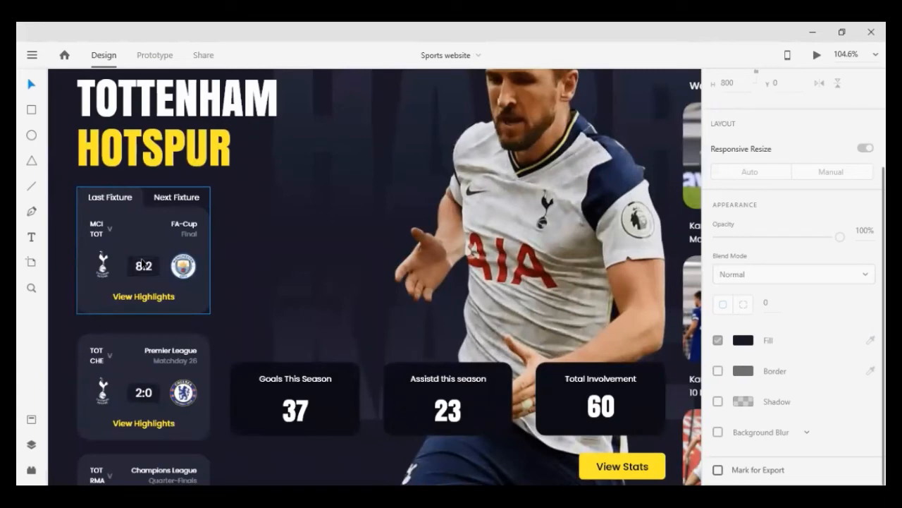
{"action": "scroll", "coordinate": [136, 266], "scroll_direction": "down", "scroll_amount": 2}
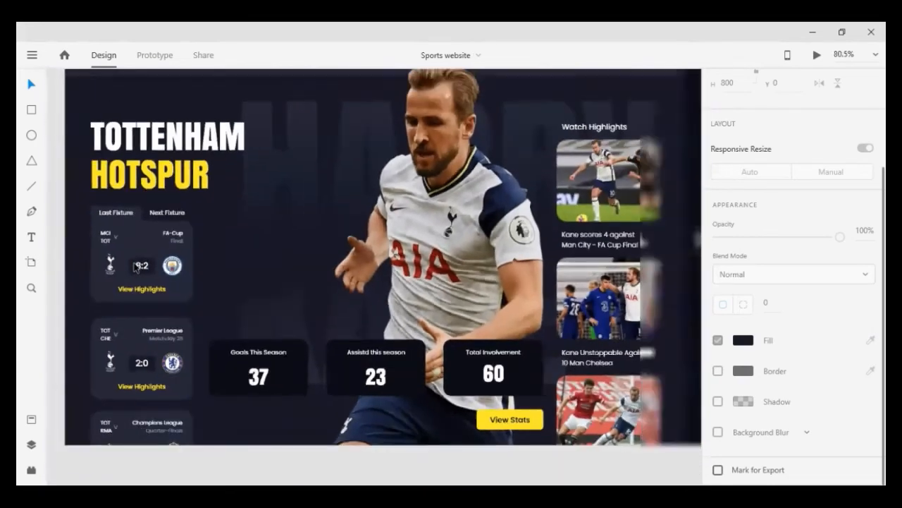
{"action": "left_click", "coordinate": [137, 238]}
{"action": "left_click_drag", "start_coordinate": [137, 238], "coordinate": [443, 295]}
{"action": "scroll", "coordinate": [256, 261], "scroll_direction": "down", "scroll_amount": 3}
{"action": "scroll", "coordinate": [255, 261], "scroll_direction": "down", "scroll_amount": 2}
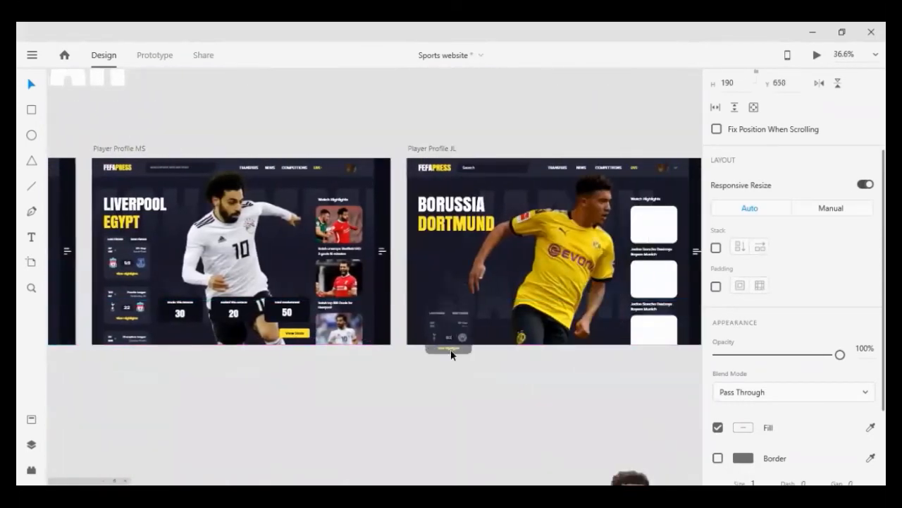
{"action": "left_click_drag", "start_coordinate": [451, 349], "coordinate": [521, 292]}
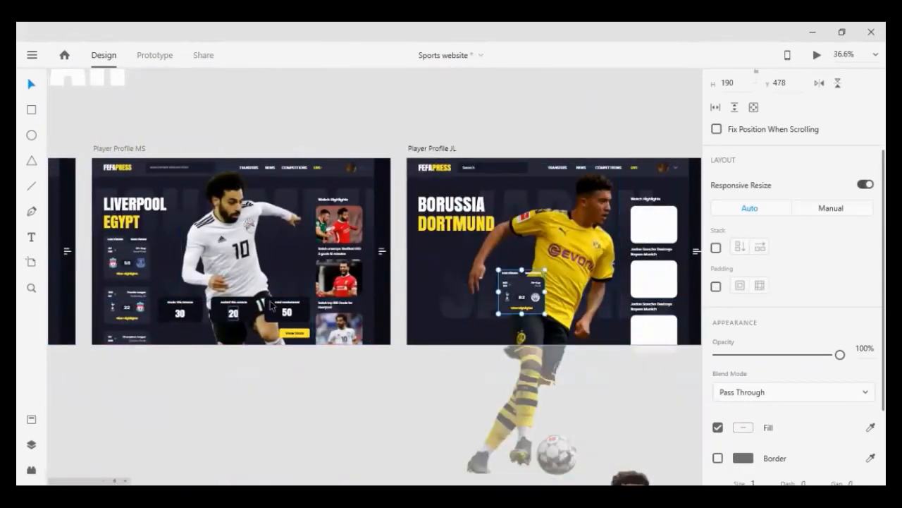
Duplicate the BVB club logo from the logos above the artboards and move the copy over the Player Profile JL artboard.
{"action": "scroll", "coordinate": [271, 304], "scroll_direction": "left", "scroll_amount": 5}
{"action": "scroll", "coordinate": [193, 350], "scroll_direction": "down", "scroll_amount": 1}
{"action": "scroll", "coordinate": [173, 365], "scroll_direction": "down", "scroll_amount": 2}
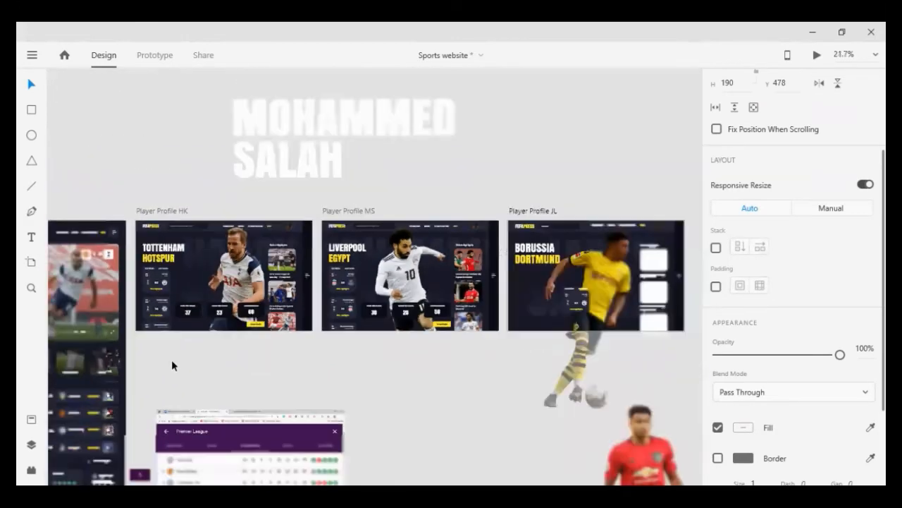
{"action": "scroll", "coordinate": [172, 359], "scroll_direction": "down", "scroll_amount": 4}
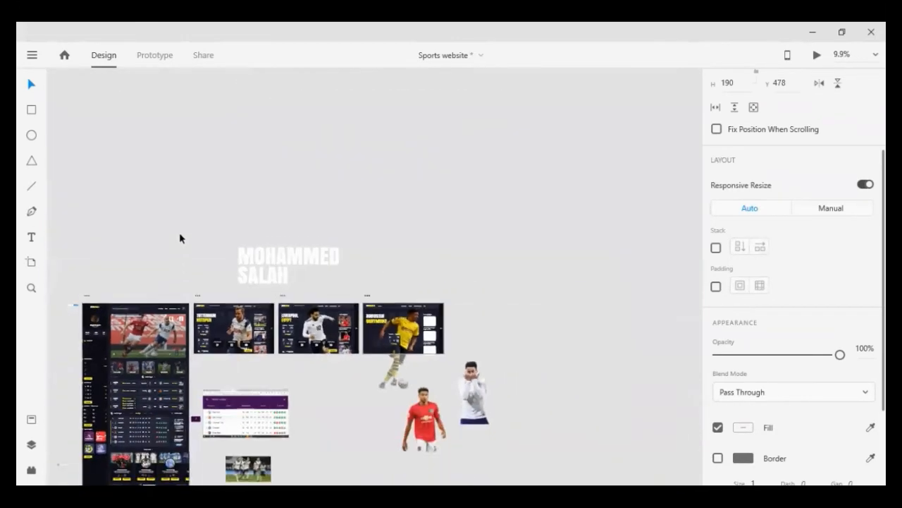
{"action": "scroll", "coordinate": [180, 237], "scroll_direction": "up", "scroll_amount": 5}
{"action": "scroll", "coordinate": [181, 237], "scroll_direction": "down", "scroll_amount": 3}
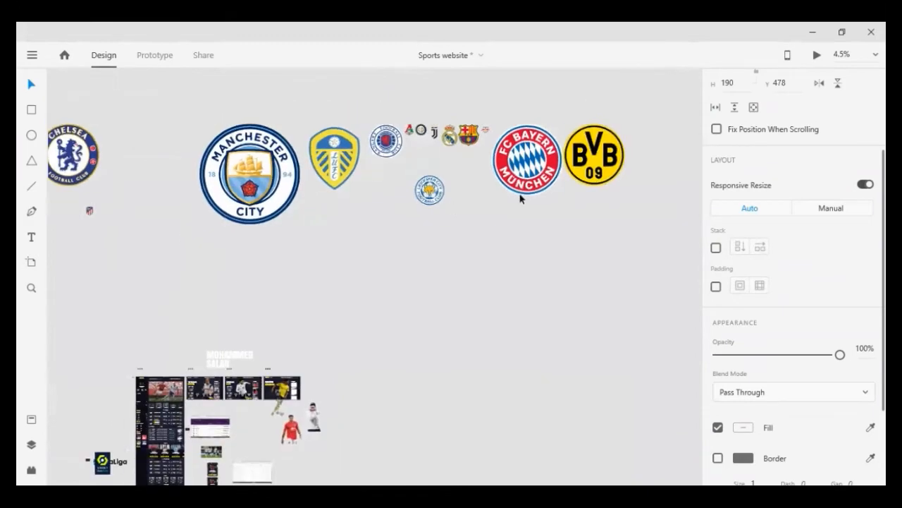
{"action": "left_click_drag", "start_coordinate": [577, 161], "coordinate": [466, 365]}
{"action": "scroll", "coordinate": [466, 350], "scroll_direction": "down", "scroll_amount": 1}
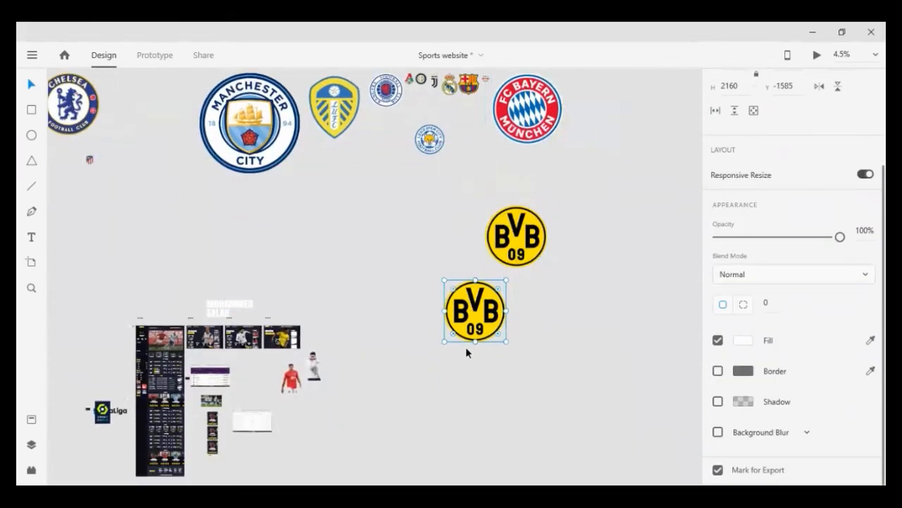
{"action": "scroll", "coordinate": [466, 352], "scroll_direction": "down", "scroll_amount": 1}
{"action": "left_click_drag", "start_coordinate": [468, 273], "coordinate": [267, 328]}
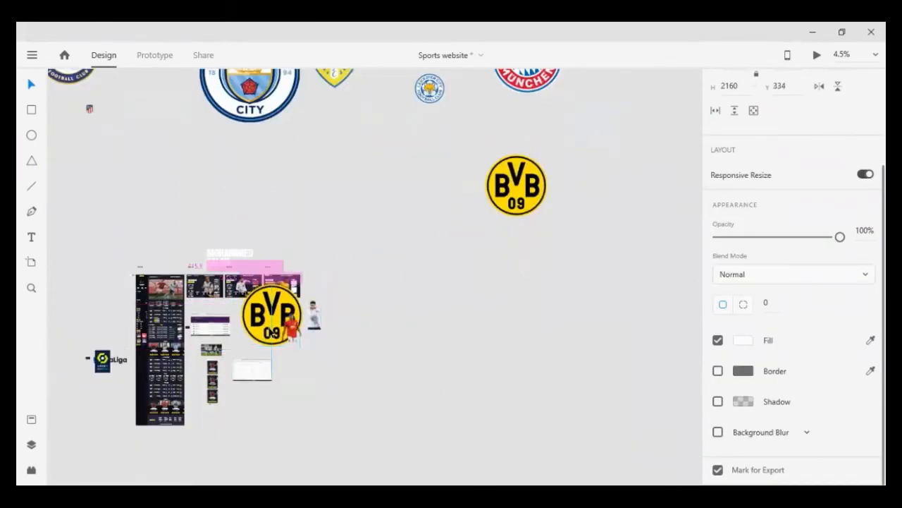
{"action": "scroll", "coordinate": [271, 330], "scroll_direction": "up", "scroll_amount": 6}
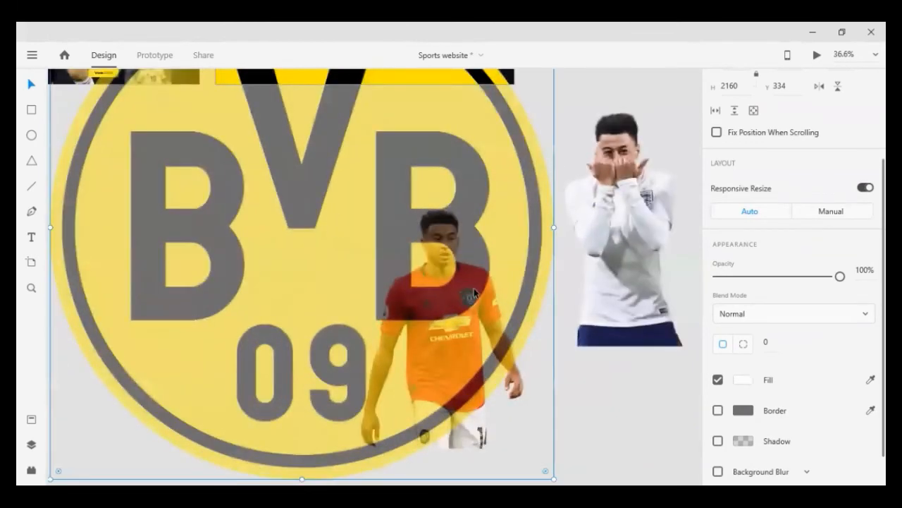
{"action": "left_click_drag", "start_coordinate": [248, 245], "coordinate": [308, 105]}
{"action": "scroll", "coordinate": [322, 197], "scroll_direction": "up", "scroll_amount": 3}
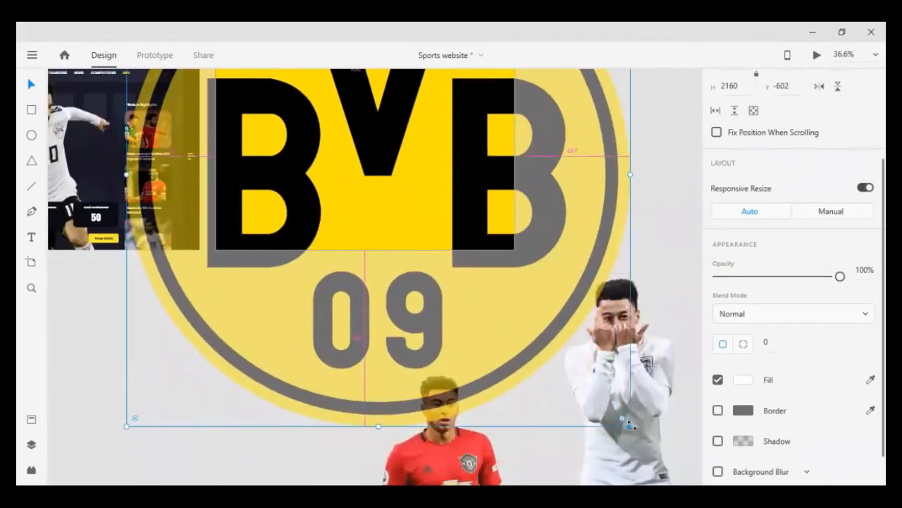
Scale the BVB logo copy down to 50 by 50 and place it below the Dortmund title at X 140, Y 360.
{"action": "left_click_drag", "start_coordinate": [627, 420], "coordinate": [439, 256]}
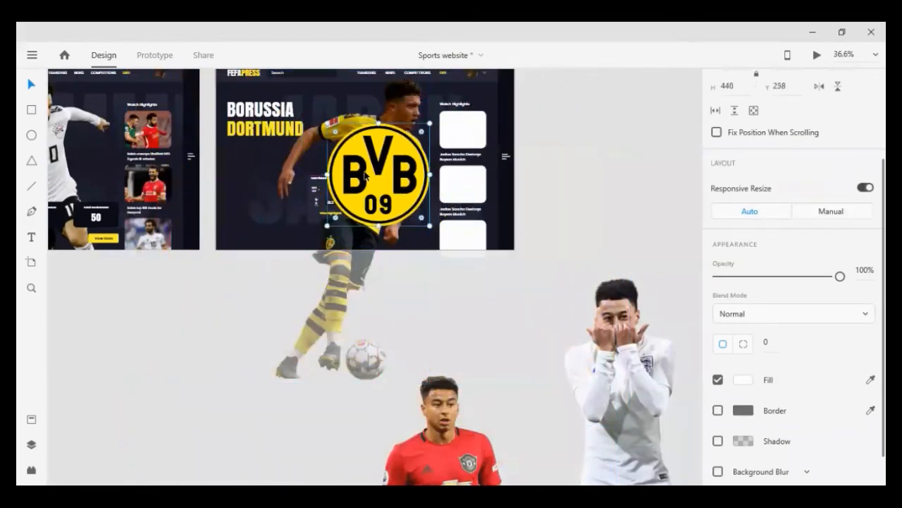
{"action": "left_click_drag", "start_coordinate": [342, 179], "coordinate": [288, 201]}
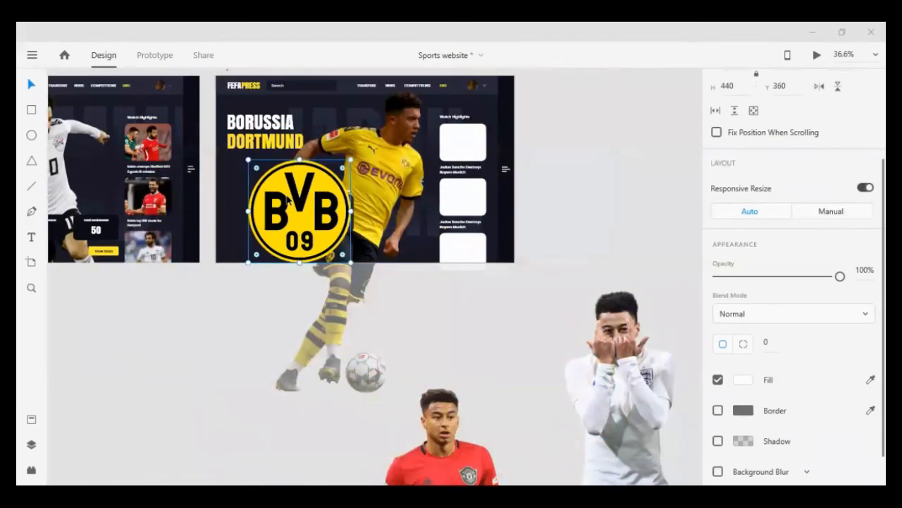
{"action": "scroll", "coordinate": [757, 211], "scroll_direction": "up", "scroll_amount": 3}
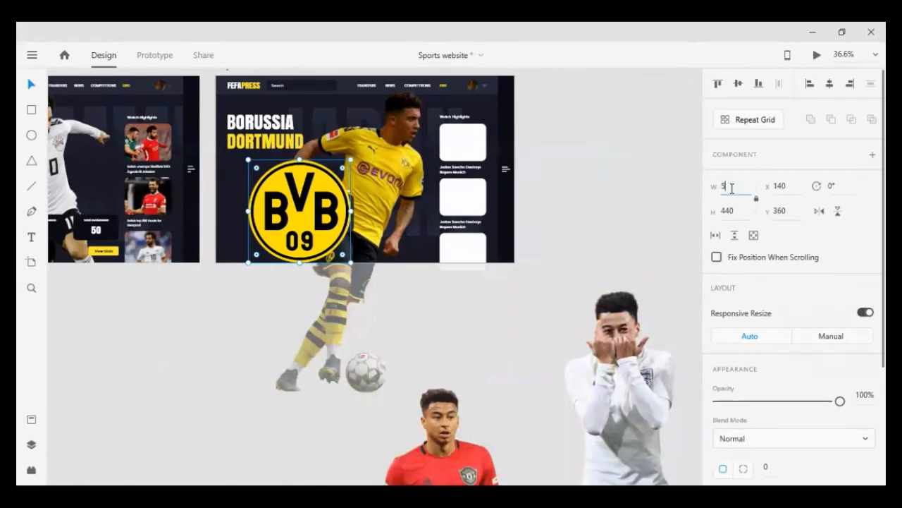
{"action": "left_click", "coordinate": [730, 186]}
{"action": "type", "text": "50"}
{"action": "key", "text": "Return"}
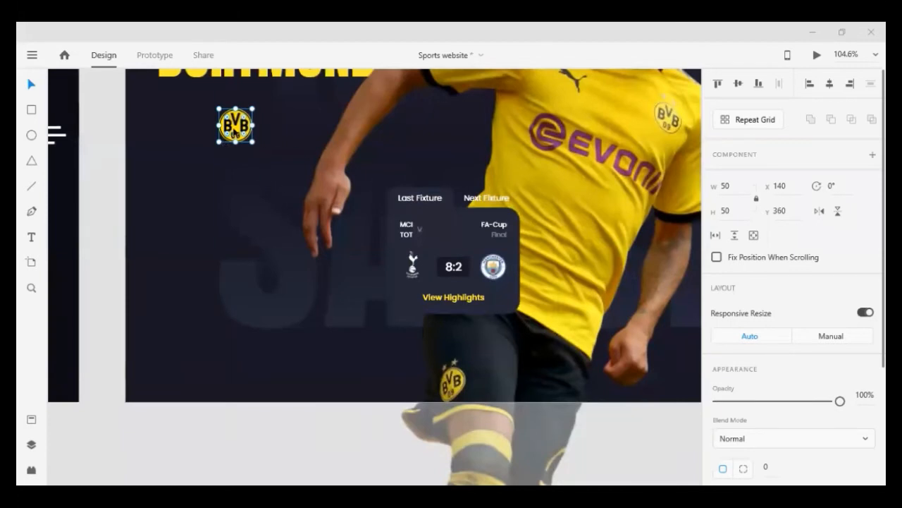
Move the small BVB logo beside the copied fixture card, at X 627, Y 623.
{"action": "left_click_drag", "start_coordinate": [235, 125], "coordinate": [560, 301]}
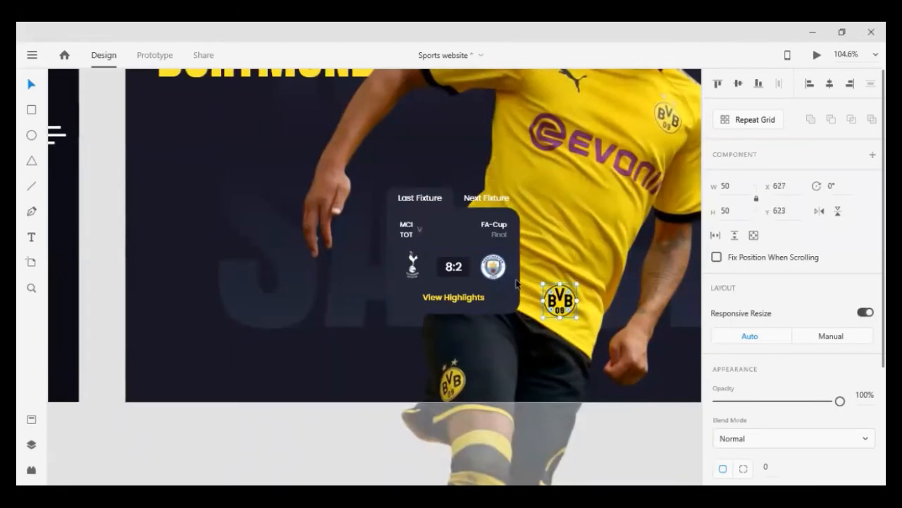
{"action": "left_click", "coordinate": [455, 237]}
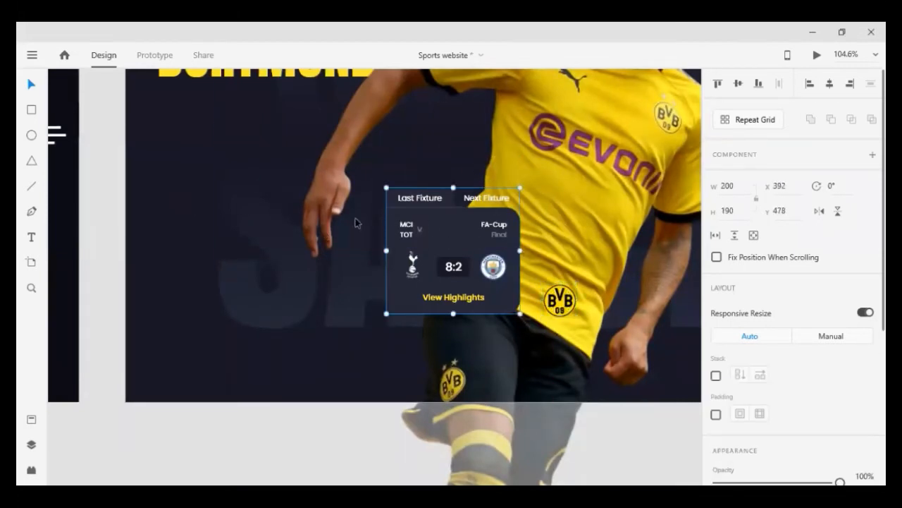
{"action": "left_click", "coordinate": [220, 254]}
{"action": "scroll", "coordinate": [332, 249], "scroll_direction": "down", "scroll_amount": 1}
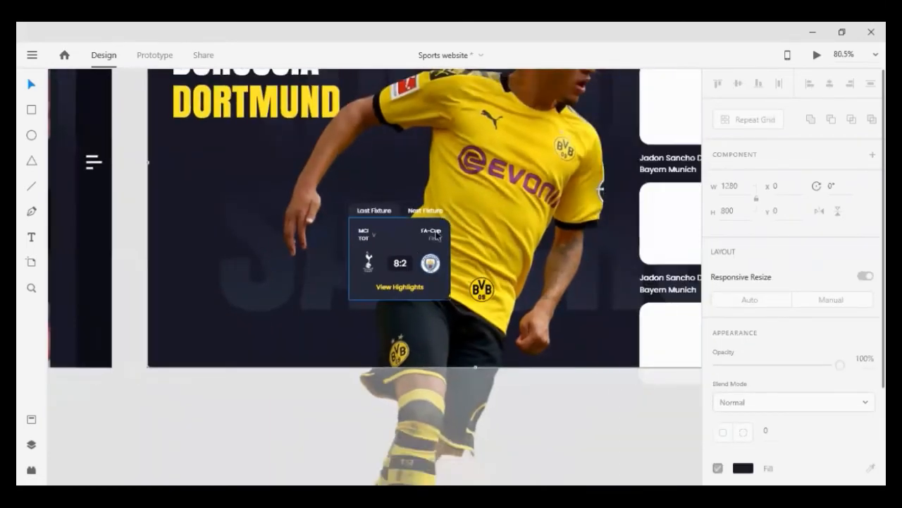
Duplicate the upper white highlight card and place the copy below the Dortmund title at X 47, Y 413.
{"action": "scroll", "coordinate": [605, 146], "scroll_direction": "down", "scroll_amount": 1}
{"action": "left_click", "coordinate": [605, 146]}
{"action": "left_click_drag", "start_coordinate": [637, 134], "coordinate": [288, 220]}
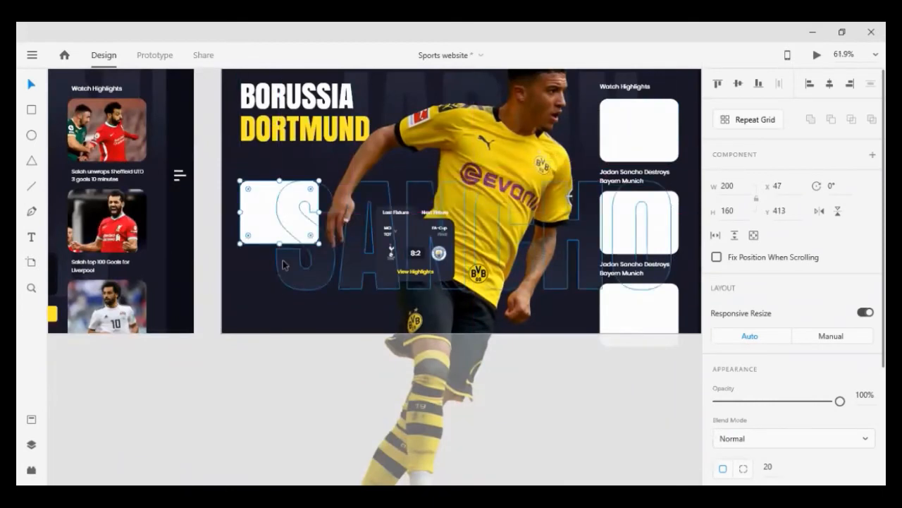
{"action": "scroll", "coordinate": [282, 264], "scroll_direction": "up", "scroll_amount": 1}
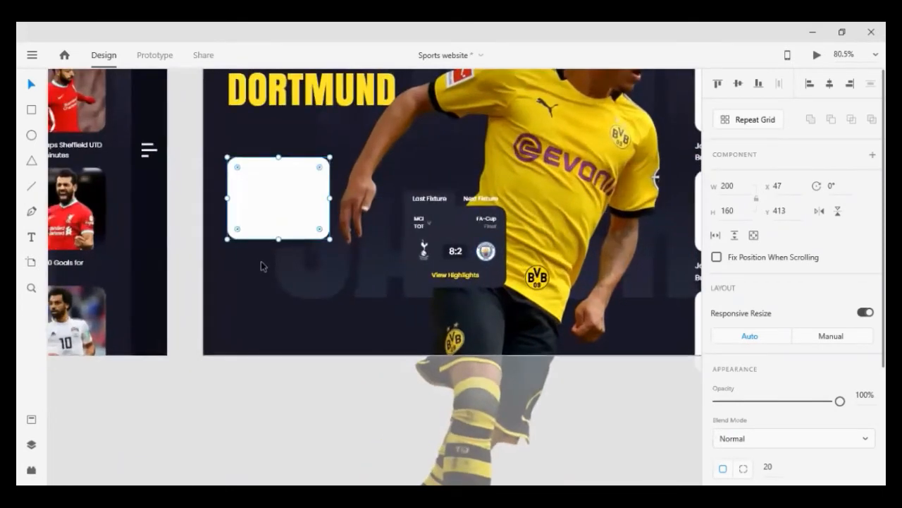
{"action": "scroll", "coordinate": [261, 261], "scroll_direction": "left", "scroll_amount": 2}
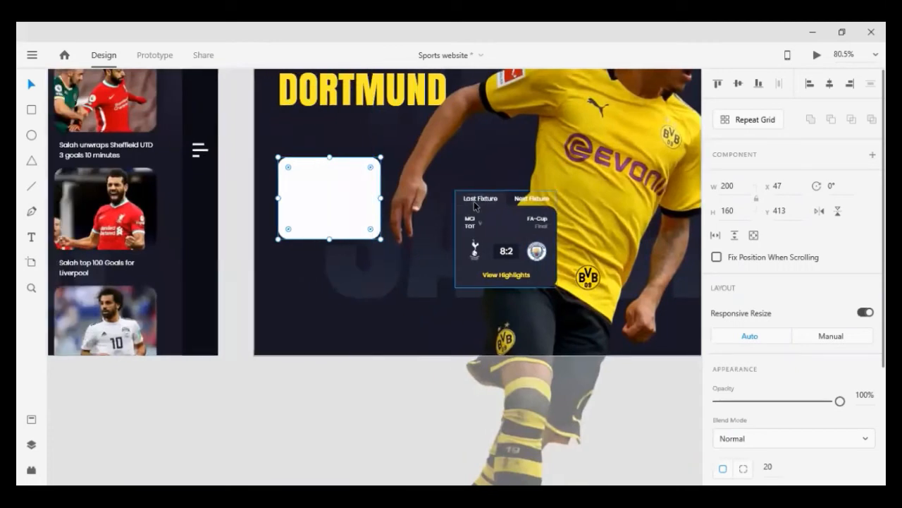
Duplicate the "Jadon Sancho Destroys Bayern Munich" caption and place the copy above the new white card at X 52, Y 356.
{"action": "scroll", "coordinate": [353, 233], "scroll_direction": "up", "scroll_amount": 1}
{"action": "scroll", "coordinate": [372, 210], "scroll_direction": "down", "scroll_amount": 4}
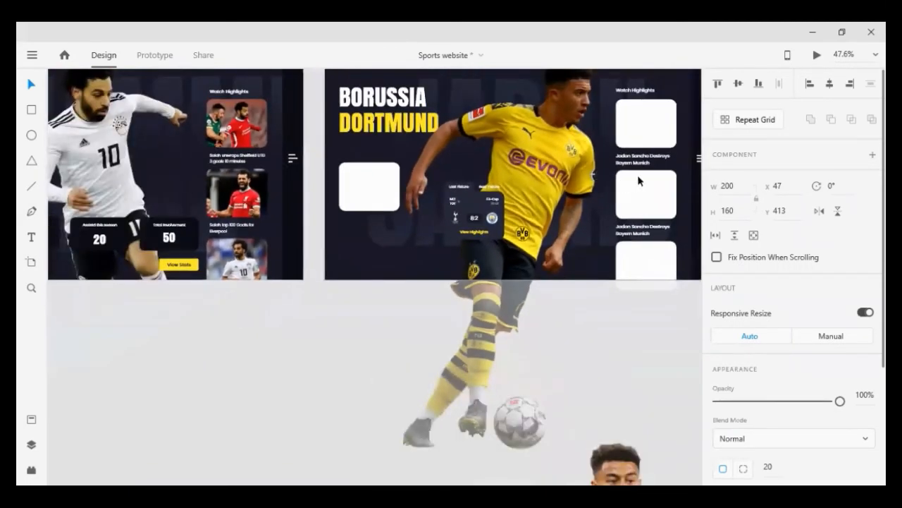
{"action": "left_click", "coordinate": [639, 164]}
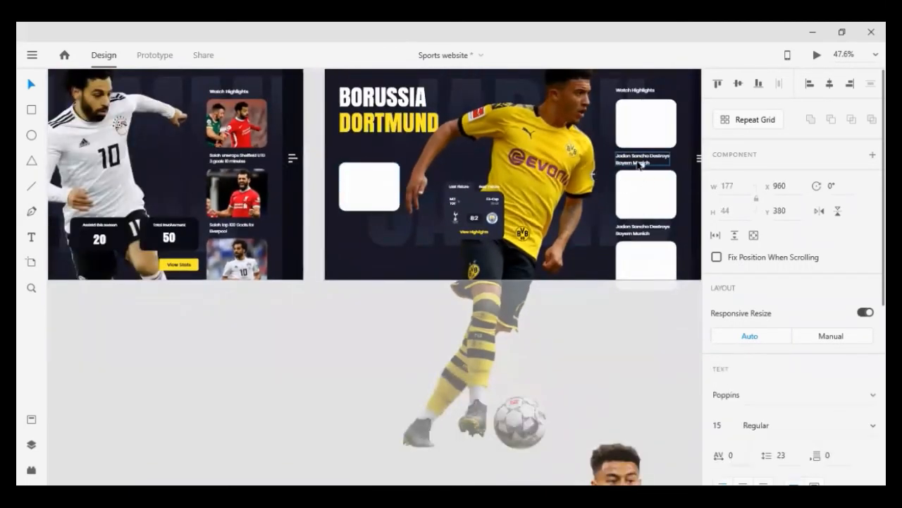
{"action": "left_click_drag", "start_coordinate": [638, 165], "coordinate": [362, 161]}
{"action": "scroll", "coordinate": [361, 160], "scroll_direction": "up", "scroll_amount": 5}
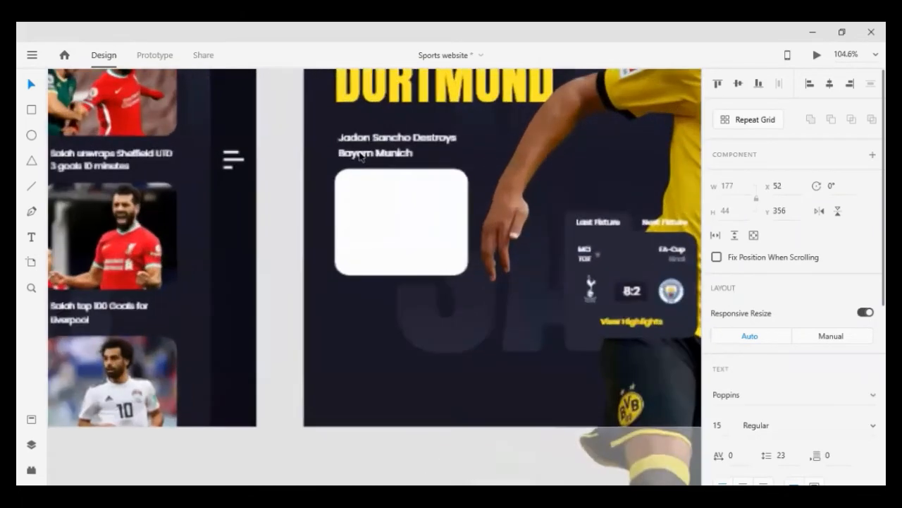
Replace the copied caption's text with "Last Fixture".
{"action": "double_click", "coordinate": [396, 154]}
{"action": "key", "text": "ctrl+a"}
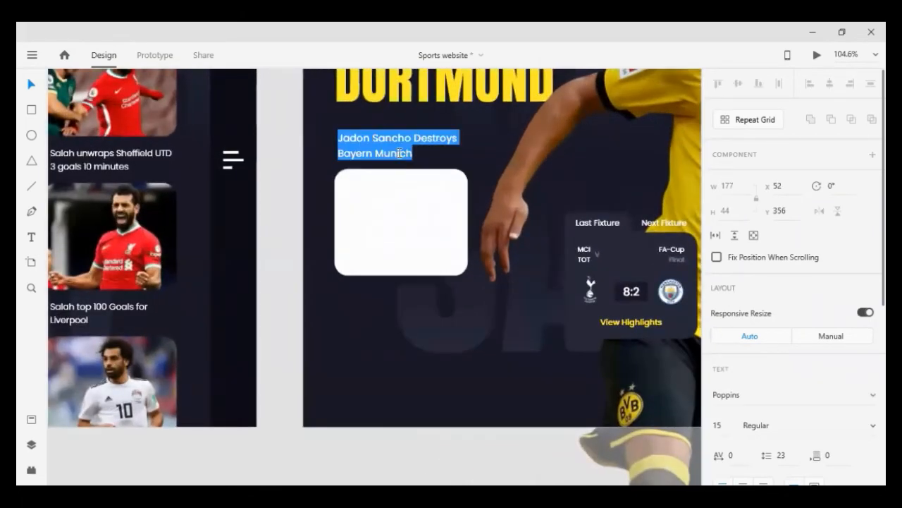
{"action": "type", "text": "Last Fixture"}
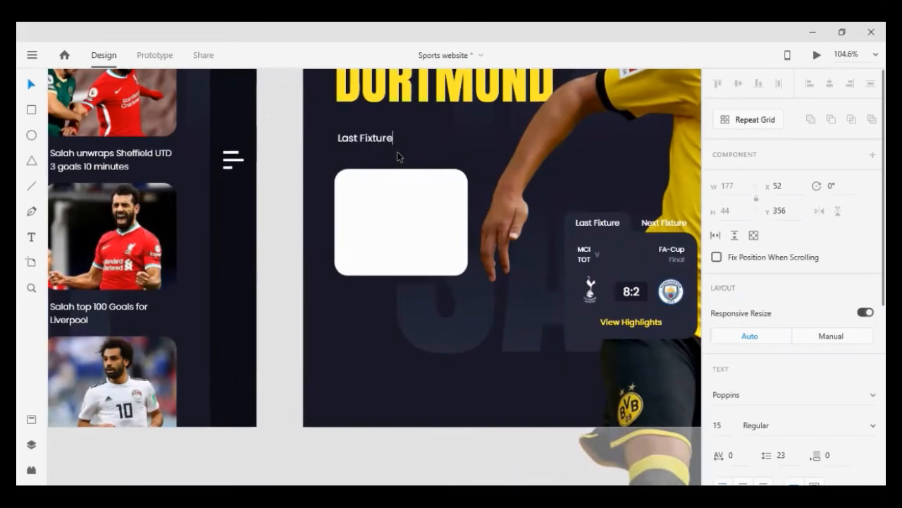
{"action": "key", "text": "Escape"}
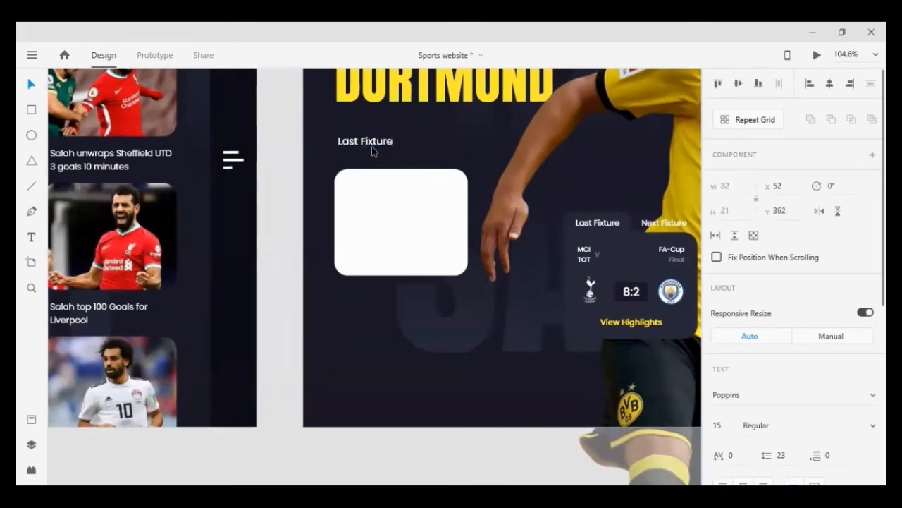
Move the Last Fixture label closer to the card at Y 379 and add a copy beside it at X 151 reading "Next Fixture".
{"action": "left_click_drag", "start_coordinate": [372, 146], "coordinate": [391, 157]}
{"action": "double_click", "coordinate": [422, 158]}
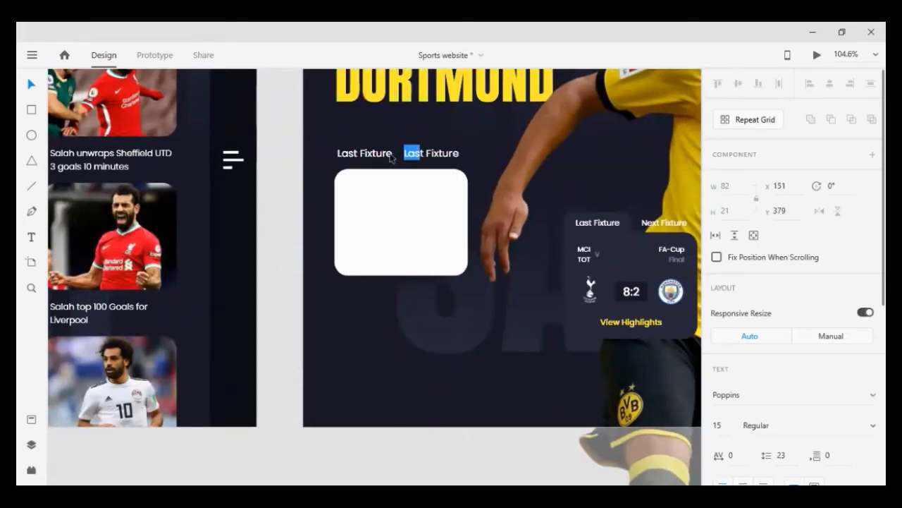
{"action": "type", "text": "Next"}
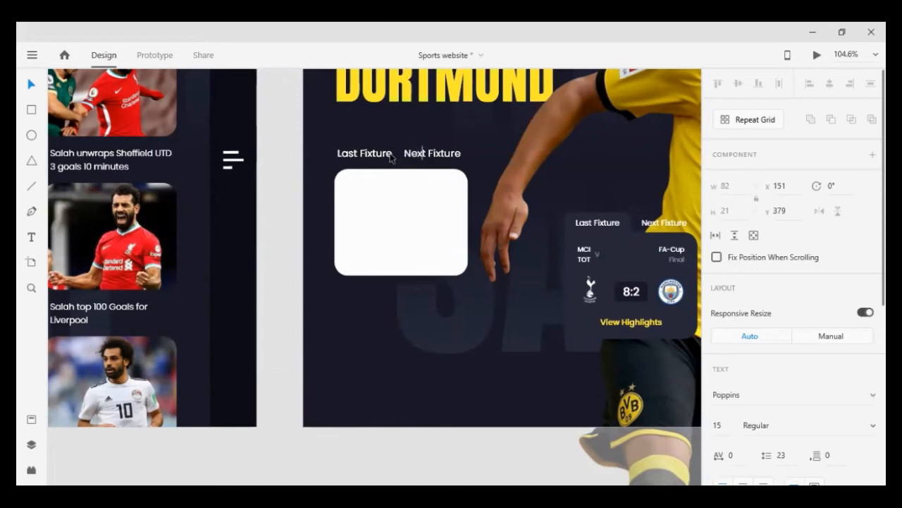
{"action": "key", "text": "Delete"}
{"action": "key", "text": "Escape"}
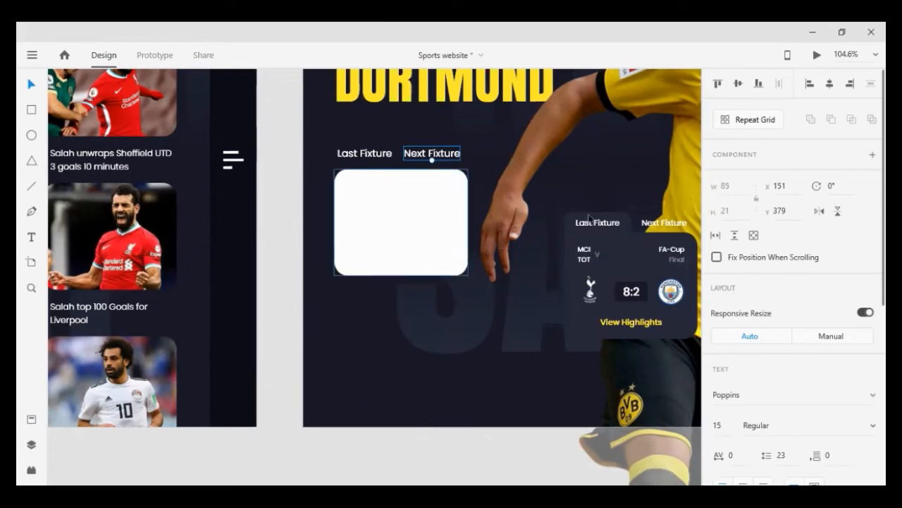
{"action": "left_click", "coordinate": [324, 217]}
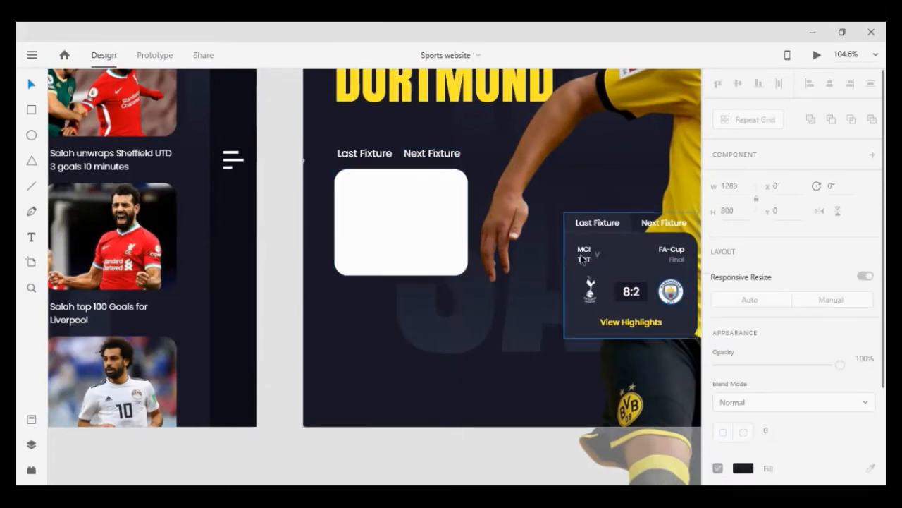
Fill the new white card with the dark colour sampled from the existing fixture card.
{"action": "left_click", "coordinate": [411, 204]}
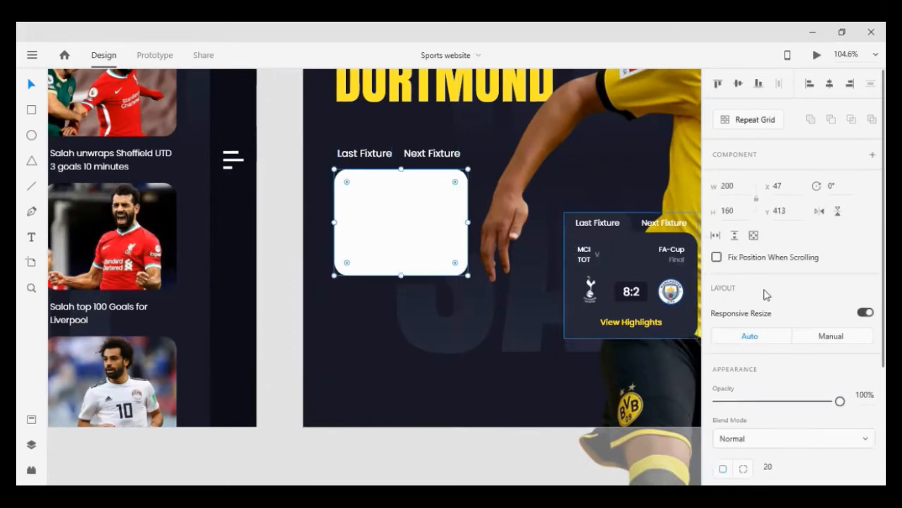
{"action": "scroll", "coordinate": [764, 294], "scroll_direction": "down", "scroll_amount": 3}
{"action": "left_click", "coordinate": [871, 379]}
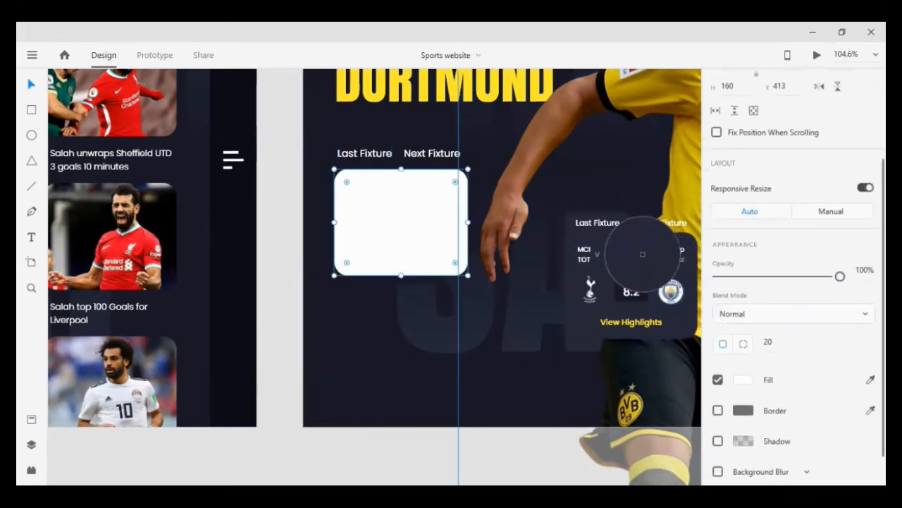
{"action": "left_click", "coordinate": [619, 252]}
{"action": "left_click", "coordinate": [362, 125]}
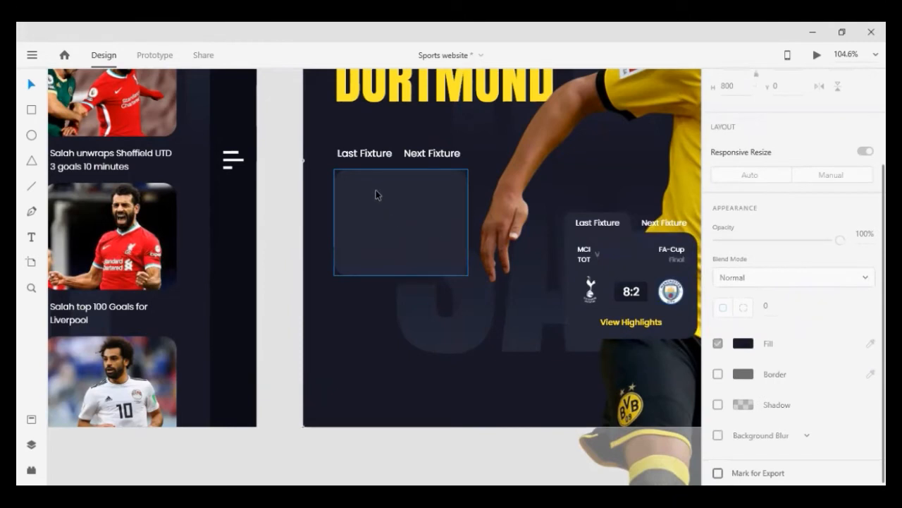
{"action": "left_click", "coordinate": [357, 191]}
{"action": "left_click", "coordinate": [372, 155]}
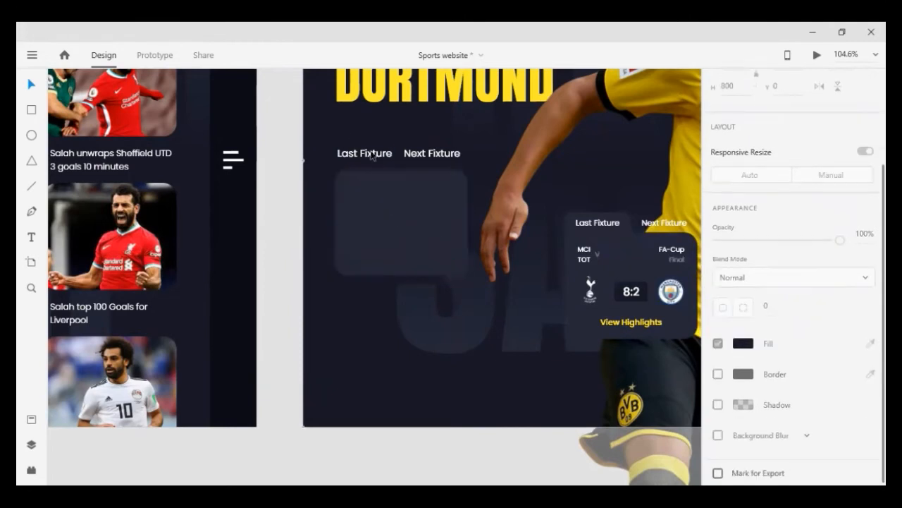
{"action": "left_click", "coordinate": [427, 213]}
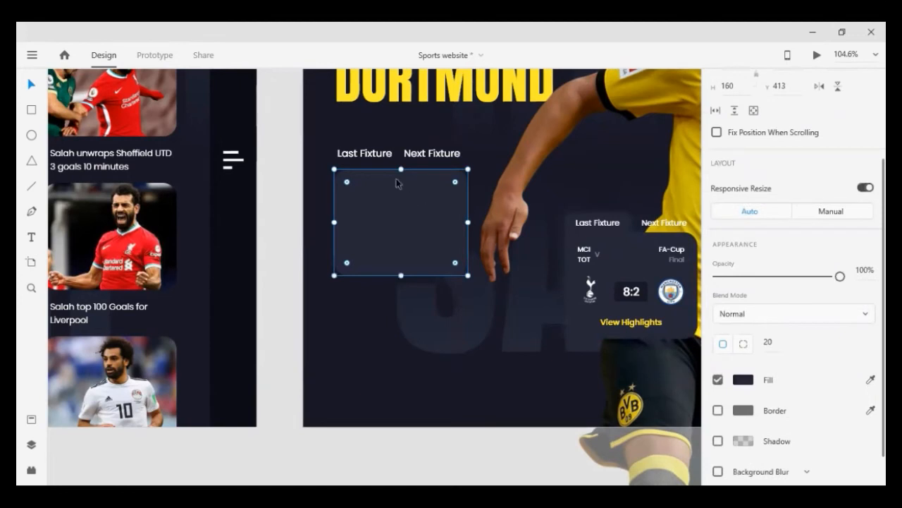
Draw a rectangle of about 93 by 39 over the Last Fixture label, resting on the card's upper edge at X 47, Y 374.
{"action": "scroll", "coordinate": [396, 183], "scroll_direction": "up", "scroll_amount": 2}
{"action": "left_click", "coordinate": [323, 160]}
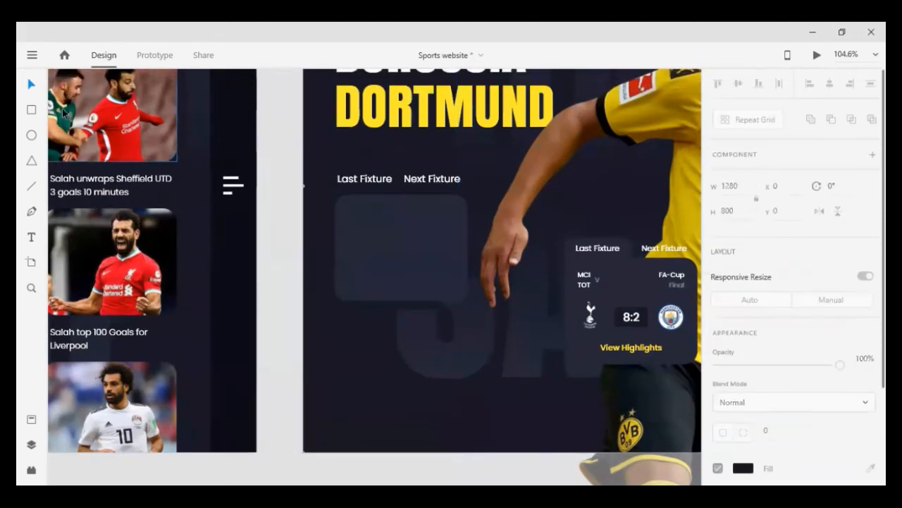
{"action": "left_click", "coordinate": [31, 111]}
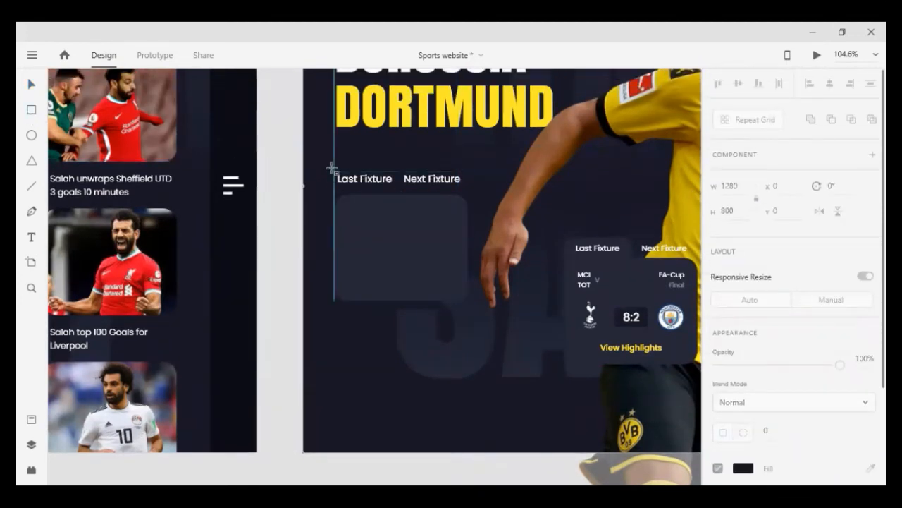
{"action": "left_click_drag", "start_coordinate": [335, 169], "coordinate": [397, 195]}
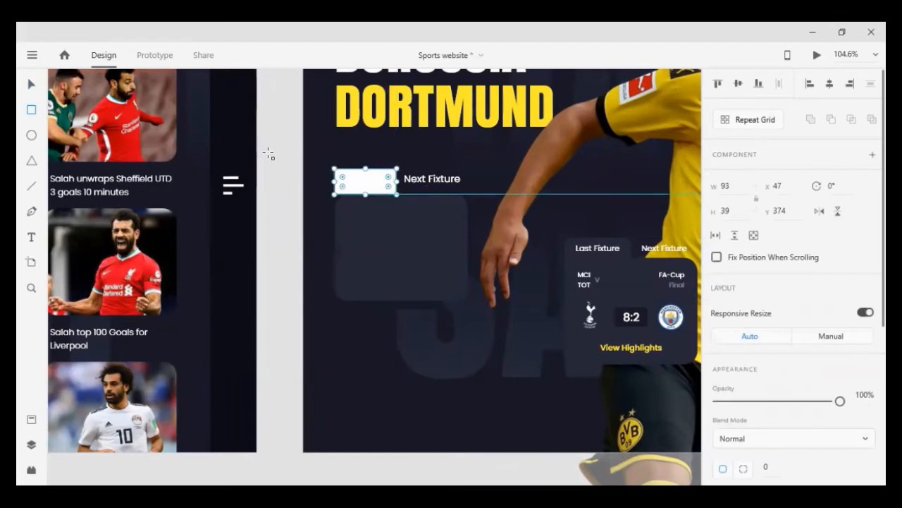
Set the width of the rectangle over the Last Fixture label to 100.
{"action": "left_click", "coordinate": [31, 84]}
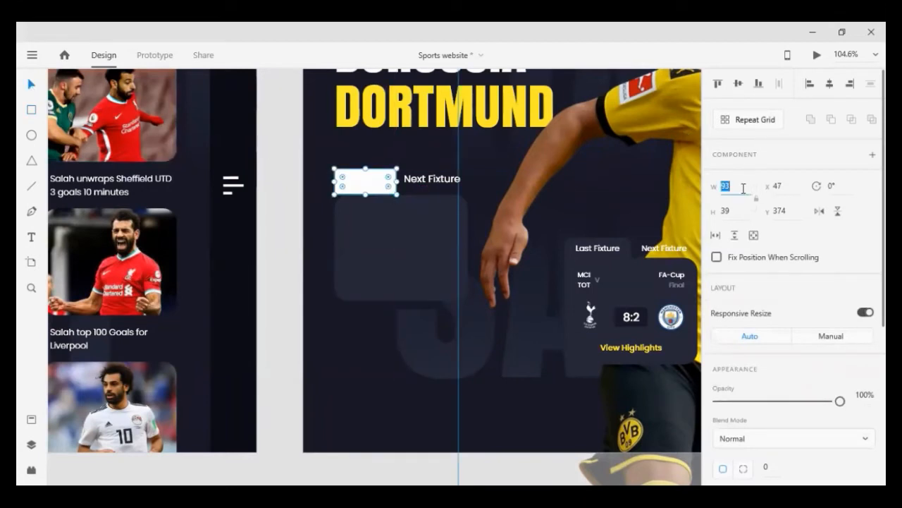
{"action": "key", "text": "Up"}
{"action": "key", "text": "Up"}
{"action": "key", "text": "Up"}
{"action": "key", "text": "Up"}
{"action": "key", "text": "Up"}
{"action": "key", "text": "Up"}
{"action": "key", "text": "Up"}
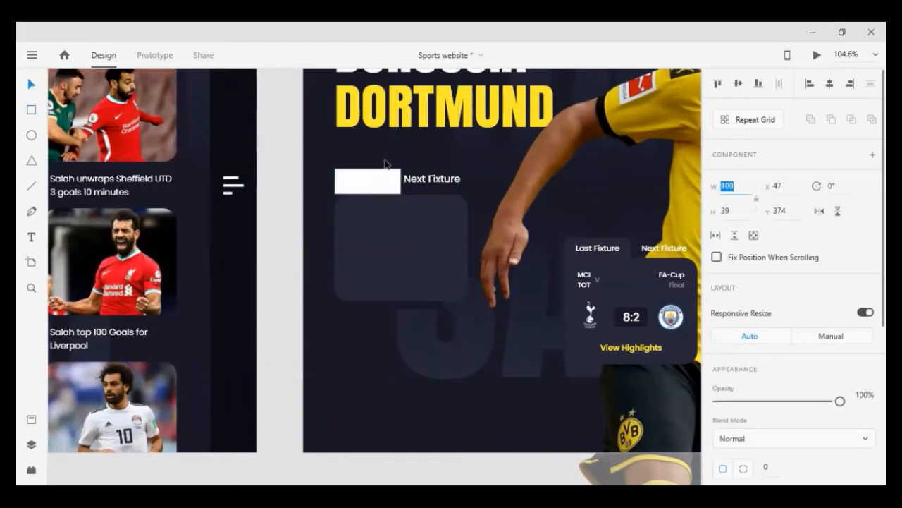
Switch the dark card to individual corner radii and square off its top-left corner under the tab rectangle.
{"action": "left_click", "coordinate": [378, 216]}
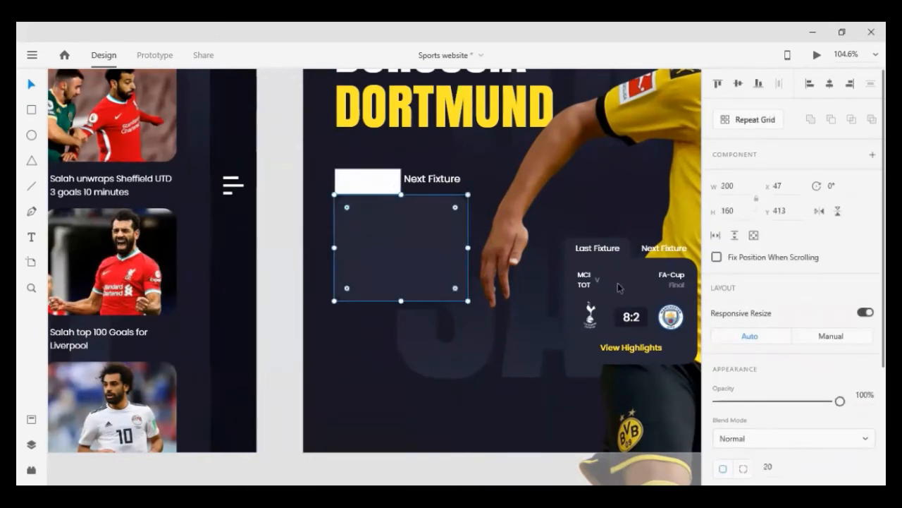
{"action": "left_click", "coordinate": [743, 468]}
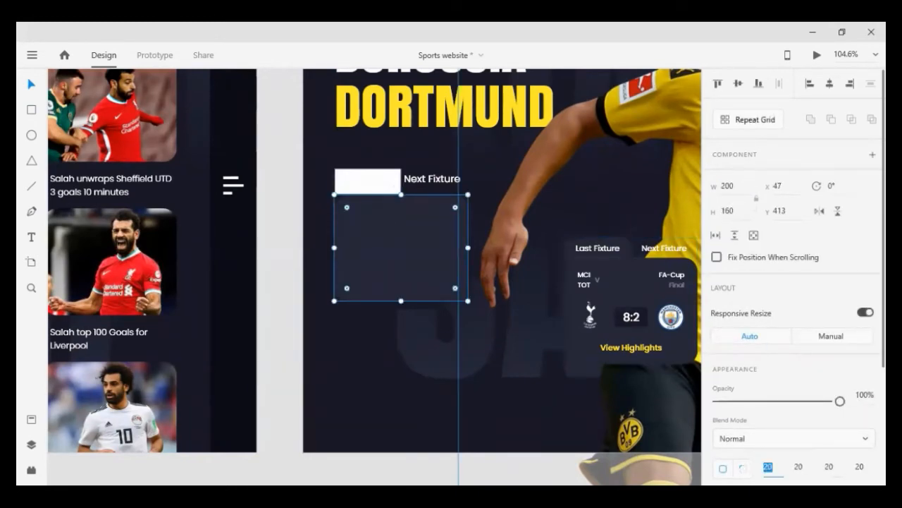
{"action": "key", "text": "shift+Up"}
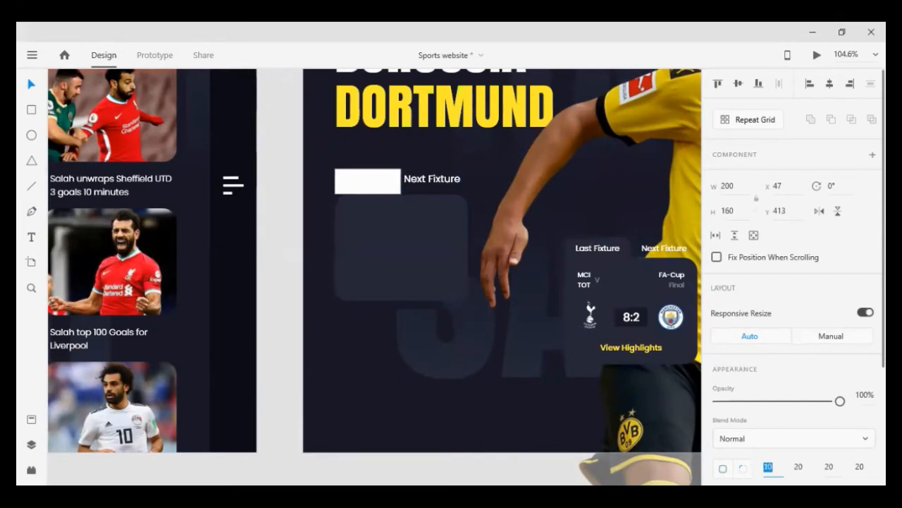
Give the white tab rectangle individual corner radii, with 10 on both upper corners and 0 on the lower ones.
{"action": "left_click", "coordinate": [370, 172]}
{"action": "scroll", "coordinate": [767, 383], "scroll_direction": "down", "scroll_amount": 3}
{"action": "left_click", "coordinate": [744, 342]}
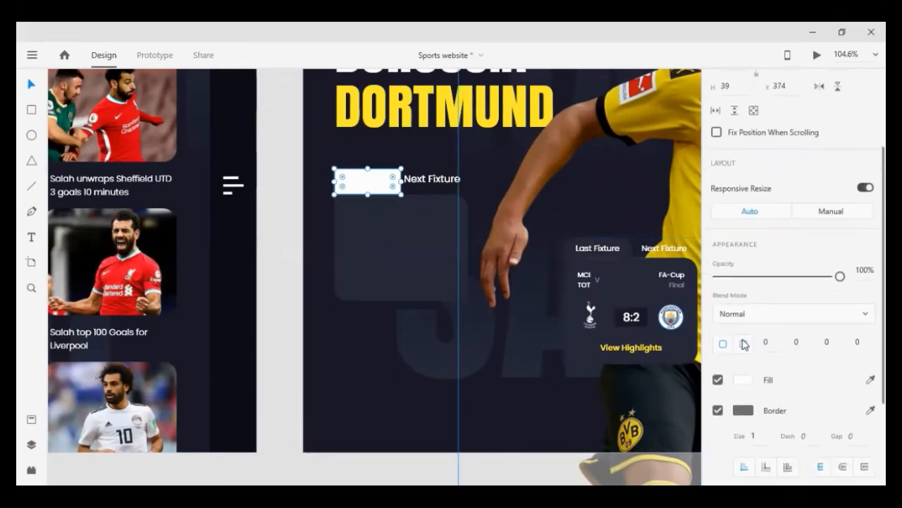
{"action": "key", "text": "shift+Up"}
{"action": "left_click", "coordinate": [797, 342]}
{"action": "key", "text": "shift+Up"}
Fill the tab rectangle with the colour sampled from the dark card and remove its border.
{"action": "left_click", "coordinate": [378, 192]}
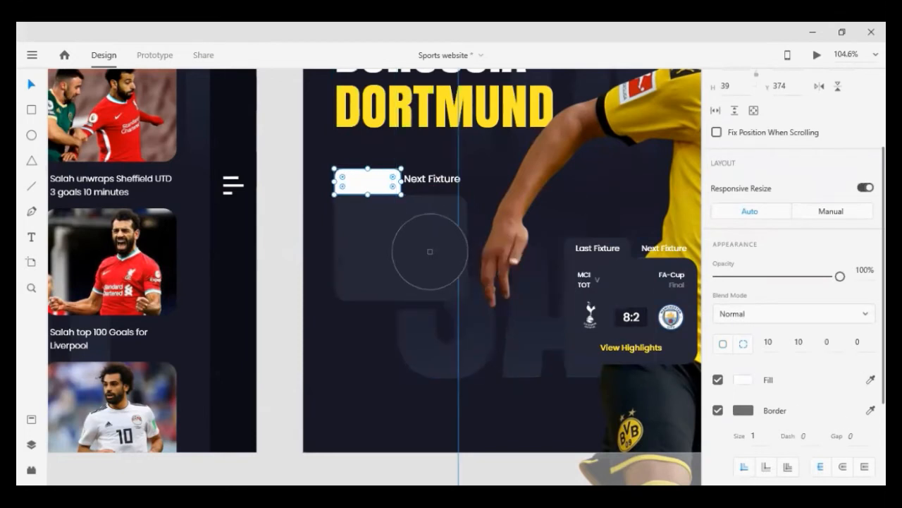
{"action": "left_click", "coordinate": [428, 249]}
{"action": "left_click", "coordinate": [719, 411]}
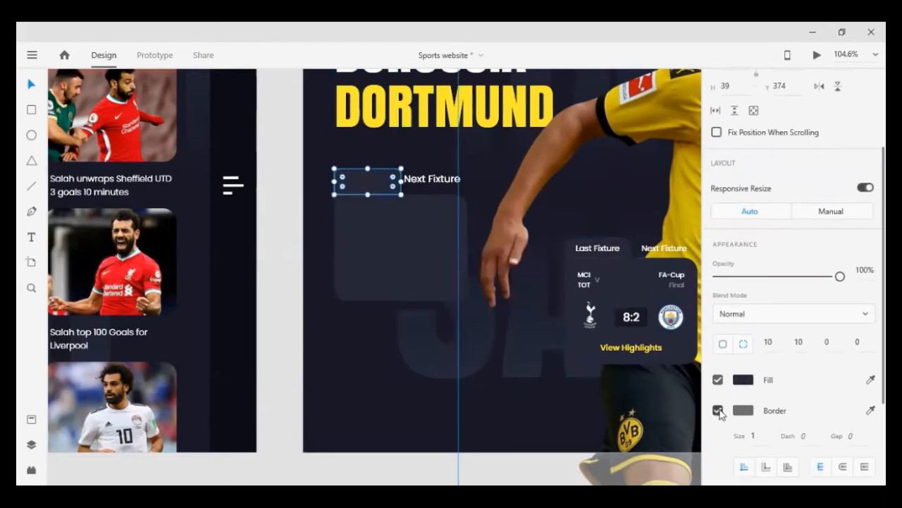
Send the tab rectangle and the dark card behind the Last Fixture and Next Fixture labels.
{"action": "left_click", "coordinate": [379, 254]}
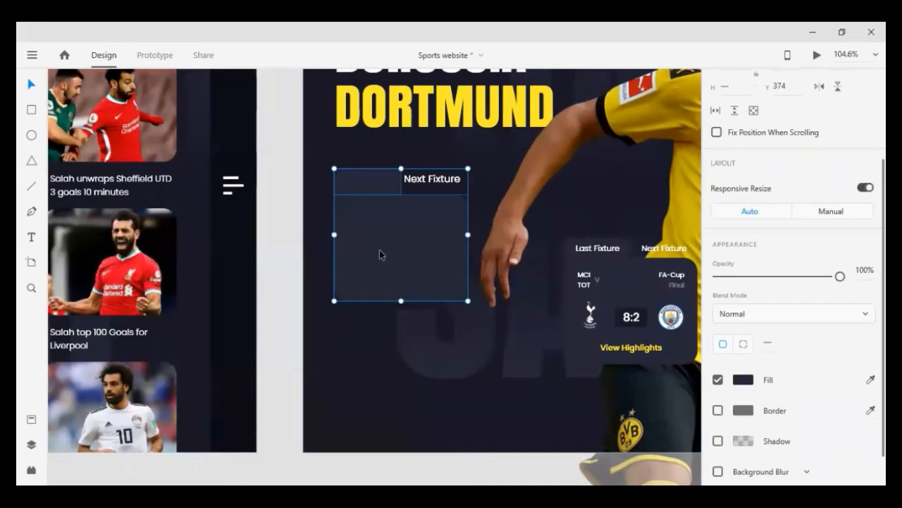
{"action": "key", "text": "ctrl+shift+["}
{"action": "left_click", "coordinate": [367, 178], "text": "shift"}
{"action": "left_click", "coordinate": [422, 177], "text": "shift"}
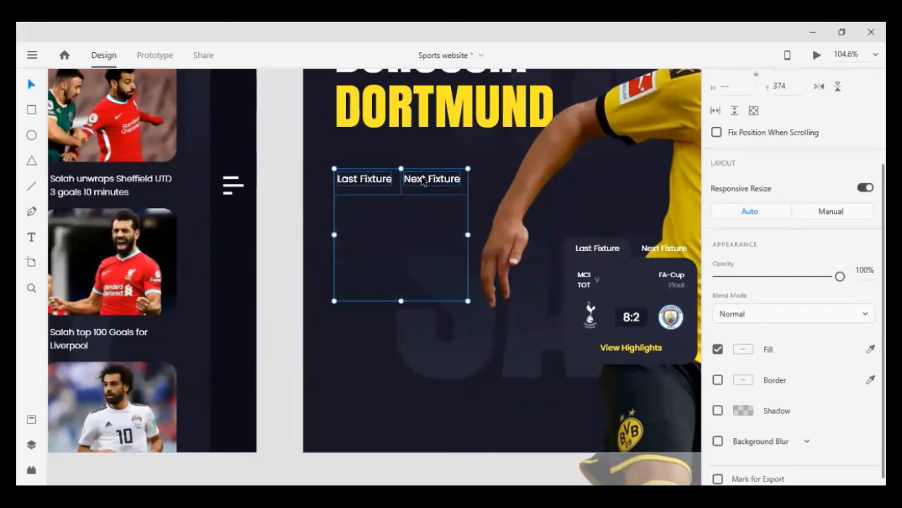
{"action": "left_click", "coordinate": [400, 152]}
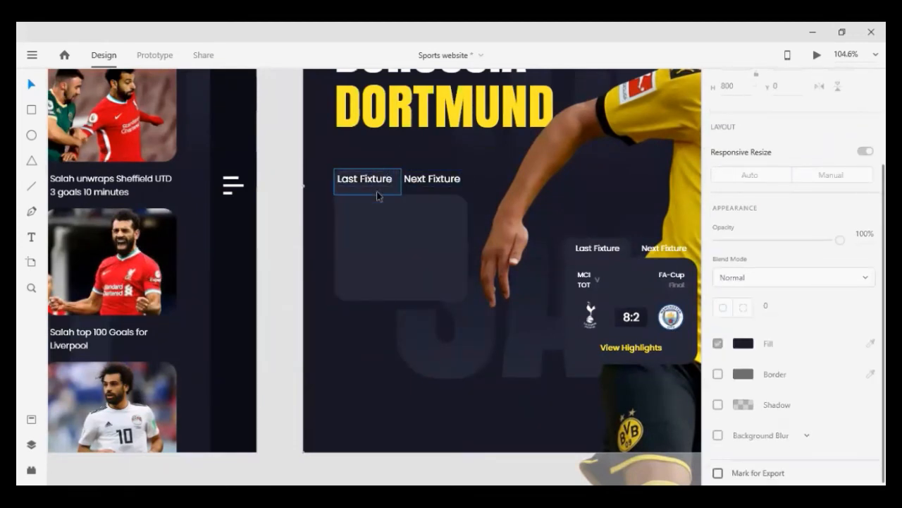
Set the font size of the new Last Fixture and Next Fixture labels to 13.
{"action": "left_click", "coordinate": [580, 251]}
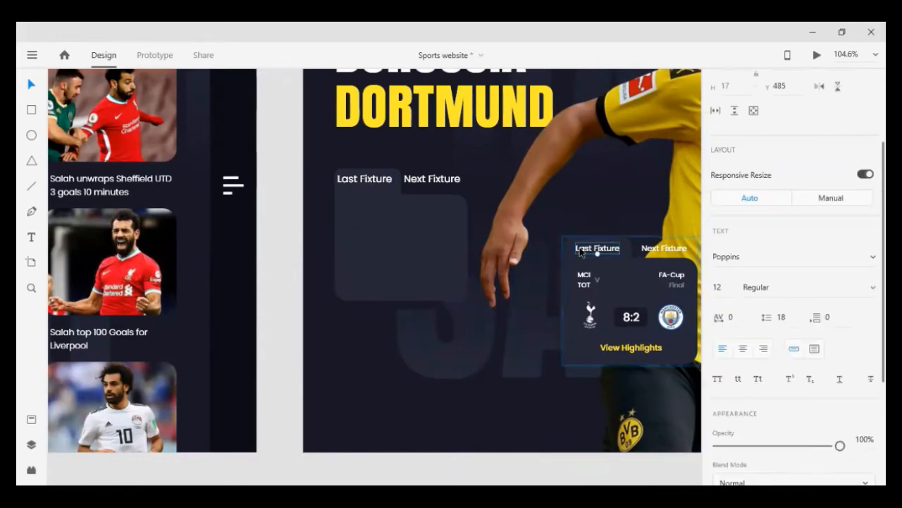
{"action": "left_click", "coordinate": [365, 179]}
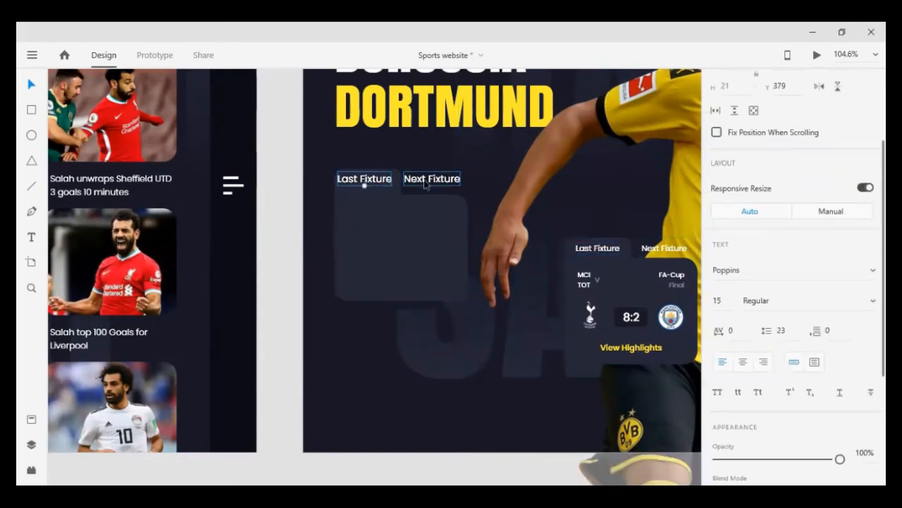
{"action": "left_click", "coordinate": [425, 181], "text": "shift"}
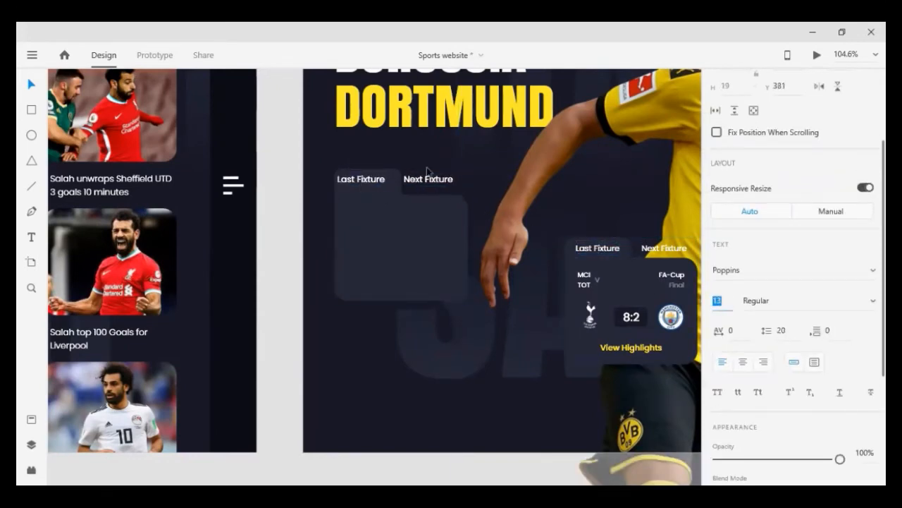
Shift the Last Fixture label further into its tab and set both tab labels to size 12 in Medium weight.
{"action": "left_click", "coordinate": [419, 162]}
{"action": "left_click_drag", "start_coordinate": [360, 181], "coordinate": [365, 183]}
{"action": "key", "text": "alt+Tab"}
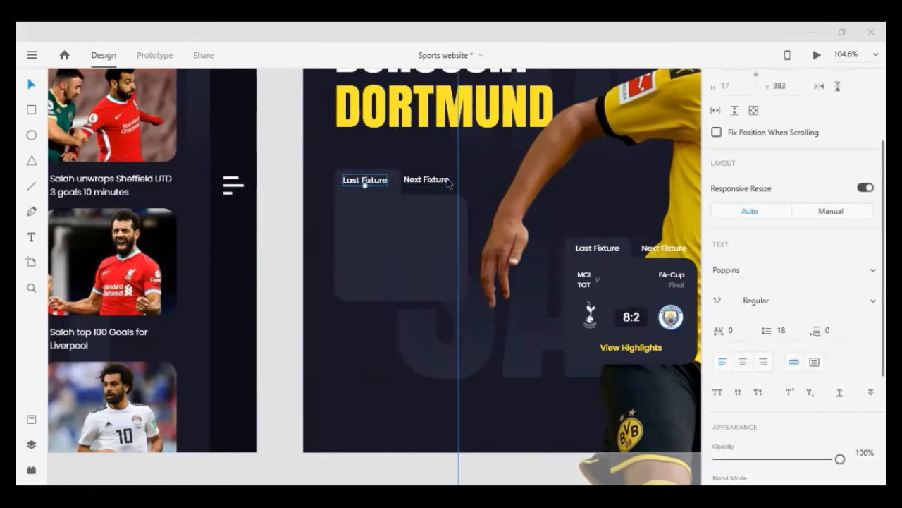
{"action": "left_click", "coordinate": [448, 182], "text": "shift"}
{"action": "left_click", "coordinate": [775, 300]}
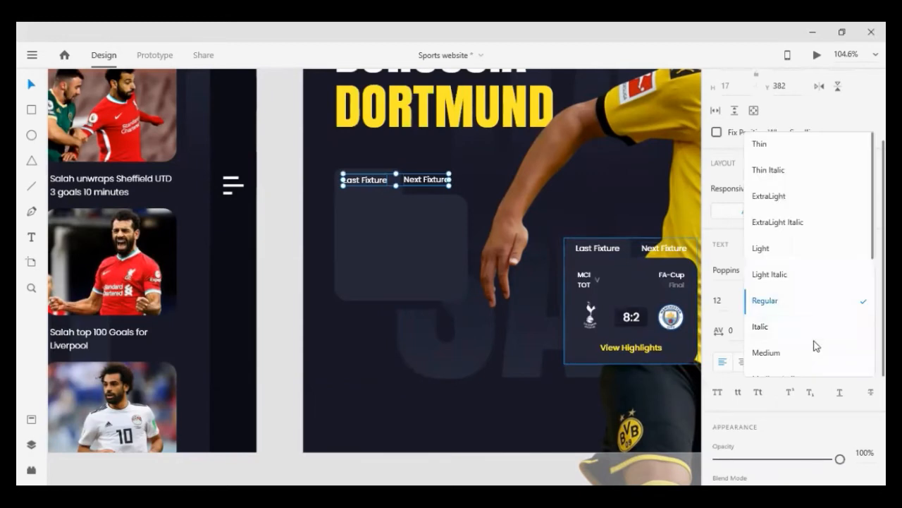
{"action": "left_click", "coordinate": [811, 350]}
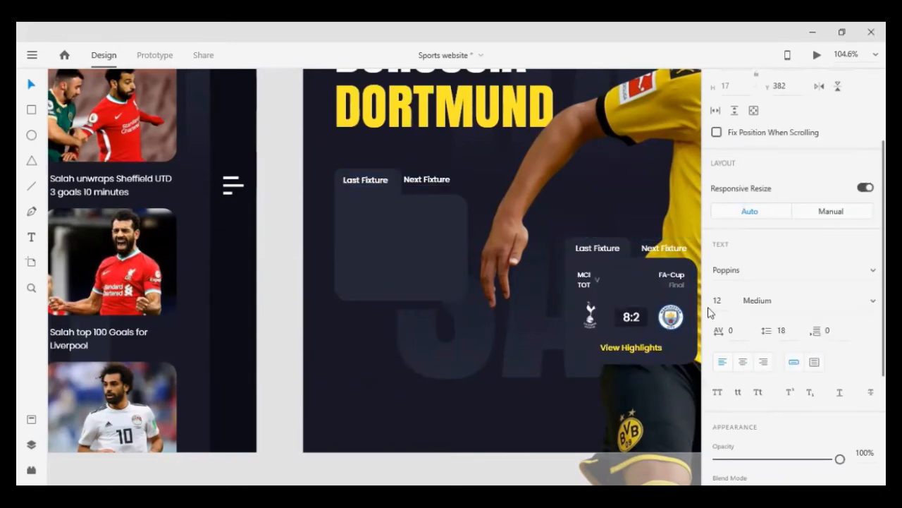
Centre the Last Fixture label horizontally and vertically on its tab rectangle.
{"action": "left_click", "coordinate": [354, 157]}
{"action": "left_click", "coordinate": [368, 184]}
{"action": "left_click", "coordinate": [392, 187], "text": "shift"}
{"action": "scroll", "coordinate": [797, 211], "scroll_direction": "up", "scroll_amount": 4}
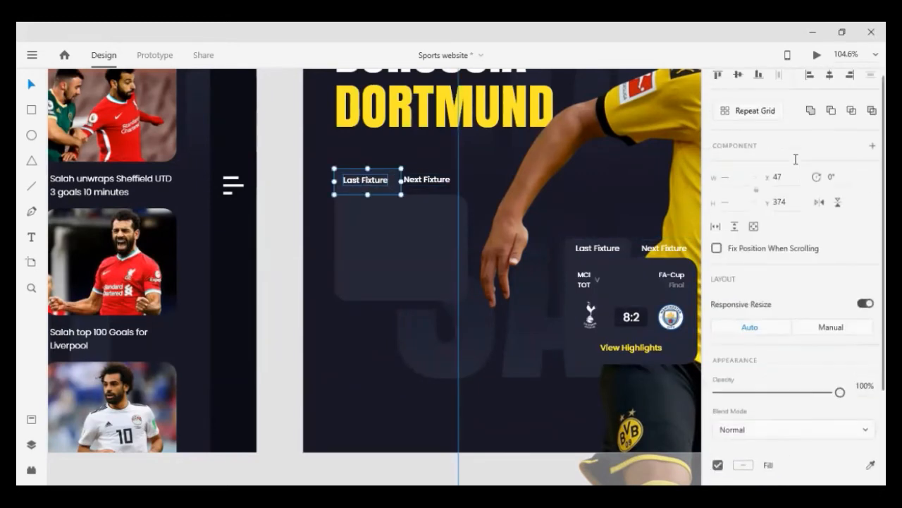
{"action": "left_click", "coordinate": [830, 84]}
{"action": "left_click", "coordinate": [738, 83]}
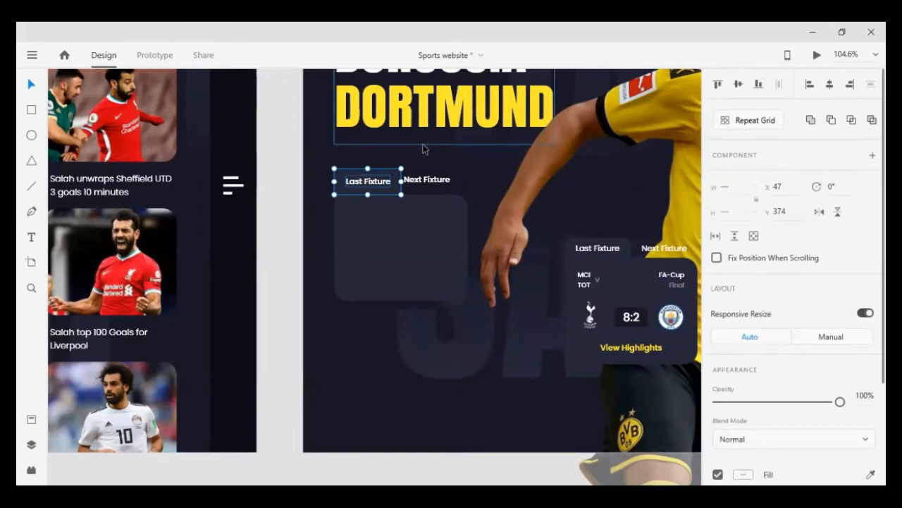
Align the Next Fixture label's vertical middle with the tab rectangle.
{"action": "left_click", "coordinate": [426, 179]}
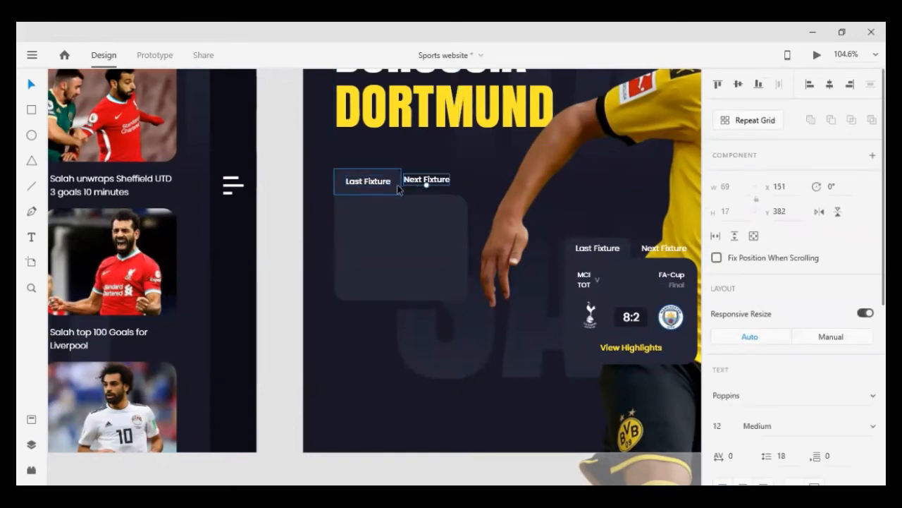
{"action": "left_click", "coordinate": [398, 185], "text": "shift"}
{"action": "left_click", "coordinate": [738, 84]}
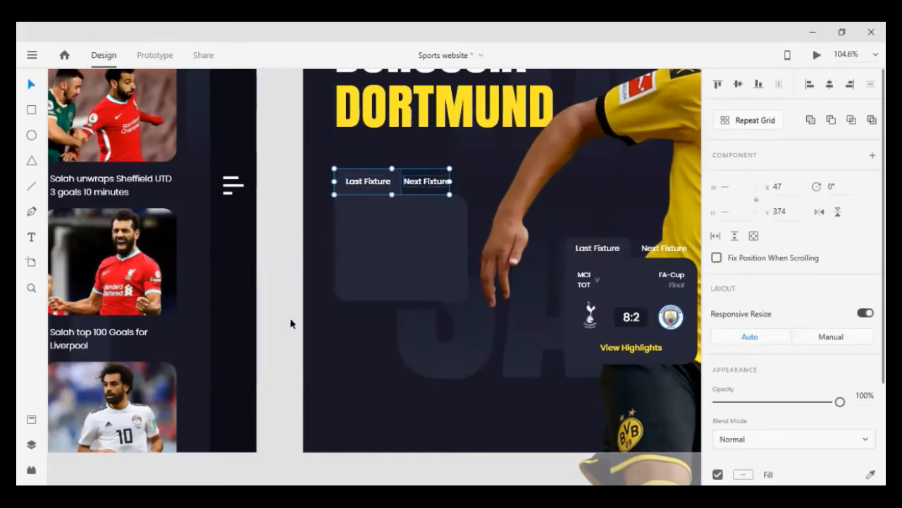
Nudge the tab rectangle down to Y 375 and the Last Fixture label down by 1 px.
{"action": "scroll", "coordinate": [428, 172], "scroll_direction": "up", "scroll_amount": 5}
{"action": "left_click", "coordinate": [392, 169]}
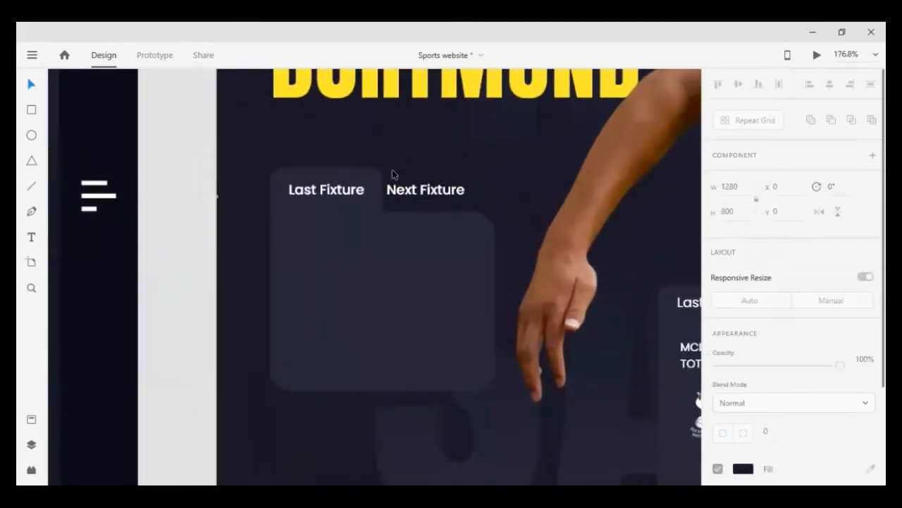
{"action": "left_click", "coordinate": [380, 182]}
{"action": "key", "text": "Down"}
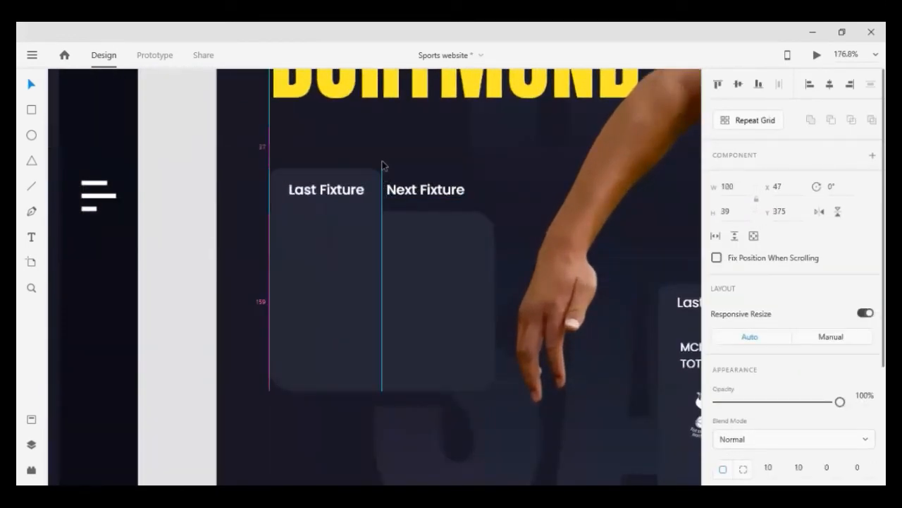
{"action": "left_click", "coordinate": [377, 149]}
{"action": "left_click", "coordinate": [338, 190]}
{"action": "key", "text": "Down"}
{"action": "left_click", "coordinate": [375, 154]}
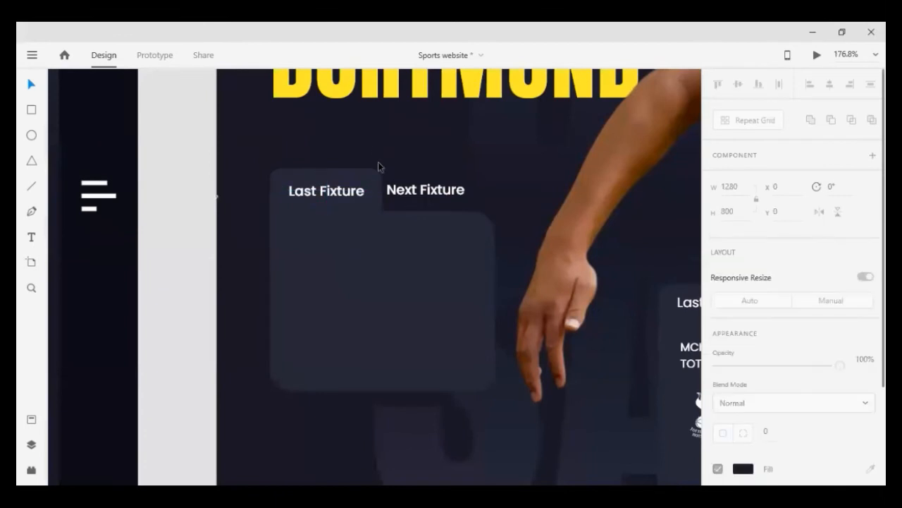
Align the bottom edges of the Last Fixture and Next Fixture labels.
{"action": "left_click", "coordinate": [410, 195]}
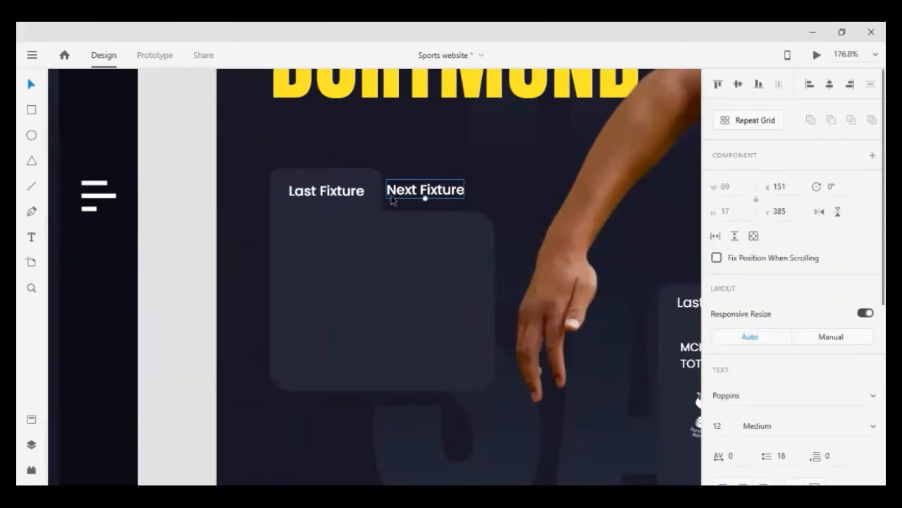
{"action": "left_click", "coordinate": [328, 199], "text": "shift"}
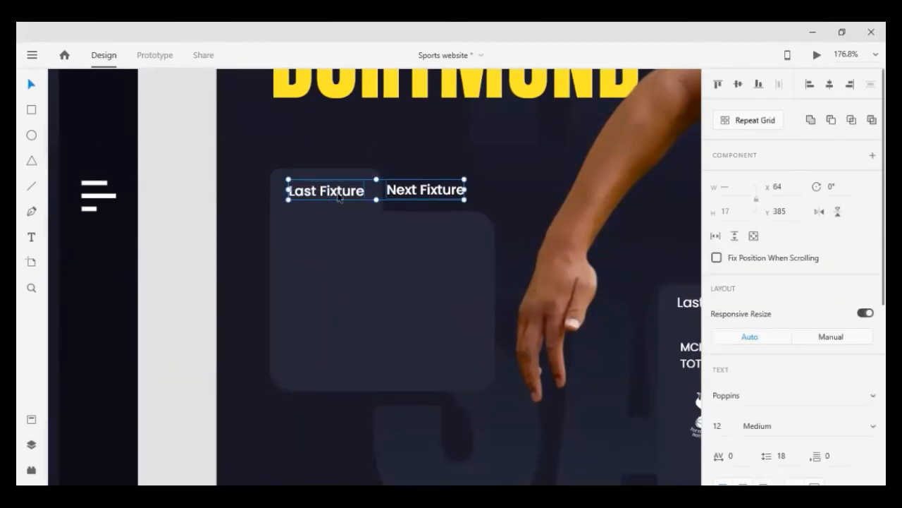
{"action": "left_click", "coordinate": [763, 88]}
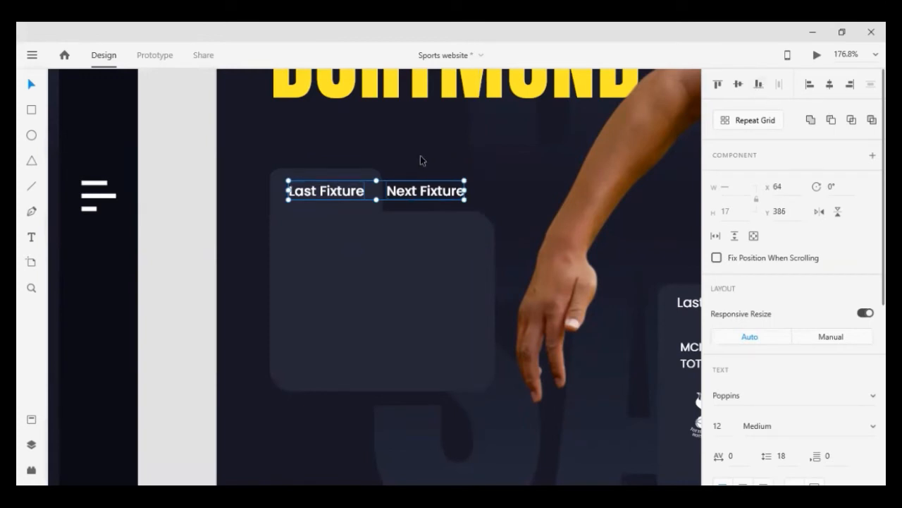
{"action": "left_click", "coordinate": [416, 160]}
Duplicate the tab rectangle, align the copy with the card's right edge, and send it behind the Next Fixture label.
{"action": "left_click", "coordinate": [372, 184]}
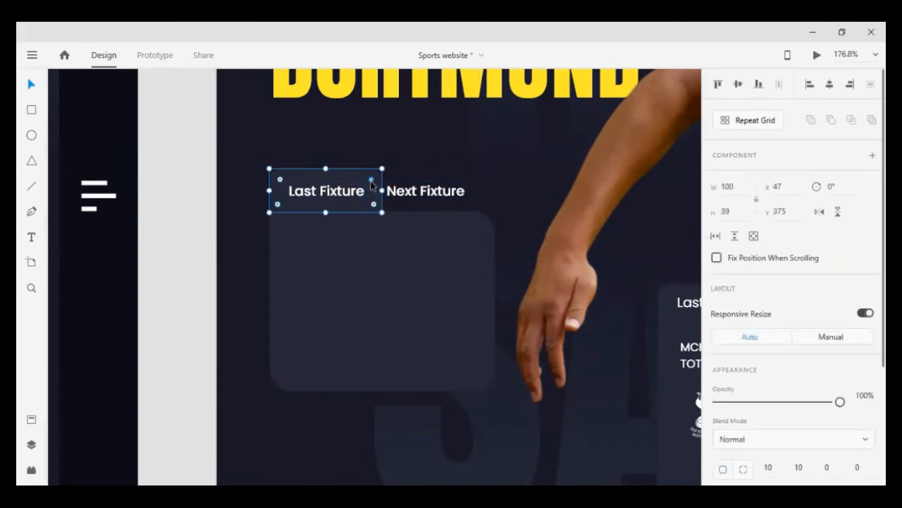
{"action": "left_click", "coordinate": [441, 244], "text": "shift"}
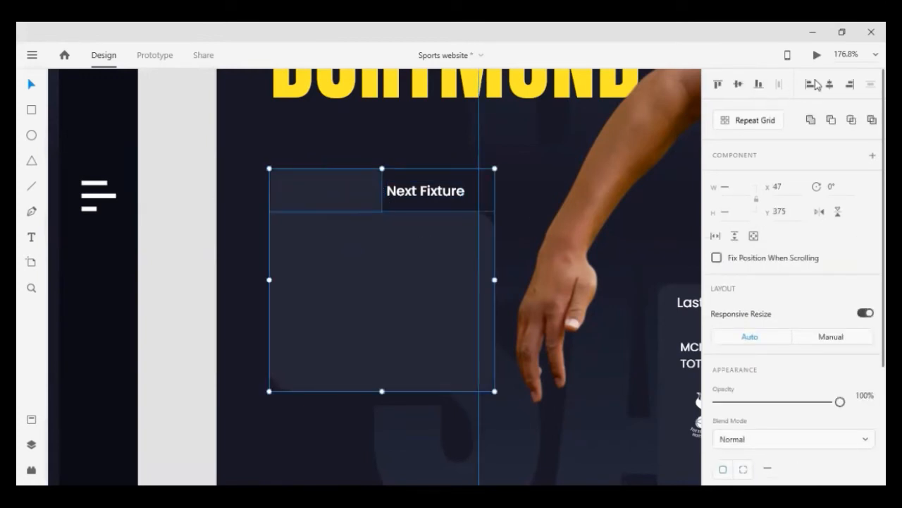
{"action": "left_click_drag", "start_coordinate": [412, 142], "coordinate": [455, 185]}
{"action": "left_click", "coordinate": [456, 187]}
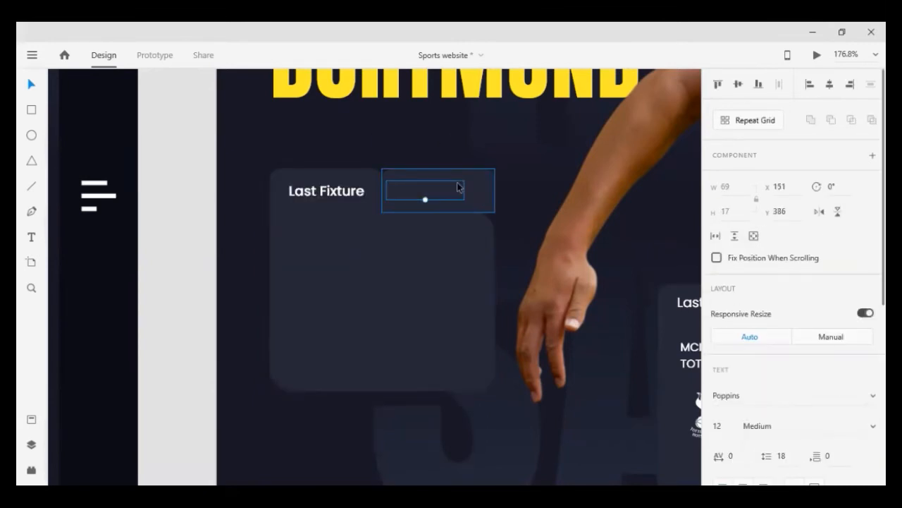
{"action": "type", "text": "Next Fixture"}
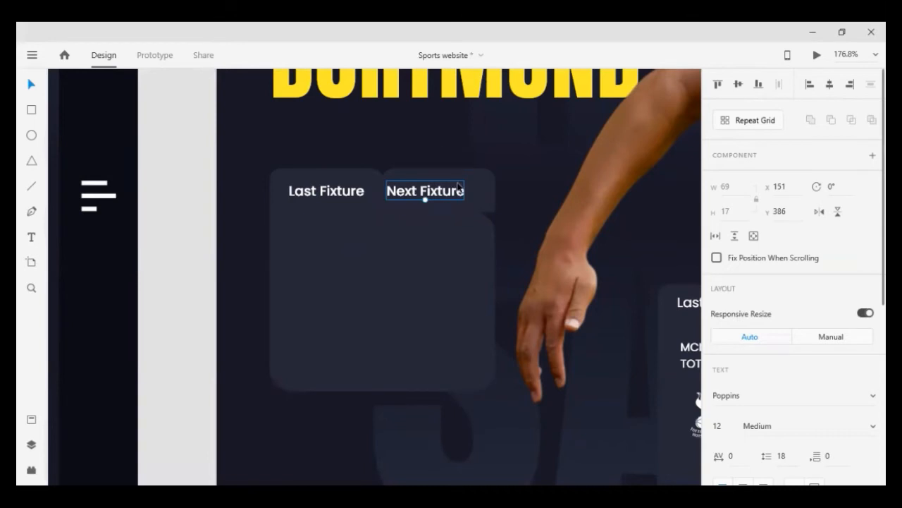
Centre the Next Fixture label horizontally on the duplicate tab rectangle, and delete that duplicate.
{"action": "left_click", "coordinate": [470, 190]}
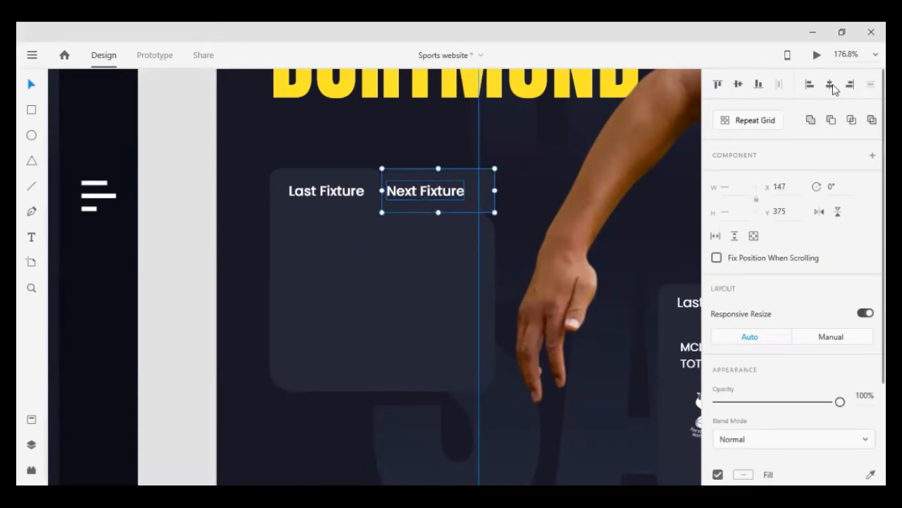
{"action": "left_click", "coordinate": [834, 88]}
{"action": "left_click", "coordinate": [406, 153]}
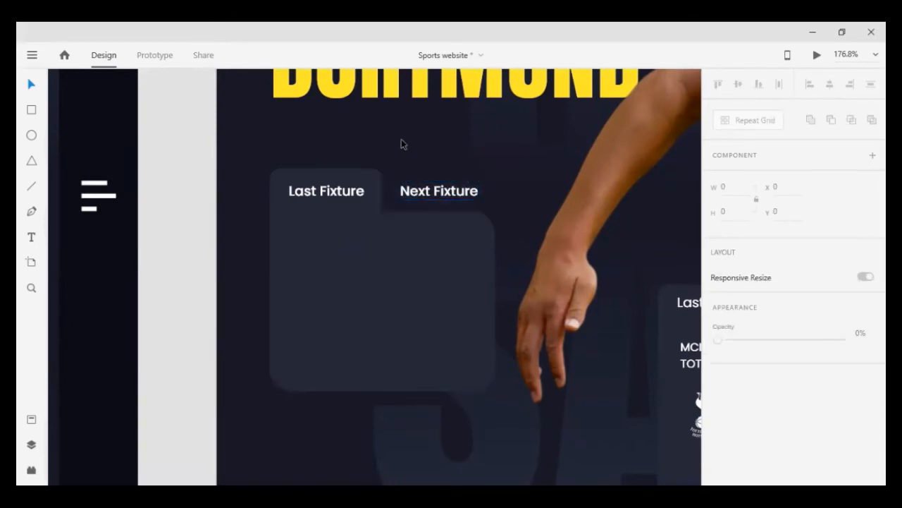
{"action": "left_click", "coordinate": [401, 138]}
Copy the Last Fixture label into the upper left of the card and change its text to BVB.
{"action": "scroll", "coordinate": [451, 162], "scroll_direction": "down", "scroll_amount": 5}
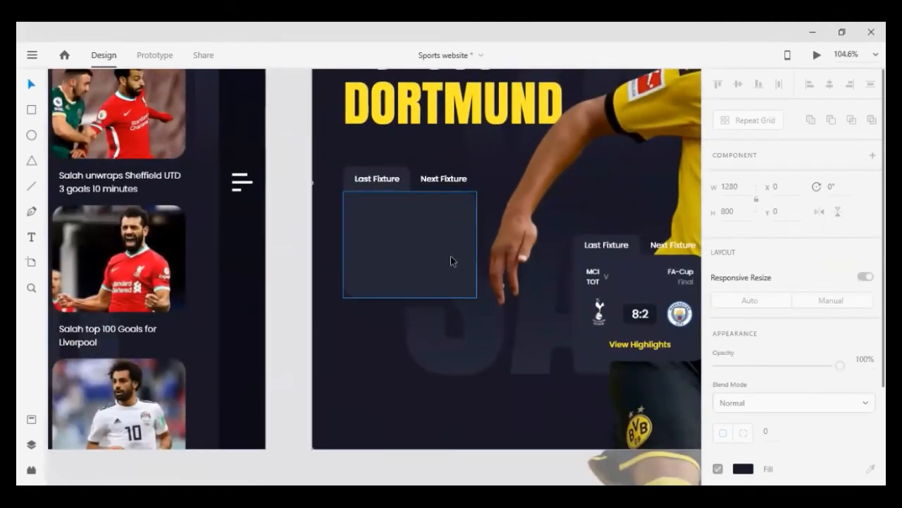
{"action": "scroll", "coordinate": [451, 256], "scroll_direction": "up", "scroll_amount": 5}
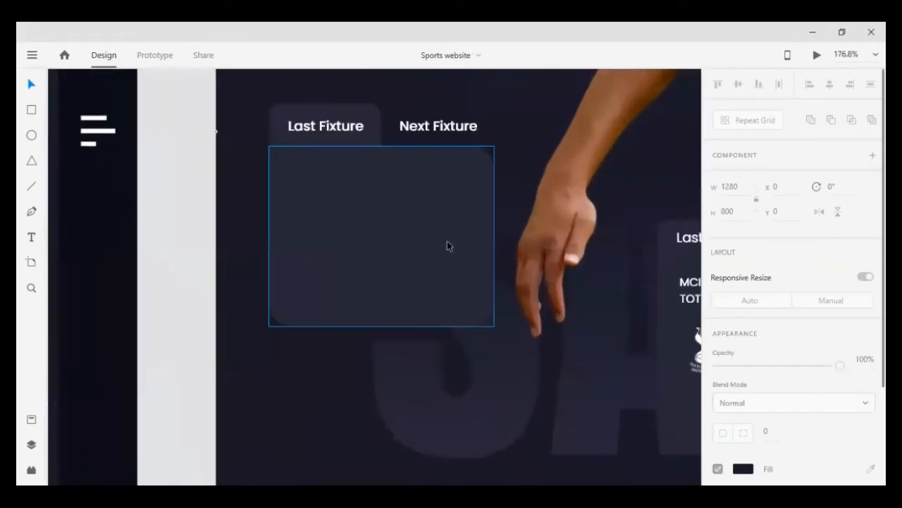
{"action": "left_click", "coordinate": [317, 132]}
{"action": "left_click_drag", "start_coordinate": [317, 133], "coordinate": [297, 188]}
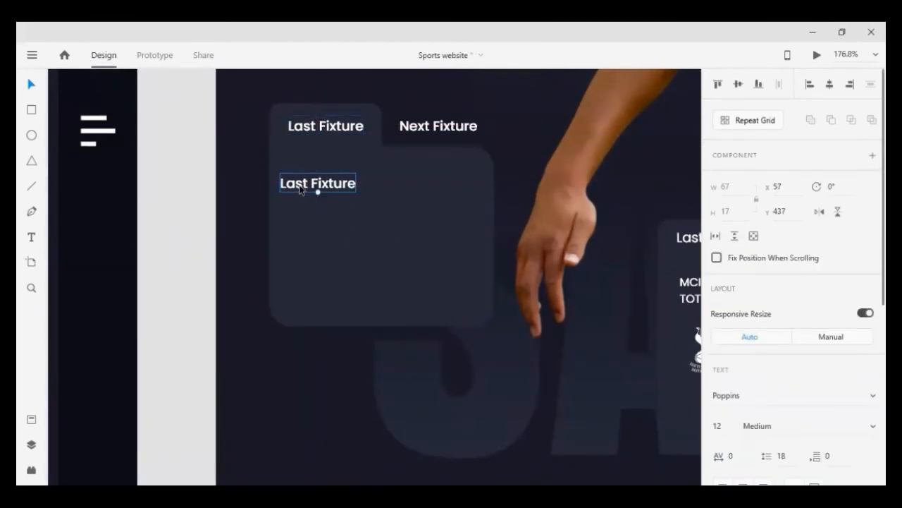
{"action": "double_click", "coordinate": [314, 187]}
{"action": "type", "text": "B"}
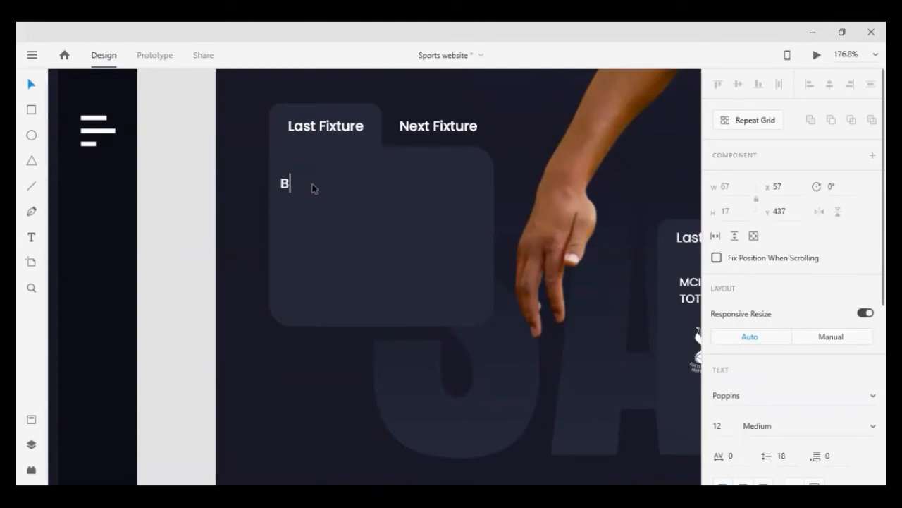
{"action": "type", "text": "VB"}
{"action": "key", "text": "Escape"}
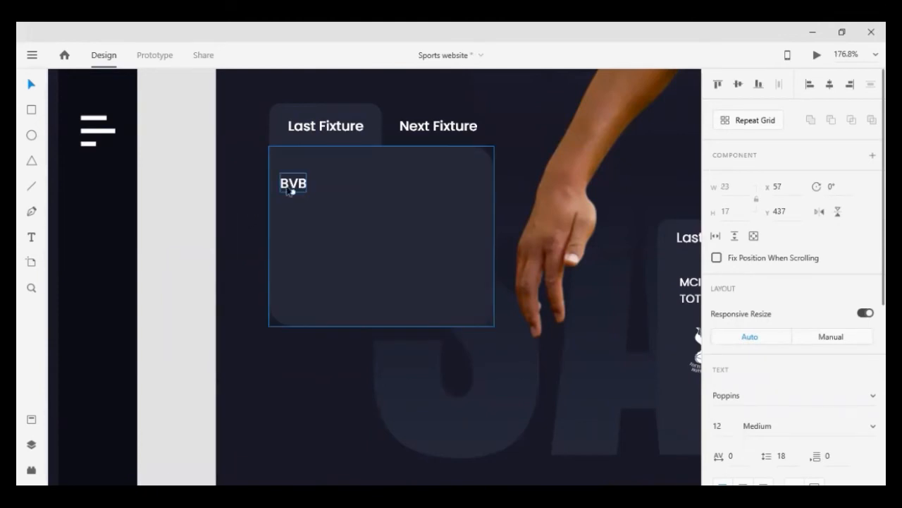
Duplicate the BVB label directly below itself and change the copy's text to MCI.
{"action": "left_click_drag", "start_coordinate": [292, 187], "coordinate": [299, 207]}
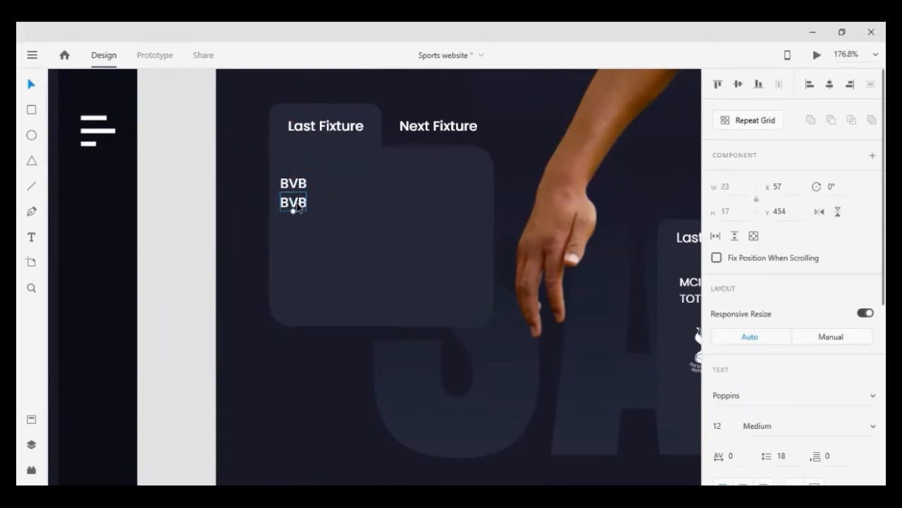
{"action": "double_click", "coordinate": [298, 204]}
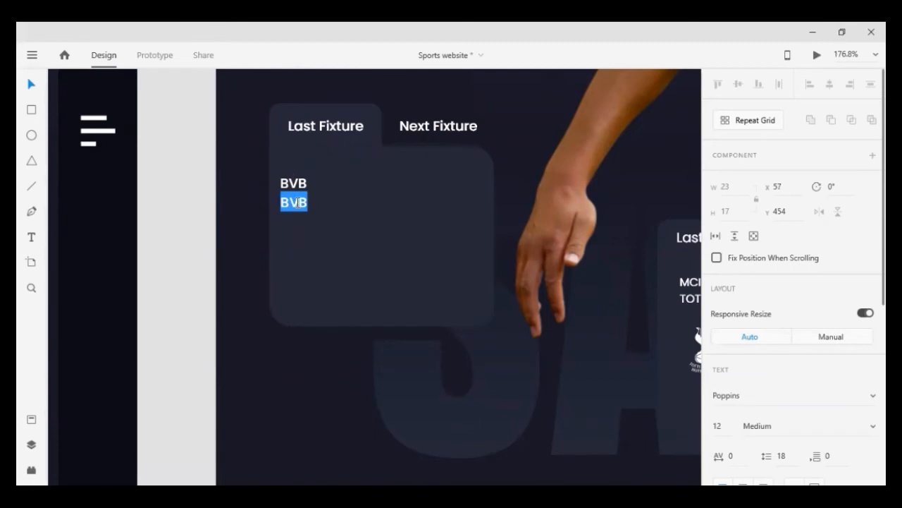
{"action": "type", "text": "MCI"}
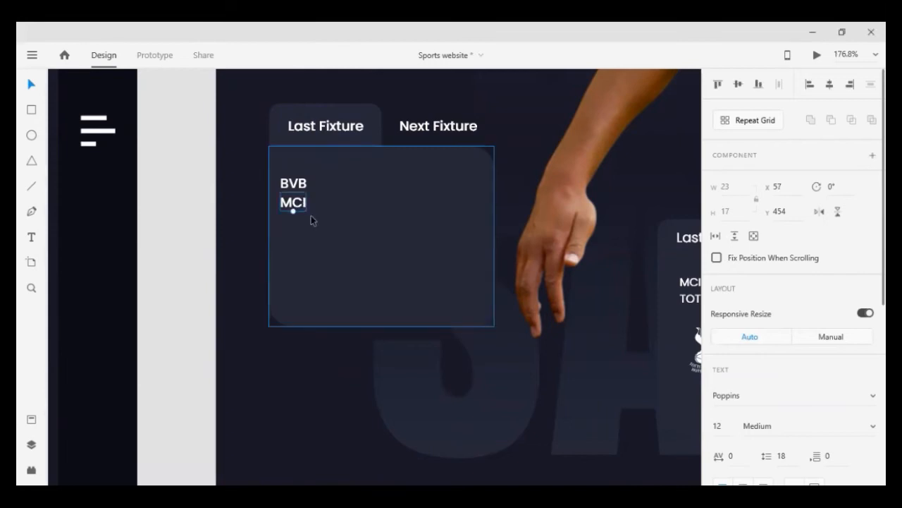
Duplicate the MCI label just to its right and change the copy's text to v.
{"action": "scroll", "coordinate": [360, 194], "scroll_direction": "down", "scroll_amount": 1}
{"action": "scroll", "coordinate": [360, 192], "scroll_direction": "down", "scroll_amount": 3}
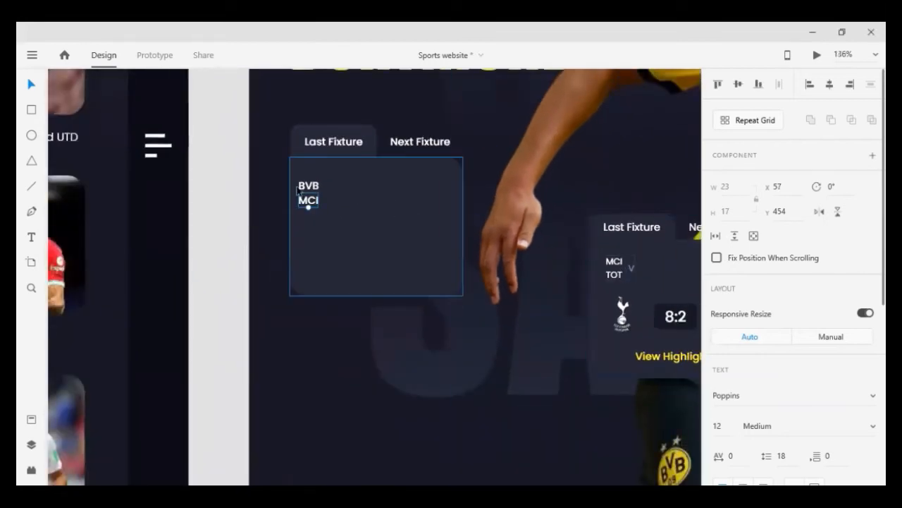
{"action": "left_click_drag", "start_coordinate": [315, 201], "coordinate": [332, 203]}
{"action": "double_click", "coordinate": [331, 203]}
{"action": "type", "text": "v"}
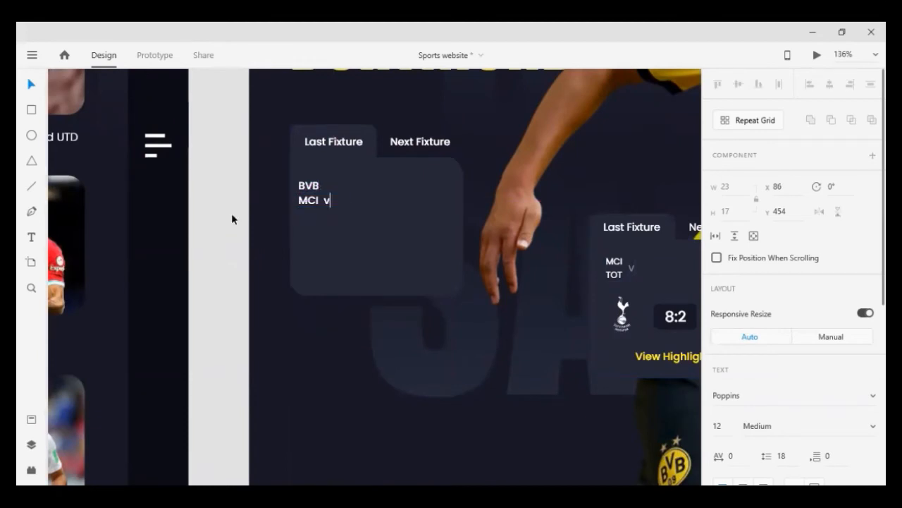
Set the v label's opacity to 50%, trying 40% for comparison.
{"action": "scroll", "coordinate": [811, 352], "scroll_direction": "down", "scroll_amount": 3}
{"action": "scroll", "coordinate": [849, 410], "scroll_direction": "down", "scroll_amount": 2}
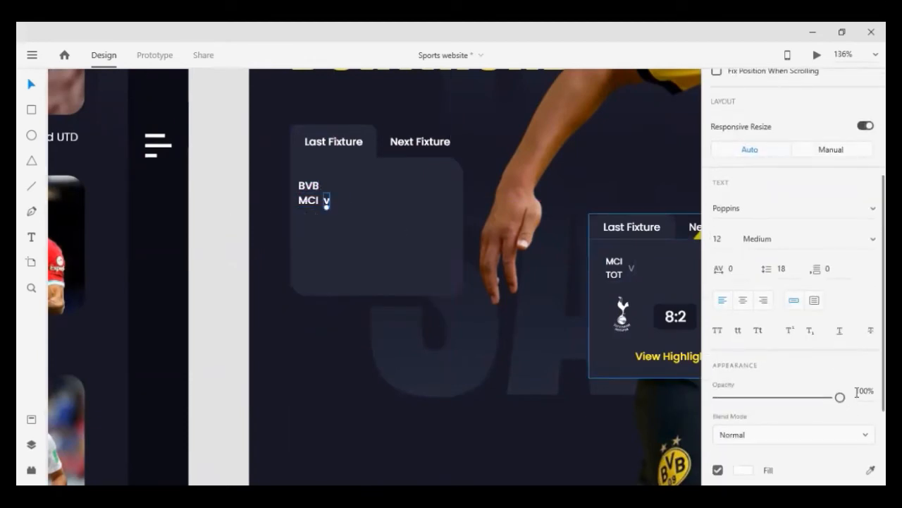
{"action": "left_click", "coordinate": [860, 390]}
{"action": "type", "text": "50"}
{"action": "key", "text": "Return"}
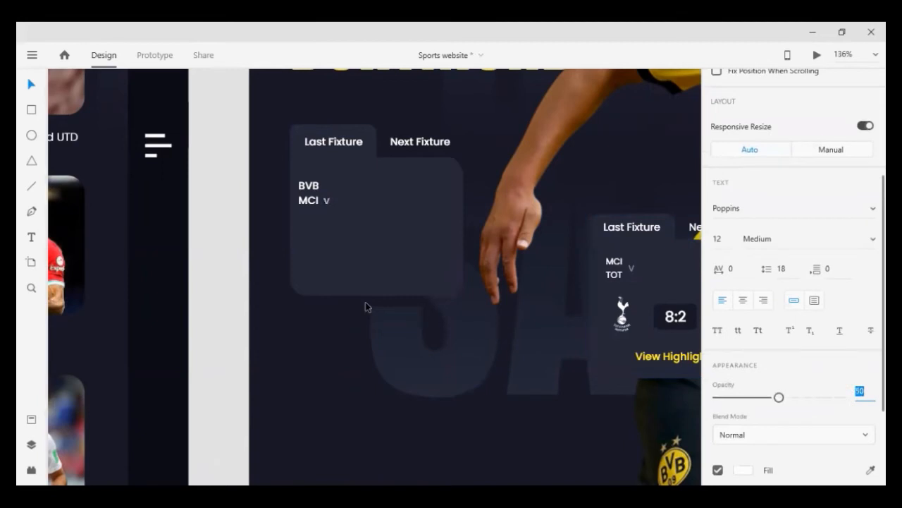
{"action": "type", "text": "40"}
{"action": "key", "text": "Return"}
{"action": "type", "text": "50"}
{"action": "key", "text": "Return"}
Nudge the v label up by 5 px so it sits midway between the BVB and MCI lines.
{"action": "key", "text": "Up"}
{"action": "key", "text": "Up"}
{"action": "key", "text": "Up"}
{"action": "key", "text": "Up"}
{"action": "key", "text": "Up"}
{"action": "left_click", "coordinate": [230, 196]}
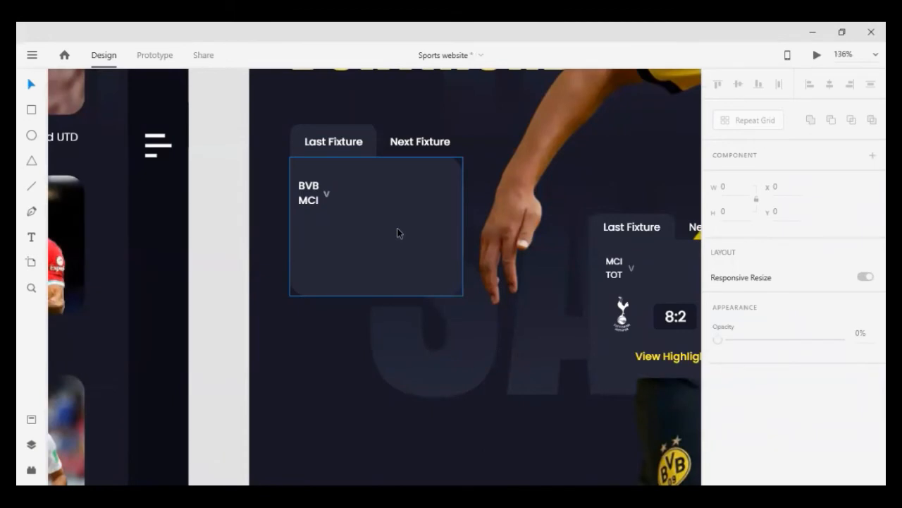
Duplicate the BVB and MCI labels and move the copies to the card's right side, at X 187.
{"action": "scroll", "coordinate": [397, 233], "scroll_direction": "right", "scroll_amount": 3}
{"action": "left_click", "coordinate": [231, 194]}
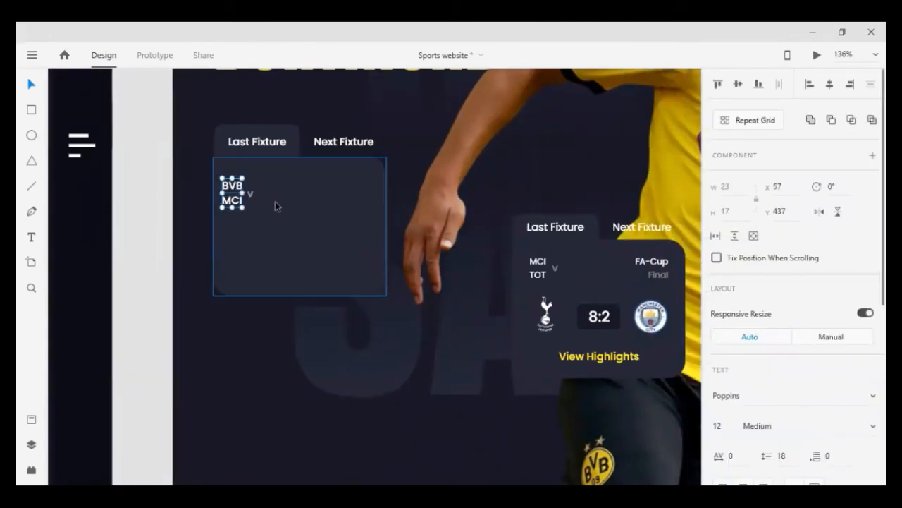
{"action": "key", "text": "shift+Right"}
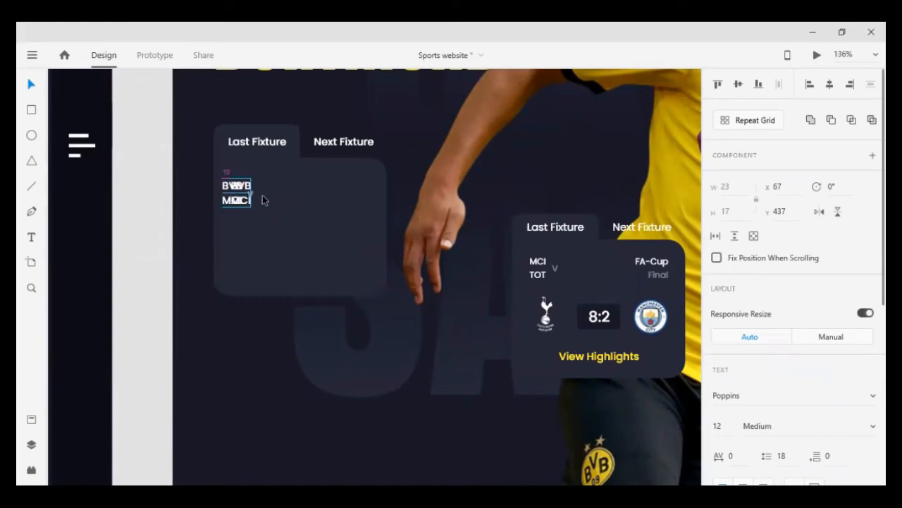
{"action": "key", "text": "shift+Right"}
{"action": "key", "text": "shift+Right"}
{"action": "key", "text": "shift+Right"}
{"action": "key", "text": "shift+Right"}
{"action": "key", "text": "shift+Right"}
{"action": "key", "text": "shift+Right"}
{"action": "key", "text": "shift+Right"}
{"action": "key", "text": "shift+Right"}
{"action": "key", "text": "shift+Right"}
{"action": "key", "text": "shift+Right"}
{"action": "key", "text": "shift+Right"}
{"action": "key", "text": "shift+Right"}
{"action": "key", "text": "shift+Right"}
{"action": "key", "text": "shift+Right"}
{"action": "key", "text": "shift+Right"}
{"action": "key", "text": "shift+Right"}
{"action": "key", "text": "shift+Right"}
{"action": "key", "text": "shift+Left"}
{"action": "key", "text": "shift+Left"}
{"action": "key", "text": "shift+Left"}
{"action": "key", "text": "shift+Left"}
{"action": "key", "text": "shift+Left"}
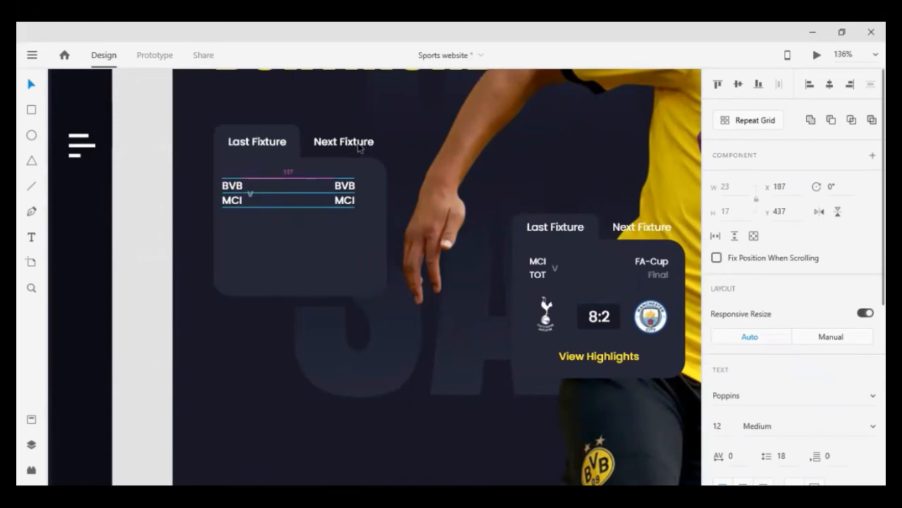
Right-align the copied BVB and MCI labels with the right edge of the Next Fixture label.
{"action": "left_click", "coordinate": [360, 147], "text": "shift"}
{"action": "left_click", "coordinate": [850, 84]}
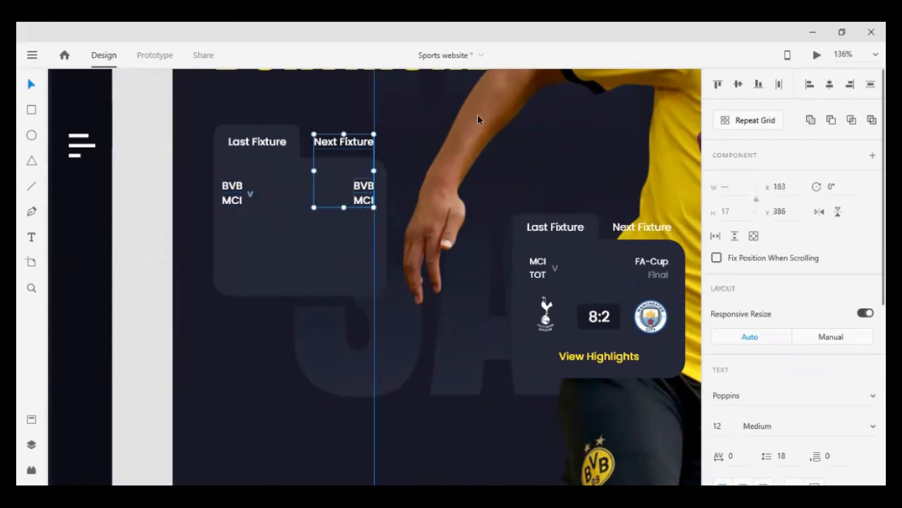
{"action": "left_click", "coordinate": [181, 165]}
Left-align the original BVB and MCI labels with the left edge of the Last Fixture label.
{"action": "left_click", "coordinate": [232, 190]}
{"action": "key", "text": "shift+Right"}
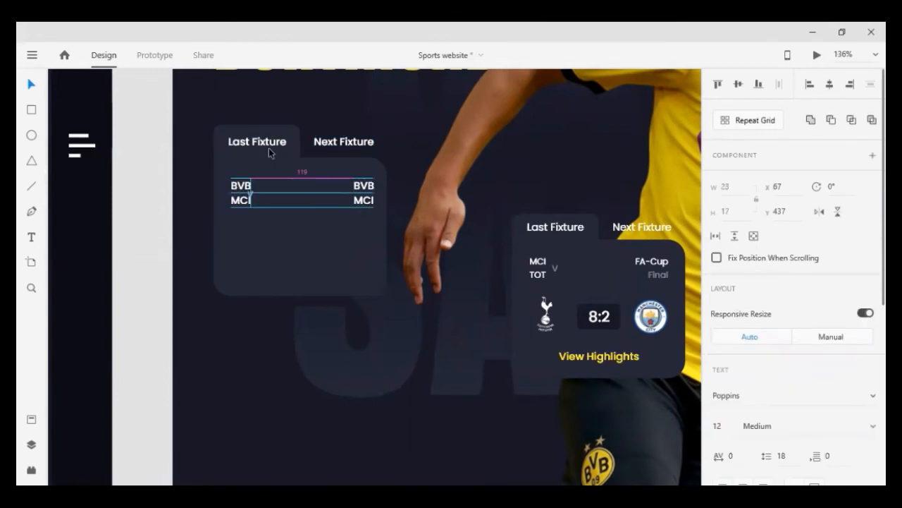
{"action": "left_click", "coordinate": [268, 147], "text": "shift"}
{"action": "left_click", "coordinate": [810, 83]}
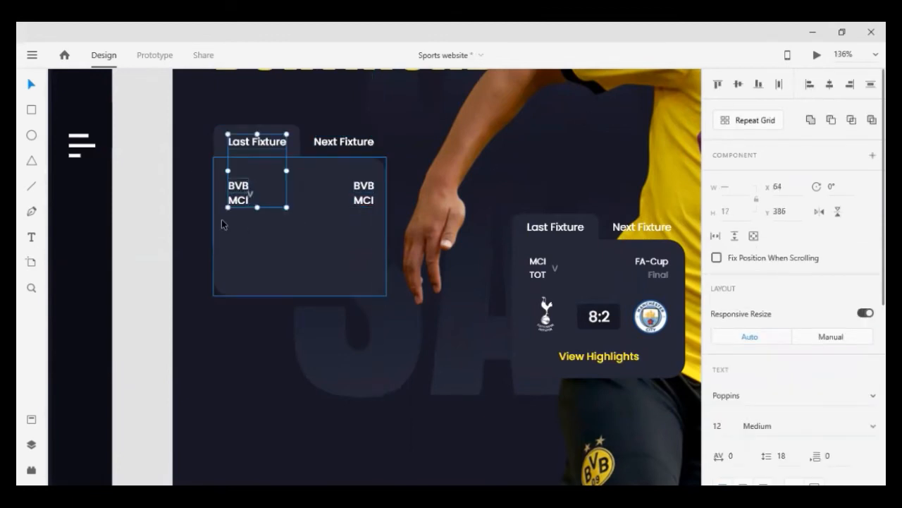
{"action": "key", "text": "Escape"}
Nudge the v label 6 px to the right, clear of the BVB and MCI lines.
{"action": "left_click", "coordinate": [251, 193]}
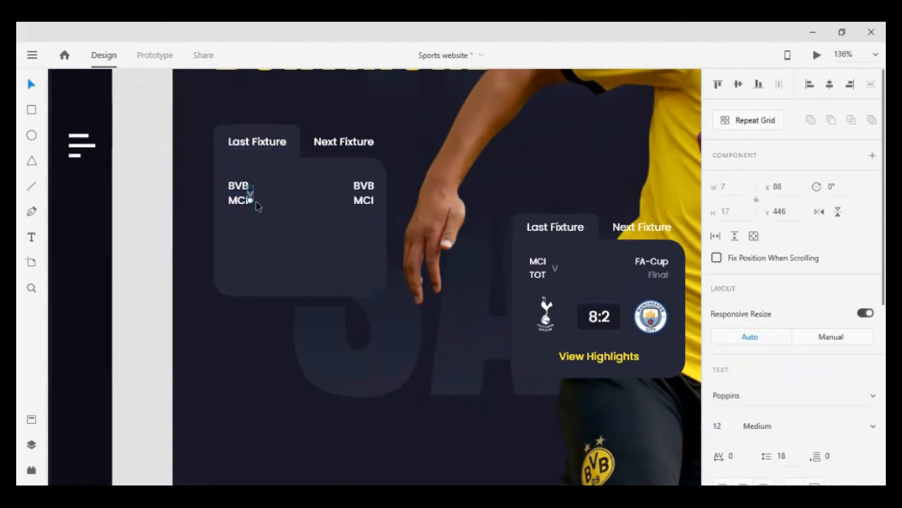
{"action": "key", "text": "Right"}
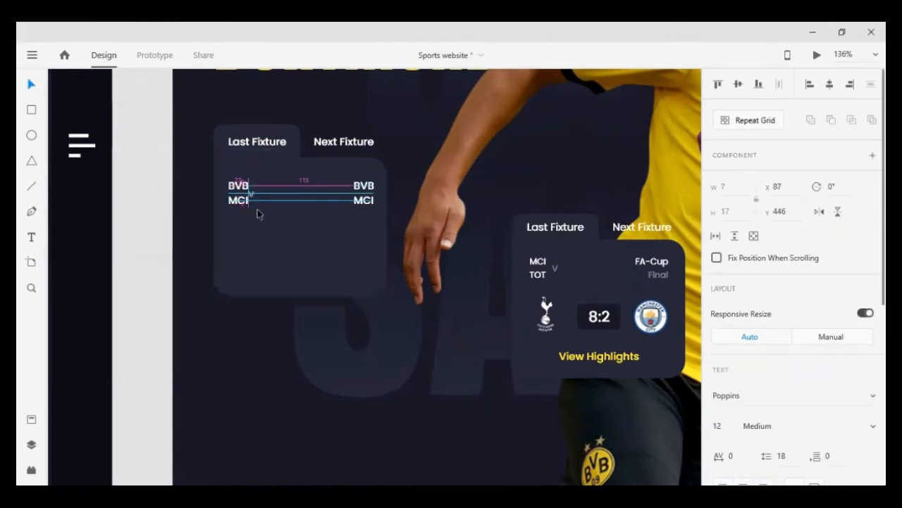
{"action": "key", "text": "Right"}
{"action": "key", "text": "Right"}
{"action": "key", "text": "Right"}
{"action": "key", "text": "Right"}
{"action": "key", "text": "Right"}
{"action": "left_click", "coordinate": [186, 211]}
Change the text of the copied BVB label on the card's right side to Dortmund.
{"action": "left_click", "coordinate": [364, 186]}
{"action": "double_click", "coordinate": [364, 185]}
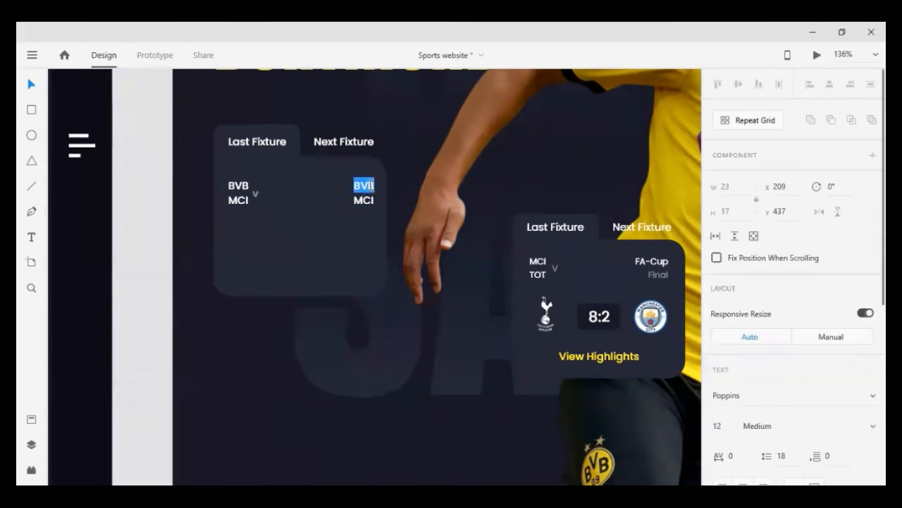
{"action": "type", "text": "Dortmund"}
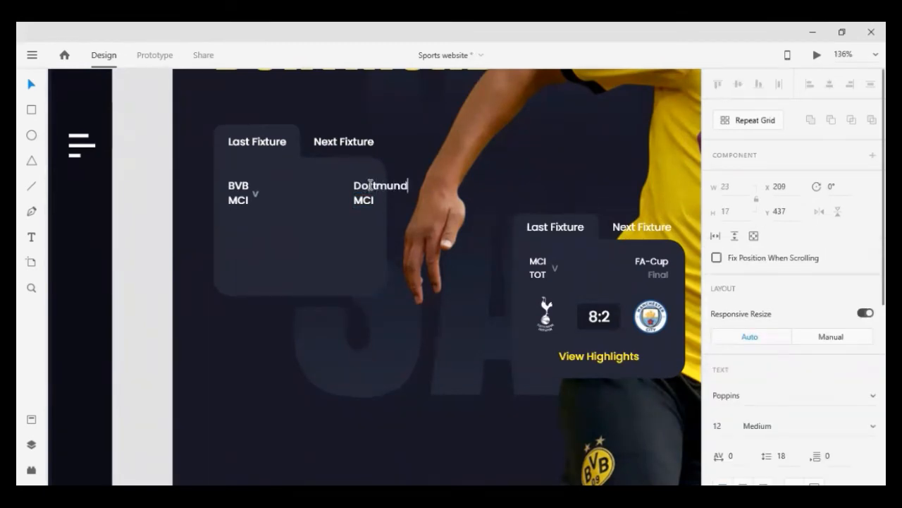
{"action": "key", "text": "Escape"}
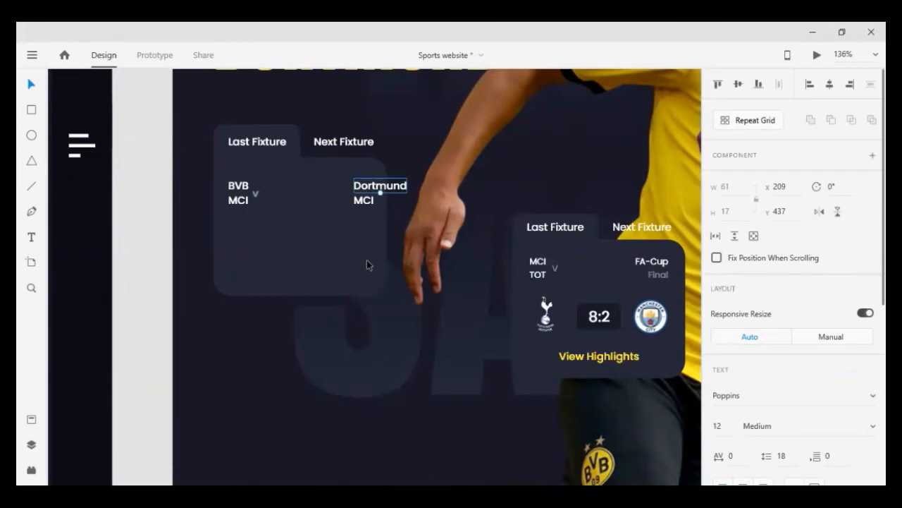
Replace the text of the card's upper right-hand label with Champions League.
{"action": "double_click", "coordinate": [368, 190]}
{"action": "key", "text": "BackSpace"}
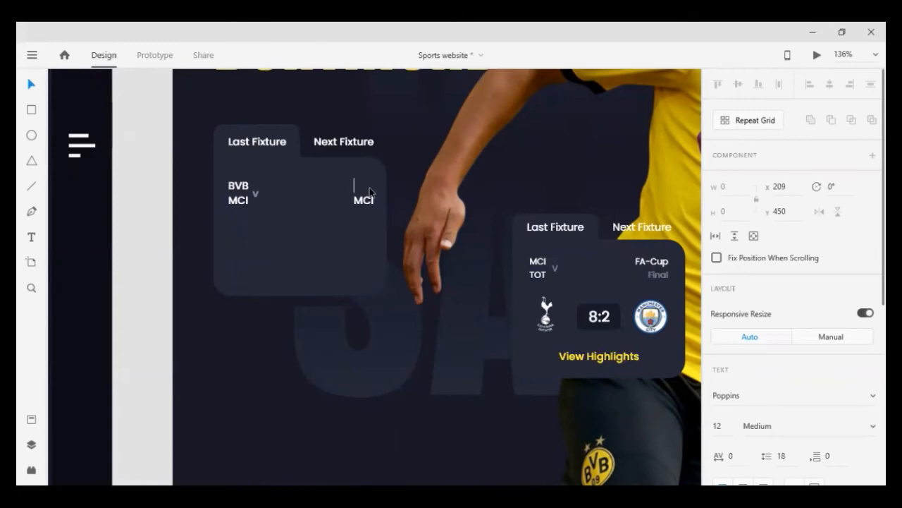
{"action": "type", "text": "Cham"}
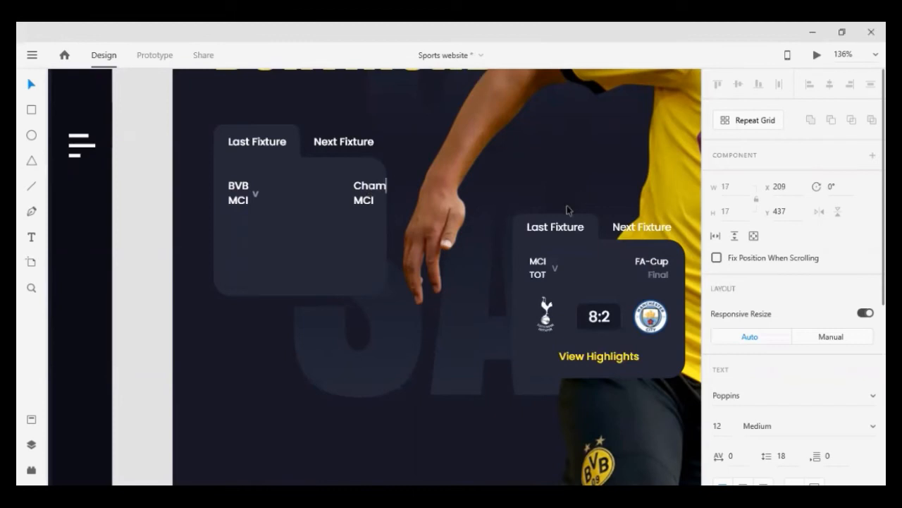
{"action": "type", "text": "pions League"}
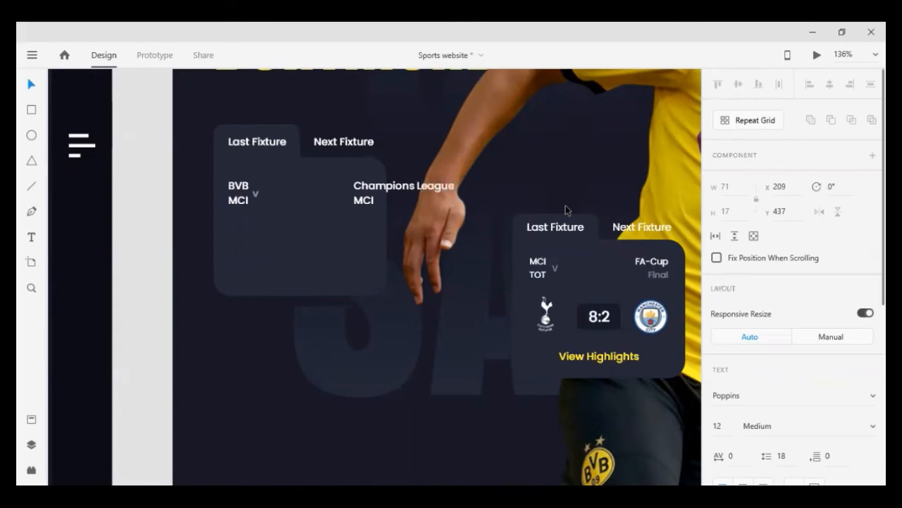
{"action": "left_click", "coordinate": [514, 162]}
Shift the Champions League label left to X 114 so its right edge lines up with Next Fixture.
{"action": "key", "text": "shift+Left"}
{"action": "key", "text": "shift+Left"}
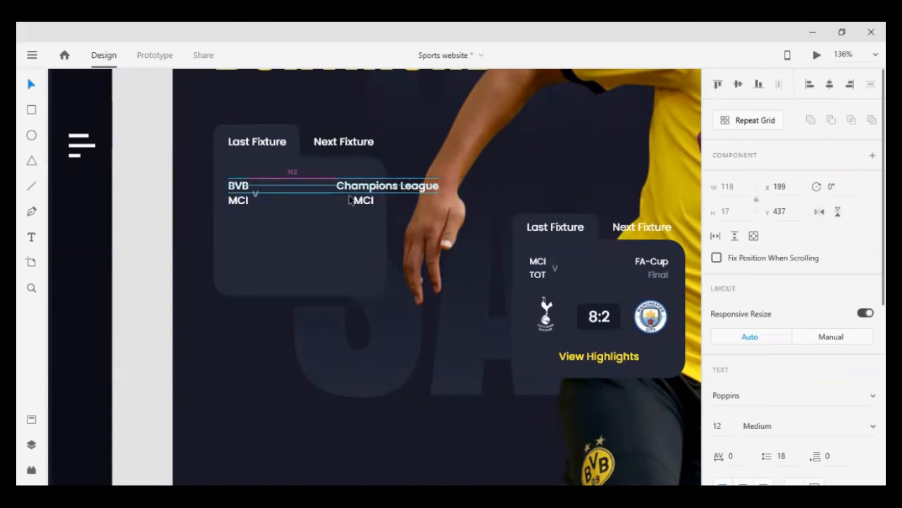
{"action": "key", "text": "shift+Left"}
{"action": "key", "text": "shift+Left"}
{"action": "key", "text": "shift+Left"}
{"action": "key", "text": "shift+Left"}
{"action": "key", "text": "shift+Left"}
{"action": "key", "text": "shift+Left"}
{"action": "key", "text": "shift+Left"}
{"action": "key", "text": "shift+Left"}
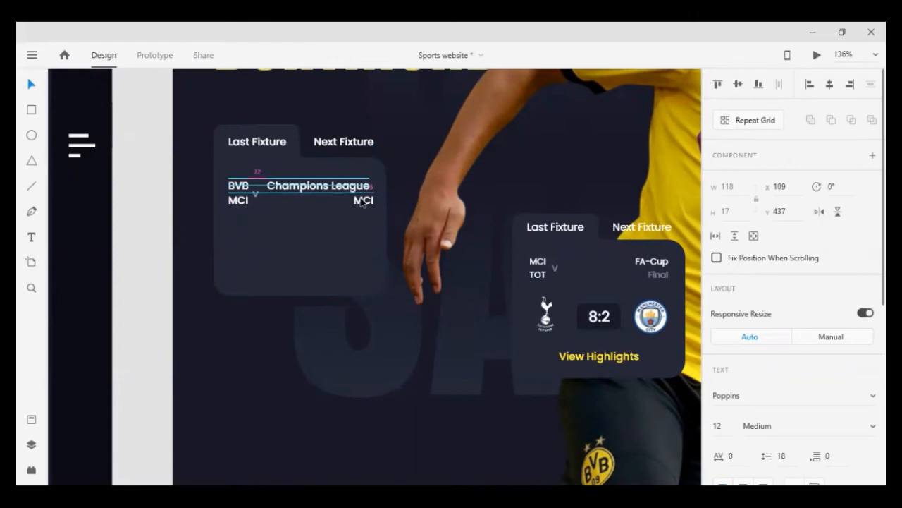
{"action": "key", "text": "Right"}
{"action": "key", "text": "Right"}
{"action": "key", "text": "Right"}
{"action": "key", "text": "Right"}
{"action": "key", "text": "Right"}
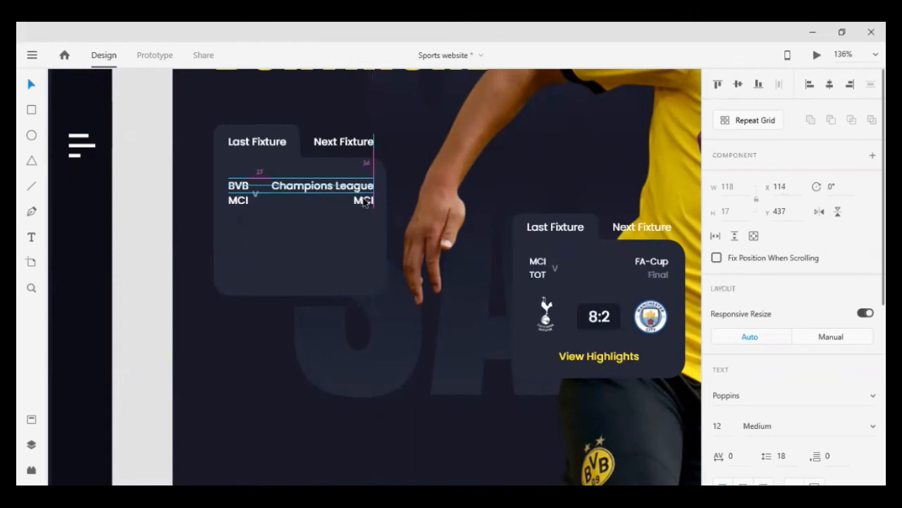
Set the font size of the Champions League label and the MCI label beneath it to 10.
{"action": "left_click", "coordinate": [365, 203]}
{"action": "double_click", "coordinate": [366, 205]}
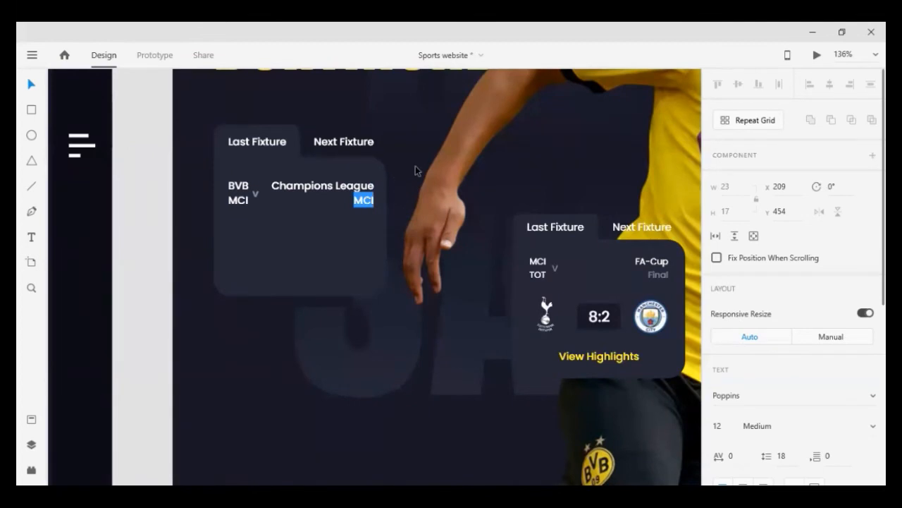
{"action": "left_click", "coordinate": [322, 189]}
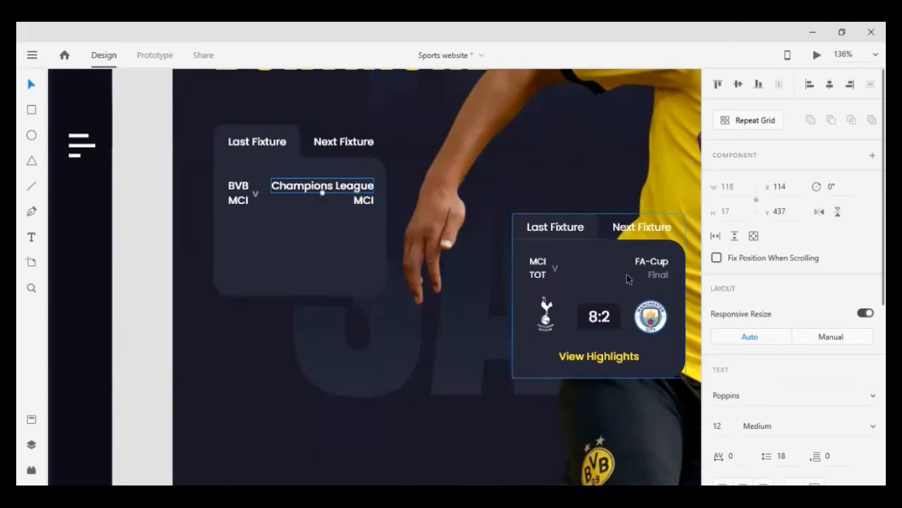
{"action": "left_click", "coordinate": [717, 426]}
{"action": "type", "text": "10"}
{"action": "key", "text": "Return"}
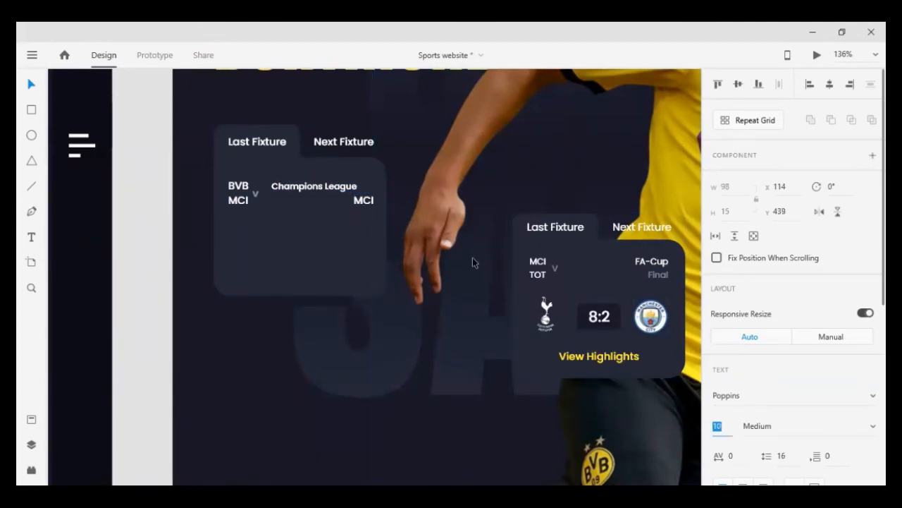
{"action": "left_click", "coordinate": [362, 202]}
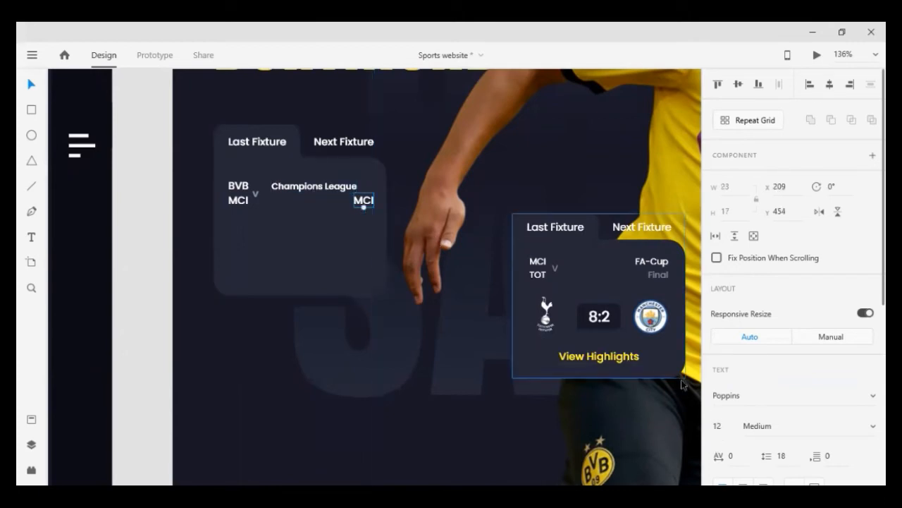
{"action": "left_click", "coordinate": [717, 426]}
{"action": "type", "text": "10"}
{"action": "key", "text": "Return"}
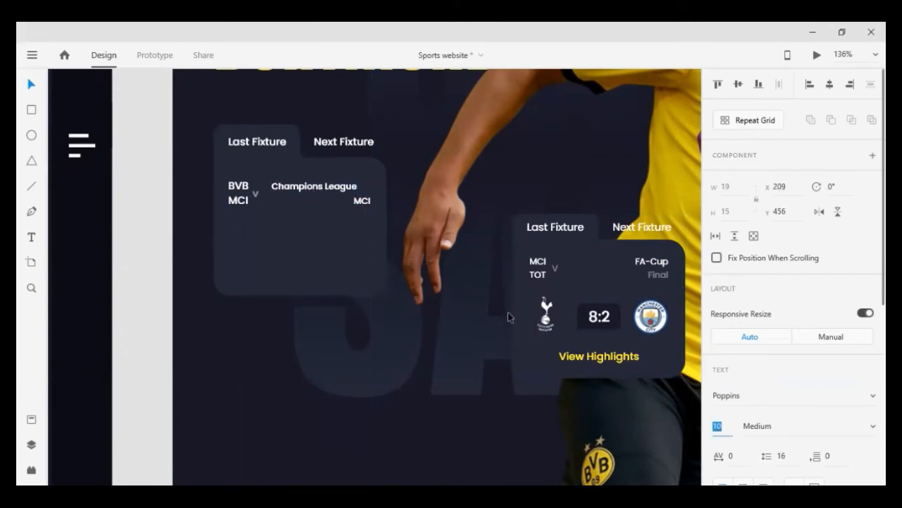
Right-align the resized Champions League and MCI labels with the Next Fixture label.
{"action": "left_click", "coordinate": [349, 189], "text": "shift"}
{"action": "left_click", "coordinate": [352, 142], "text": "shift"}
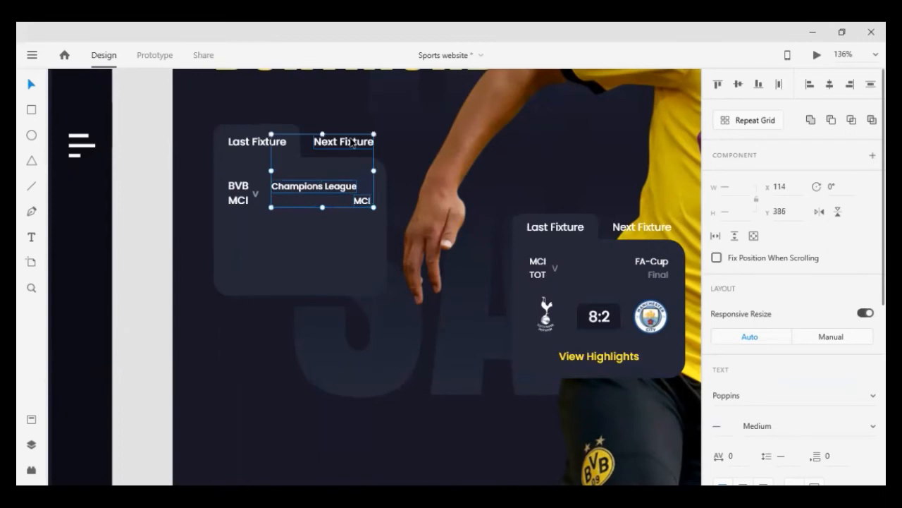
{"action": "left_click", "coordinate": [850, 84]}
{"action": "left_click", "coordinate": [443, 150]}
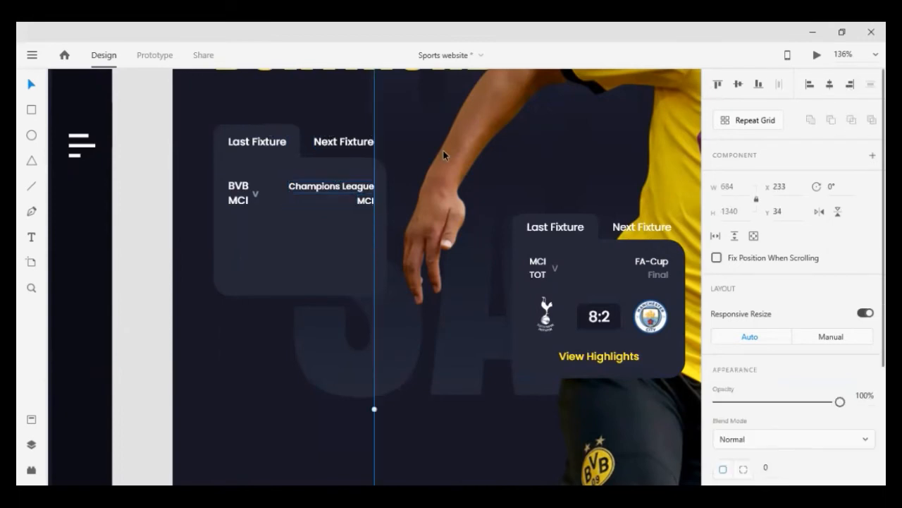
Change the text of the MCI label below Champions League to Semi-Final.
{"action": "double_click", "coordinate": [359, 202]}
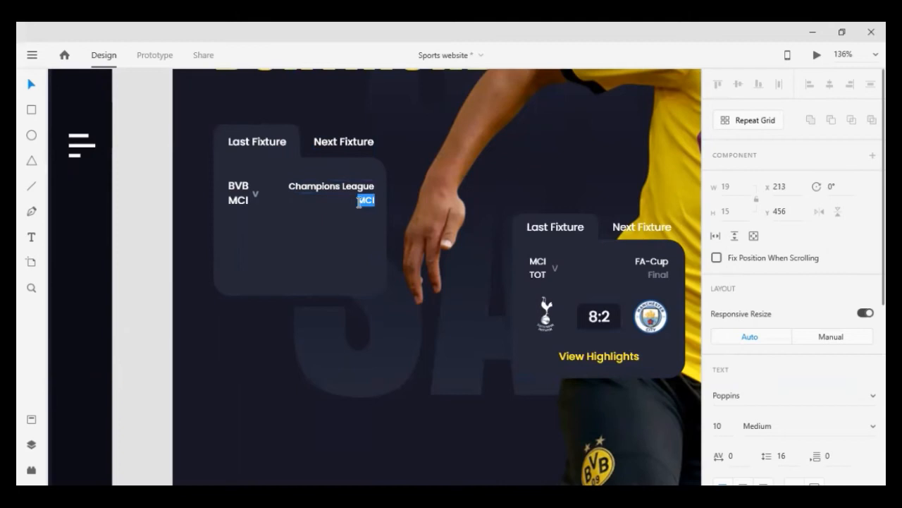
{"action": "type", "text": "Semi-Final"}
{"action": "left_click", "coordinate": [427, 130]}
Move the Semi-Final label back inside the card and right-align it and Champions League with Next Fixture.
{"action": "left_click_drag", "start_coordinate": [405, 200], "coordinate": [360, 193]}
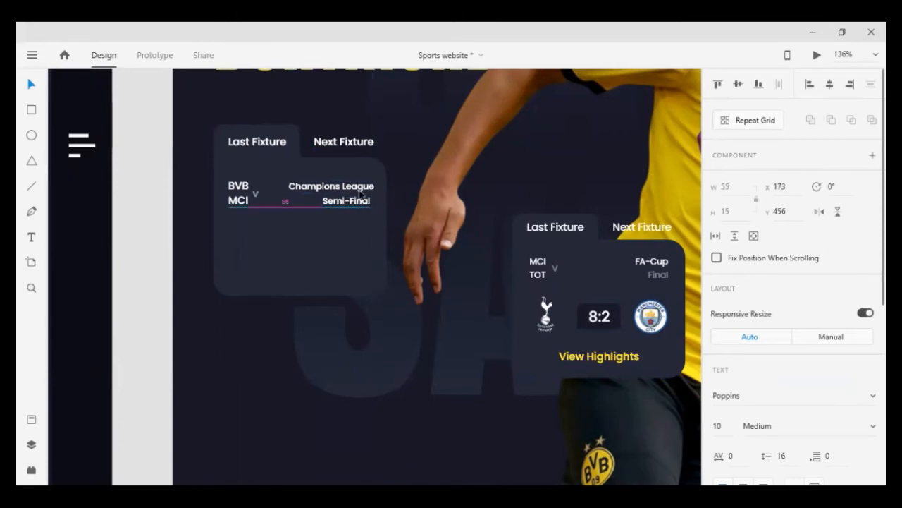
{"action": "left_click", "coordinate": [360, 189], "text": "shift"}
{"action": "key", "text": "shift+Left"}
{"action": "left_click", "coordinate": [366, 145], "text": "shift"}
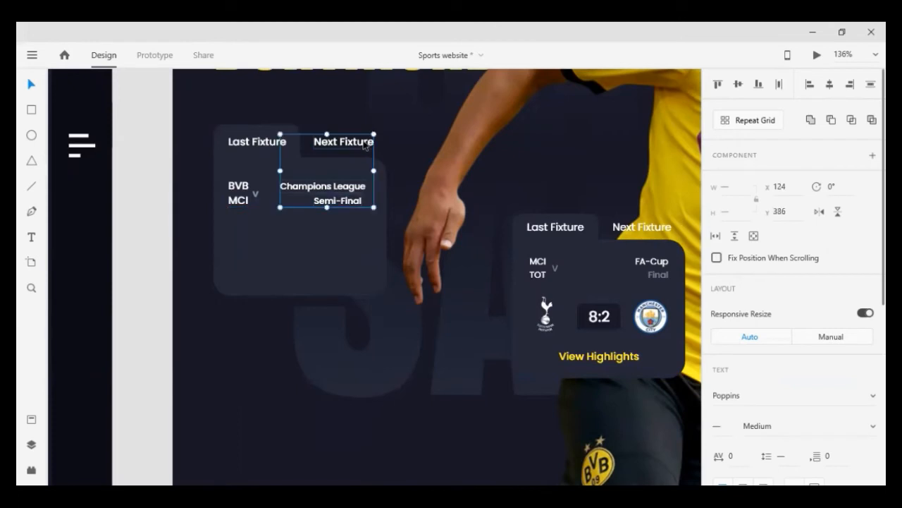
{"action": "left_click", "coordinate": [850, 85]}
{"action": "left_click", "coordinate": [138, 284]}
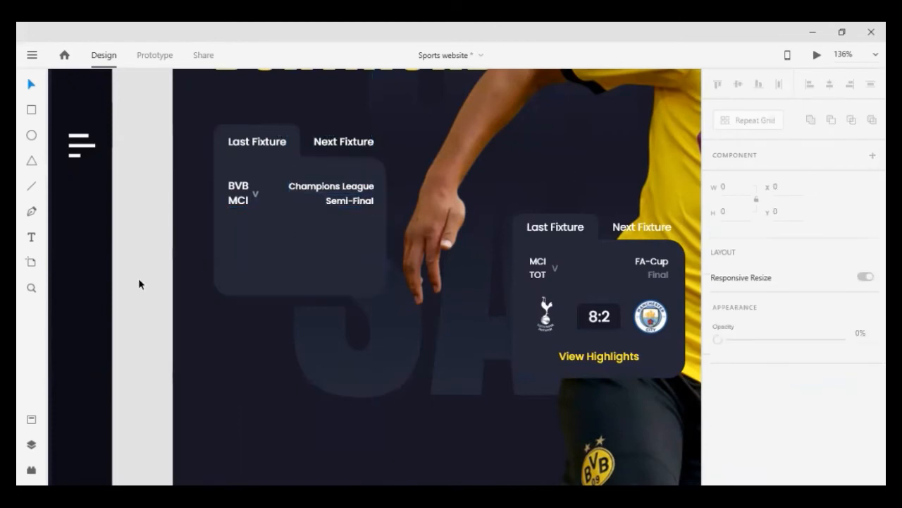
Lower the Semi-Final label's opacity to 60%.
{"action": "left_click", "coordinate": [350, 200]}
{"action": "scroll", "coordinate": [799, 387], "scroll_direction": "down", "scroll_amount": 2}
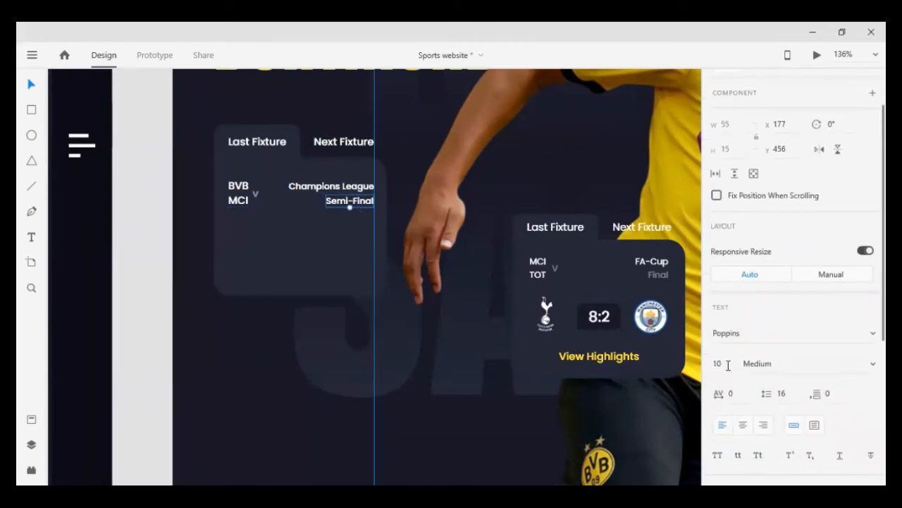
{"action": "scroll", "coordinate": [728, 365], "scroll_direction": "down", "scroll_amount": 6}
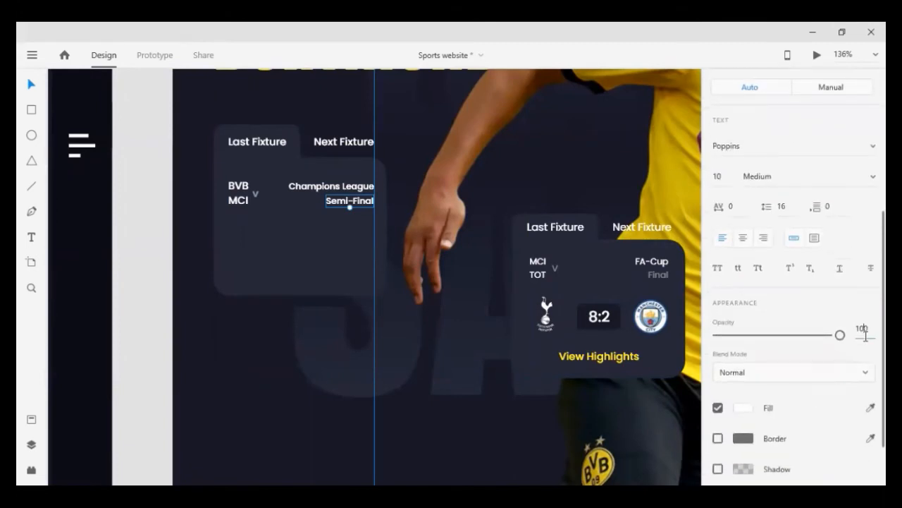
{"action": "left_click", "coordinate": [866, 333]}
{"action": "key", "text": "shift+Down"}
{"action": "key", "text": "shift+Down"}
{"action": "key", "text": "shift+Down"}
{"action": "key", "text": "shift+Down"}
{"action": "key", "text": "shift+Down"}
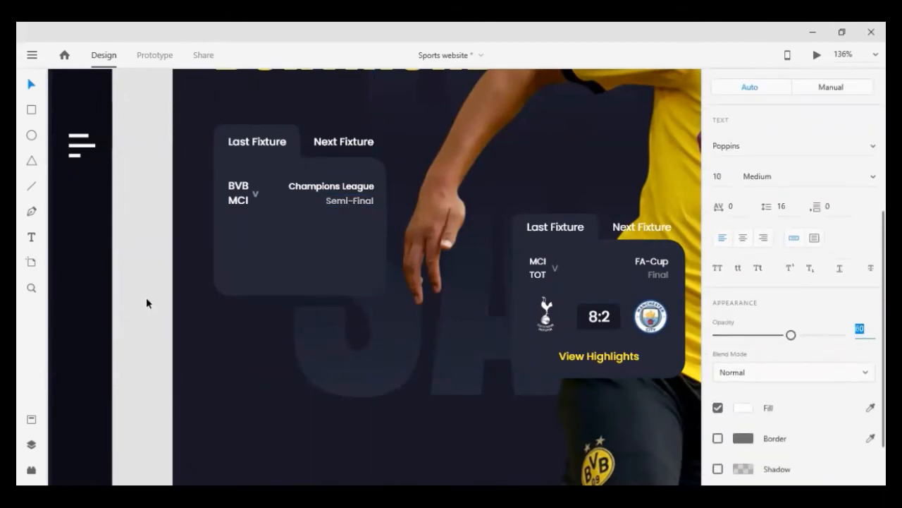
{"action": "left_click", "coordinate": [147, 299]}
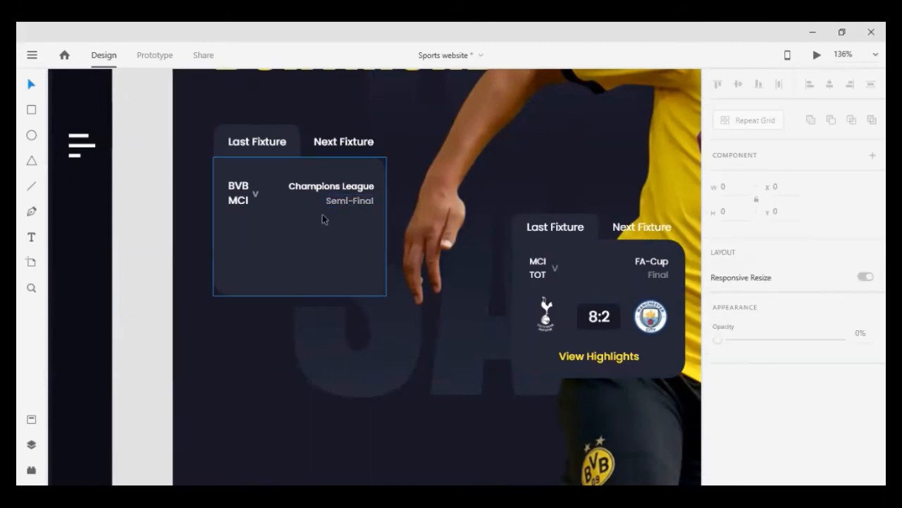
Move the Semi-Final label up to Y 454, closer to the Champions League line.
{"action": "left_click_drag", "start_coordinate": [336, 203], "coordinate": [338, 207]}
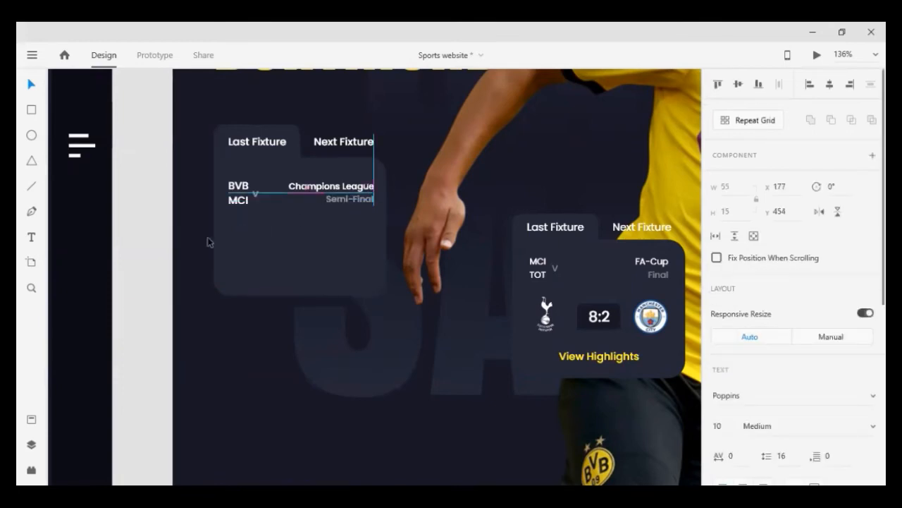
{"action": "left_click", "coordinate": [176, 249]}
{"action": "left_click", "coordinate": [163, 252]}
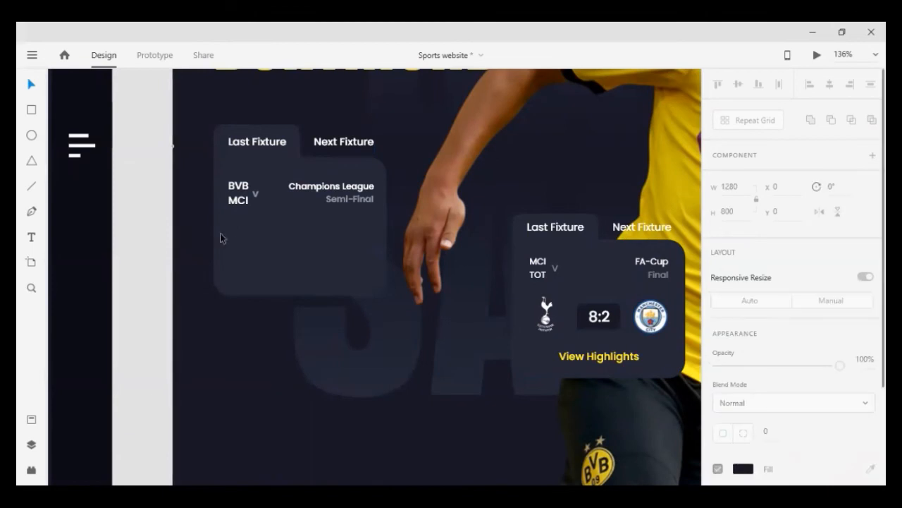
Move the BVB club logo from the shirt into the new fixture card, beneath the team labels, at X 71, Y 482.
{"action": "scroll", "coordinate": [586, 417], "scroll_direction": "down", "scroll_amount": 3}
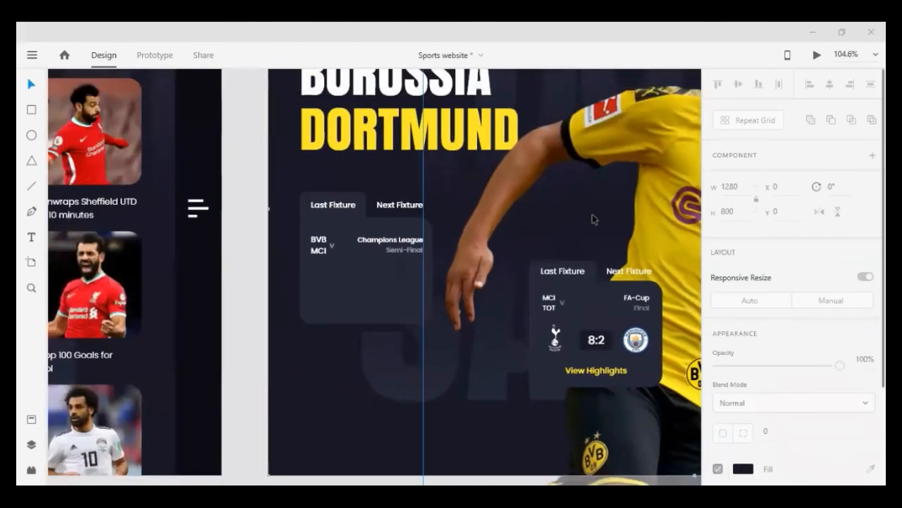
{"action": "scroll", "coordinate": [592, 213], "scroll_direction": "right", "scroll_amount": 5}
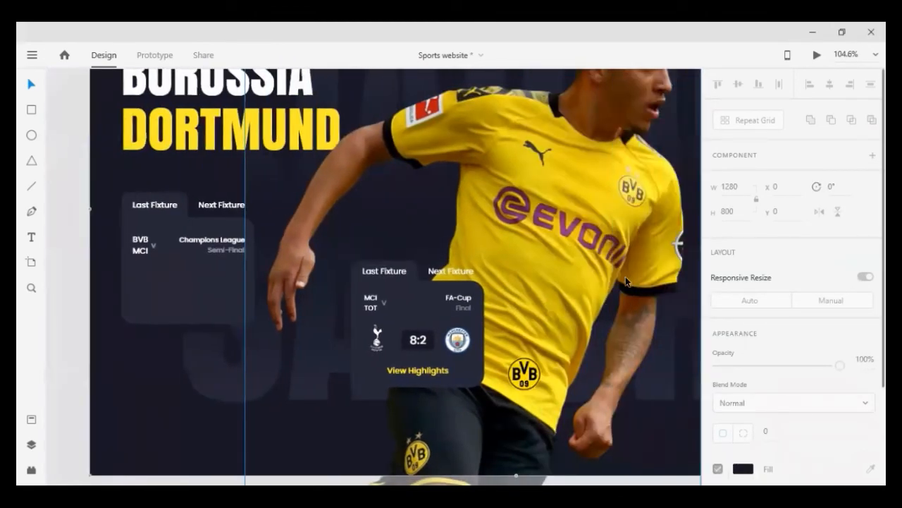
{"action": "left_click_drag", "start_coordinate": [524, 374], "coordinate": [204, 284]}
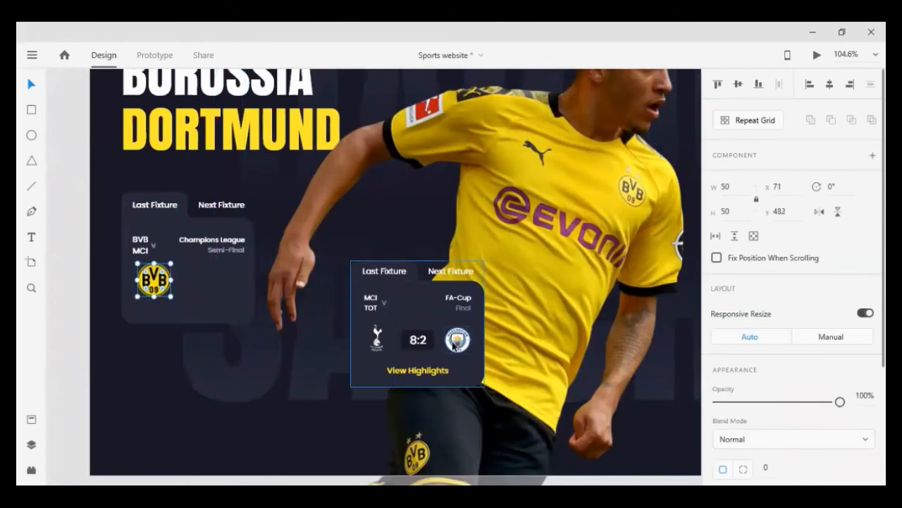
Move the reference fixture card to the right over the player's shirt and ungroup it.
{"action": "left_click", "coordinate": [453, 344]}
{"action": "left_click_drag", "start_coordinate": [415, 312], "coordinate": [521, 302]}
{"action": "key", "text": "ctrl+shift+g"}
{"action": "left_click", "coordinate": [640, 447]}
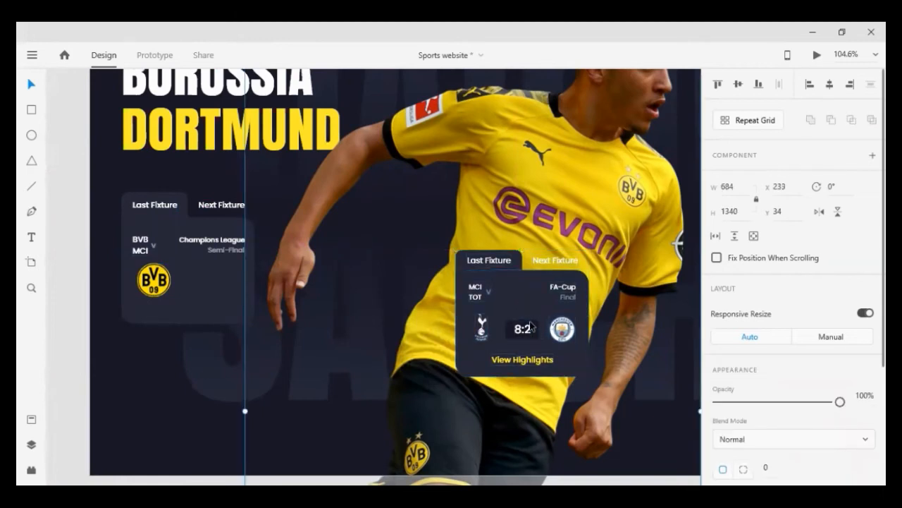
Move the Manchester City logo into the new fixture card opposite the BVB logo, and resize the BVB logo to 40 by 40.
{"action": "left_click_drag", "start_coordinate": [562, 328], "coordinate": [217, 281]}
{"action": "left_click", "coordinate": [144, 282]}
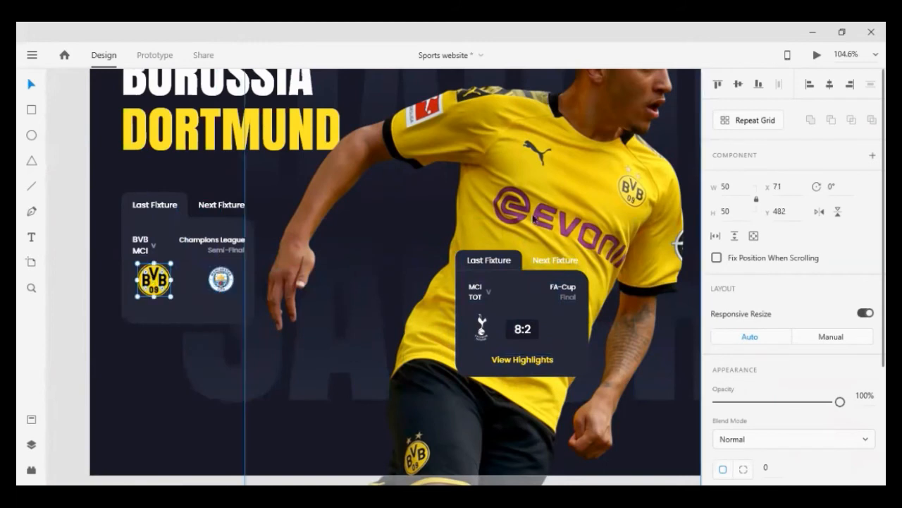
{"action": "left_click", "coordinate": [744, 211]}
{"action": "type", "text": "40"}
{"action": "key", "text": "Return"}
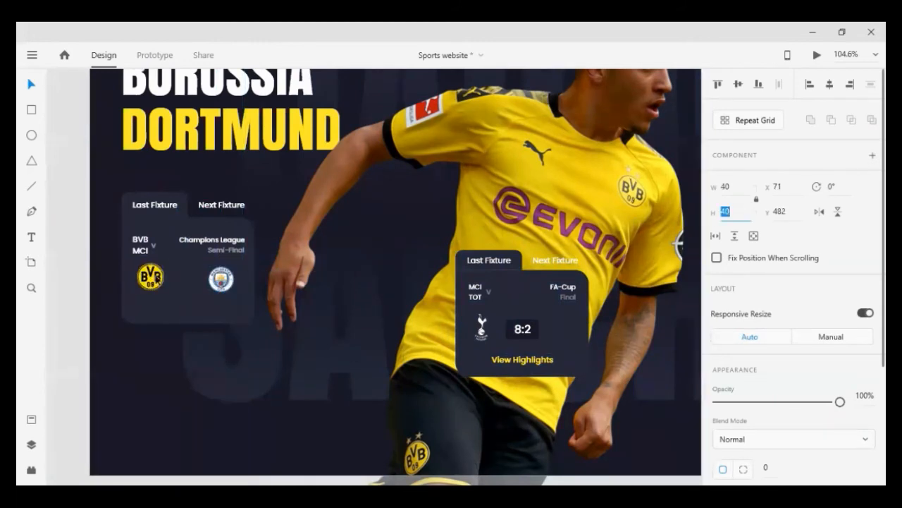
Align the BVB and Manchester City logos in the new card on their vertical middles.
{"action": "left_click", "coordinate": [220, 279], "text": "shift"}
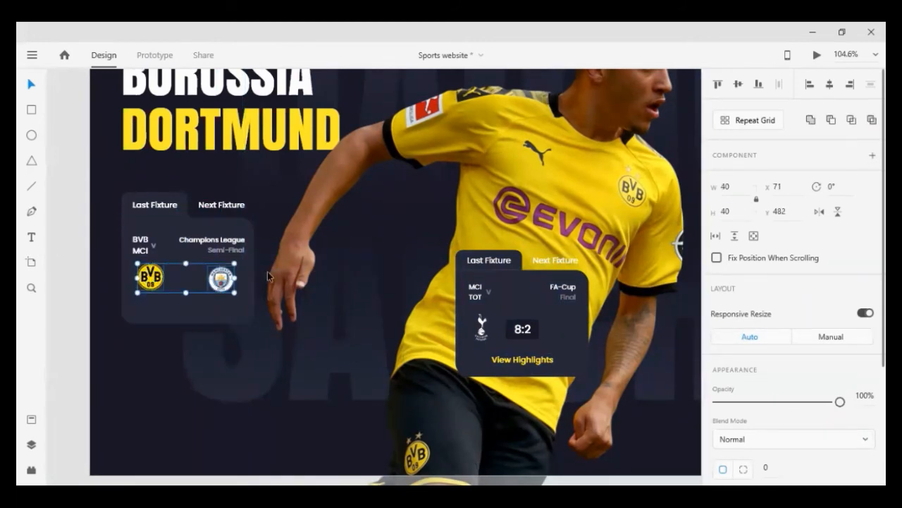
{"action": "left_click", "coordinate": [738, 85]}
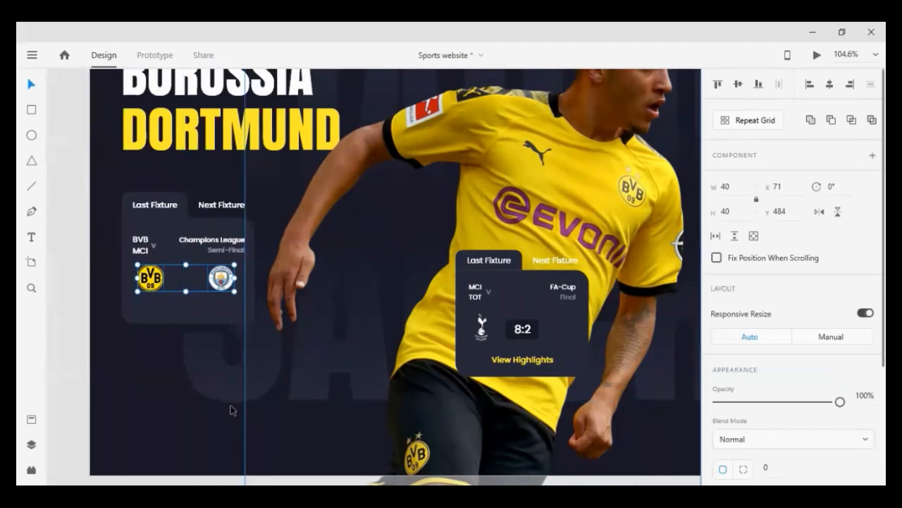
{"action": "left_click", "coordinate": [155, 360]}
Draw a rectangle about 43 by 28 between the two club logos in the new fixture card.
{"action": "scroll", "coordinate": [135, 313], "scroll_direction": "up", "scroll_amount": 5}
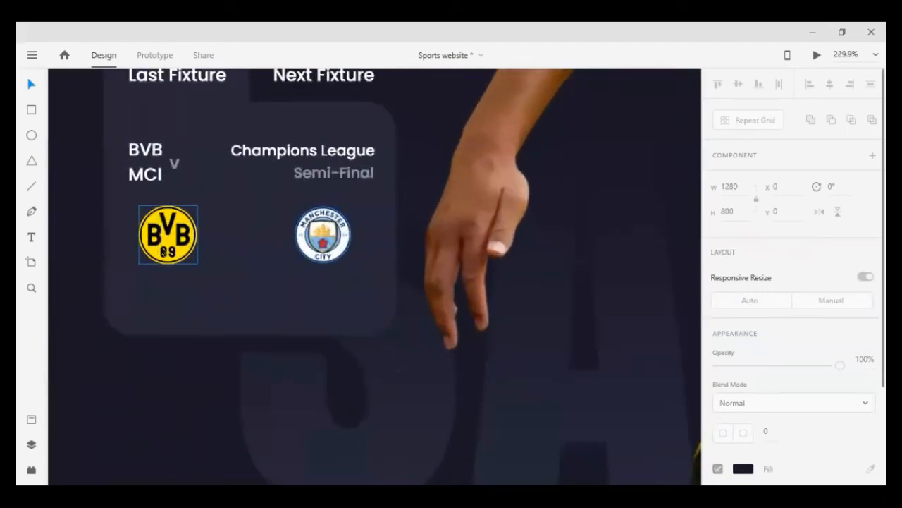
{"action": "left_click", "coordinate": [28, 112]}
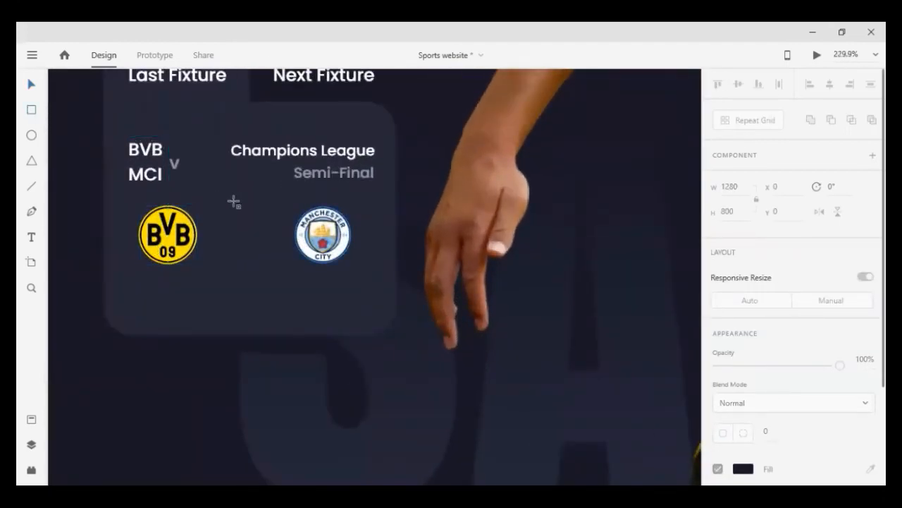
{"action": "mouse_move", "coordinate": [223, 217]}
{"action": "left_mouse_down"}
{"action": "mouse_move", "coordinate": [248, 243]}
{"action": "mouse_move", "coordinate": [285, 258]}
{"action": "left_mouse_up"}
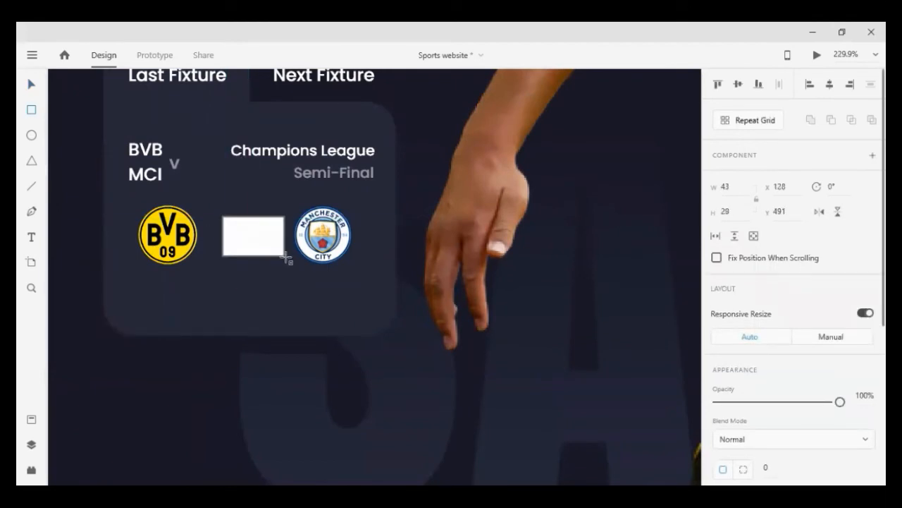
{"action": "left_click", "coordinate": [31, 90]}
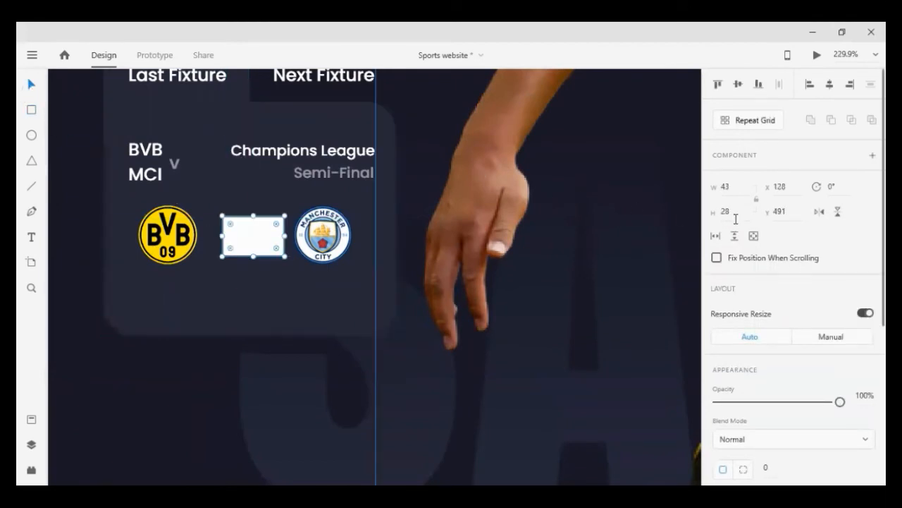
Resize the rectangle between the logos to 50 by 30 and move it to X 122, Y 490.
{"action": "left_click", "coordinate": [736, 218]}
{"action": "key", "text": "Up"}
{"action": "key", "text": "Up"}
{"action": "left_click", "coordinate": [731, 191]}
{"action": "key", "text": "Up"}
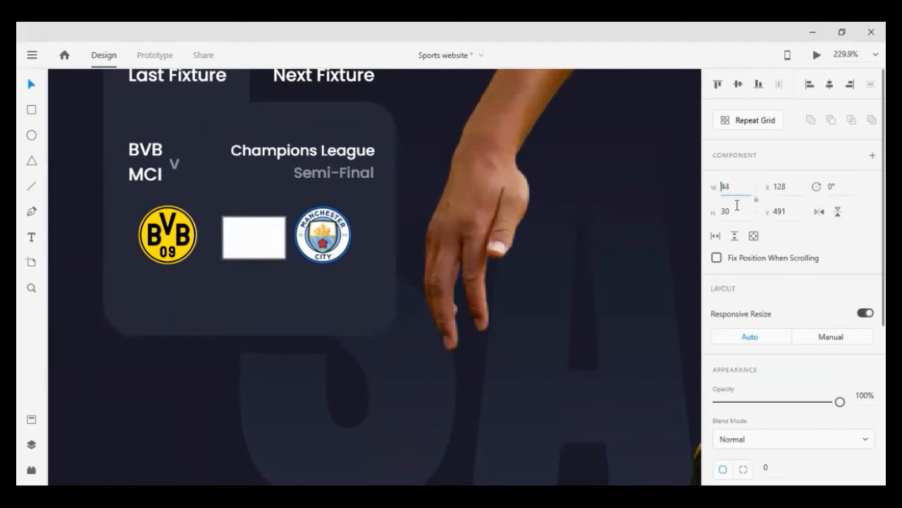
{"action": "key", "text": "Up"}
{"action": "key", "text": "Up"}
{"action": "key", "text": "Up"}
{"action": "key", "text": "Up"}
{"action": "key", "text": "Up"}
{"action": "key", "text": "Up"}
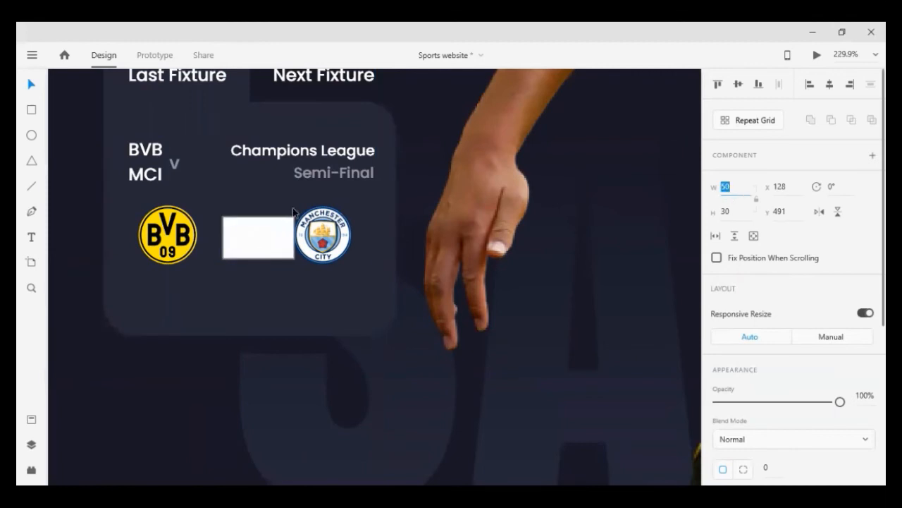
{"action": "left_click", "coordinate": [256, 239]}
{"action": "left_click_drag", "start_coordinate": [256, 239], "coordinate": [251, 238]}
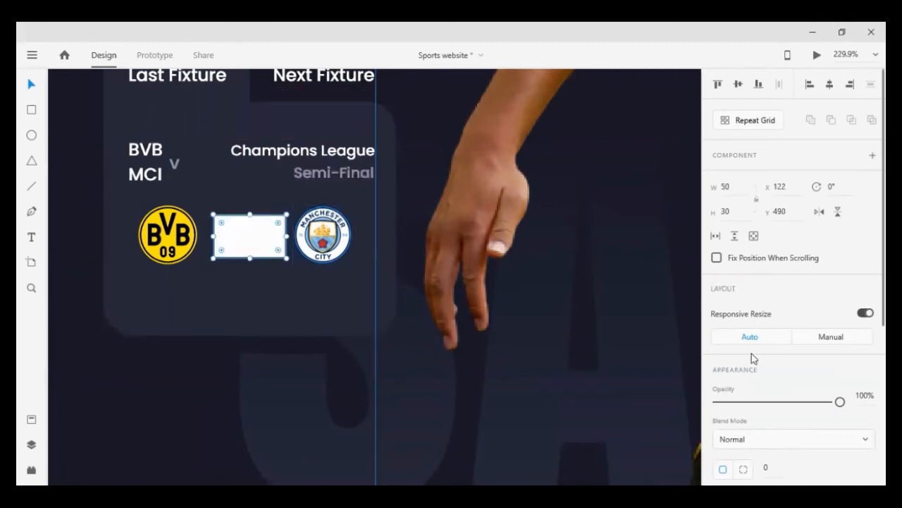
Give the rectangle a corner radius of 10 and fill it with the dark colour sampled from the artboard background.
{"action": "scroll", "coordinate": [752, 353], "scroll_direction": "down", "scroll_amount": 4}
{"action": "left_click", "coordinate": [769, 302]}
{"action": "type", "text": "10"}
{"action": "key", "text": "Return"}
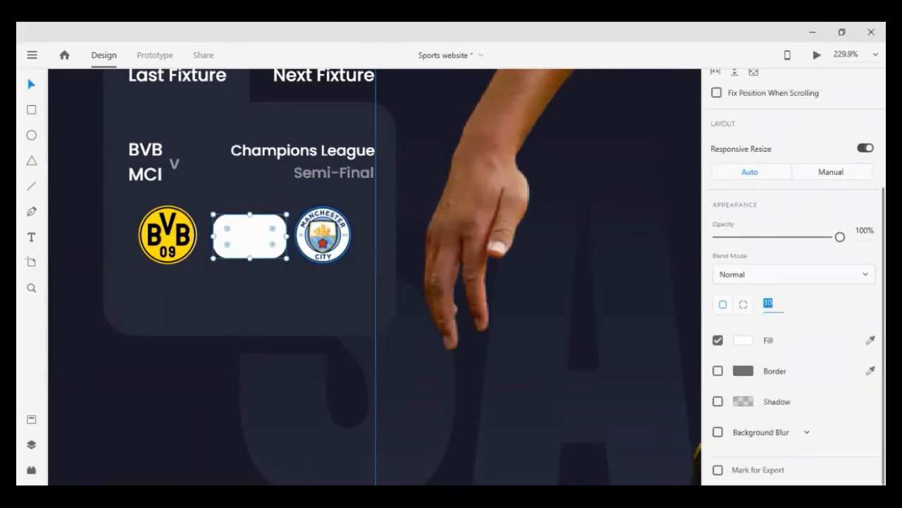
{"action": "left_click", "coordinate": [132, 387]}
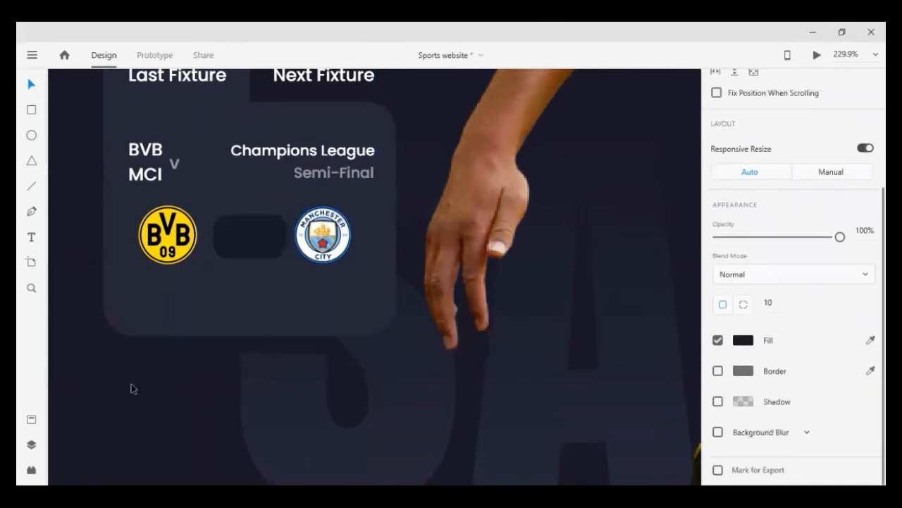
Slightly reduce the corner radius of the dark box between the logos.
{"action": "left_click", "coordinate": [253, 245]}
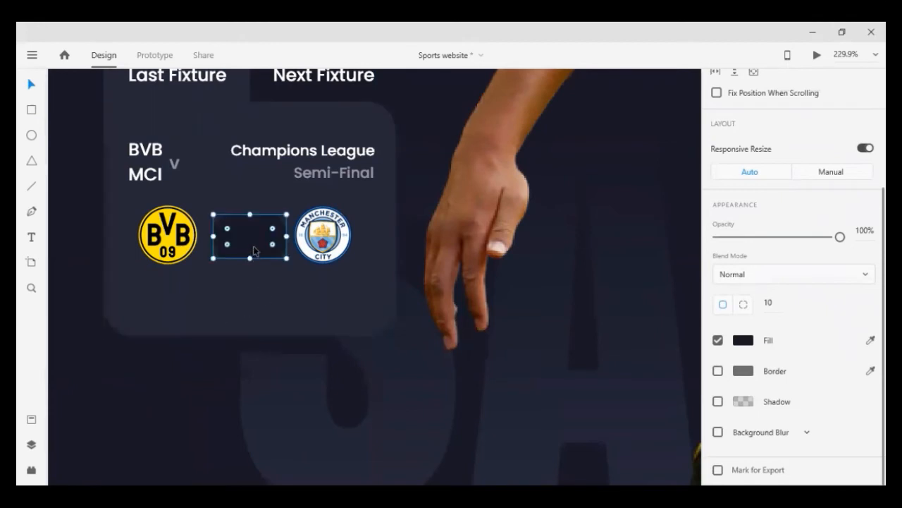
{"action": "left_click", "coordinate": [773, 301]}
{"action": "key", "text": "Down"}
{"action": "left_click", "coordinate": [193, 347]}
Place a copy of the Next Fixture label over the dark box and change its text to the score "2-2".
{"action": "left_click", "coordinate": [281, 155]}
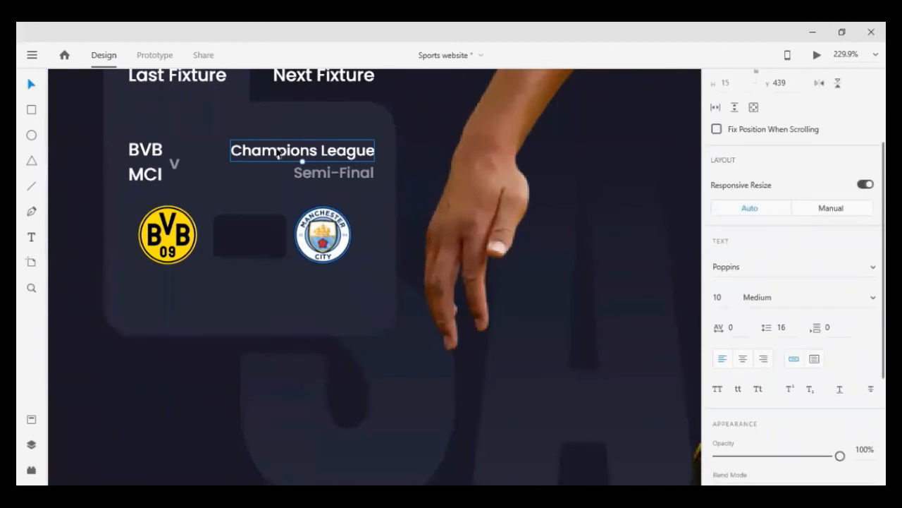
{"action": "scroll", "coordinate": [156, 117], "scroll_direction": "up", "scroll_amount": 1}
{"action": "left_click_drag", "start_coordinate": [278, 104], "coordinate": [265, 263]}
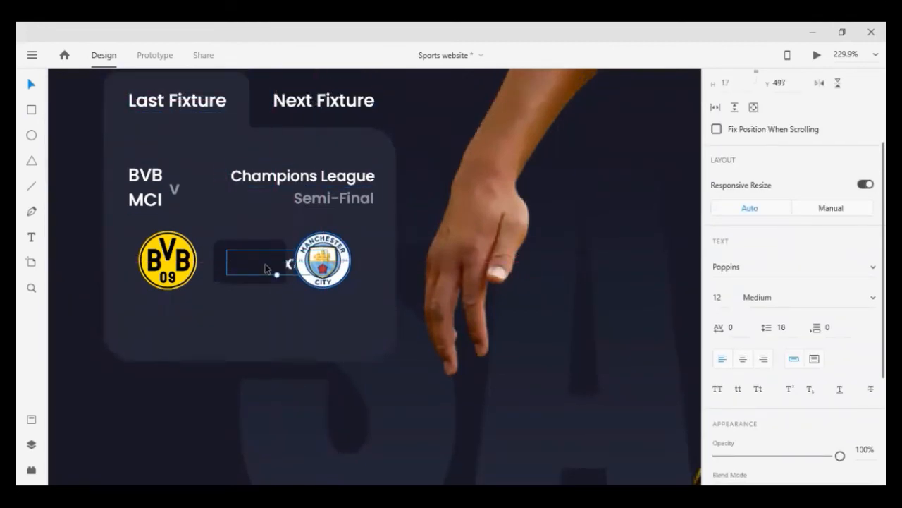
{"action": "double_click", "coordinate": [267, 264]}
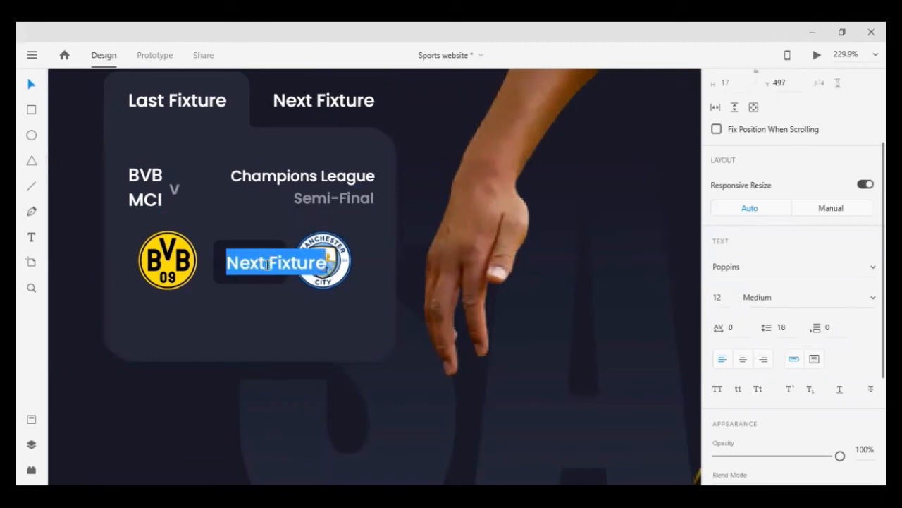
{"action": "type", "text": "22"}
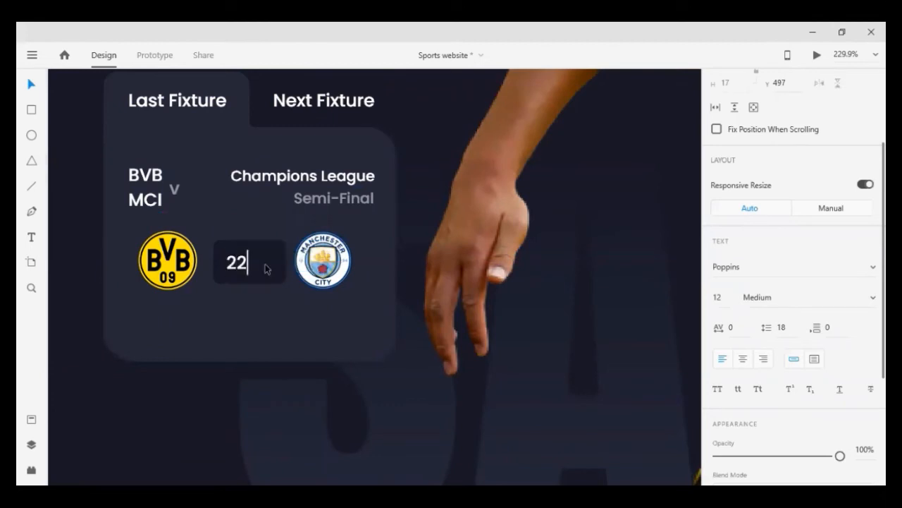
{"action": "key", "text": "Left"}
{"action": "type", "text": "-"}
{"action": "key", "text": "Escape"}
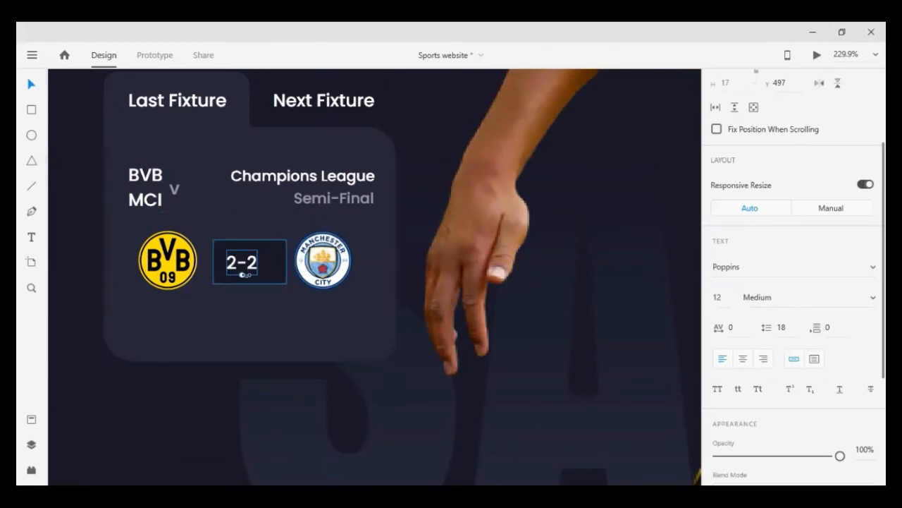
Centre the 2-2 score horizontally within its dark box.
{"action": "left_click", "coordinate": [274, 259], "text": "shift"}
{"action": "scroll", "coordinate": [759, 111], "scroll_direction": "up", "scroll_amount": 3}
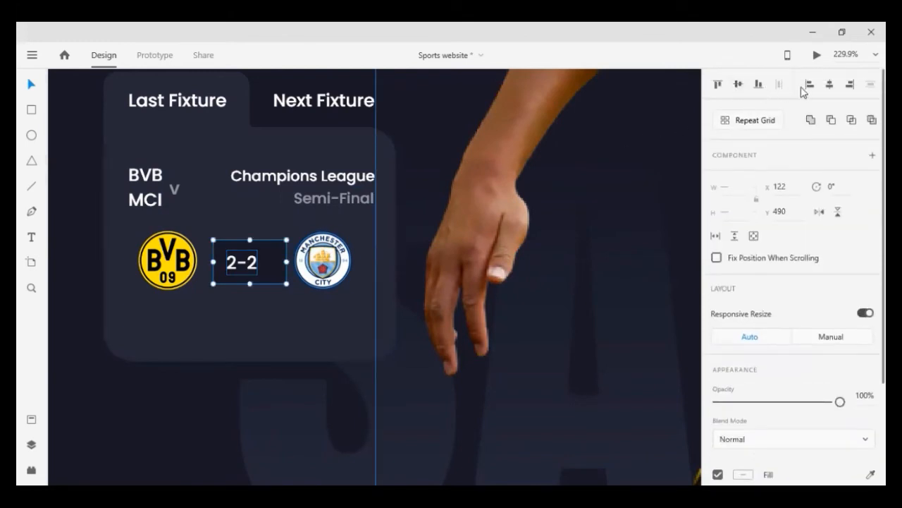
{"action": "left_click", "coordinate": [830, 84]}
{"action": "left_click", "coordinate": [171, 410]}
Enlarge the 2-2 score text to font size 15.
{"action": "scroll", "coordinate": [171, 409], "scroll_direction": "down", "scroll_amount": 2}
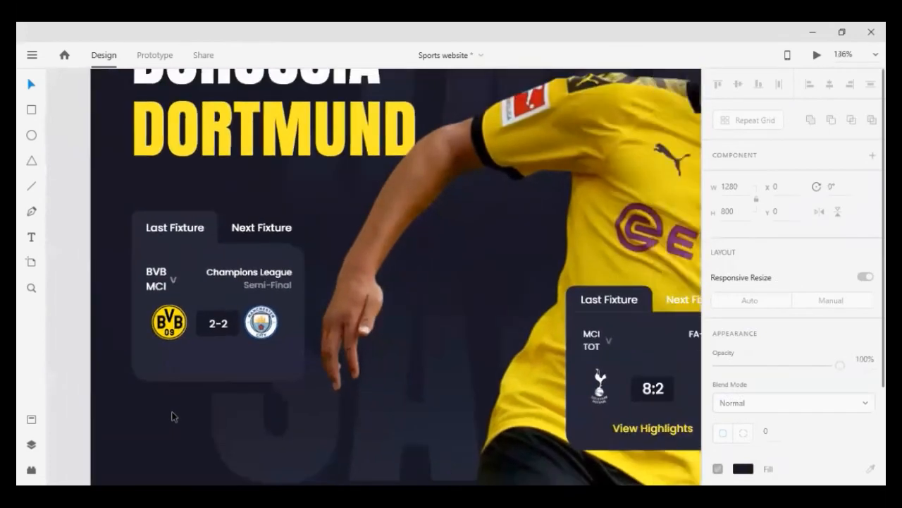
{"action": "scroll", "coordinate": [172, 409], "scroll_direction": "down", "scroll_amount": 1}
{"action": "left_click", "coordinate": [220, 275]}
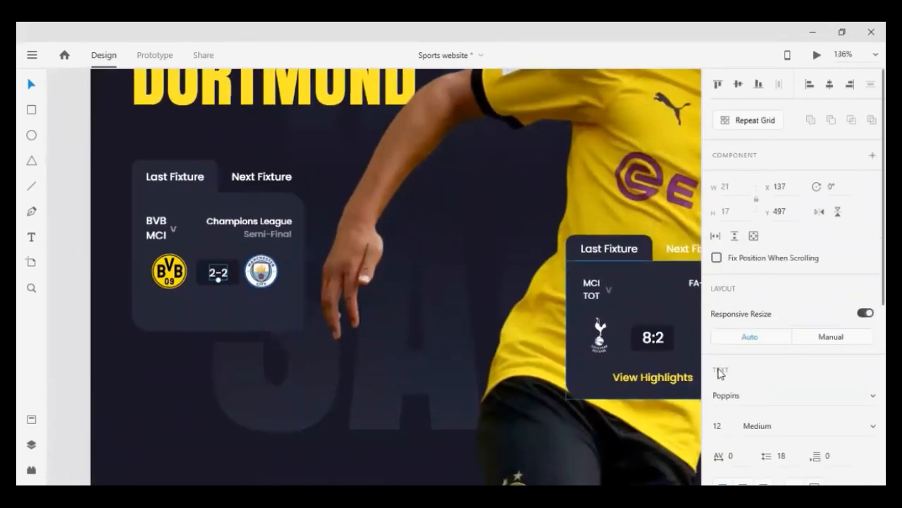
{"action": "left_click", "coordinate": [719, 425]}
{"action": "key", "text": "Up"}
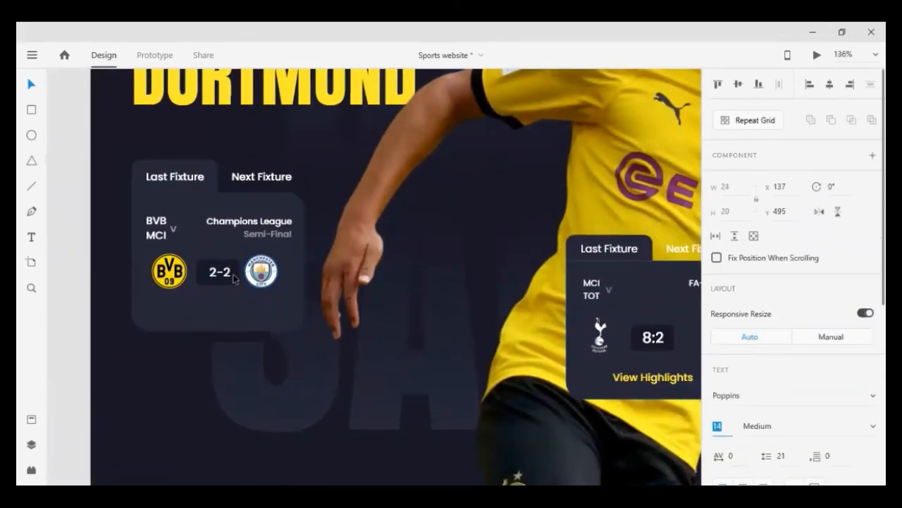
{"action": "left_click", "coordinate": [235, 278]}
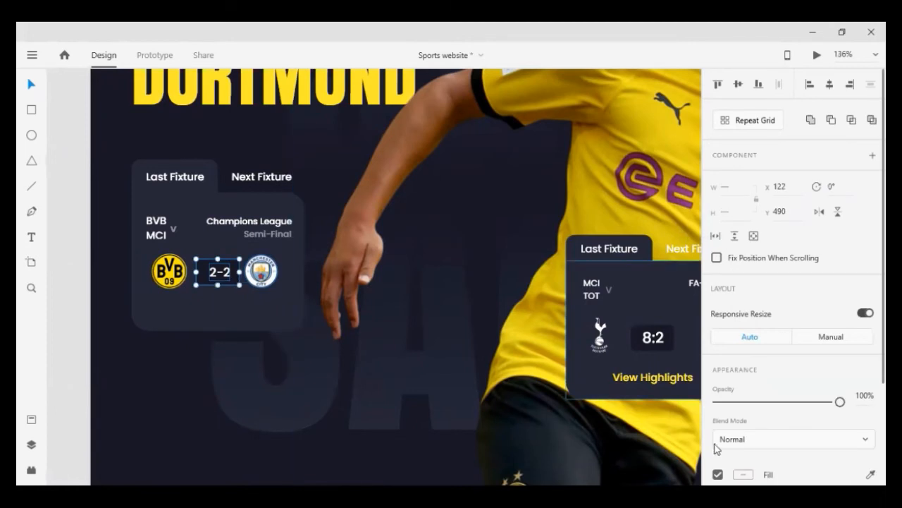
{"action": "left_click", "coordinate": [201, 272], "text": "shift"}
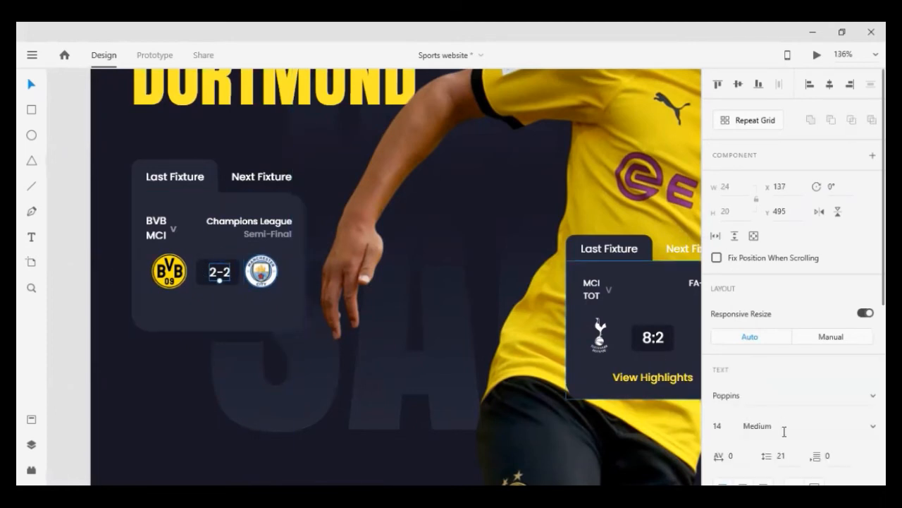
Centre the enlarged score both vertically and horizontally in its dark box.
{"action": "left_click", "coordinate": [233, 277]}
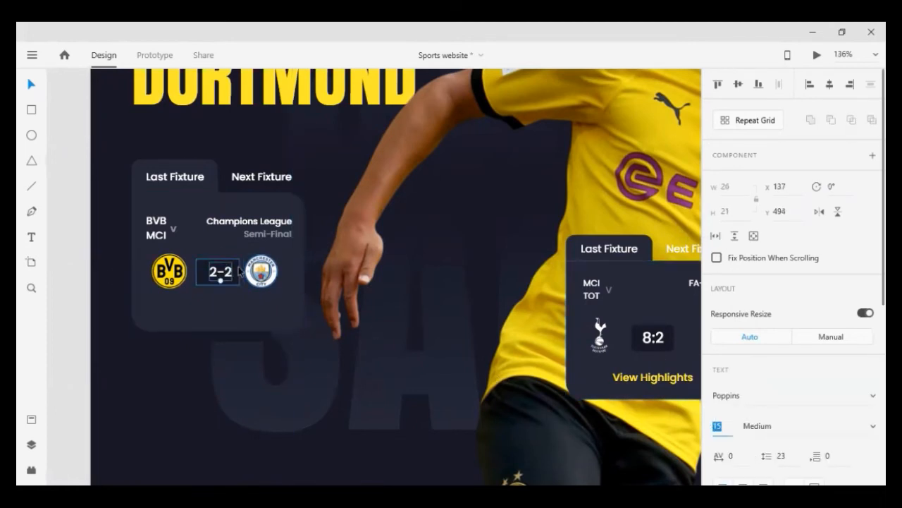
{"action": "left_click", "coordinate": [737, 86]}
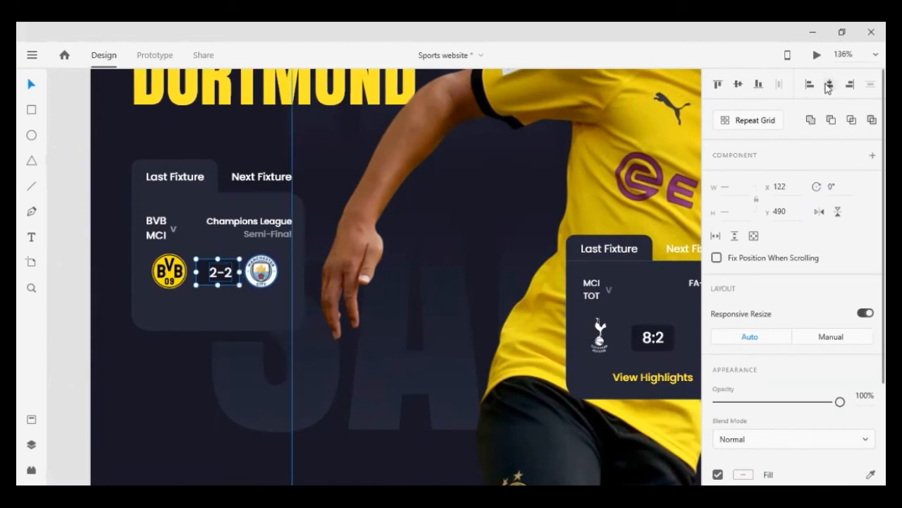
{"action": "left_click", "coordinate": [829, 85]}
{"action": "left_click", "coordinate": [162, 381]}
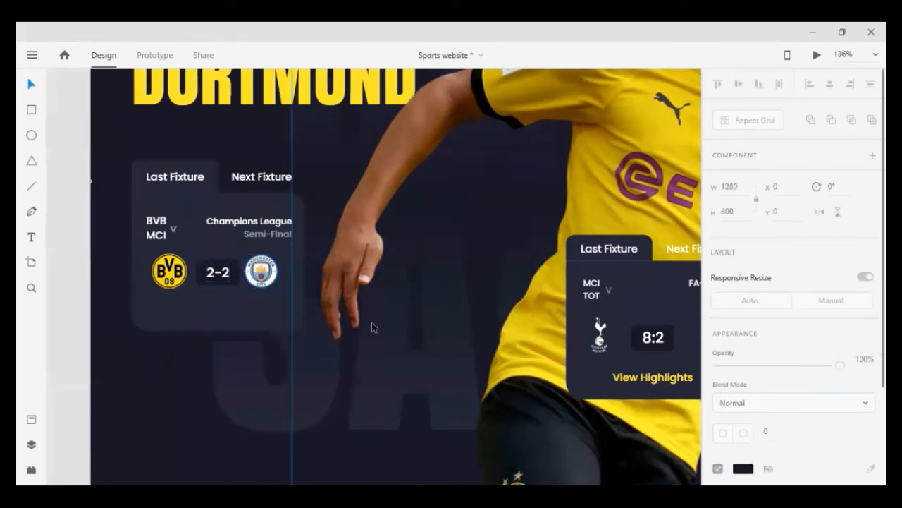
Place a copy of the Next Fixture label beneath the score box and change its text to "View Highlights".
{"action": "left_click_drag", "start_coordinate": [262, 176], "coordinate": [207, 314]}
{"action": "double_click", "coordinate": [208, 313]}
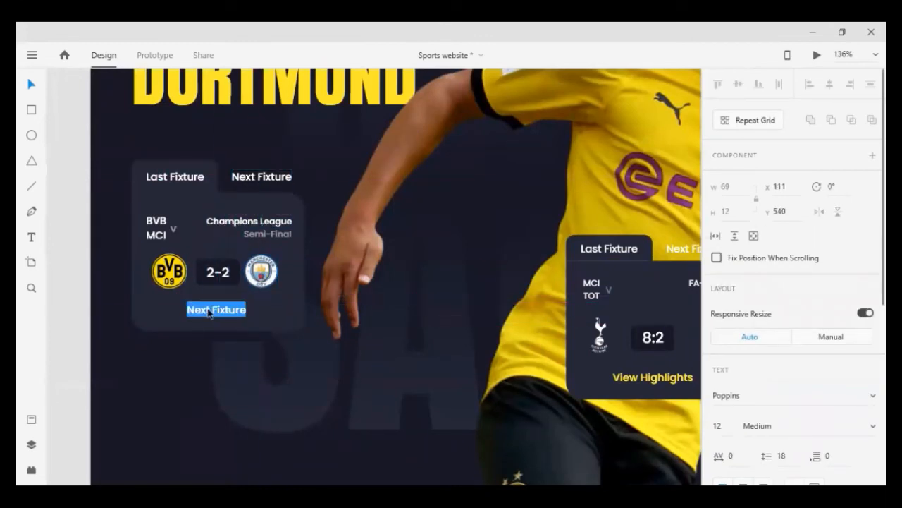
{"action": "type", "text": "V"}
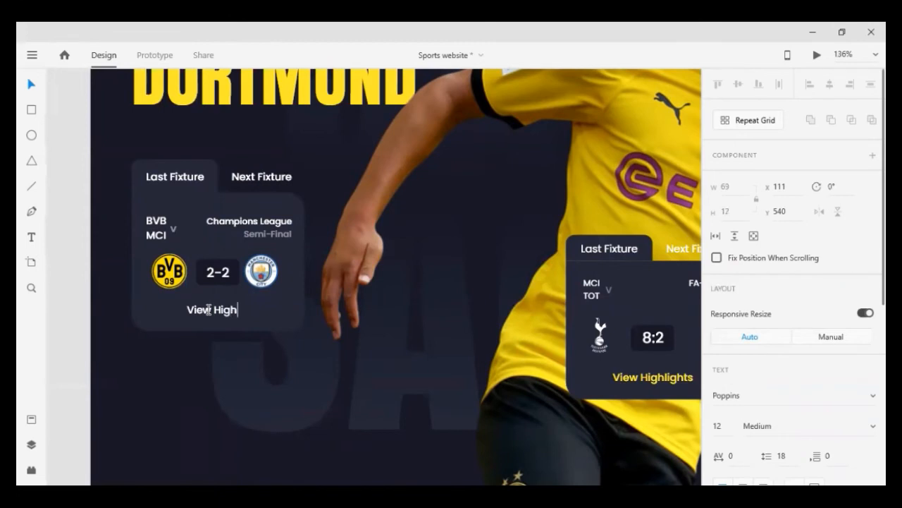
{"action": "type", "text": "iew Highlights"}
{"action": "key", "text": "Escape"}
Colour the new View Highlights label with the yellow sampled from the DORTMUND heading.
{"action": "scroll", "coordinate": [848, 373], "scroll_direction": "down", "scroll_amount": 5}
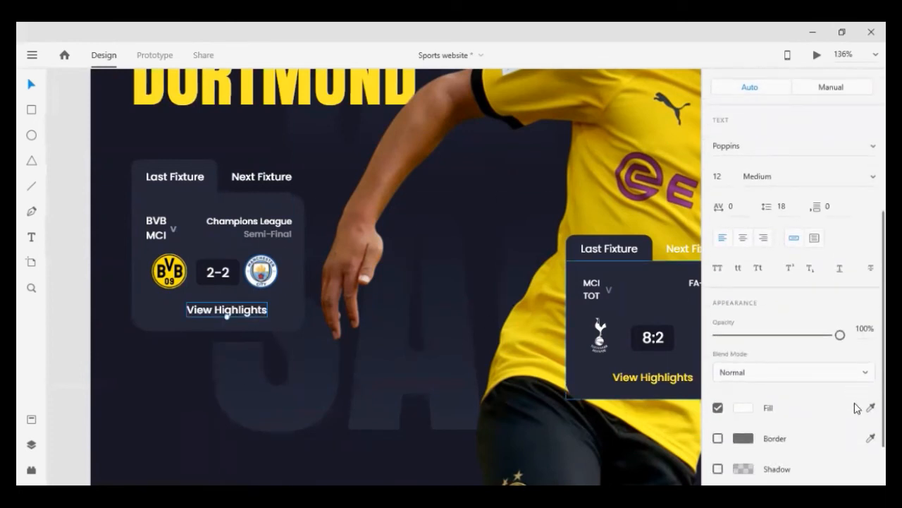
{"action": "key", "text": "i"}
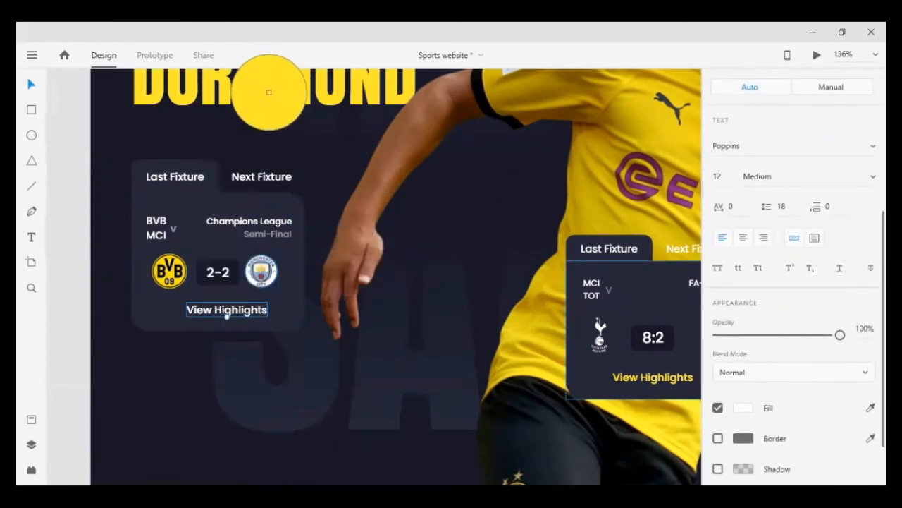
{"action": "left_click", "coordinate": [268, 91]}
Centre the View Highlights label horizontally on the new fixture card.
{"action": "left_click", "coordinate": [290, 296]}
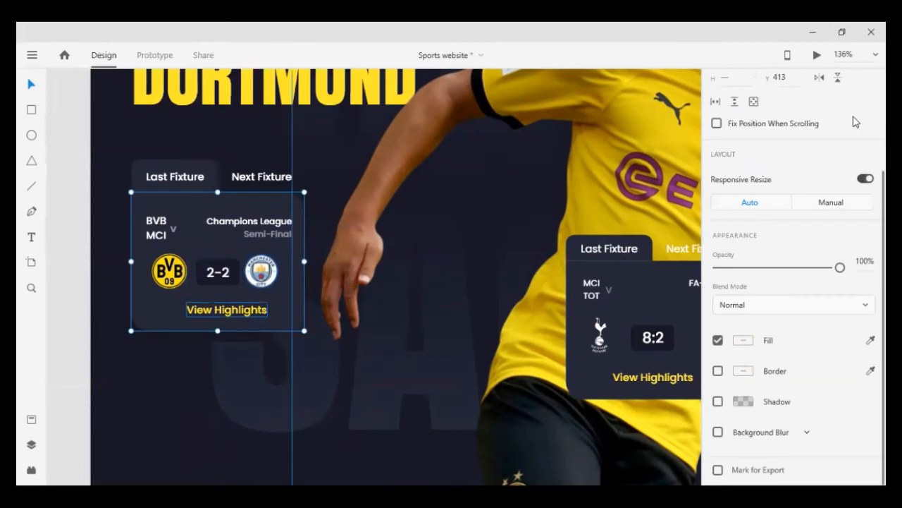
{"action": "scroll", "coordinate": [850, 112], "scroll_direction": "up", "scroll_amount": 3}
{"action": "left_click", "coordinate": [838, 85]}
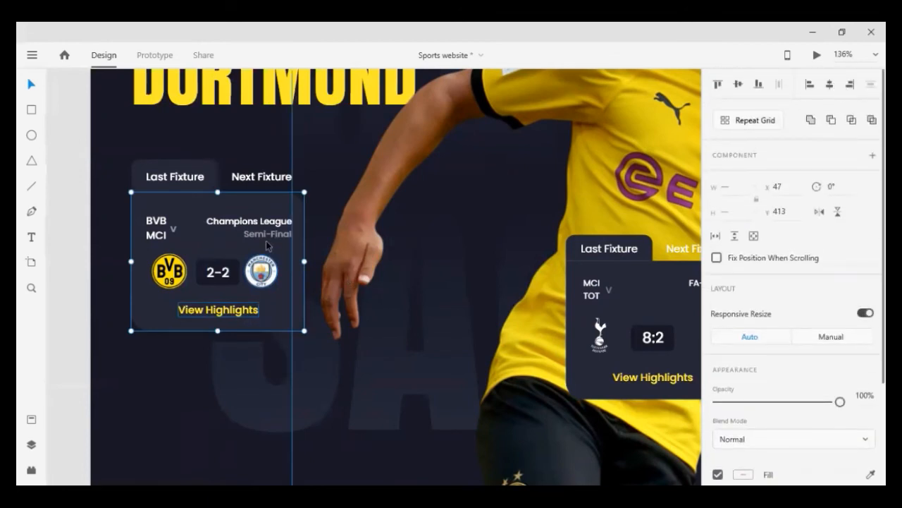
{"action": "left_click", "coordinate": [124, 383]}
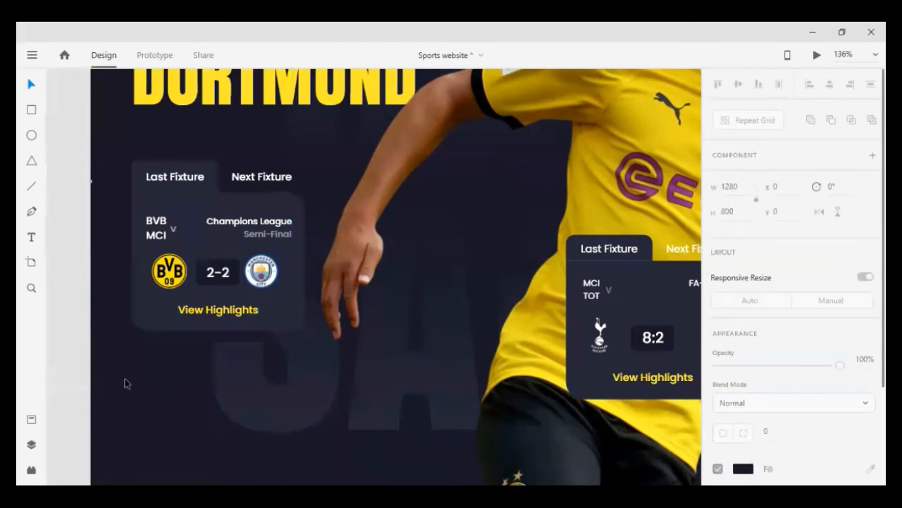
Centre the two club logos, the score and its dark box vertically on the fixture card.
{"action": "double_click", "coordinate": [159, 279]}
{"action": "left_click", "coordinate": [210, 275], "text": "shift"}
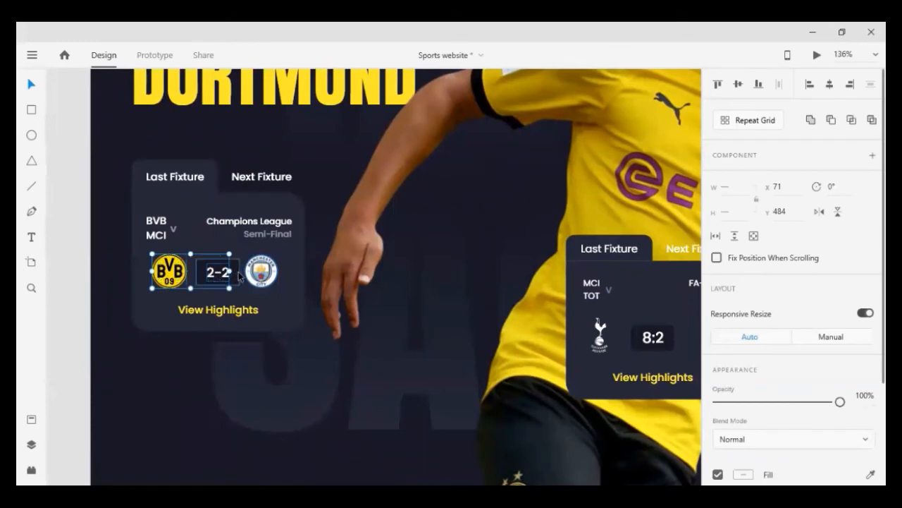
{"action": "left_click", "coordinate": [261, 270], "text": "shift"}
{"action": "left_click", "coordinate": [290, 264], "text": "shift"}
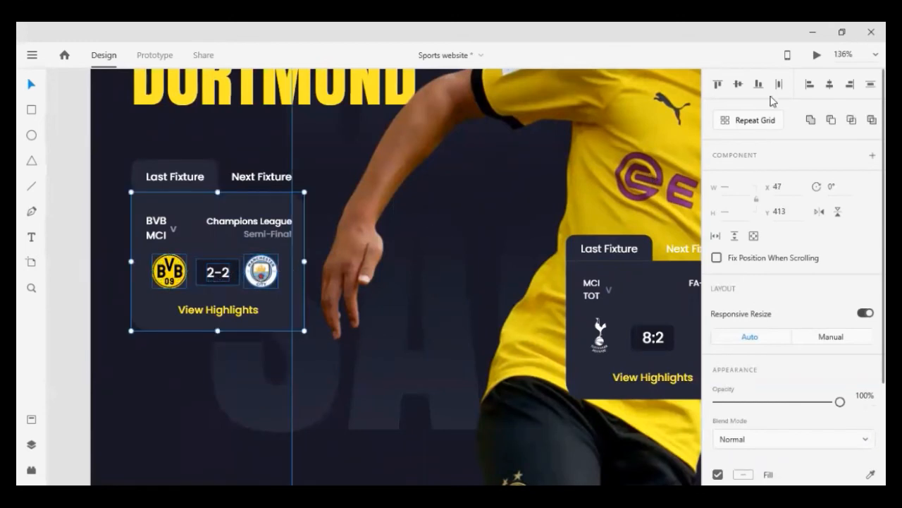
{"action": "left_click", "coordinate": [738, 86]}
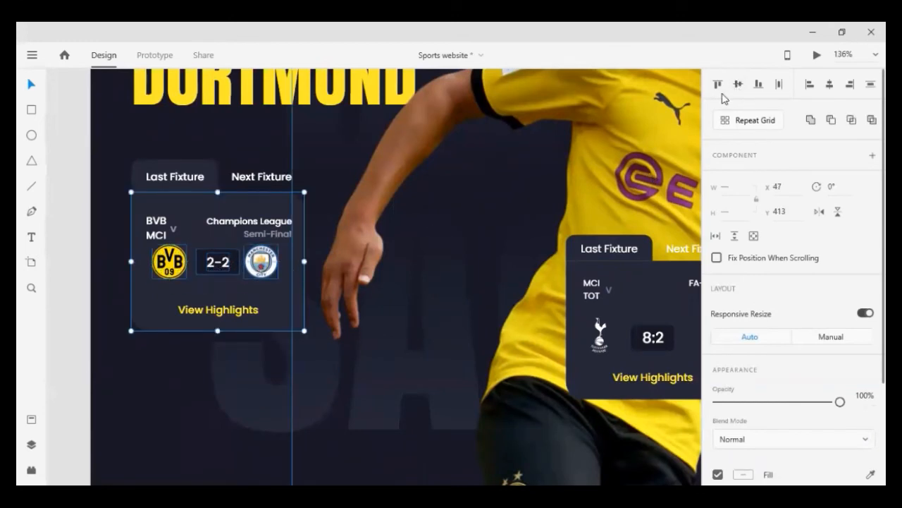
Raise the logos and score row on its own to Y 465, leaving the card background in place.
{"action": "left_click", "coordinate": [286, 285], "text": "shift"}
{"action": "key", "text": "shift+Up"}
{"action": "key", "text": "Down"}
{"action": "key", "text": "Down"}
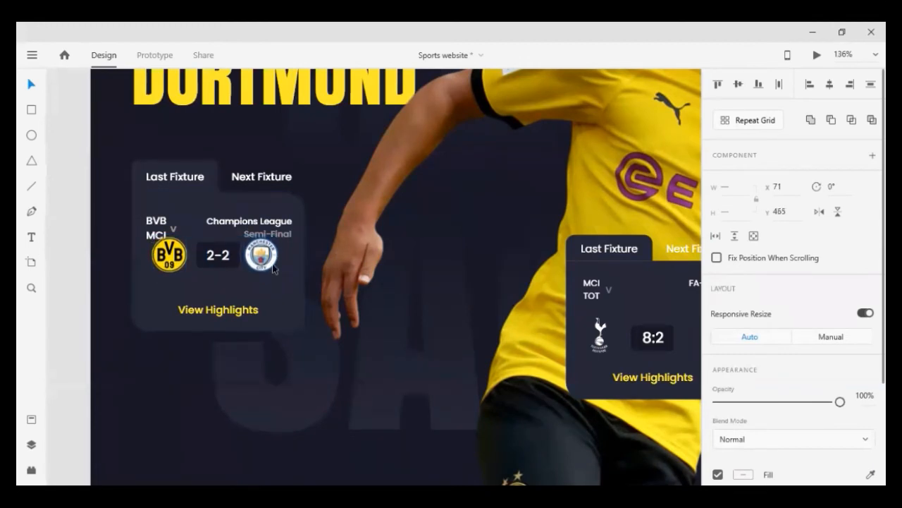
Shift the team names, competition text, logos and score together up about 4 px on the fixture card.
{"action": "left_click", "coordinate": [258, 234], "text": "shift"}
{"action": "left_click", "coordinate": [239, 218], "text": "shift"}
{"action": "left_click", "coordinate": [162, 236], "text": "shift"}
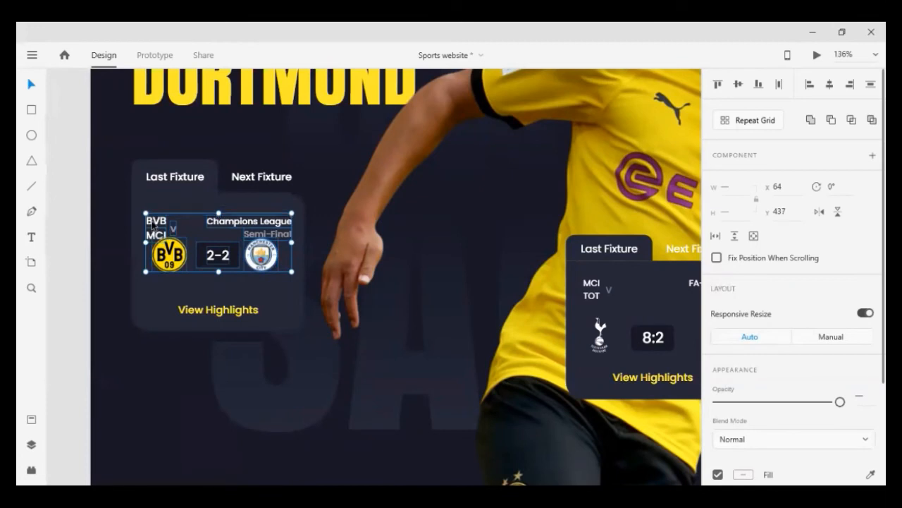
{"action": "key", "text": "shift+Up"}
{"action": "key", "text": "shift+Up"}
{"action": "key", "text": "shift+Up"}
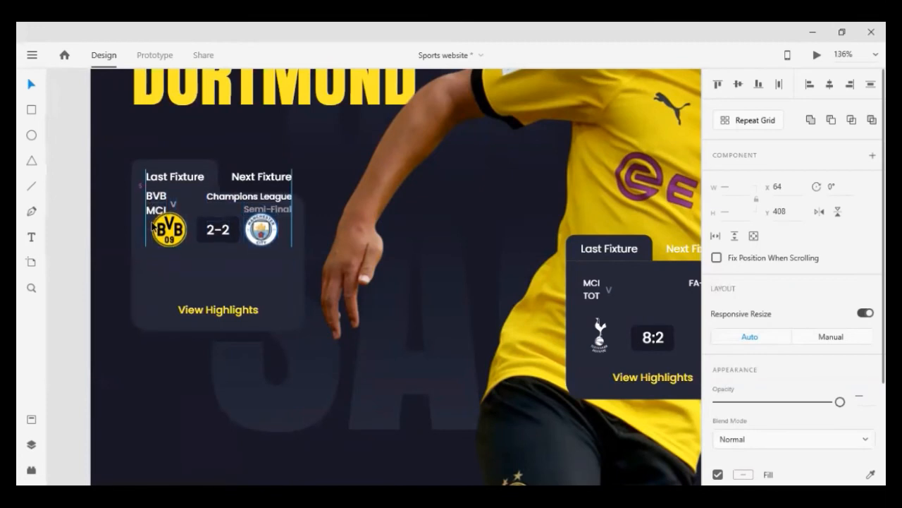
{"action": "key", "text": "Up"}
{"action": "key", "text": "Up"}
{"action": "key", "text": "Down"}
{"action": "key", "text": "shift+Down"}
{"action": "key", "text": "shift+Down"}
{"action": "key", "text": "shift+Down"}
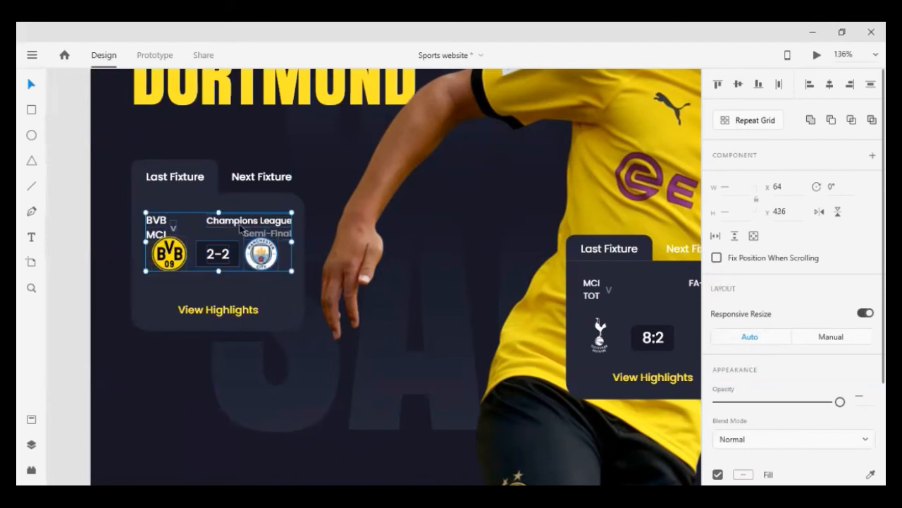
{"action": "key", "text": "Up"}
{"action": "key", "text": "Up"}
{"action": "key", "text": "Up"}
{"action": "key", "text": "Down"}
{"action": "key", "text": "Down"}
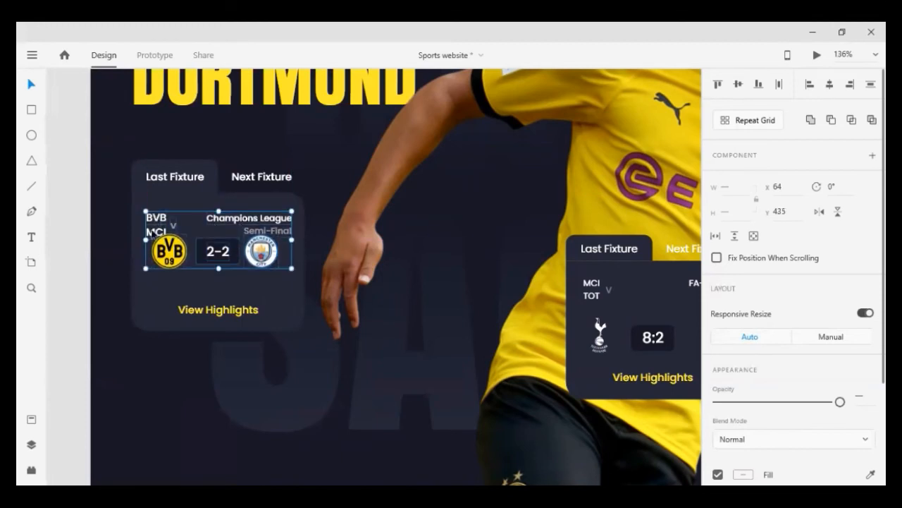
Lower only the club logos and score box to Y 483, clear of the match details.
{"action": "left_click", "coordinate": [174, 227], "text": "shift"}
{"action": "left_click", "coordinate": [239, 220], "text": "shift"}
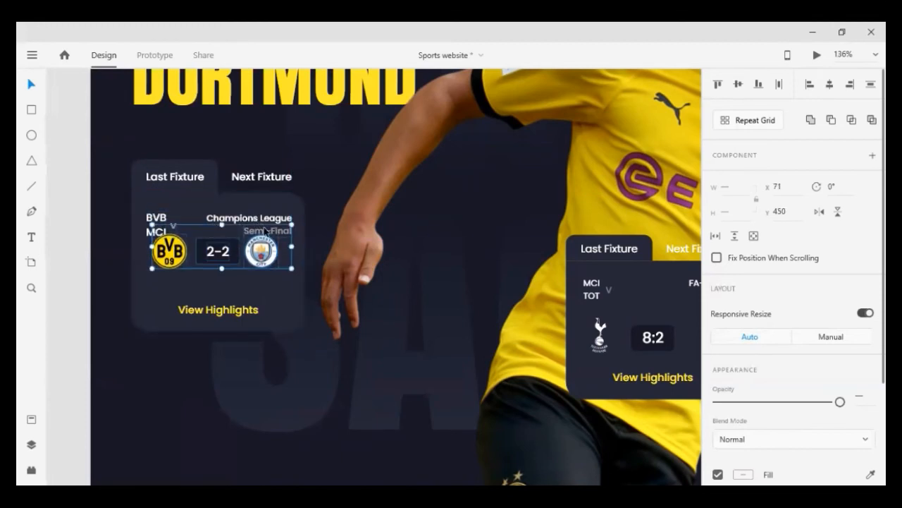
{"action": "left_click", "coordinate": [263, 229], "text": "shift"}
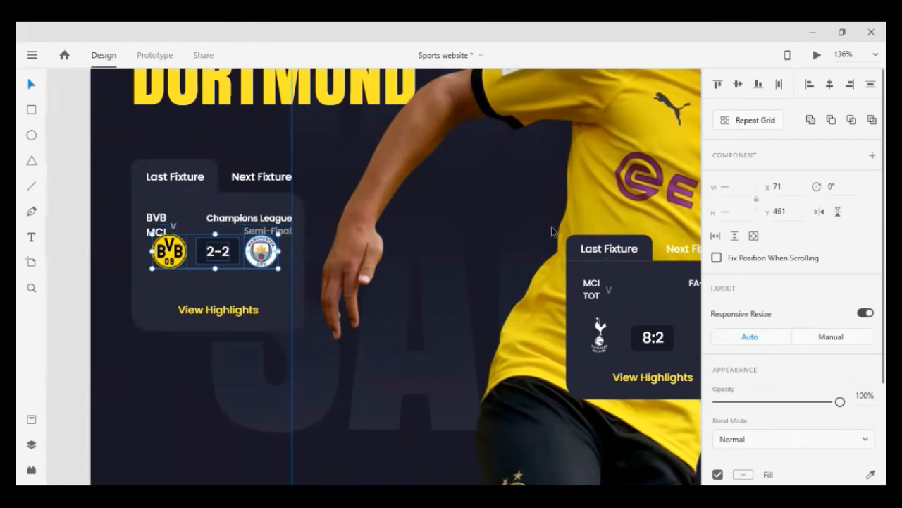
{"action": "key", "text": "Down"}
{"action": "key", "text": "shift+Down"}
{"action": "key", "text": "shift+Down"}
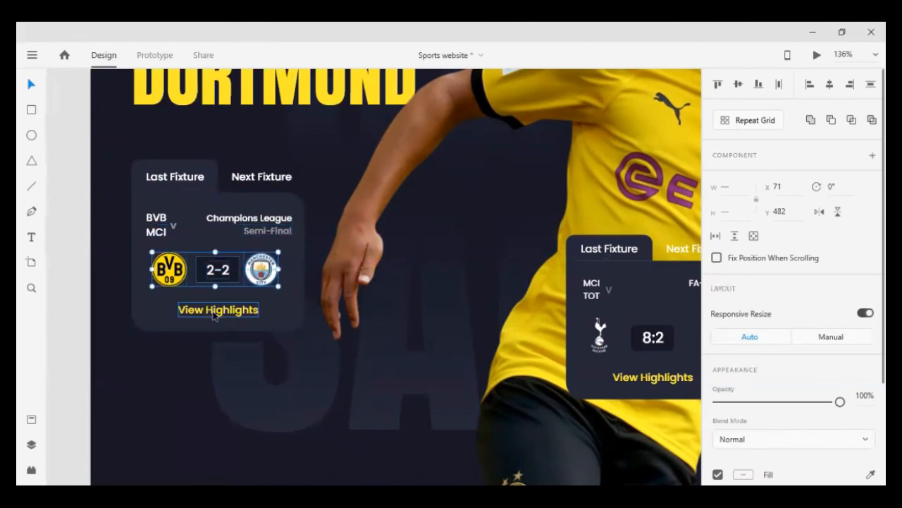
{"action": "left_click", "coordinate": [209, 310]}
{"action": "left_click", "coordinate": [185, 273]}
{"action": "left_click", "coordinate": [214, 275], "text": "shift"}
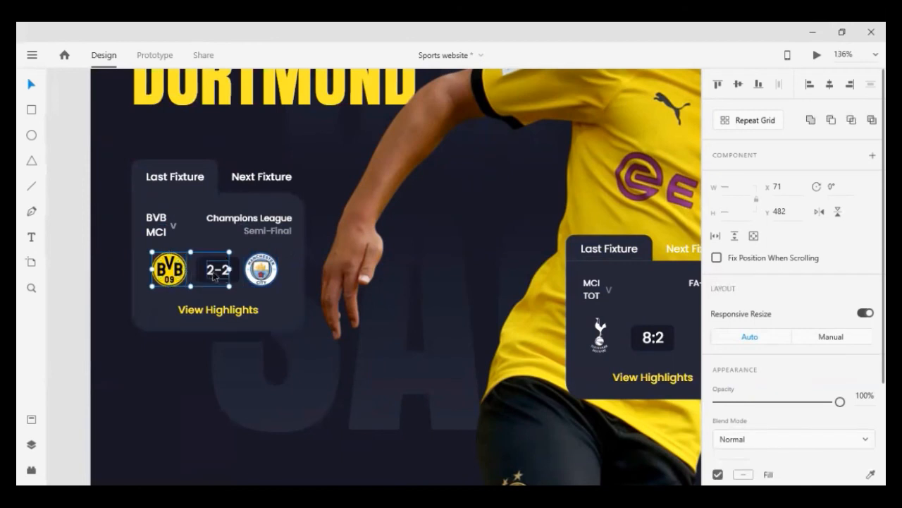
{"action": "left_click", "coordinate": [261, 271], "text": "shift"}
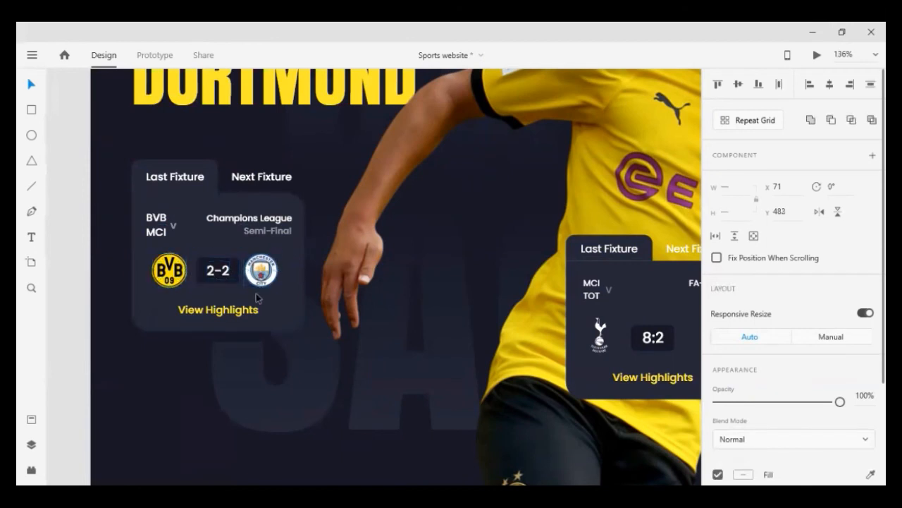
Move the View Highlights label up to Y 538, 20 px below the score box.
{"action": "left_click", "coordinate": [248, 318]}
{"action": "key", "text": "shift+Up"}
{"action": "key", "text": "shift+Up"}
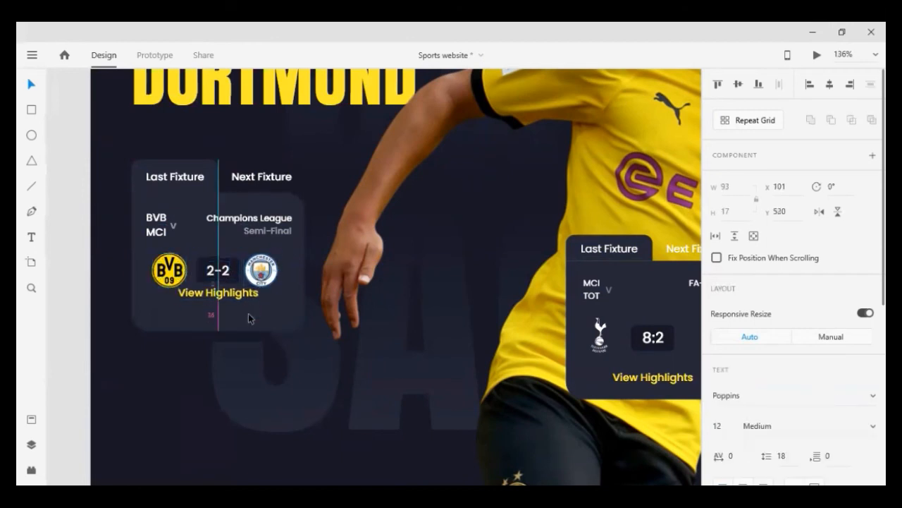
{"action": "key", "text": "shift+Down"}
{"action": "key", "text": "shift+Down"}
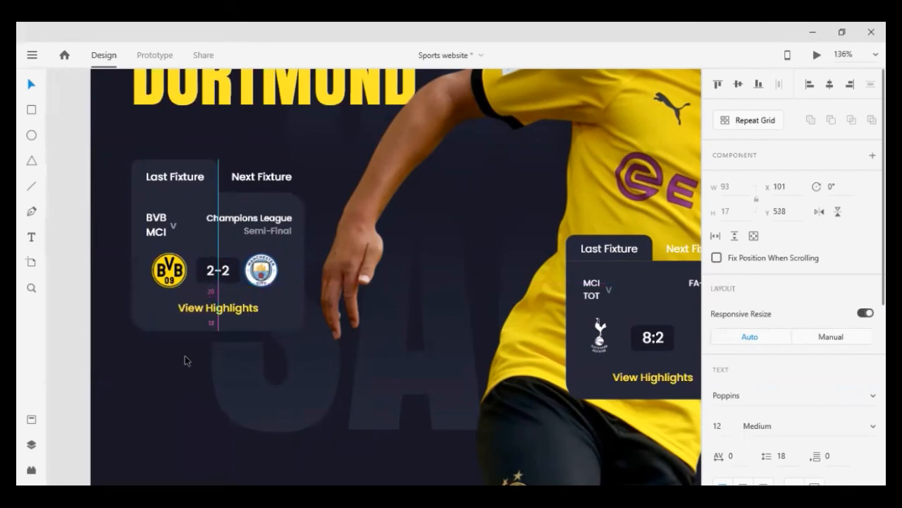
{"action": "left_click", "coordinate": [158, 363]}
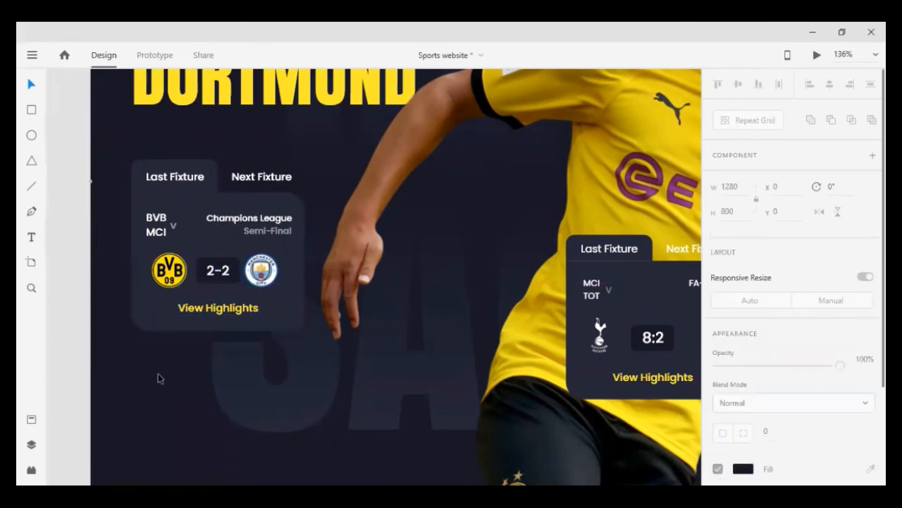
Duplicate the fixture card with its contents but without the tabs, placing the copy 20 px beneath the original at Y 593.
{"action": "scroll", "coordinate": [158, 373], "scroll_direction": "down", "scroll_amount": 1}
{"action": "key", "text": "ctrl+minus"}
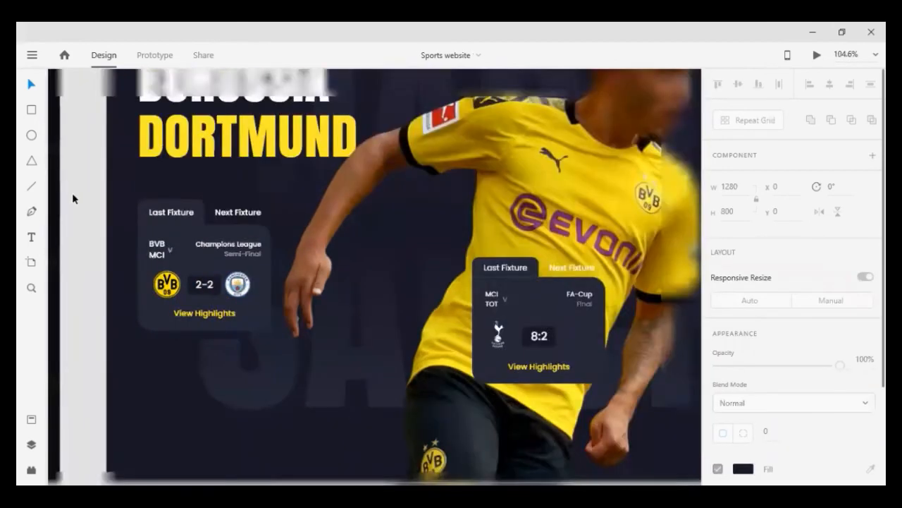
{"action": "scroll", "coordinate": [111, 260], "scroll_direction": "up", "scroll_amount": 1}
{"action": "scroll", "coordinate": [111, 265], "scroll_direction": "down", "scroll_amount": 1}
{"action": "left_click_drag", "start_coordinate": [96, 243], "coordinate": [258, 338]}
{"action": "left_click", "coordinate": [324, 356], "text": "shift"}
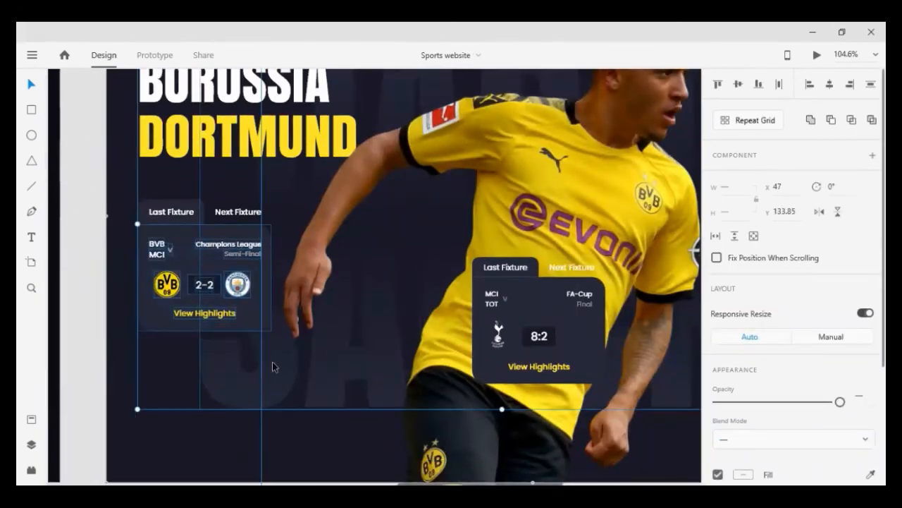
{"action": "left_click", "coordinate": [221, 365], "text": "shift"}
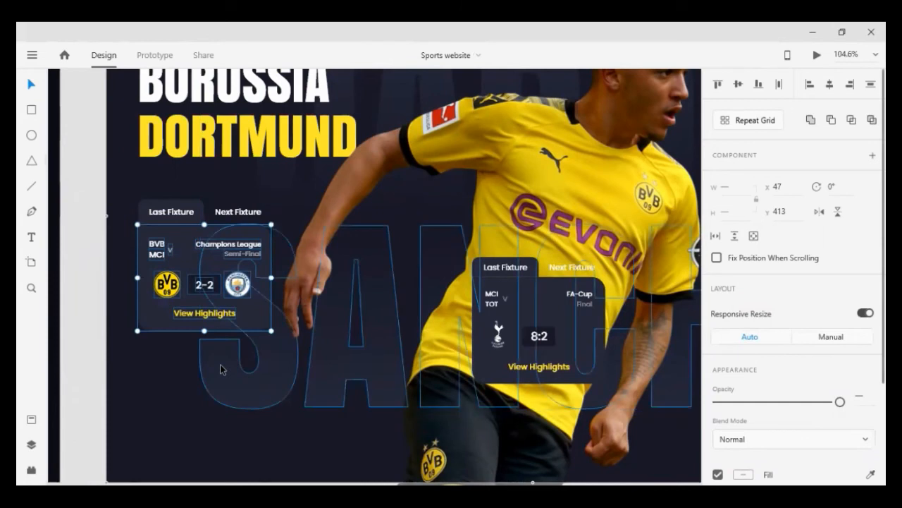
{"action": "key", "text": "shift+Down"}
{"action": "key", "text": "shift+Down"}
{"action": "key", "text": "shift+Down"}
{"action": "key", "text": "shift+Down"}
{"action": "key", "text": "shift+Down"}
{"action": "key", "text": "shift+Down"}
{"action": "key", "text": "shift+Down"}
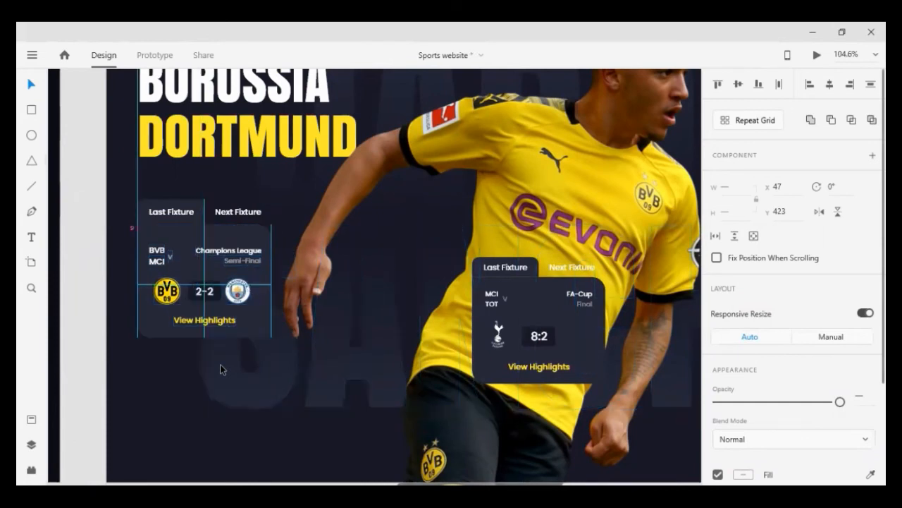
{"action": "key", "text": "shift+Down"}
{"action": "key", "text": "shift+Down"}
{"action": "key", "text": "shift+Down"}
{"action": "key", "text": "shift+Down"}
{"action": "key", "text": "shift+Down"}
{"action": "key", "text": "shift+Down"}
{"action": "key", "text": "shift+Down"}
{"action": "key", "text": "shift+Down"}
{"action": "key", "text": "shift+Down"}
{"action": "key", "text": "shift+Down"}
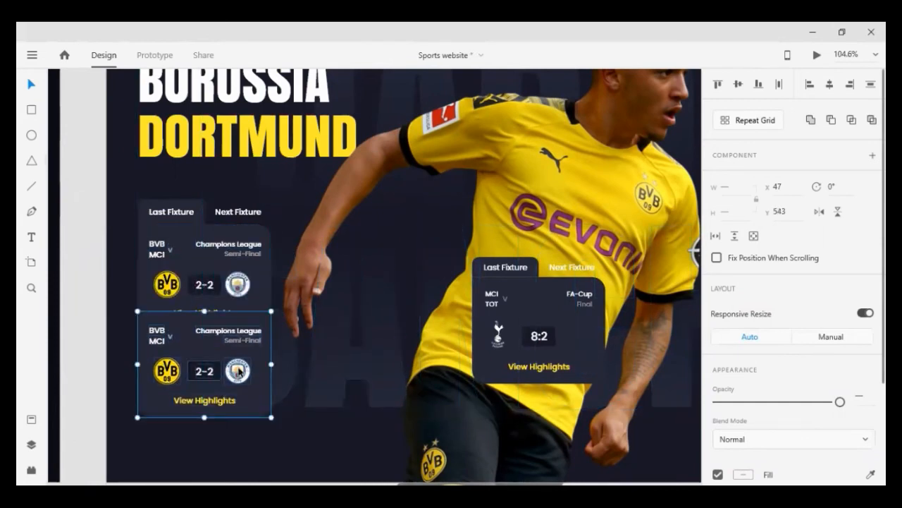
{"action": "key", "text": "shift+Down"}
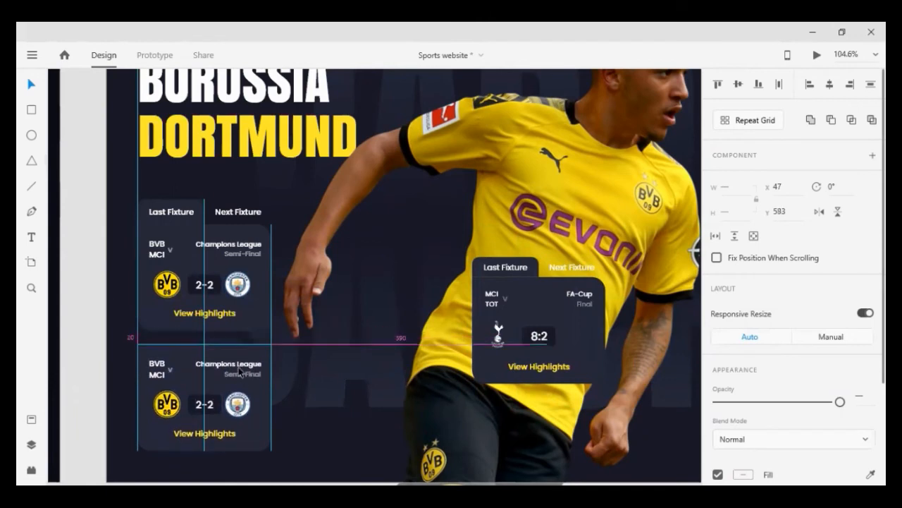
{"action": "scroll", "coordinate": [240, 372], "scroll_direction": "down", "scroll_amount": 2}
{"action": "key", "text": "shift+Down"}
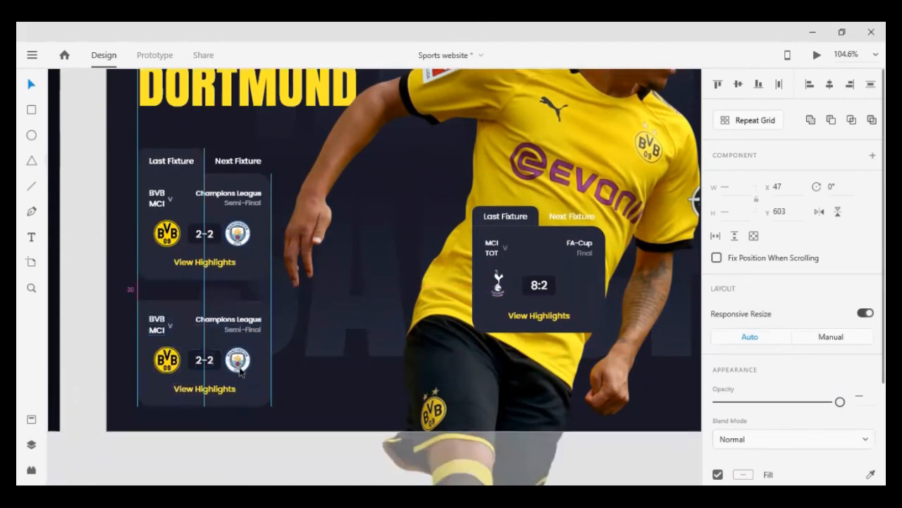
{"action": "key", "text": "shift+Up"}
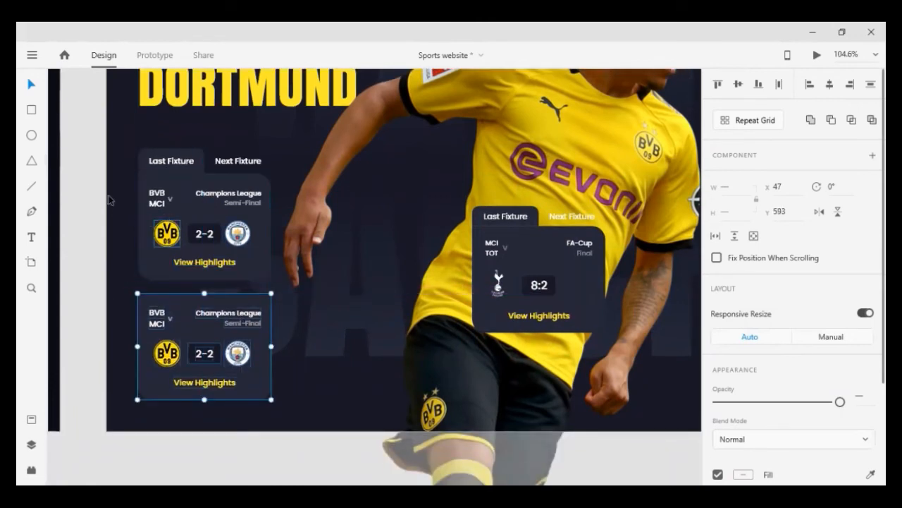
Move both fixture cards and the tabs up together beneath the DORTMUND heading, to Y 332, excluding the background lettering.
{"action": "left_click", "coordinate": [83, 147]}
{"action": "left_click_drag", "start_coordinate": [87, 145], "coordinate": [286, 396]}
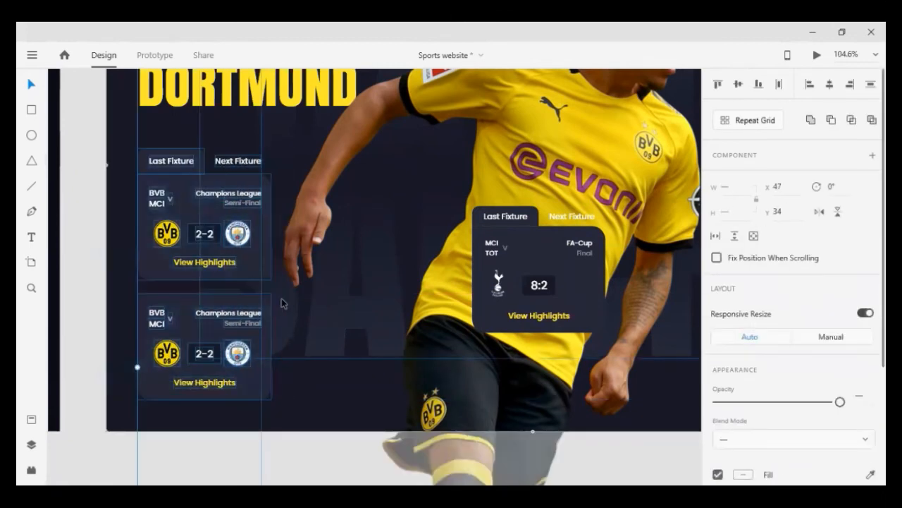
{"action": "left_click", "coordinate": [283, 298], "text": "shift"}
{"action": "left_click", "coordinate": [291, 265], "text": "shift"}
{"action": "left_click", "coordinate": [268, 269], "text": "shift"}
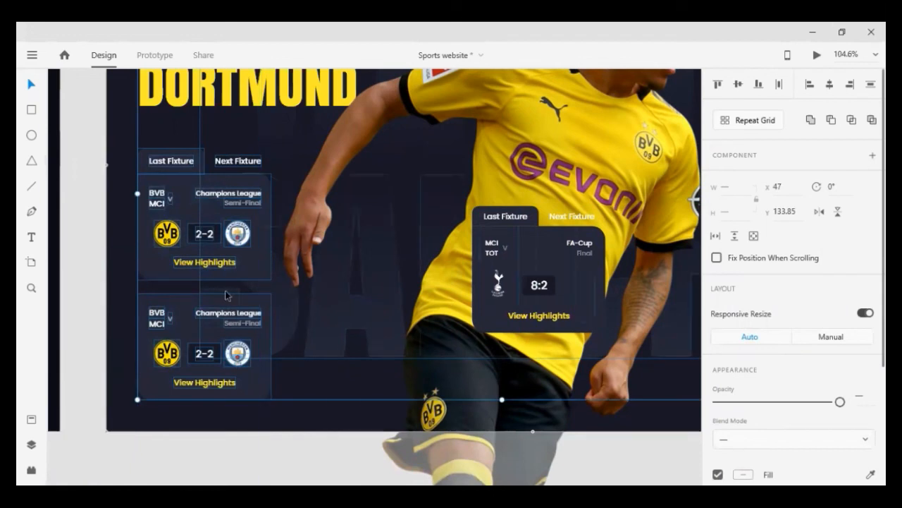
{"action": "left_click_drag", "start_coordinate": [224, 291], "coordinate": [151, 277]}
{"action": "key", "text": "shift+Up"}
{"action": "key", "text": "shift+Up"}
{"action": "key", "text": "shift+Up"}
{"action": "key", "text": "shift+Up"}
{"action": "key", "text": "shift+Up"}
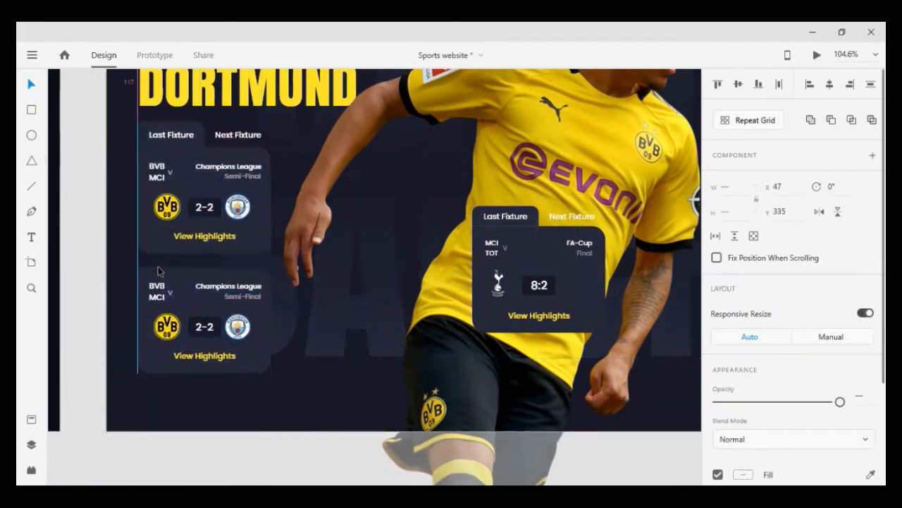
{"action": "scroll", "coordinate": [158, 270], "scroll_direction": "up", "scroll_amount": 5}
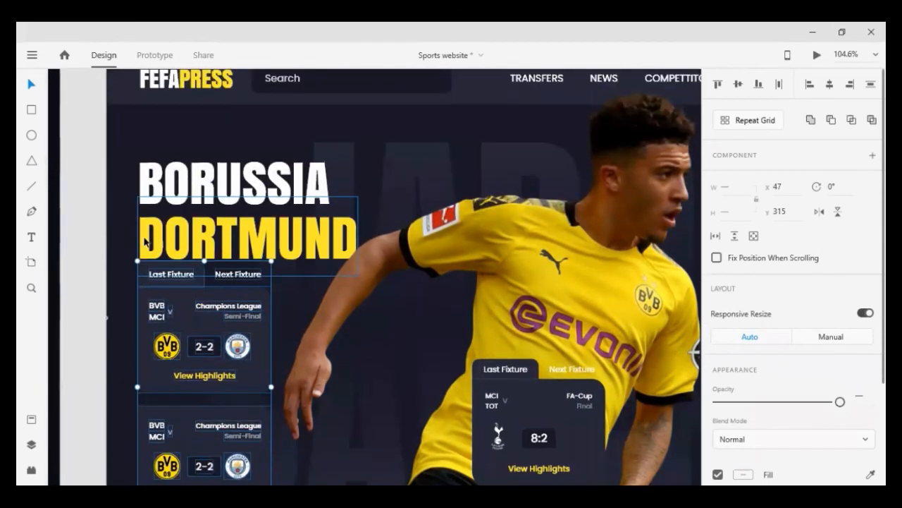
{"action": "key", "text": "Up"}
{"action": "key", "text": "Up"}
{"action": "key", "text": "Up"}
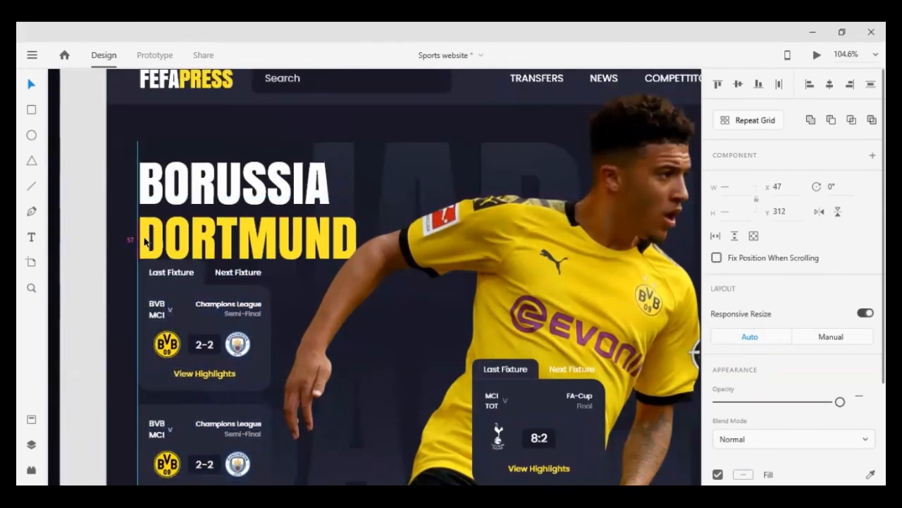
{"action": "key", "text": "shift+Down"}
{"action": "key", "text": "shift+Down"}
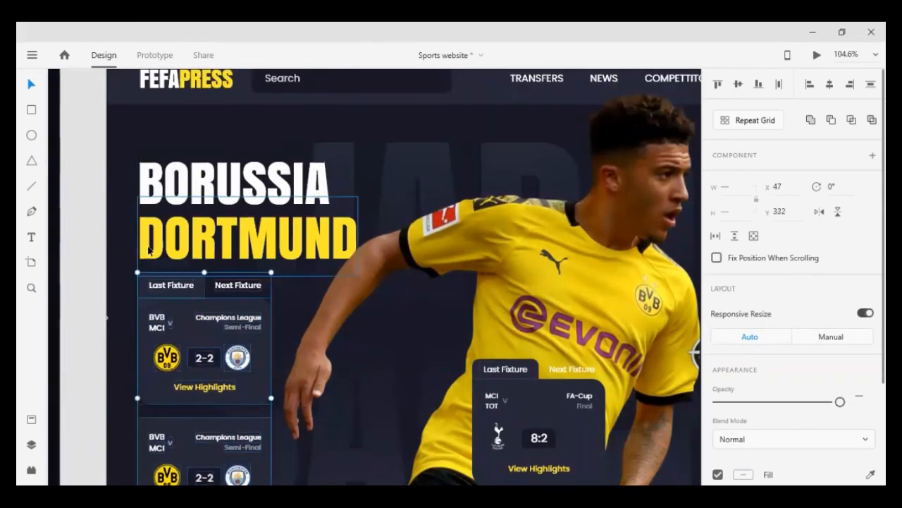
{"action": "scroll", "coordinate": [134, 282], "scroll_direction": "down", "scroll_amount": 3}
{"action": "scroll", "coordinate": [136, 282], "scroll_direction": "down", "scroll_amount": 3}
{"action": "left_click", "coordinate": [96, 322]}
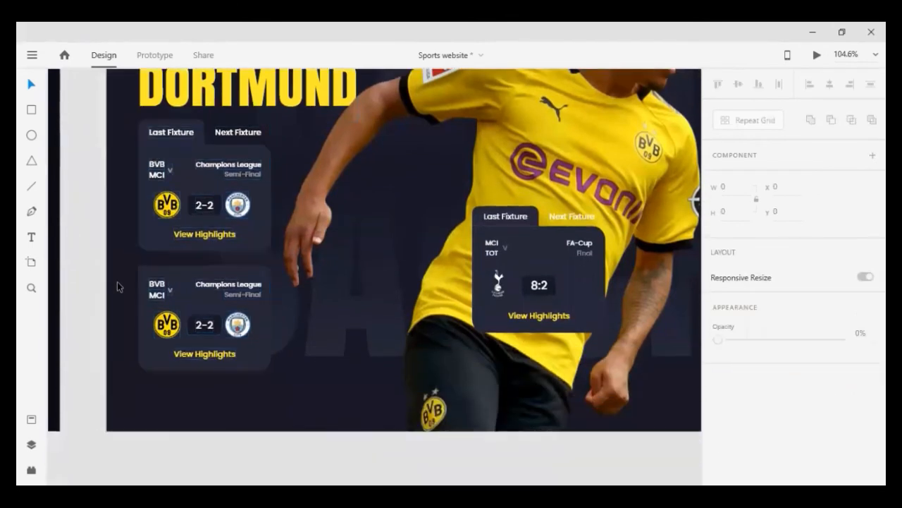
Round the lower fixture card's square top-left corner to match its other corners of radius 20.
{"action": "left_click", "coordinate": [139, 275]}
{"action": "scroll", "coordinate": [783, 353], "scroll_direction": "down", "scroll_amount": 3}
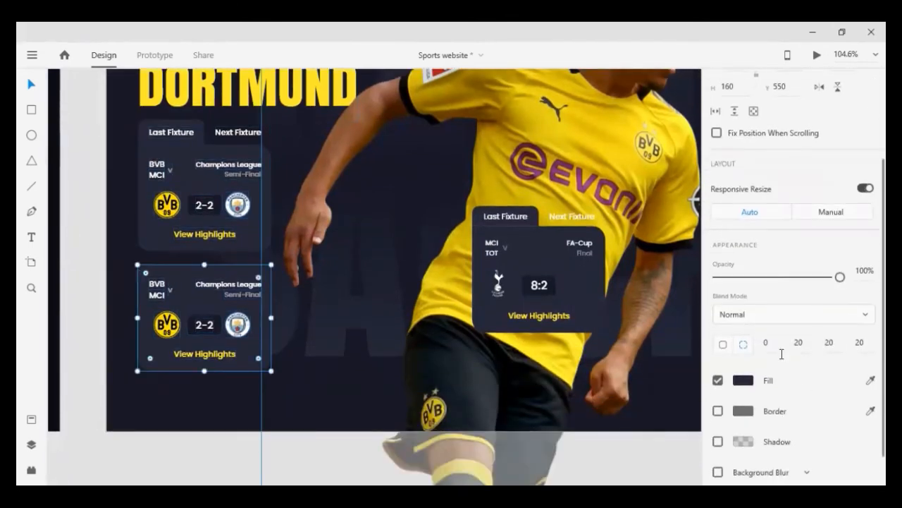
{"action": "left_click", "coordinate": [767, 343]}
{"action": "left_click", "coordinate": [70, 317]}
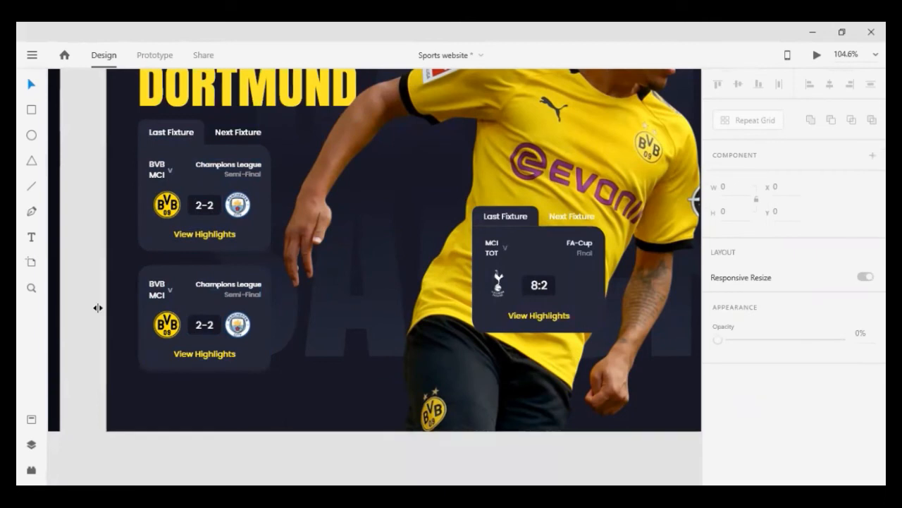
Group the lower fixture card with its contents and place a duplicate 20 px beneath it, at Y 730.
{"action": "left_click_drag", "start_coordinate": [95, 281], "coordinate": [254, 373]}
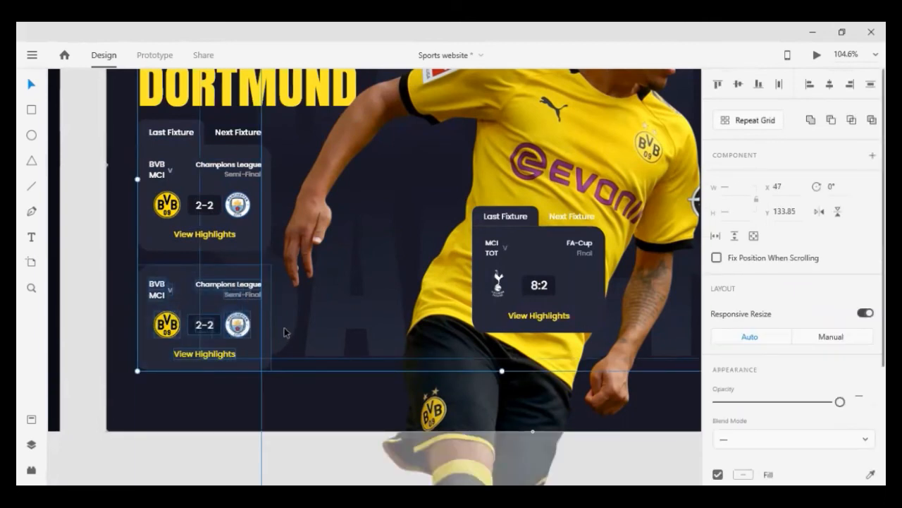
{"action": "left_click", "coordinate": [284, 327], "text": "shift"}
{"action": "left_click", "coordinate": [238, 254], "text": "shift"}
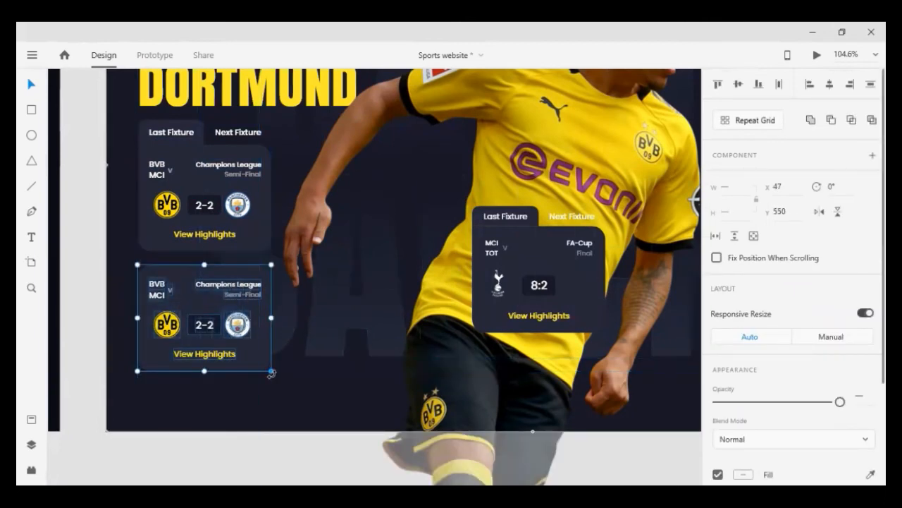
{"action": "left_click_drag", "start_coordinate": [269, 361], "coordinate": [412, 312]}
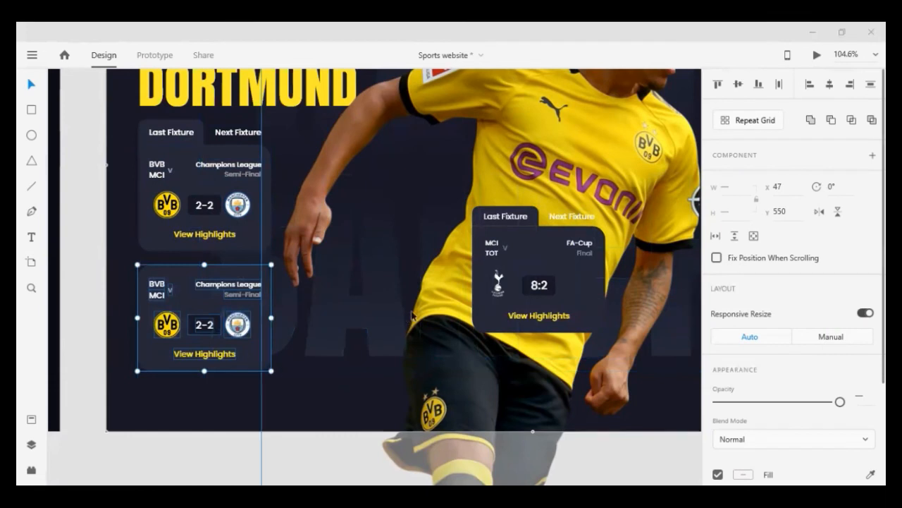
{"action": "key", "text": "ctrl+g"}
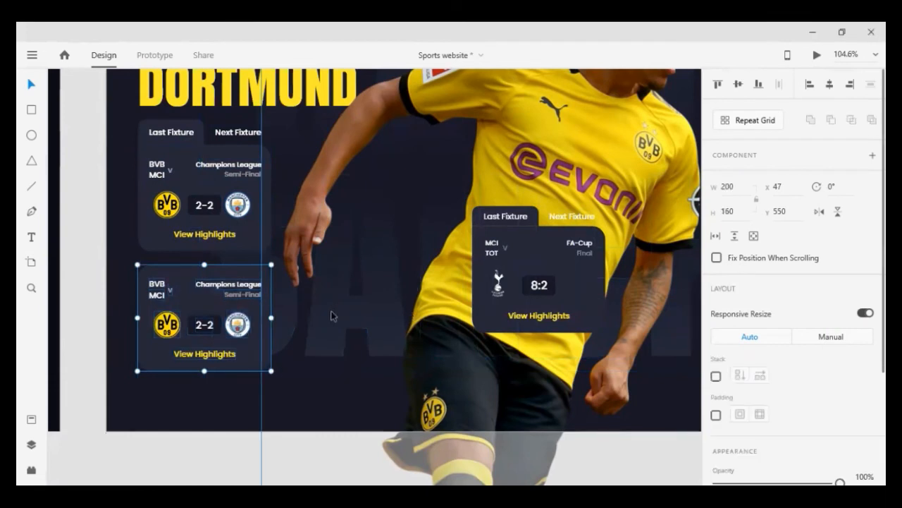
{"action": "key", "text": "ctrl+d"}
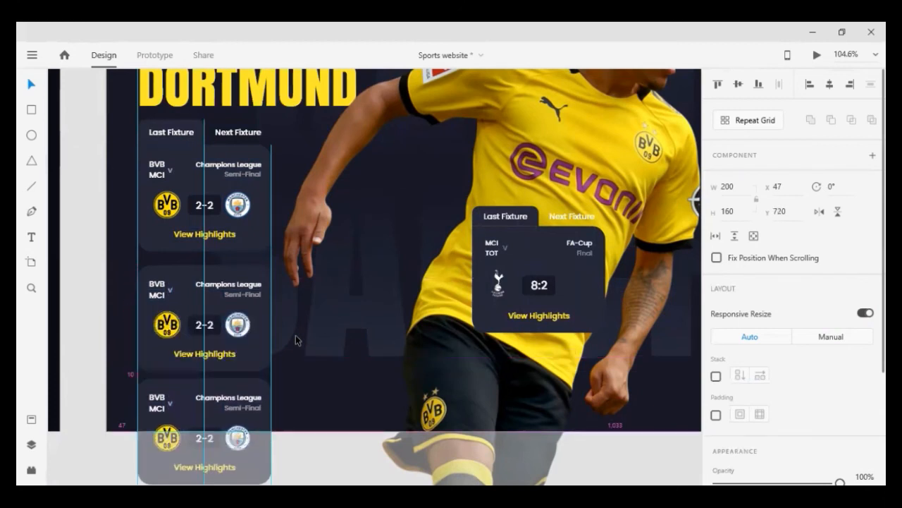
{"action": "left_click", "coordinate": [115, 351]}
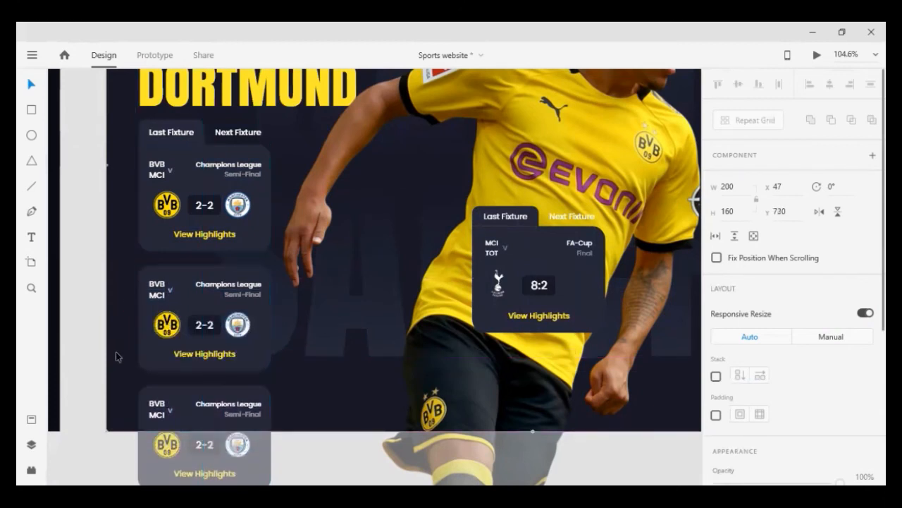
Change the upper fixture card's competition name to Bundesliga and right-align it with the stage label below.
{"action": "scroll", "coordinate": [112, 357], "scroll_direction": "up", "scroll_amount": 3}
{"action": "scroll", "coordinate": [112, 358], "scroll_direction": "up", "scroll_amount": 1}
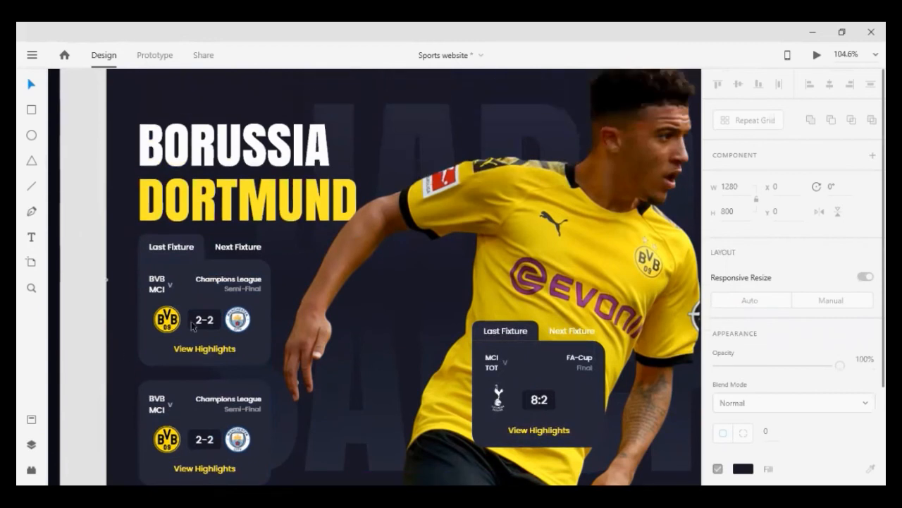
{"action": "left_click", "coordinate": [224, 278]}
{"action": "double_click", "coordinate": [224, 278]}
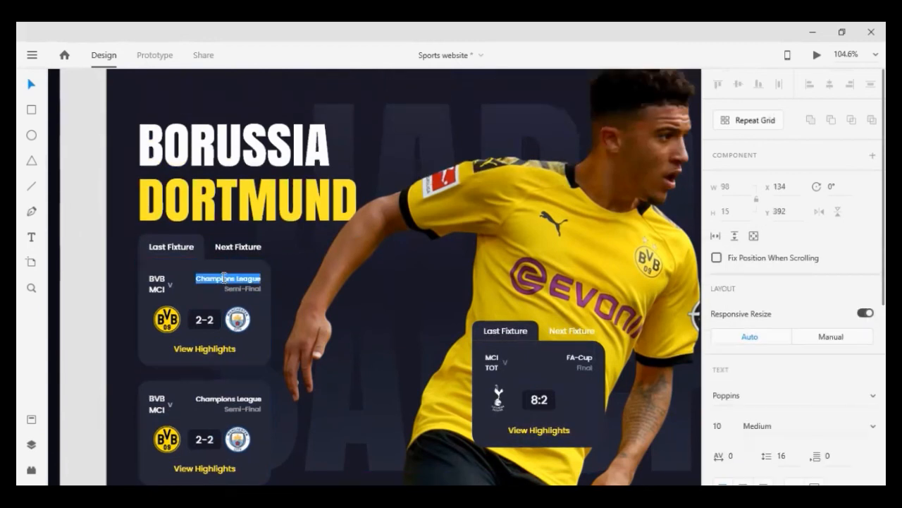
{"action": "type", "text": "Bun"}
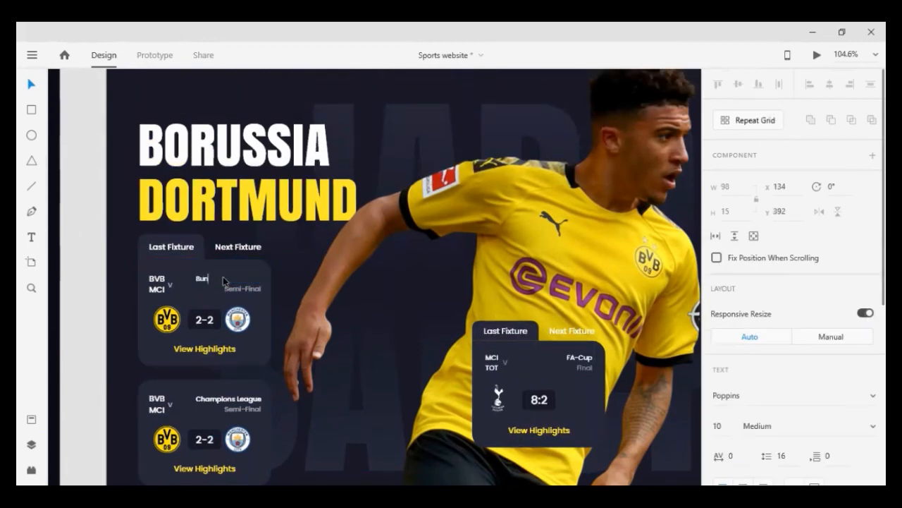
{"action": "type", "text": "desliga"}
{"action": "left_click", "coordinate": [238, 289], "text": "shift"}
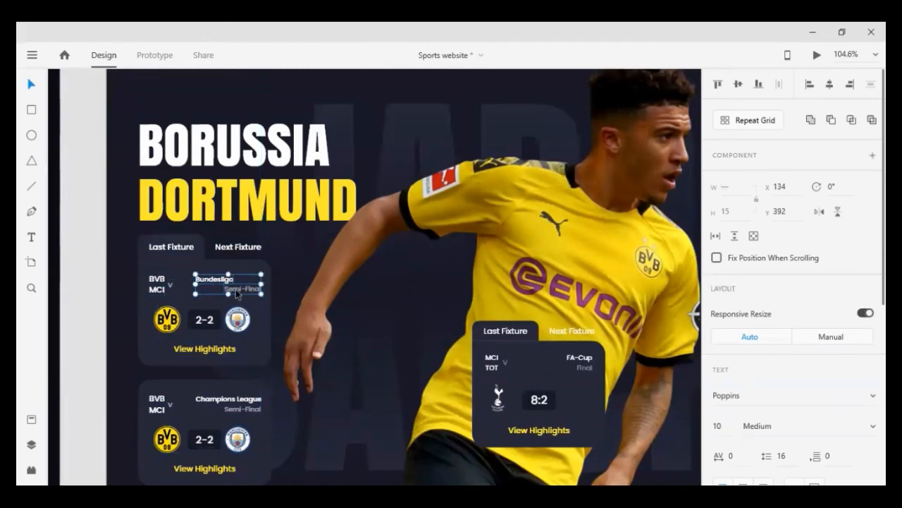
{"action": "left_click", "coordinate": [850, 84]}
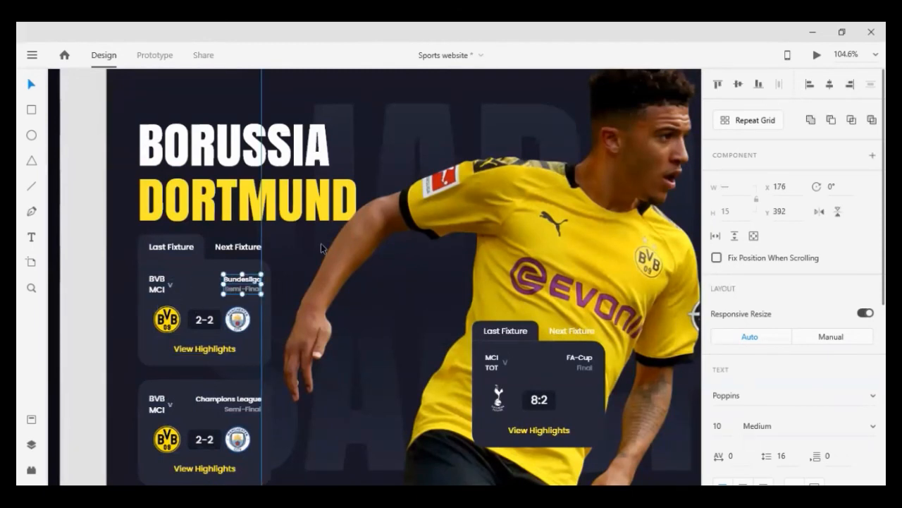
Change the upper fixture card's stage label to "matchday 23" and right-align it with the Bundesliga text.
{"action": "double_click", "coordinate": [251, 294]}
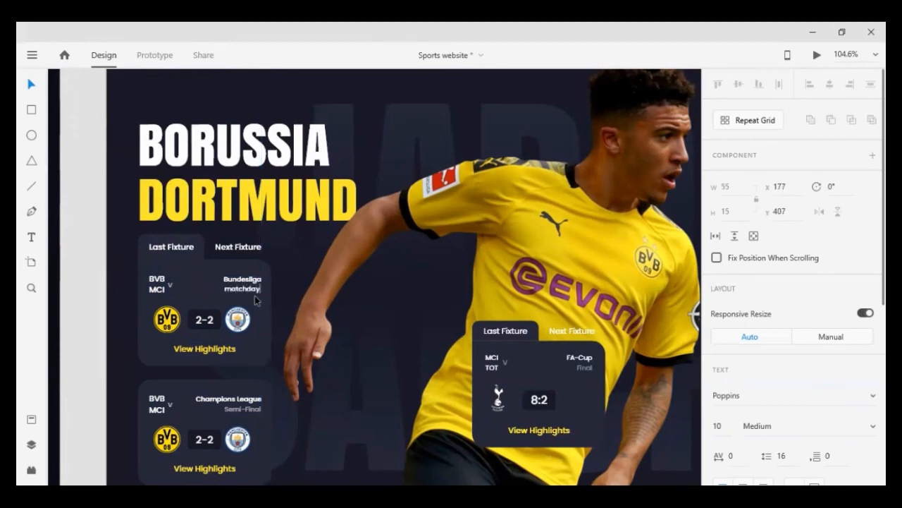
{"action": "type", "text": "matchday 23"}
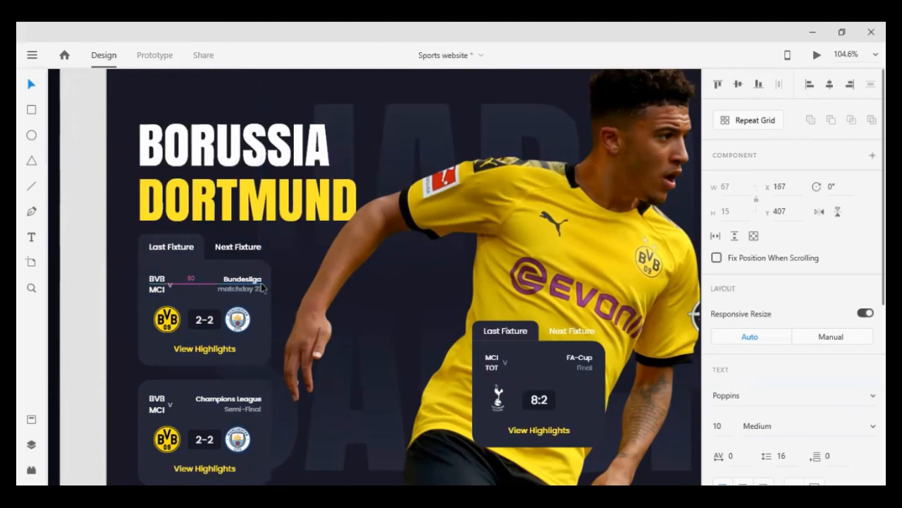
{"action": "type", "text": "2"}
{"action": "left_click", "coordinate": [260, 280], "text": "shift"}
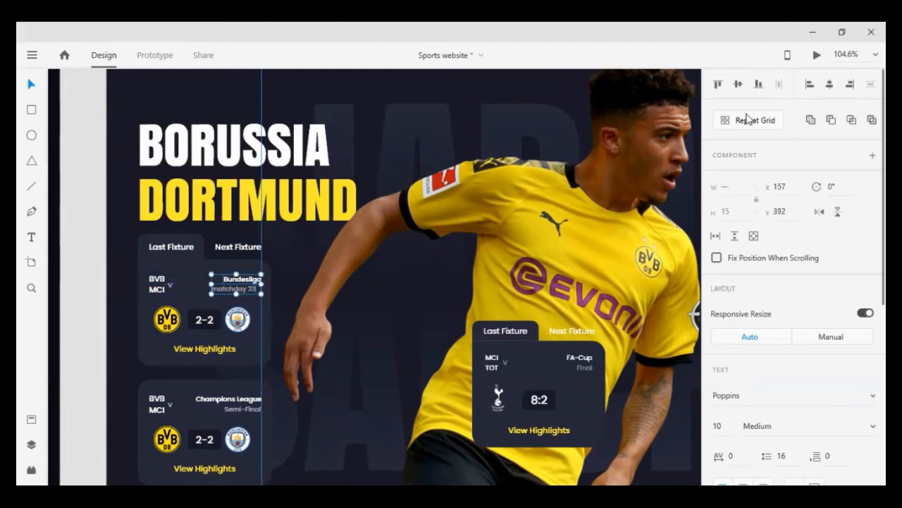
{"action": "left_click", "coordinate": [853, 84]}
{"action": "left_click", "coordinate": [90, 323]}
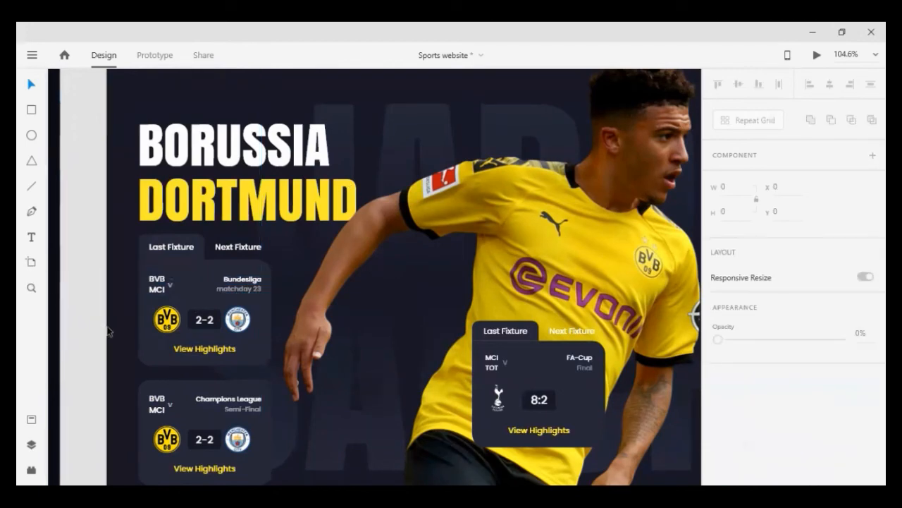
Find the FC Bayern München crest among the club logos on the pasteboard and move it down beside the artboards.
{"action": "scroll", "coordinate": [282, 273], "scroll_direction": "down", "scroll_amount": 6}
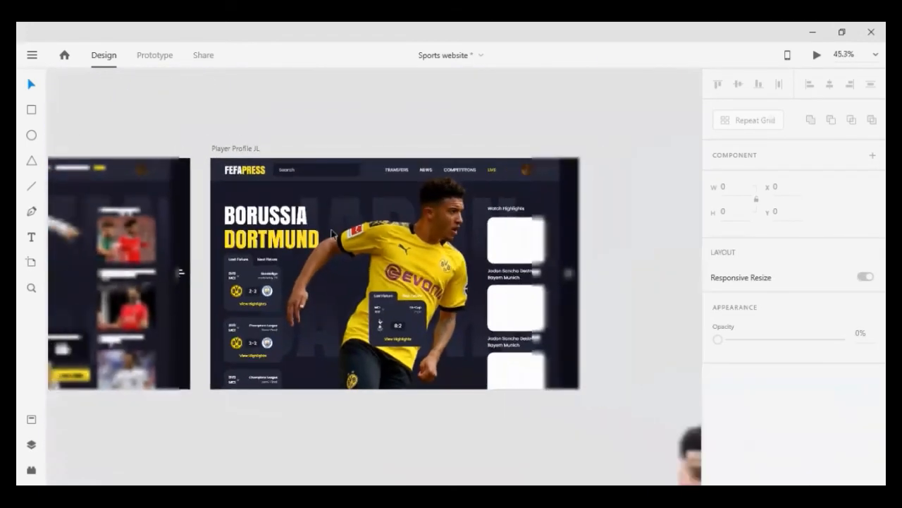
{"action": "scroll", "coordinate": [332, 233], "scroll_direction": "down", "scroll_amount": 4}
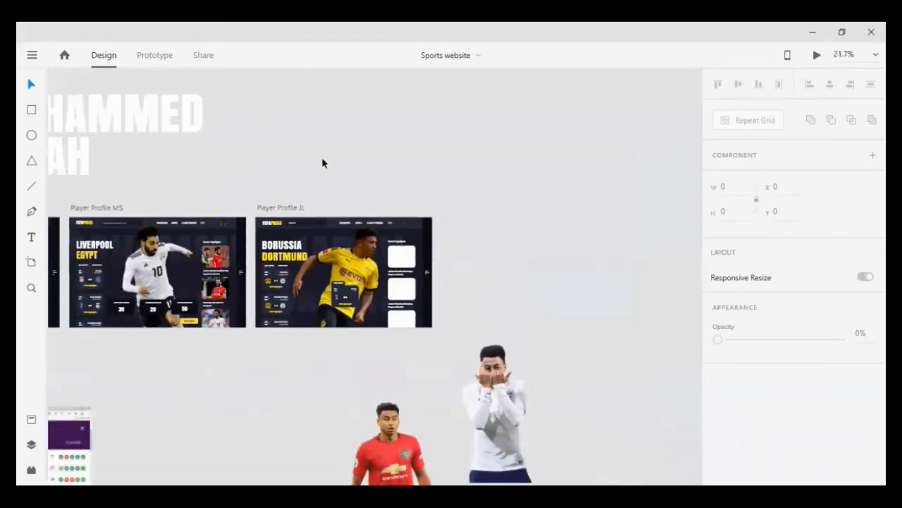
{"action": "scroll", "coordinate": [322, 162], "scroll_direction": "up", "scroll_amount": 3}
{"action": "scroll", "coordinate": [318, 155], "scroll_direction": "down", "scroll_amount": 3}
{"action": "scroll", "coordinate": [389, 73], "scroll_direction": "up", "scroll_amount": 4}
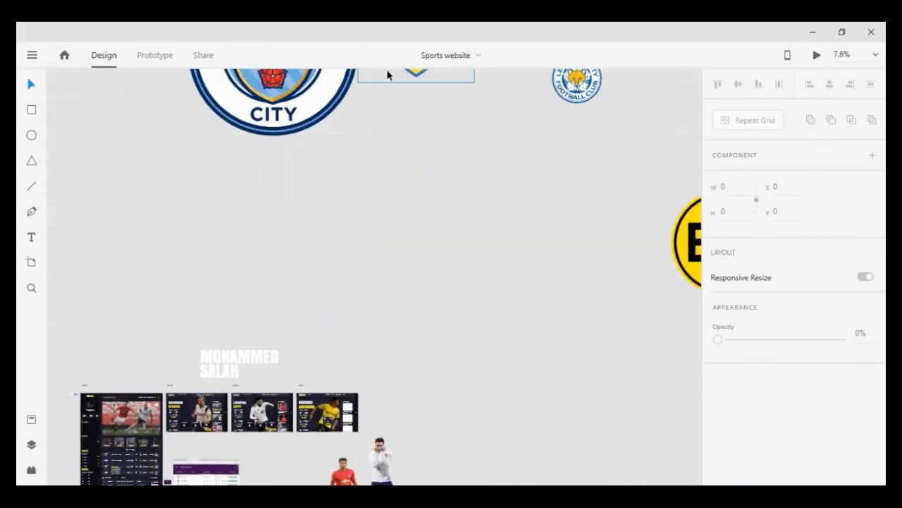
{"action": "scroll", "coordinate": [446, 89], "scroll_direction": "down", "scroll_amount": 2}
{"action": "scroll", "coordinate": [446, 84], "scroll_direction": "right", "scroll_amount": 2}
{"action": "left_click_drag", "start_coordinate": [540, 75], "coordinate": [258, 353]}
{"action": "scroll", "coordinate": [303, 296], "scroll_direction": "up", "scroll_amount": 4}
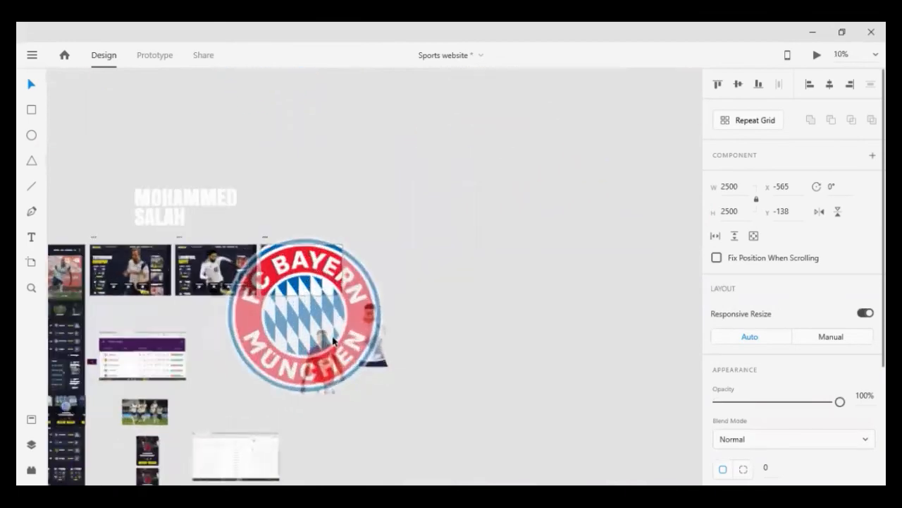
Scale the Bayern crest down to about 634 px and move it onto the Borussia Dortmund artboard.
{"action": "left_click_drag", "start_coordinate": [408, 428], "coordinate": [334, 354]}
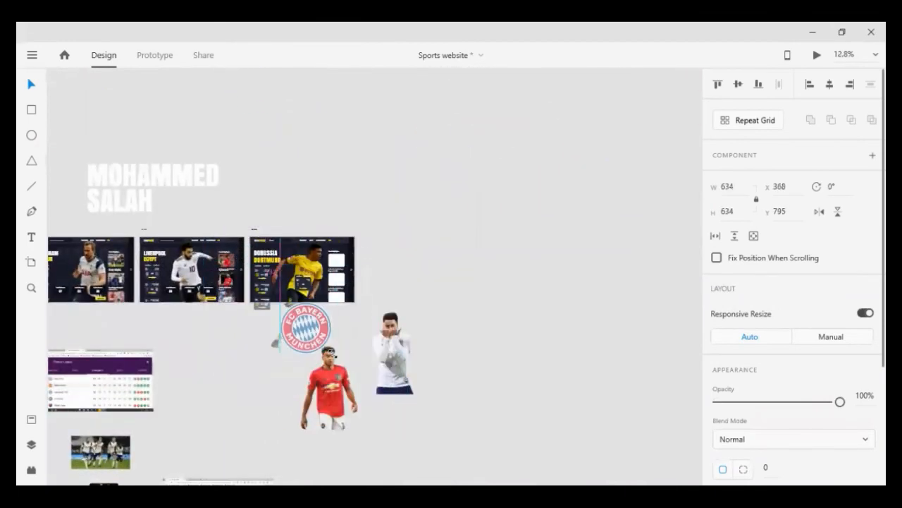
{"action": "scroll", "coordinate": [294, 327], "scroll_direction": "up", "scroll_amount": 3}
{"action": "scroll", "coordinate": [294, 327], "scroll_direction": "up", "scroll_amount": 1}
{"action": "left_click_drag", "start_coordinate": [294, 327], "coordinate": [214, 244]}
{"action": "scroll", "coordinate": [288, 226], "scroll_direction": "up", "scroll_amount": 4}
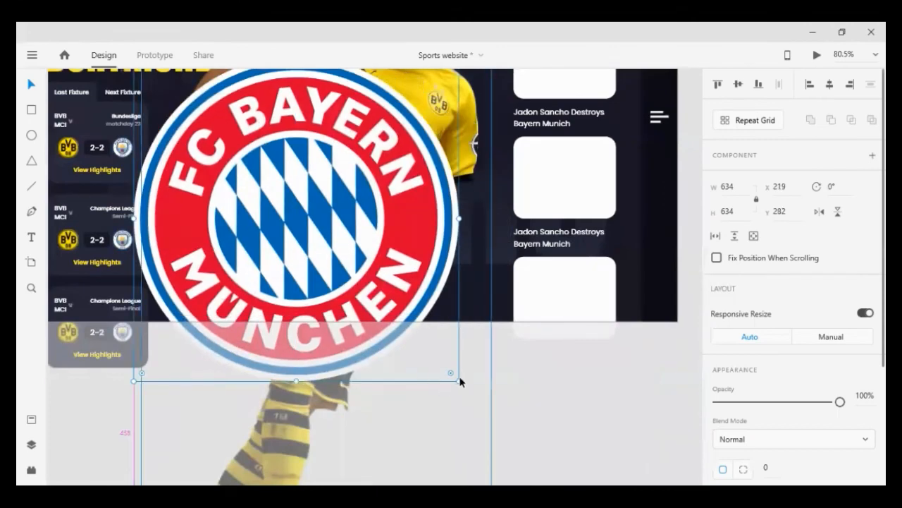
Shrink the Bayern crest on the artboard, place it beside the fixture cards and set its size to 172 × 172.
{"action": "left_click_drag", "start_coordinate": [459, 382], "coordinate": [343, 272]}
{"action": "left_click_drag", "start_coordinate": [292, 221], "coordinate": [242, 204]}
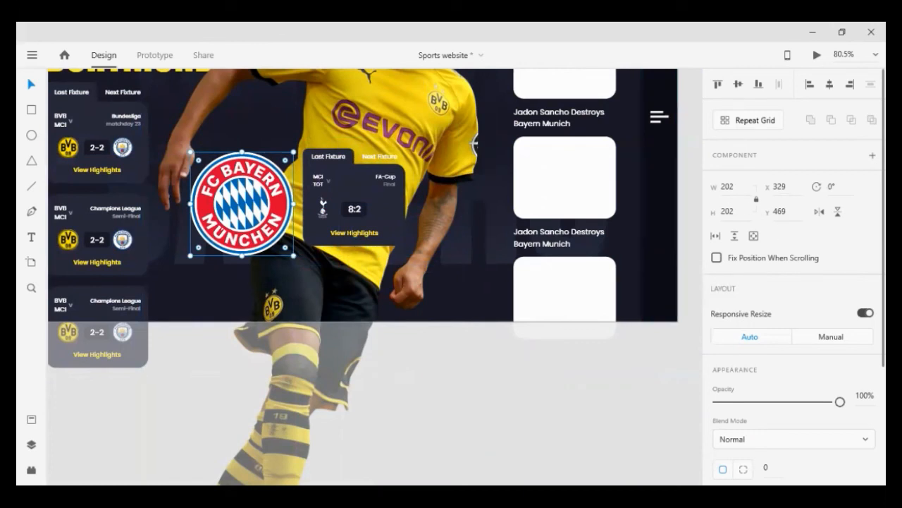
{"action": "type", "text": "172"}
{"action": "key", "text": "Return"}
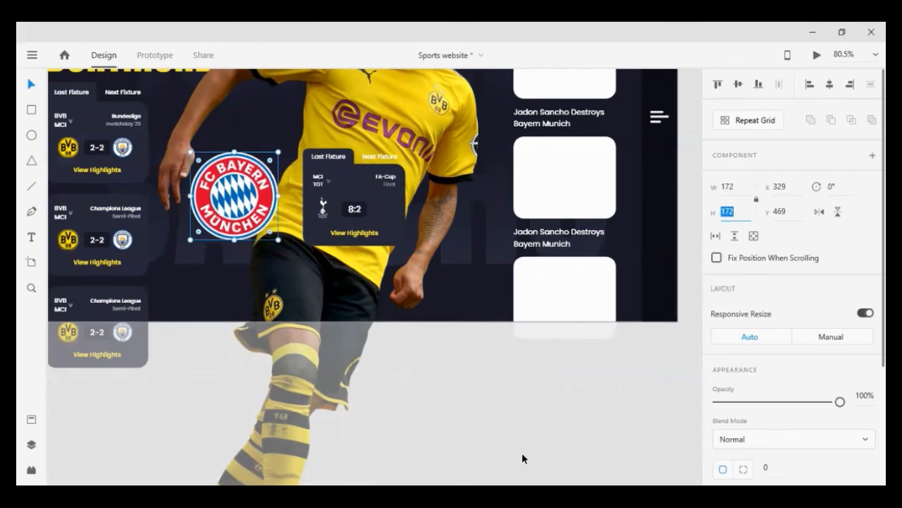
{"action": "key", "text": "alt+Tab"}
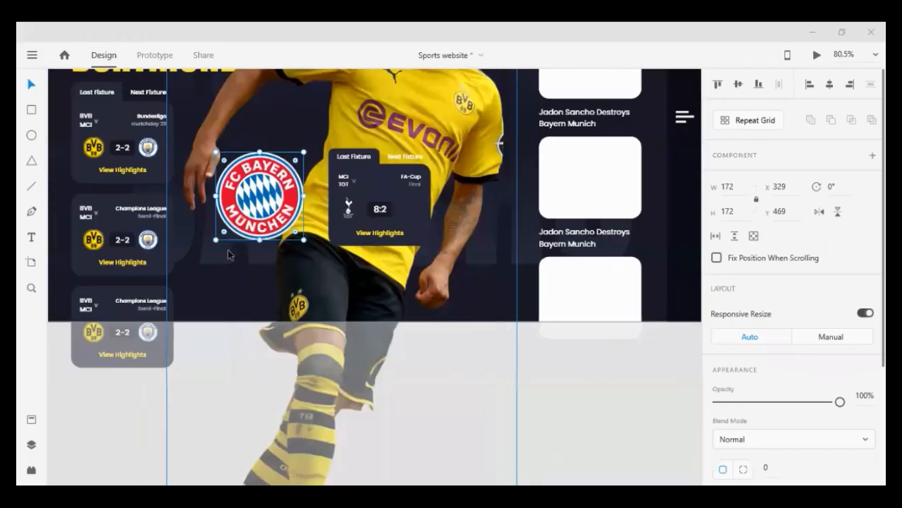
Move the Bayern crest over the middle fixture card and scale it down to about 64 × 64.
{"action": "scroll", "coordinate": [321, 206], "scroll_direction": "left", "scroll_amount": 3}
{"action": "left_click_drag", "start_coordinate": [318, 208], "coordinate": [233, 260]}
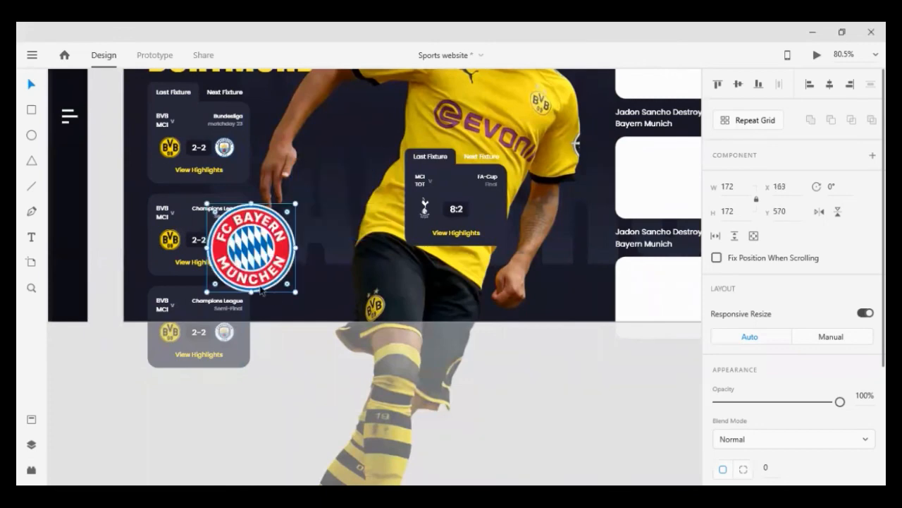
{"action": "left_click_drag", "start_coordinate": [296, 291], "coordinate": [266, 282]}
Set the Bayern crest's size to 40 × 40.
{"action": "scroll", "coordinate": [215, 228], "scroll_direction": "up", "scroll_amount": 5}
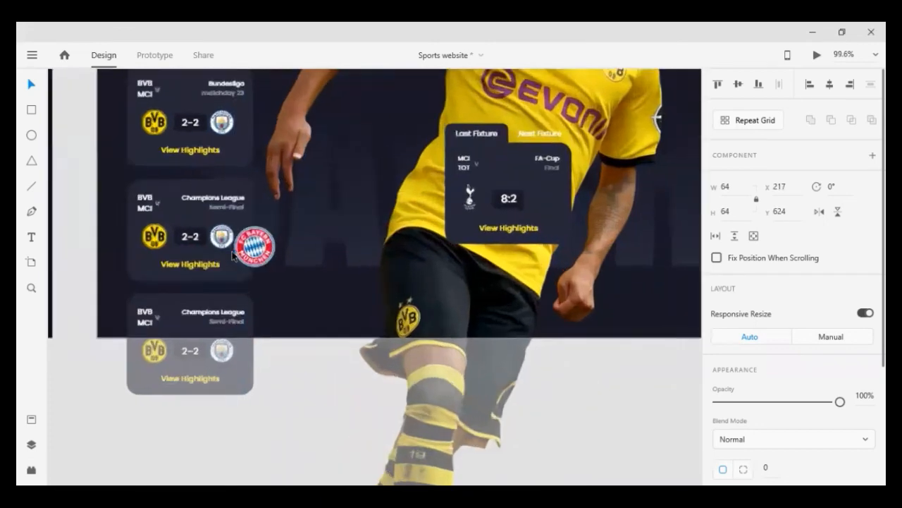
{"action": "left_click", "coordinate": [215, 228]}
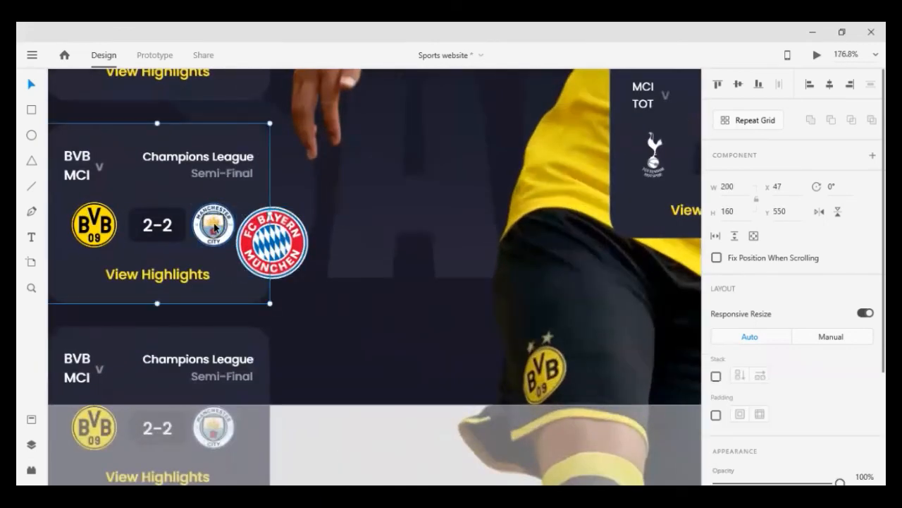
{"action": "left_click", "coordinate": [243, 251], "text": "shift"}
{"action": "left_click", "coordinate": [330, 364]}
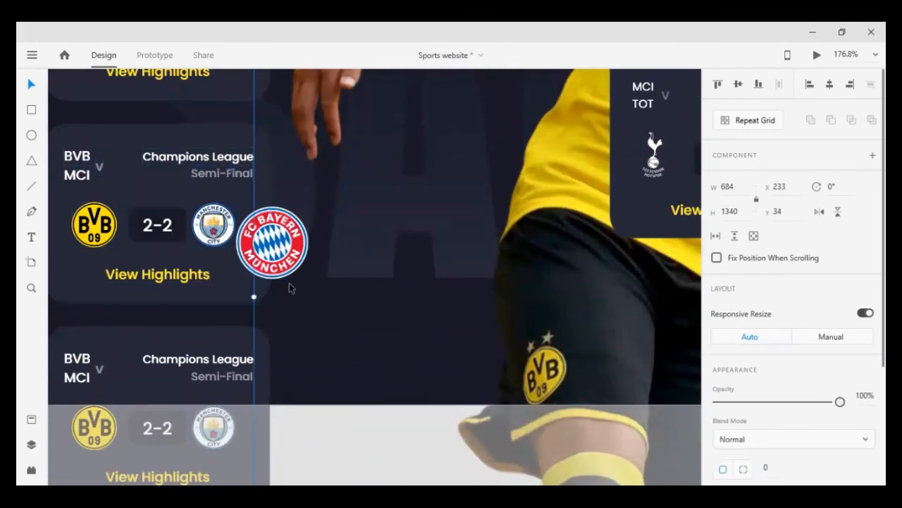
{"action": "left_click", "coordinate": [214, 224]}
{"action": "left_click", "coordinate": [252, 233]}
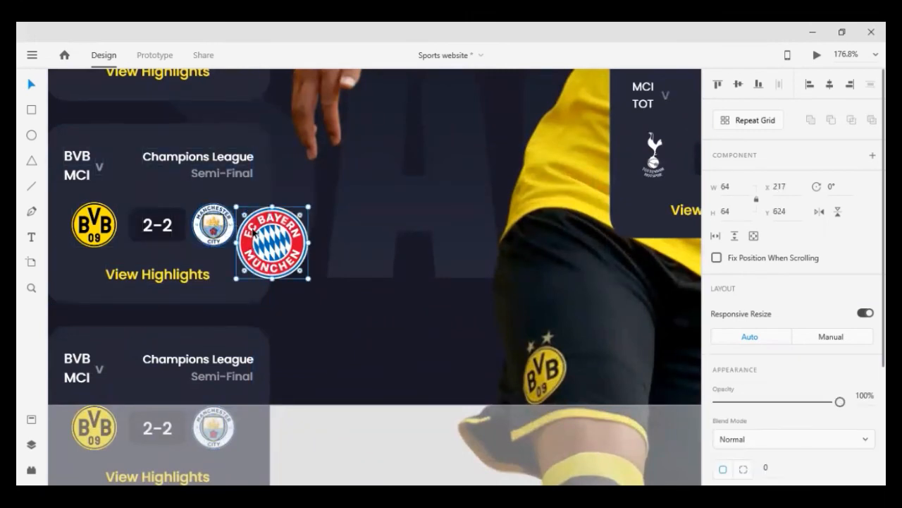
{"action": "key", "text": "Return"}
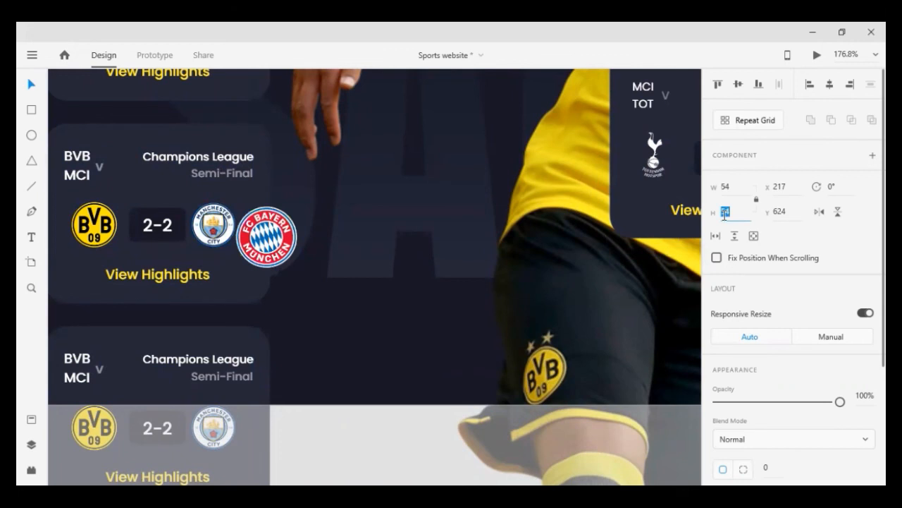
{"action": "type", "text": "40"}
{"action": "key", "text": "Return"}
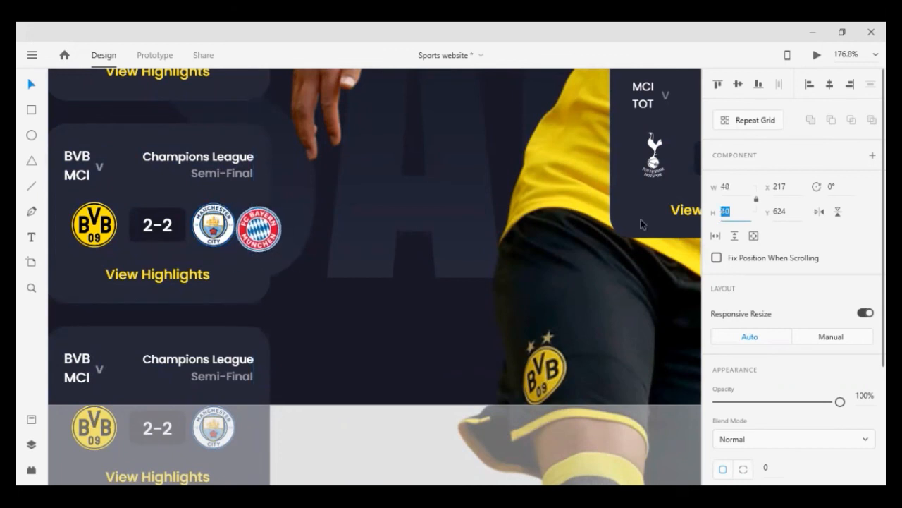
Place the Bayern crest over the Manchester City crest in the middle fixture card and delete the Manchester City crest.
{"action": "left_click_drag", "start_coordinate": [267, 253], "coordinate": [218, 245]}
{"action": "left_click", "coordinate": [224, 244]}
{"action": "key", "text": "Delete"}
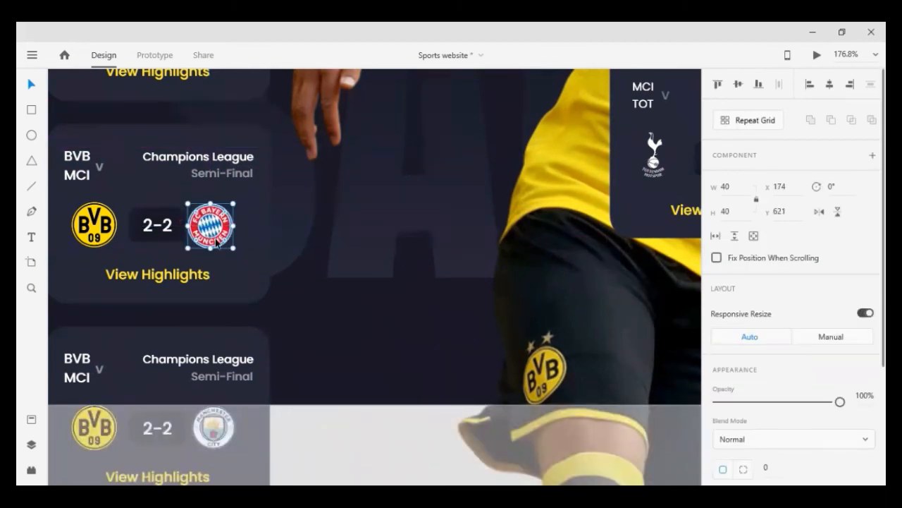
Nudge the Bayern crest up 1 px and align its right edge with the Semi-Final label.
{"action": "key", "text": "Up"}
{"action": "left_click", "coordinate": [245, 179], "text": "shift"}
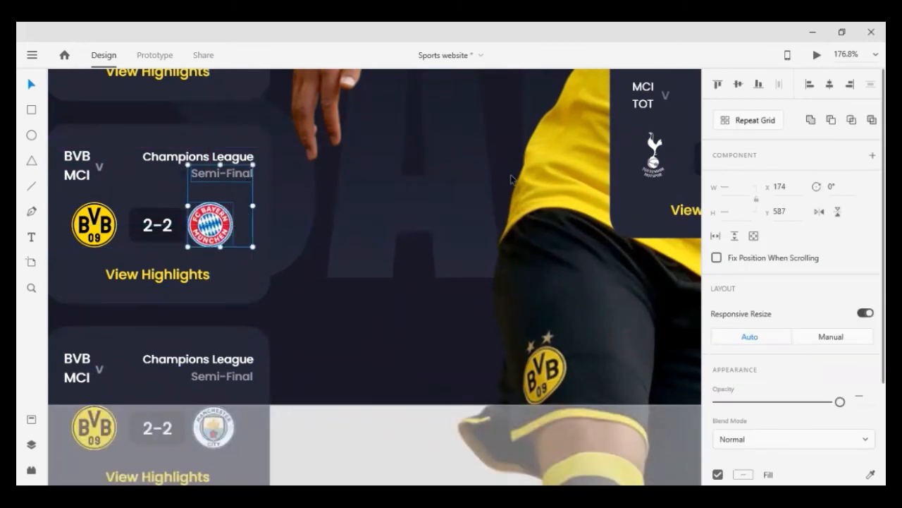
{"action": "left_click", "coordinate": [851, 84]}
Align the BVB crest's left edge with the MCI label in the middle fixture card.
{"action": "left_click", "coordinate": [96, 224]}
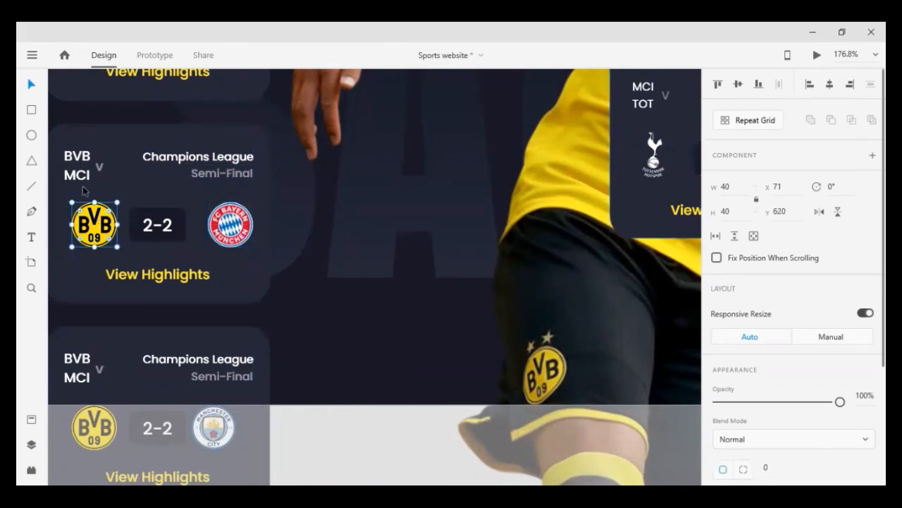
{"action": "left_click", "coordinate": [77, 174], "text": "shift"}
{"action": "left_click", "coordinate": [809, 84]}
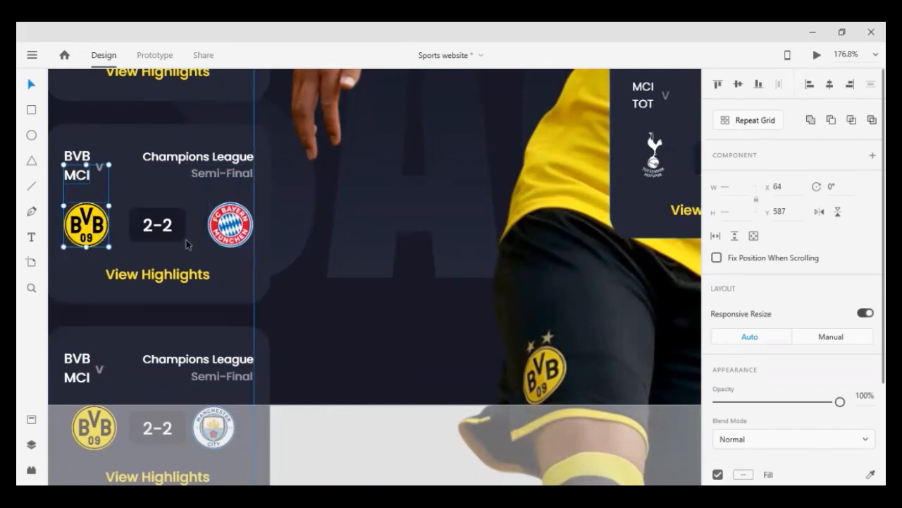
Change the score in the middle fixture card to 5-2.
{"action": "left_click", "coordinate": [268, 282]}
{"action": "left_click", "coordinate": [294, 346]}
{"action": "left_click", "coordinate": [129, 232]}
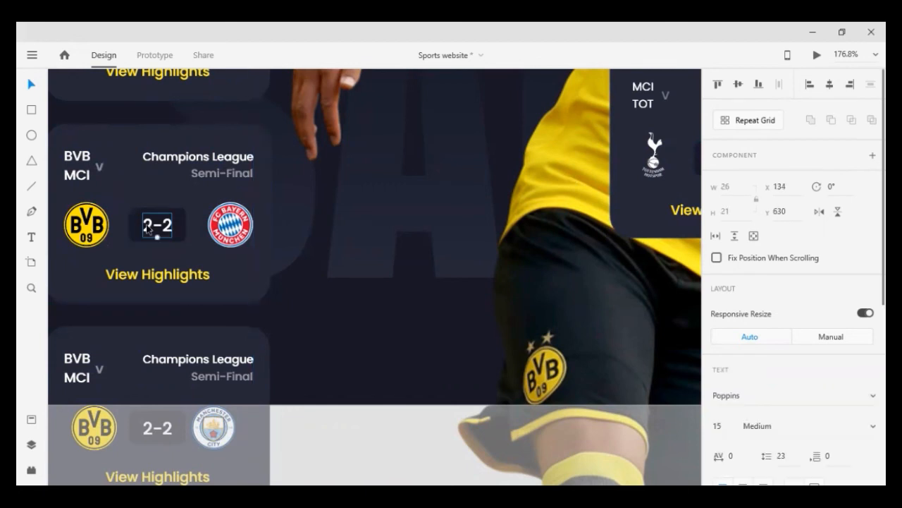
{"action": "double_click", "coordinate": [131, 232]}
{"action": "type", "text": "5"}
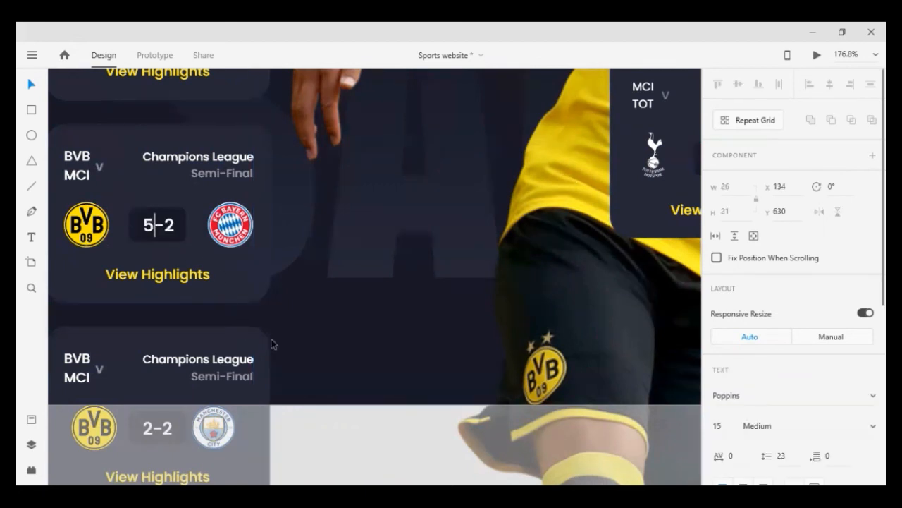
{"action": "key", "text": "Escape"}
Group the competition and round labels in the top fixture card, and group the same pair in the middle card.
{"action": "scroll", "coordinate": [275, 331], "scroll_direction": "up", "scroll_amount": 2}
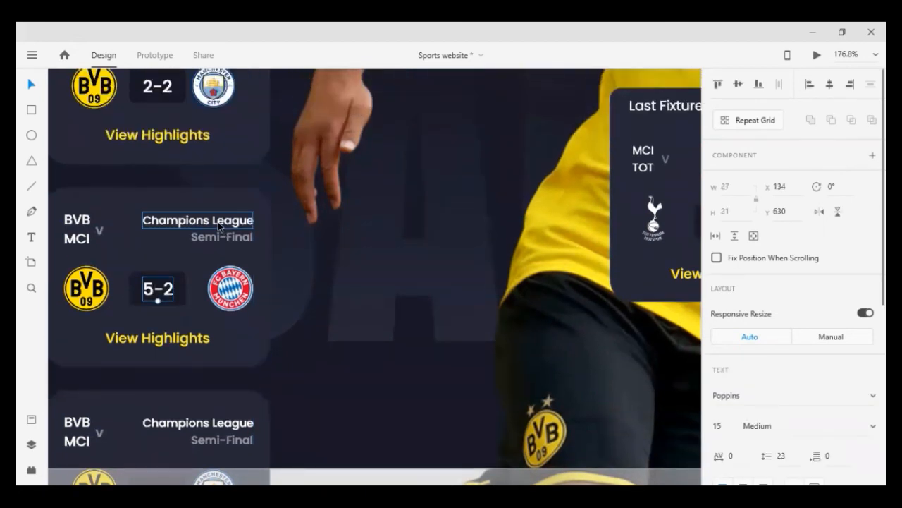
{"action": "scroll", "coordinate": [219, 223], "scroll_direction": "up", "scroll_amount": 4}
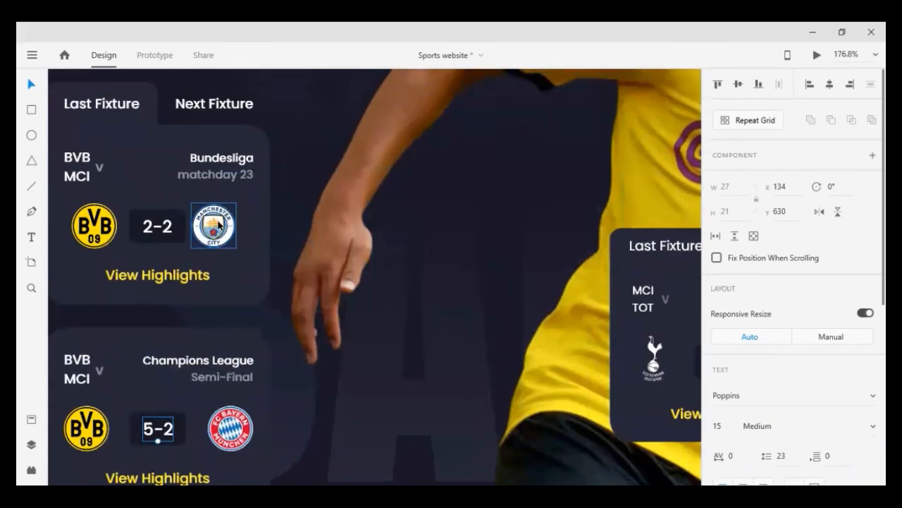
{"action": "scroll", "coordinate": [218, 223], "scroll_direction": "down", "scroll_amount": 2}
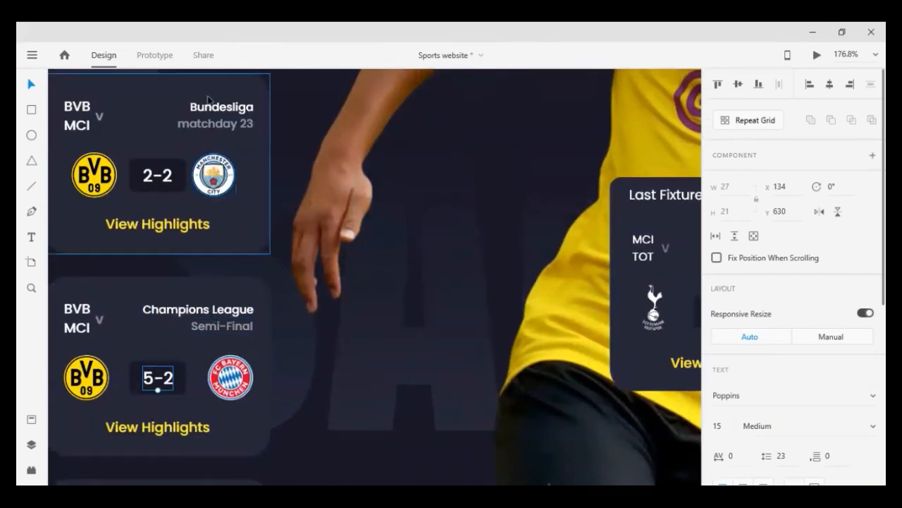
{"action": "left_click", "coordinate": [220, 124]}
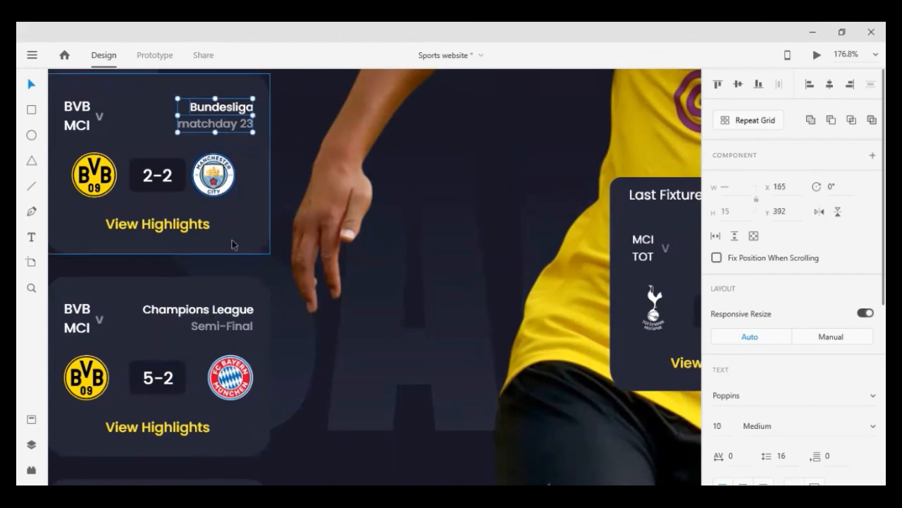
{"action": "left_click", "coordinate": [212, 331]}
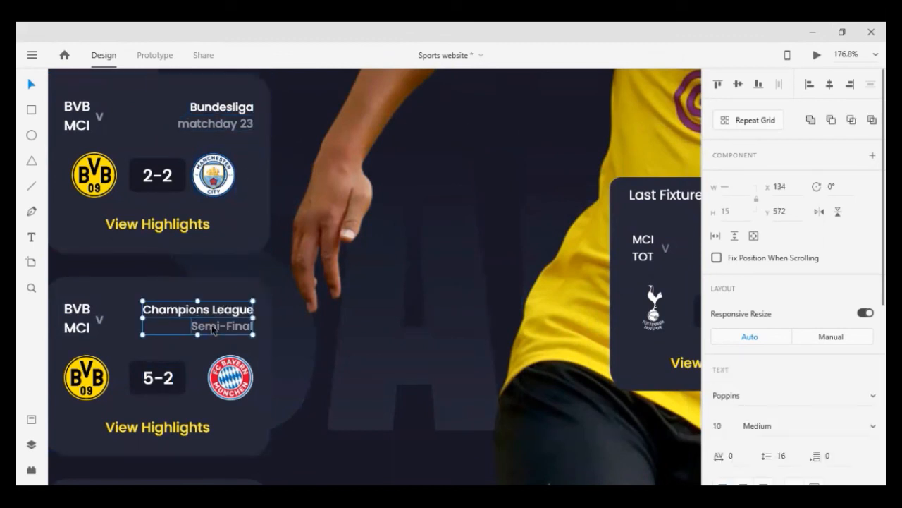
In the top fixture card, right-align the Manchester City crest with the Bundesliga labels and left-align the BVB crest with the BVB label.
{"action": "left_click", "coordinate": [214, 174]}
{"action": "left_click", "coordinate": [241, 115], "text": "shift"}
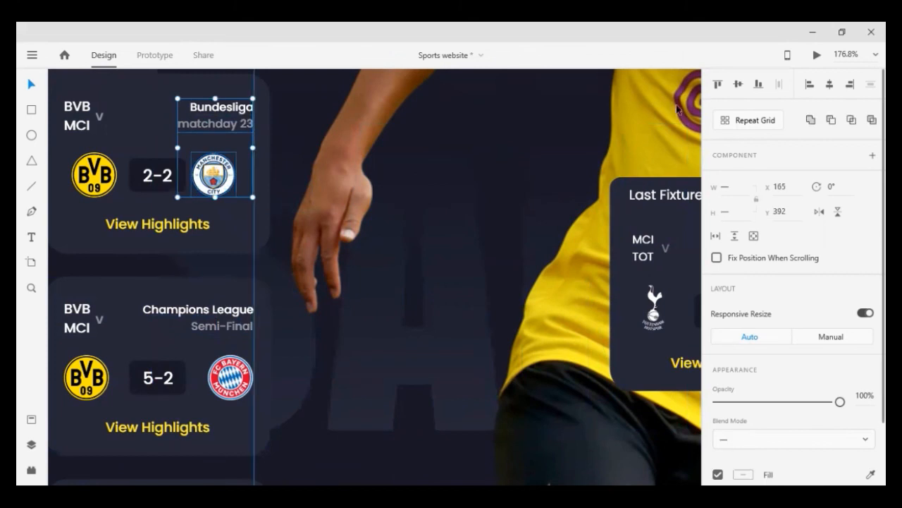
{"action": "left_click", "coordinate": [851, 85]}
{"action": "left_click", "coordinate": [94, 174]}
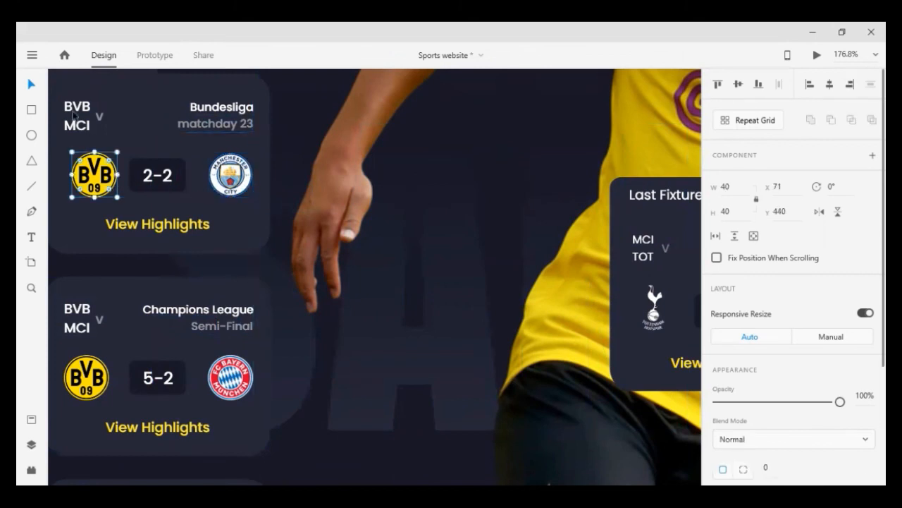
{"action": "left_click", "coordinate": [77, 115], "text": "shift"}
{"action": "left_click", "coordinate": [810, 84]}
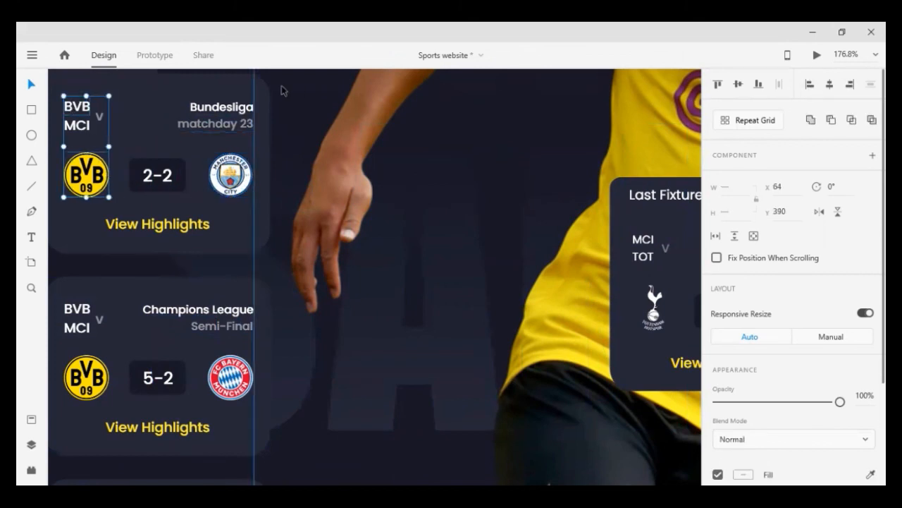
Flip the Bundesliga and Champions League label groups horizontally together, and flip the Bundesliga group back on its own.
{"action": "left_click", "coordinate": [234, 102]}
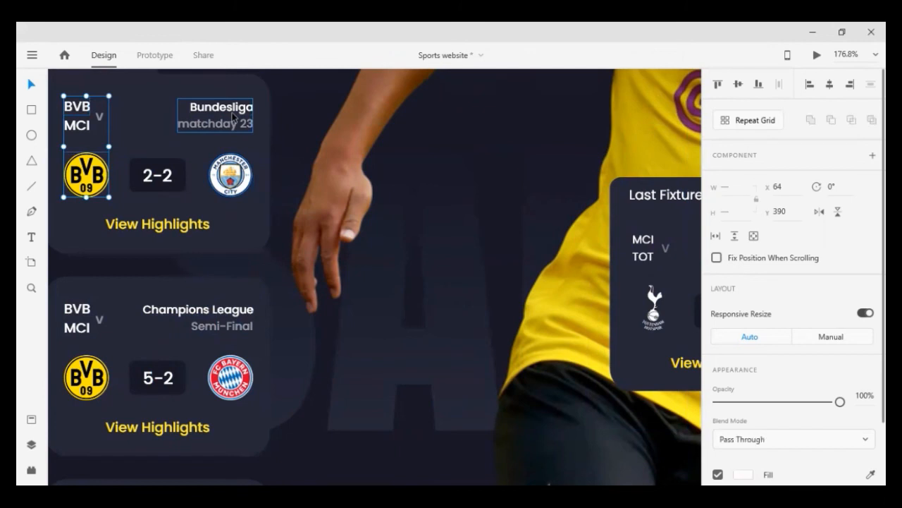
{"action": "left_click", "coordinate": [233, 325], "text": "shift"}
{"action": "left_click", "coordinate": [820, 211]}
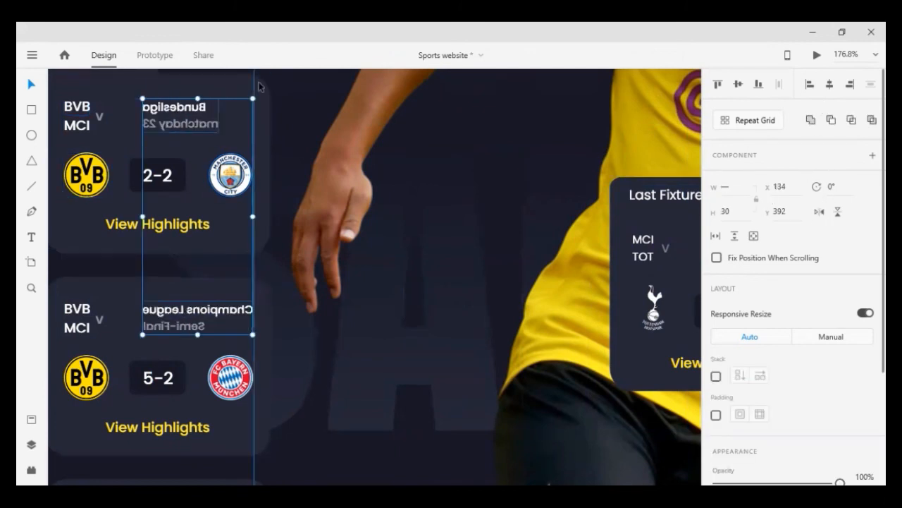
{"action": "left_click", "coordinate": [295, 143]}
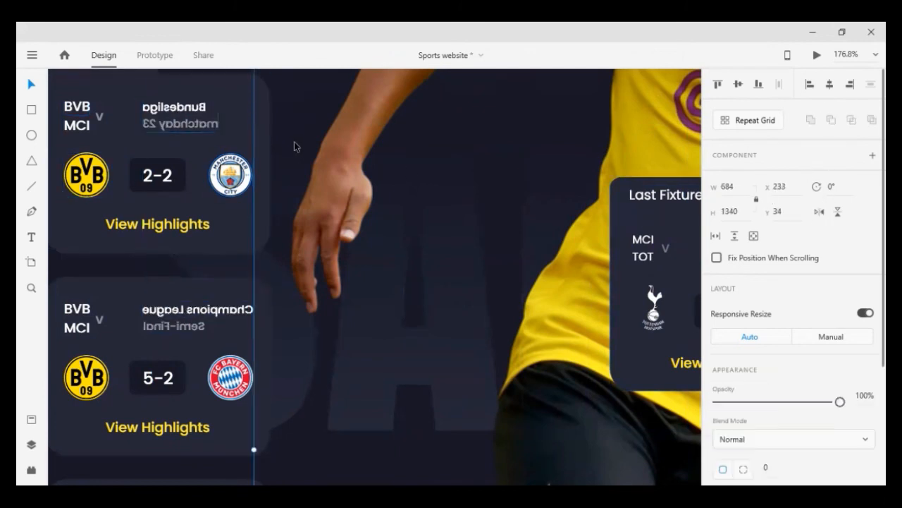
{"action": "left_click", "coordinate": [204, 116]}
{"action": "left_click", "coordinate": [818, 212]}
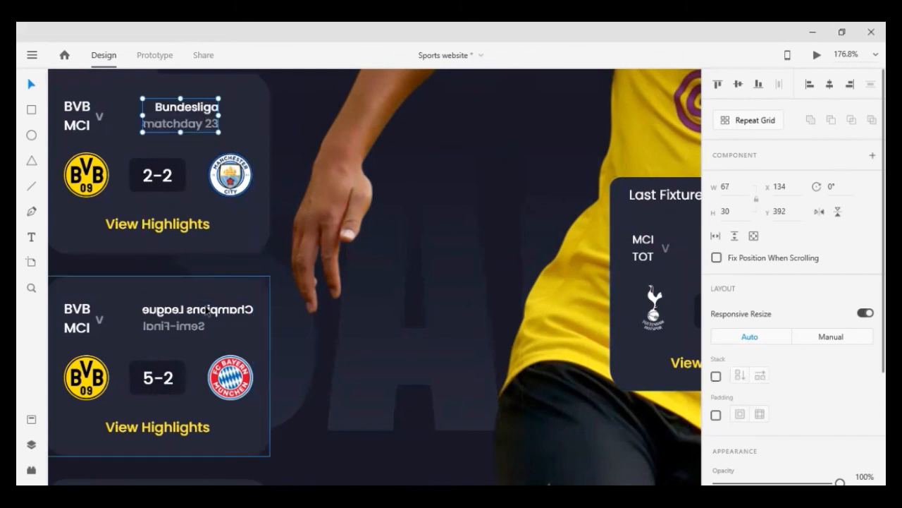
{"action": "left_click", "coordinate": [205, 317]}
{"action": "left_click", "coordinate": [820, 211]}
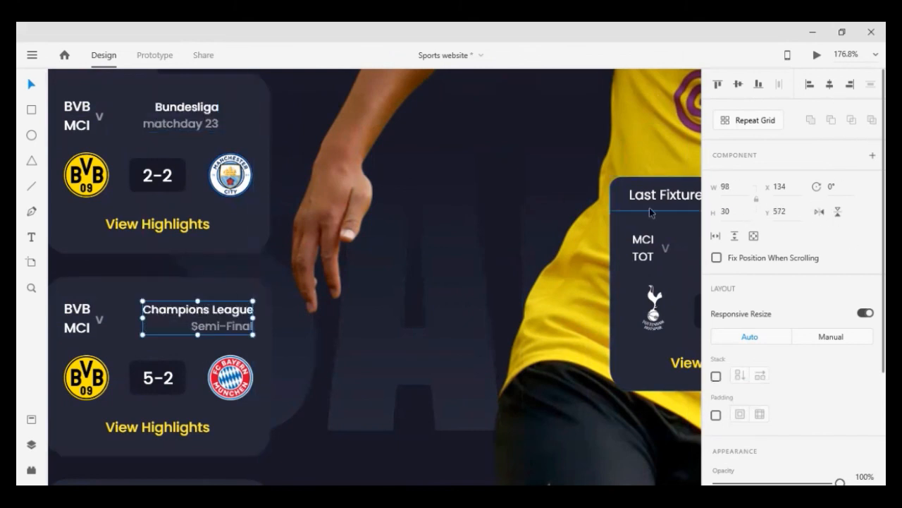
{"action": "left_click", "coordinate": [180, 120], "text": "shift"}
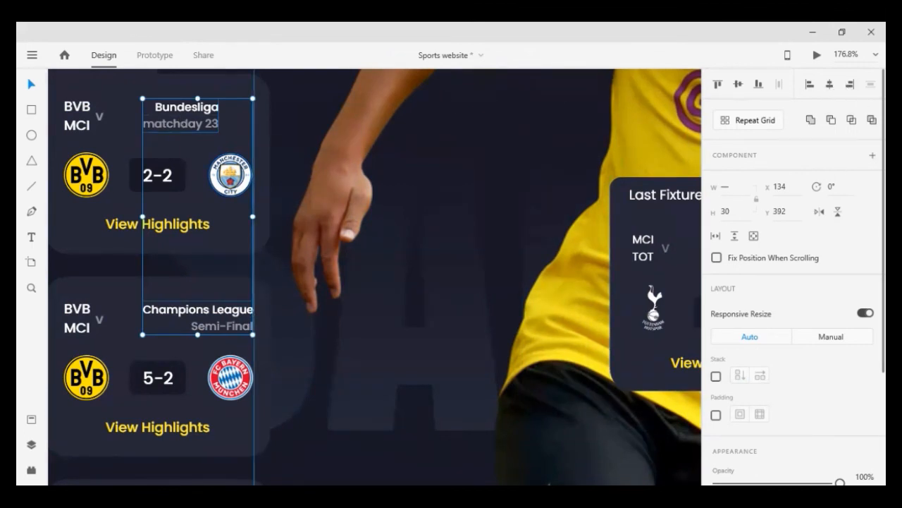
{"action": "left_click", "coordinate": [852, 86]}
{"action": "left_click", "coordinate": [511, 89]}
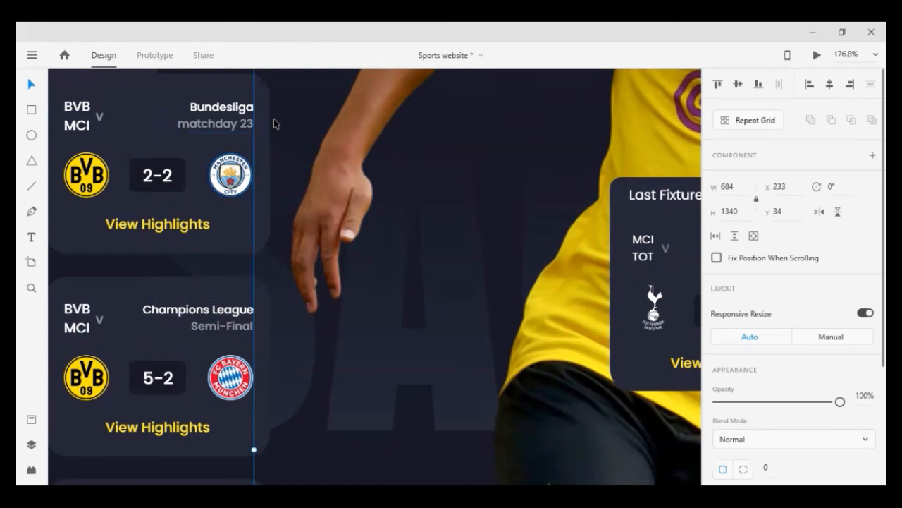
{"action": "key", "text": "ctrl+z"}
{"action": "key", "text": "ctrl+z"}
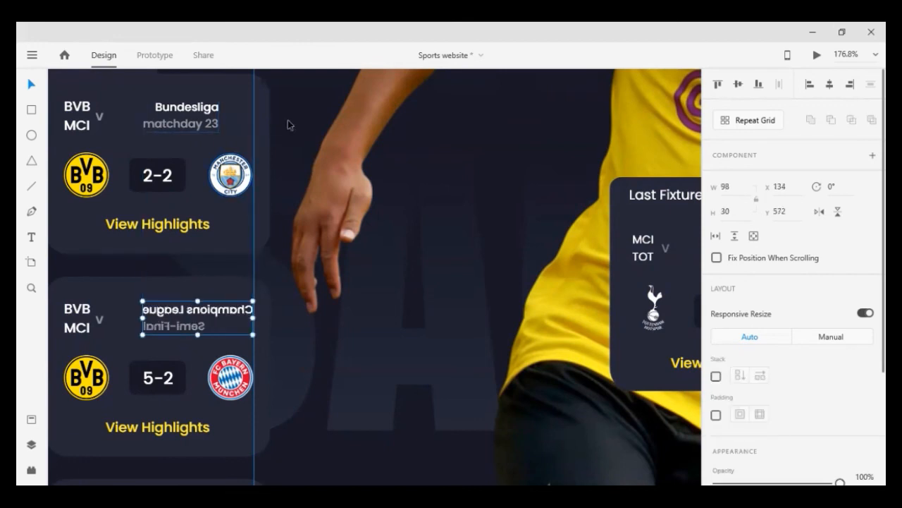
Swap the Bundesliga and Champions League label groups between the two cards by flipping them vertically together.
{"action": "left_click", "coordinate": [181, 114], "text": "shift"}
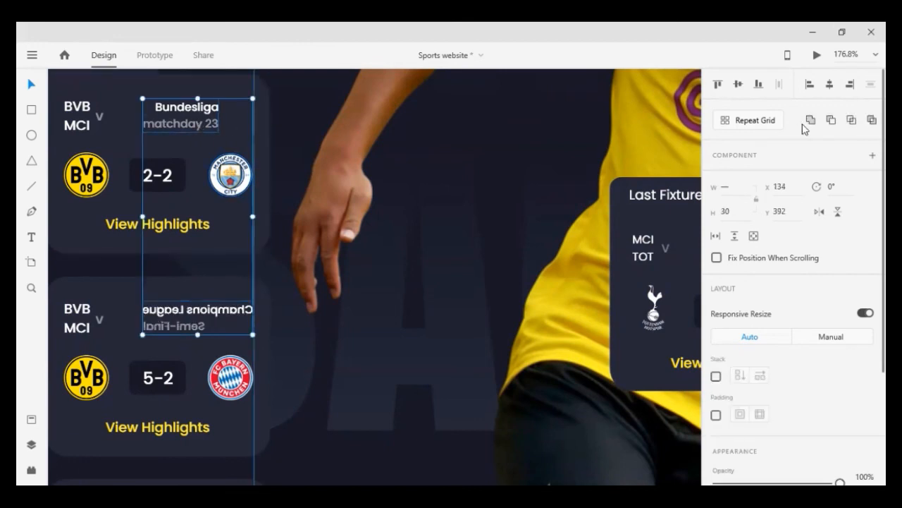
{"action": "left_click", "coordinate": [839, 212]}
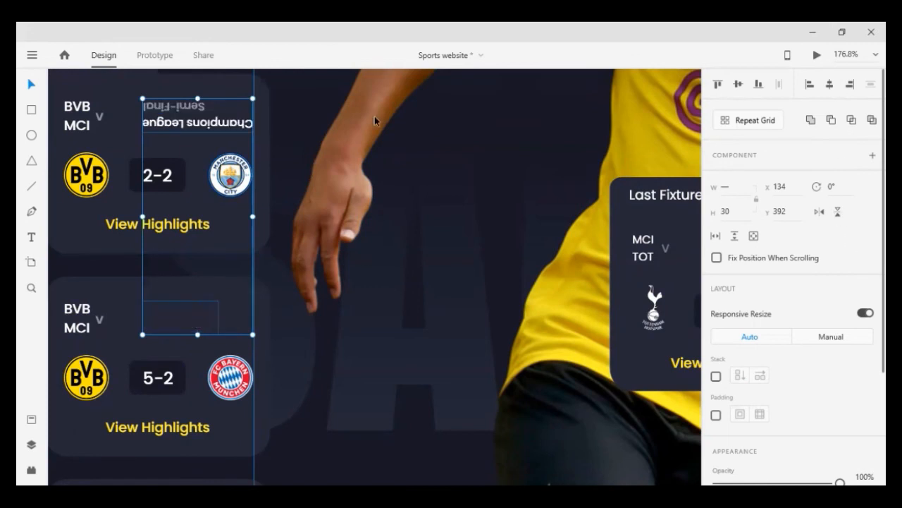
{"action": "left_click", "coordinate": [285, 102]}
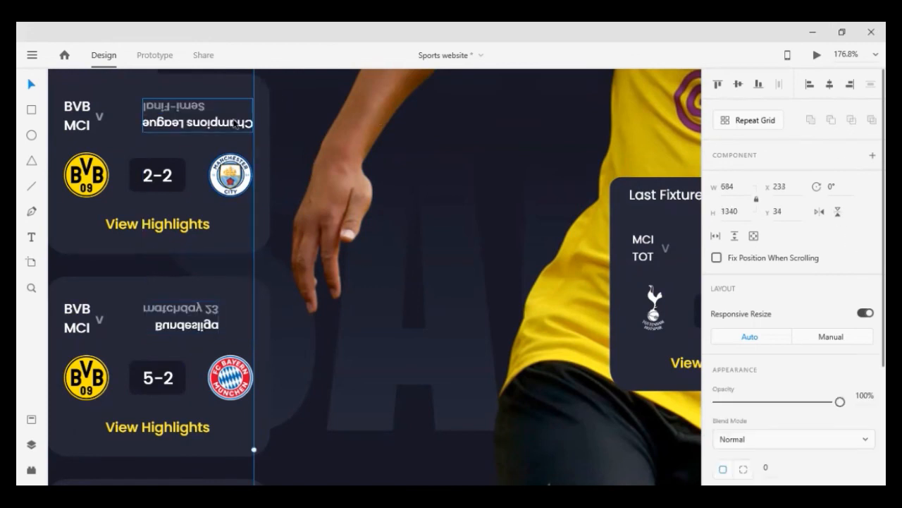
Flip the Champions League group vertically and horizontally and the Bundesliga group vertically so both read upright.
{"action": "left_click", "coordinate": [233, 120]}
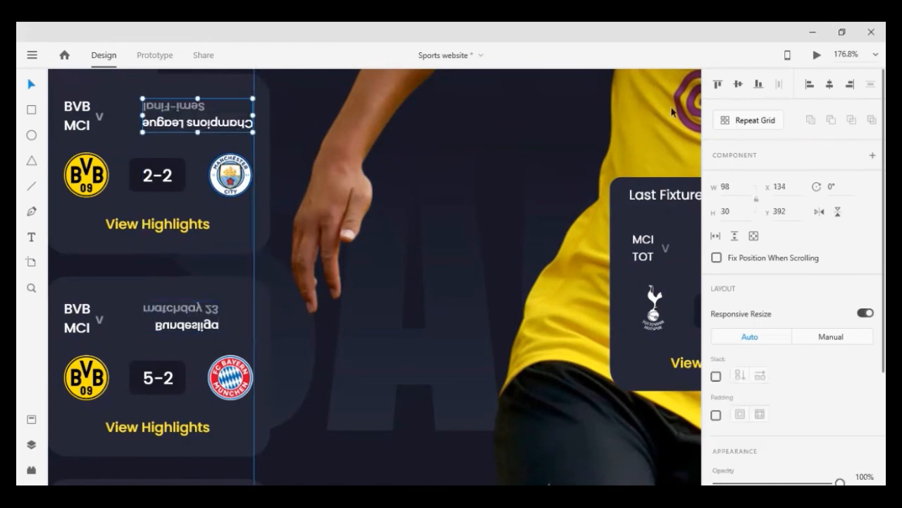
{"action": "left_click", "coordinate": [837, 213]}
{"action": "left_click", "coordinate": [819, 211]}
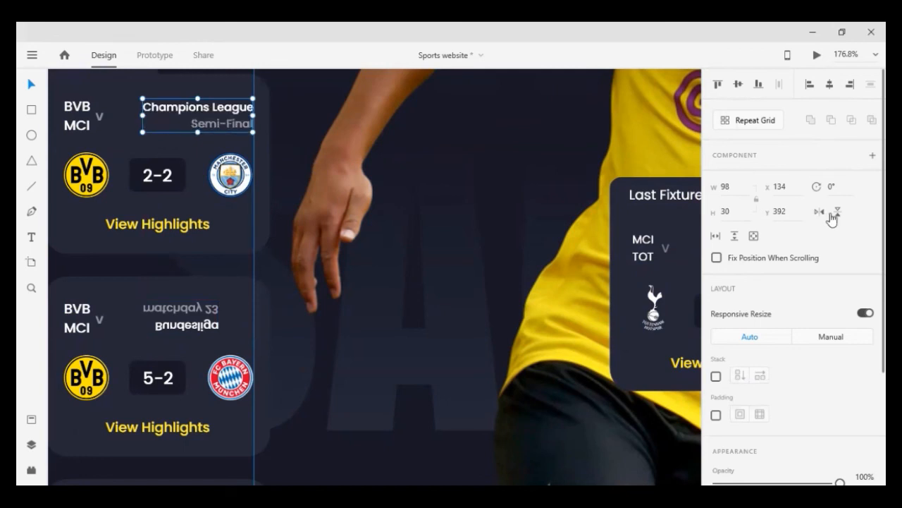
{"action": "left_click", "coordinate": [178, 335]}
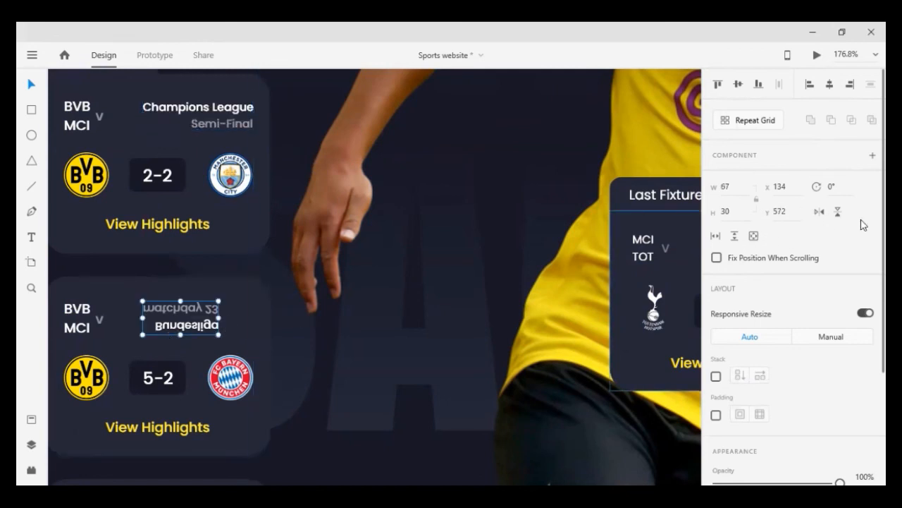
{"action": "left_click", "coordinate": [839, 213]}
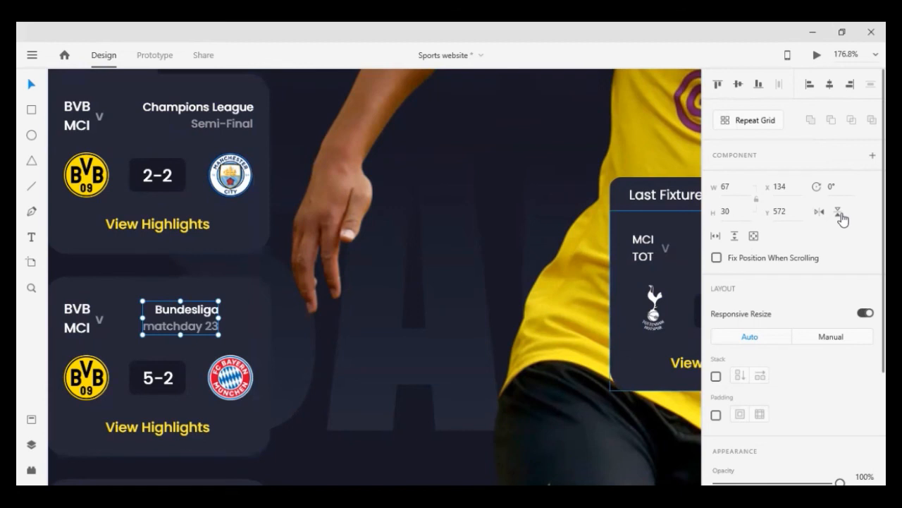
Right-align the Bundesliga label group with the Champions League label group.
{"action": "left_click", "coordinate": [212, 113], "text": "shift"}
{"action": "left_click", "coordinate": [850, 85]}
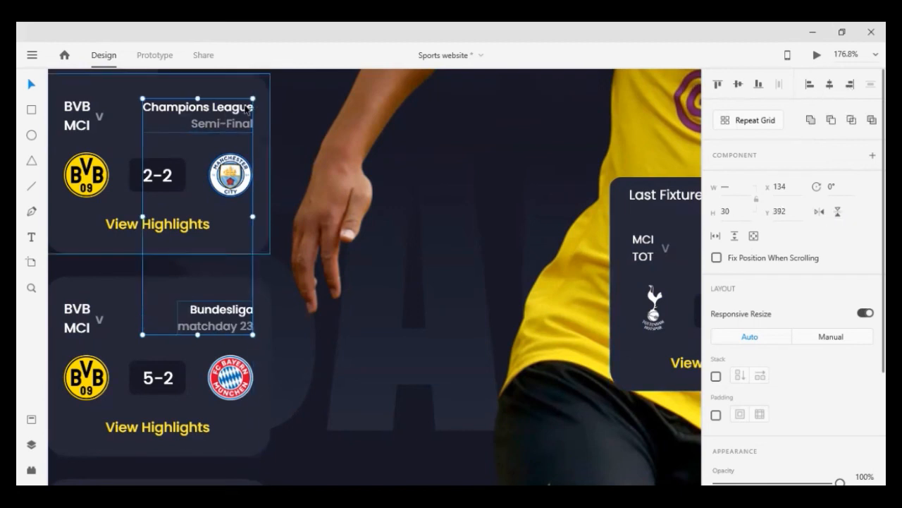
{"action": "left_click", "coordinate": [289, 142]}
Examine the three stacked fixture cards and the whole player profile artboard.
{"action": "scroll", "coordinate": [265, 290], "scroll_direction": "down", "scroll_amount": 2}
{"action": "scroll", "coordinate": [265, 296], "scroll_direction": "down", "scroll_amount": 2}
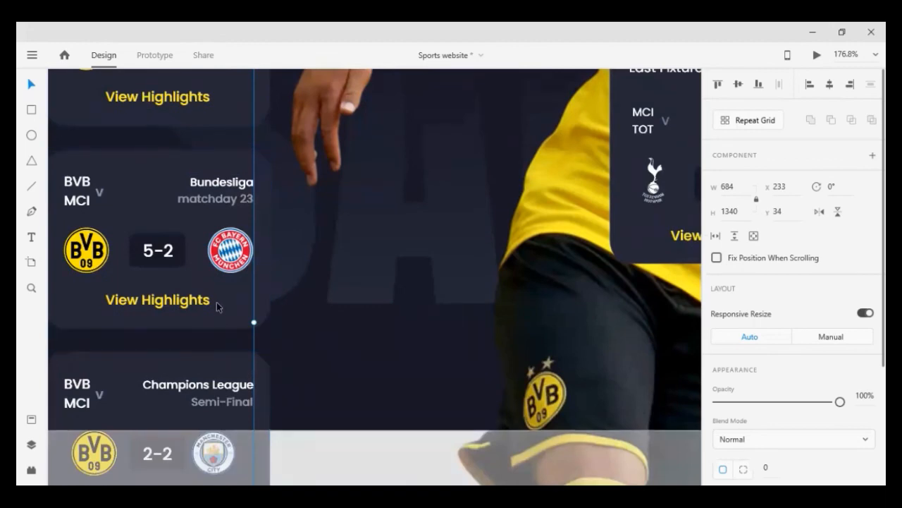
{"action": "scroll", "coordinate": [218, 306], "scroll_direction": "down", "scroll_amount": 3}
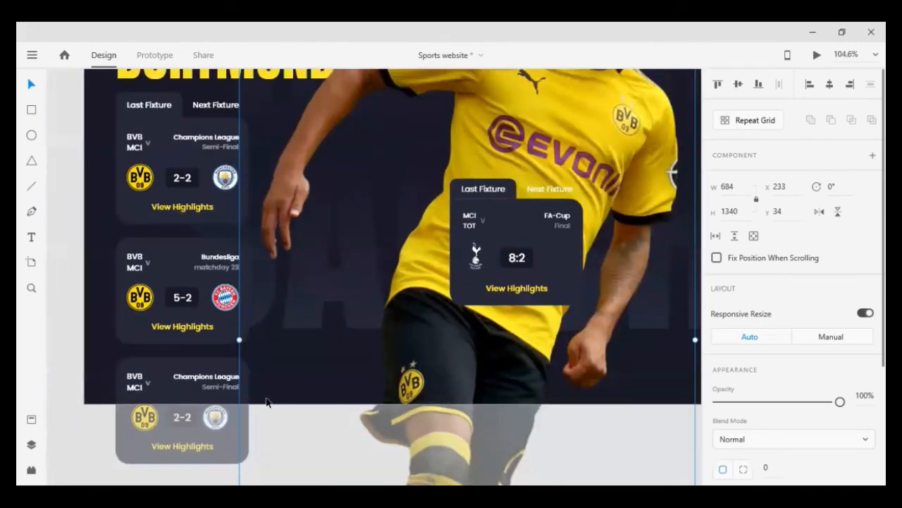
{"action": "left_click", "coordinate": [130, 317]}
{"action": "left_click", "coordinate": [95, 296]}
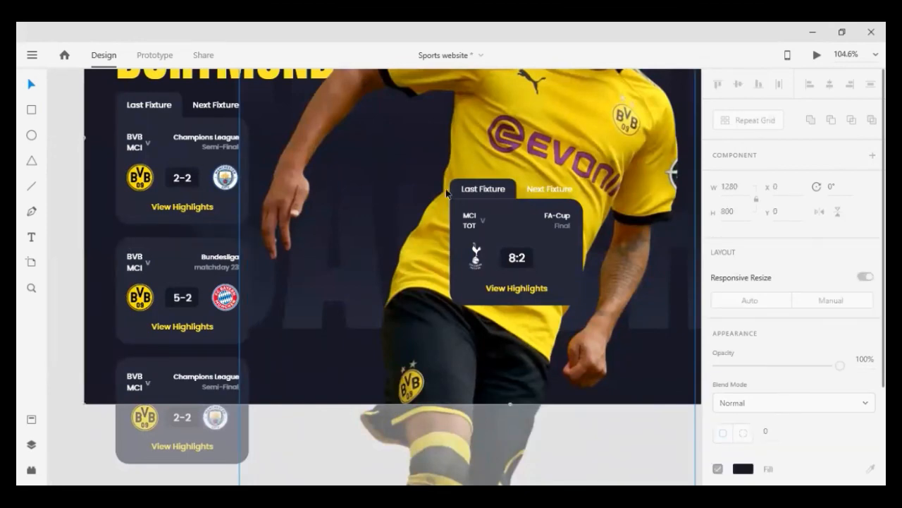
{"action": "scroll", "coordinate": [446, 191], "scroll_direction": "down", "scroll_amount": 4}
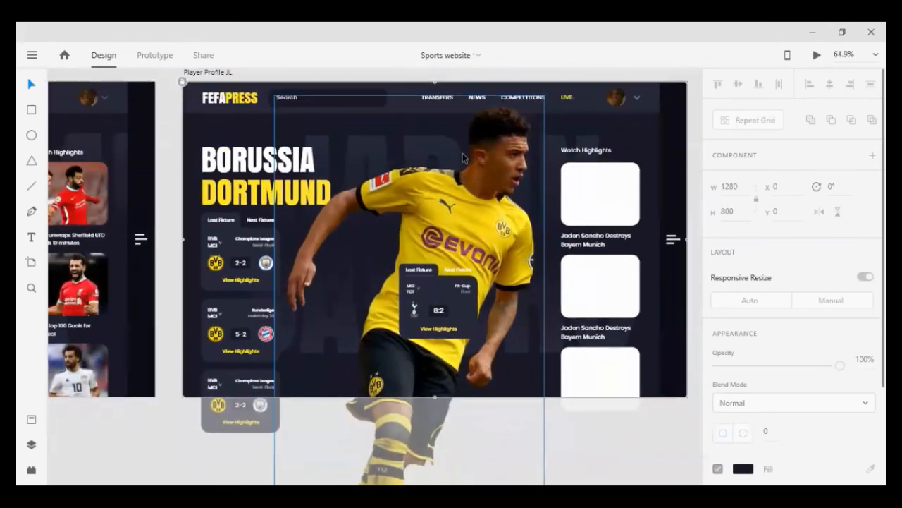
{"action": "scroll", "coordinate": [463, 158], "scroll_direction": "right", "scroll_amount": 4}
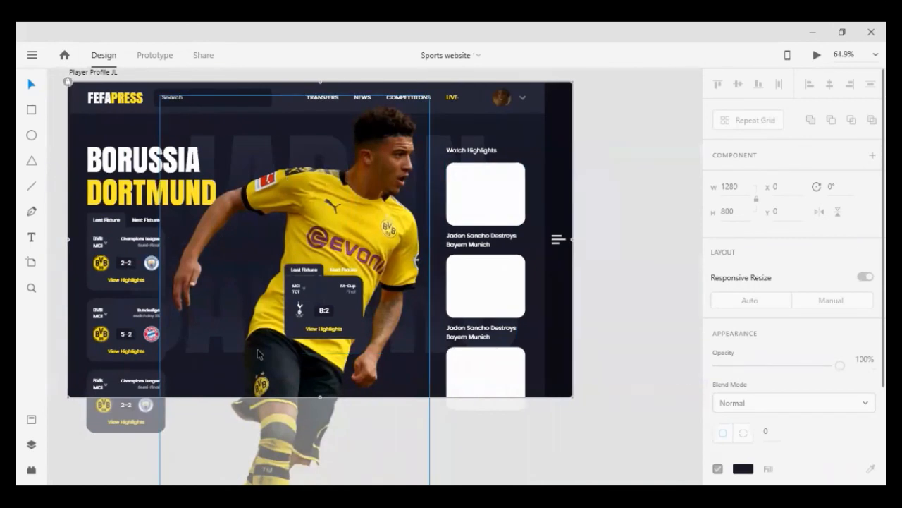
{"action": "scroll", "coordinate": [244, 315], "scroll_direction": "right", "scroll_amount": 5}
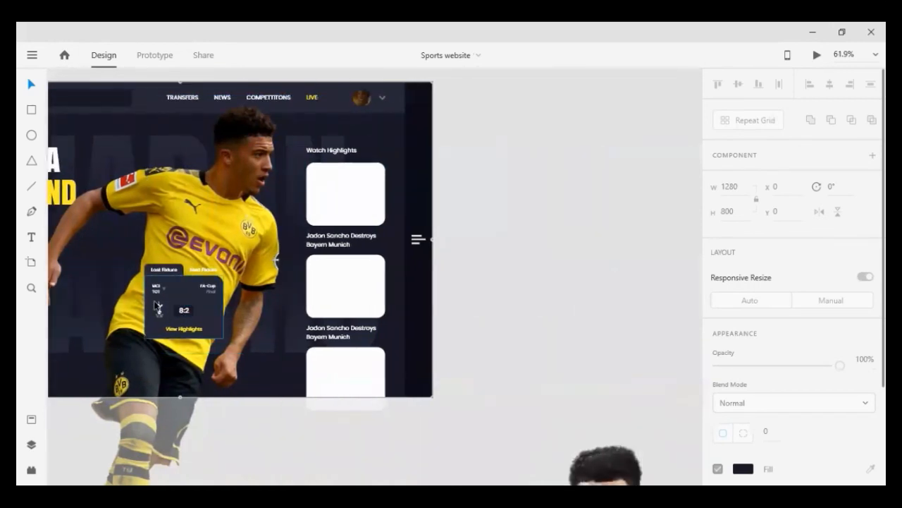
Delete the background, score box, score and View Highlights link of the leftover FA-Cup fixture card on the player's jersey.
{"action": "scroll", "coordinate": [161, 310], "scroll_direction": "up", "scroll_amount": 3}
{"action": "scroll", "coordinate": [160, 310], "scroll_direction": "up", "scroll_amount": 1}
{"action": "left_click", "coordinate": [161, 310]}
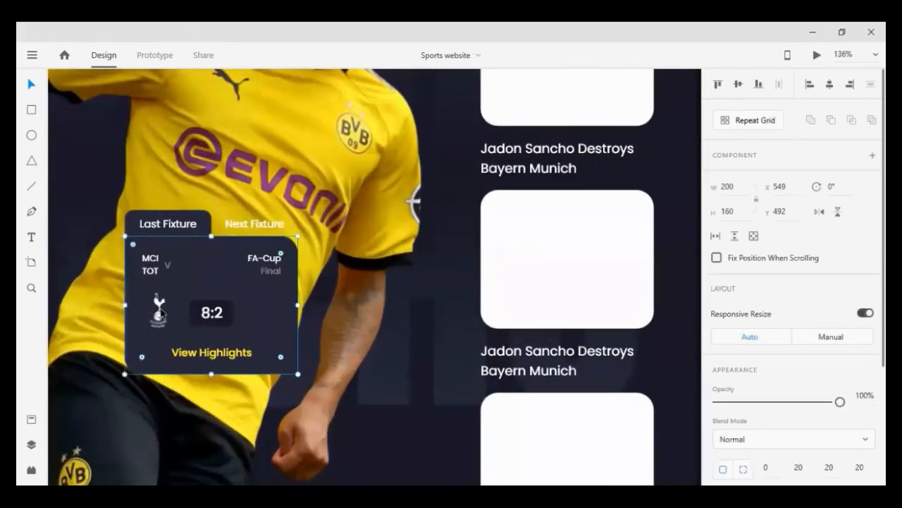
{"action": "key", "text": "Delete"}
{"action": "left_click", "coordinate": [211, 315]}
{"action": "key", "text": "Delete"}
{"action": "left_click", "coordinate": [211, 314]}
{"action": "key", "text": "Delete"}
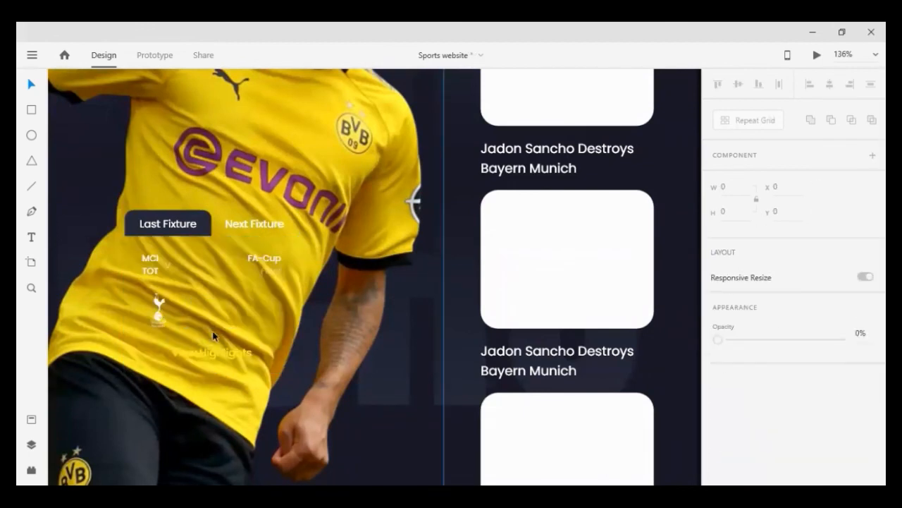
{"action": "left_click", "coordinate": [219, 354]}
{"action": "key", "text": "Delete"}
Delete the FA-Cup, Final, Last Fixture, Next Fixture and MCI/TOT labels remaining over the player's jersey.
{"action": "left_click", "coordinate": [265, 263]}
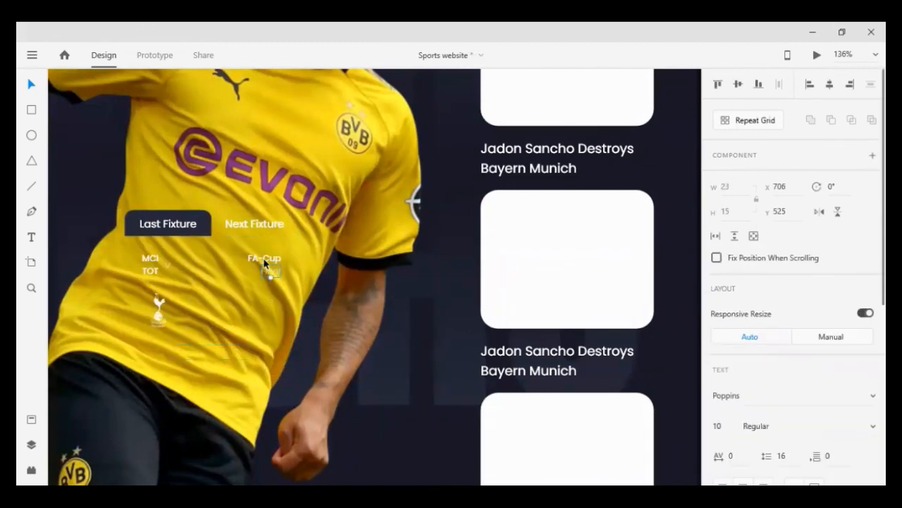
{"action": "key", "text": "Delete"}
{"action": "left_click", "coordinate": [258, 224]}
{"action": "key", "text": "Delete"}
{"action": "left_click", "coordinate": [134, 223]}
{"action": "key", "text": "Delete"}
{"action": "left_click", "coordinate": [157, 230]}
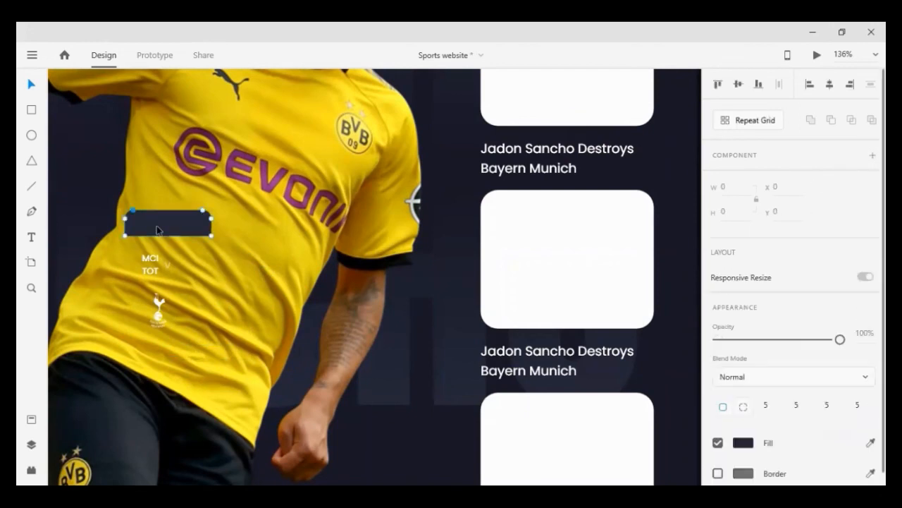
{"action": "left_click", "coordinate": [153, 264]}
{"action": "key", "text": "Delete"}
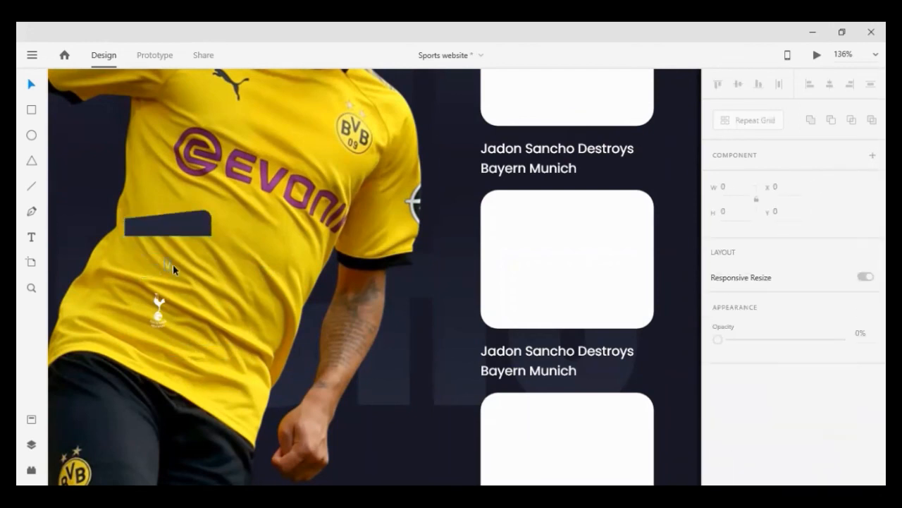
{"action": "left_click", "coordinate": [157, 302]}
{"action": "key", "text": "Delete"}
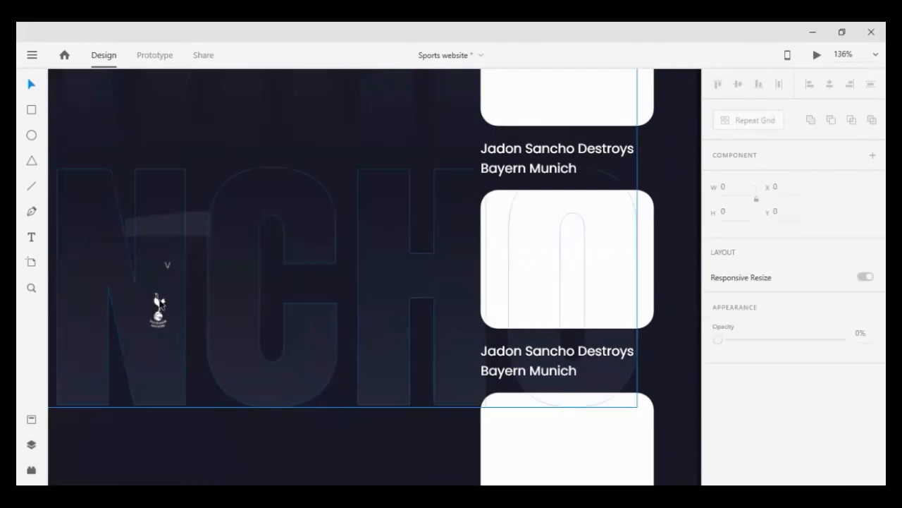
{"action": "key", "text": "ctrl+z"}
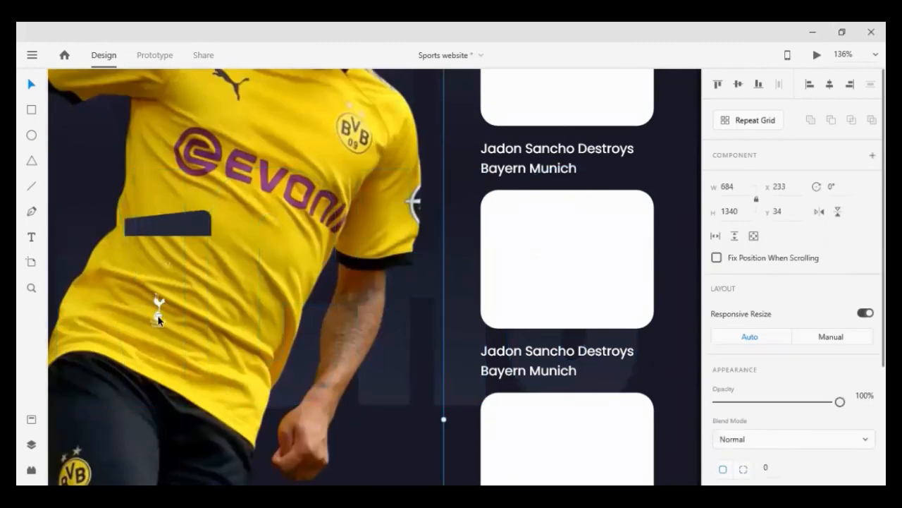
Delete the small leftover "V" above the Tottenham crest on the jersey.
{"action": "left_click", "coordinate": [158, 317]}
{"action": "left_click", "coordinate": [168, 263]}
{"action": "key", "text": "Delete"}
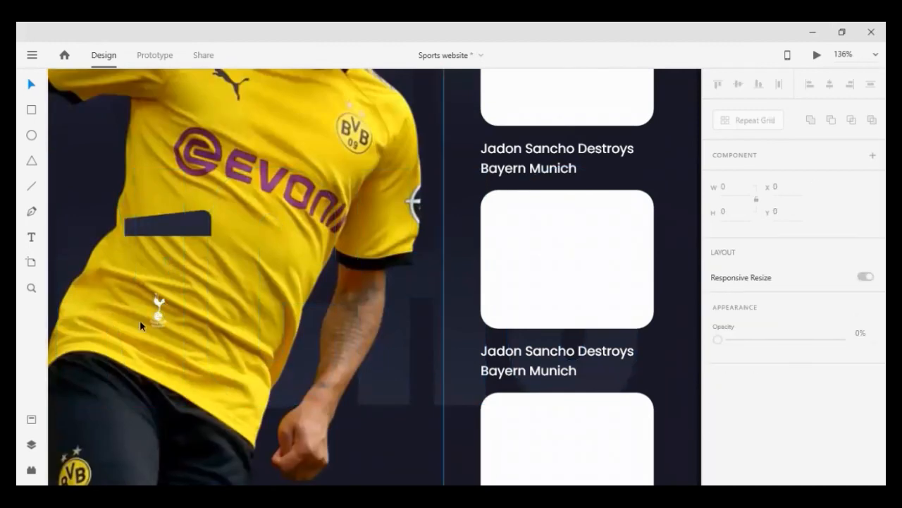
Delete the leftover Tottenham Hotspur crest on the jersey piece by piece, including the cockerel, ball and lettering.
{"action": "scroll", "coordinate": [139, 320], "scroll_direction": "up", "scroll_amount": 10}
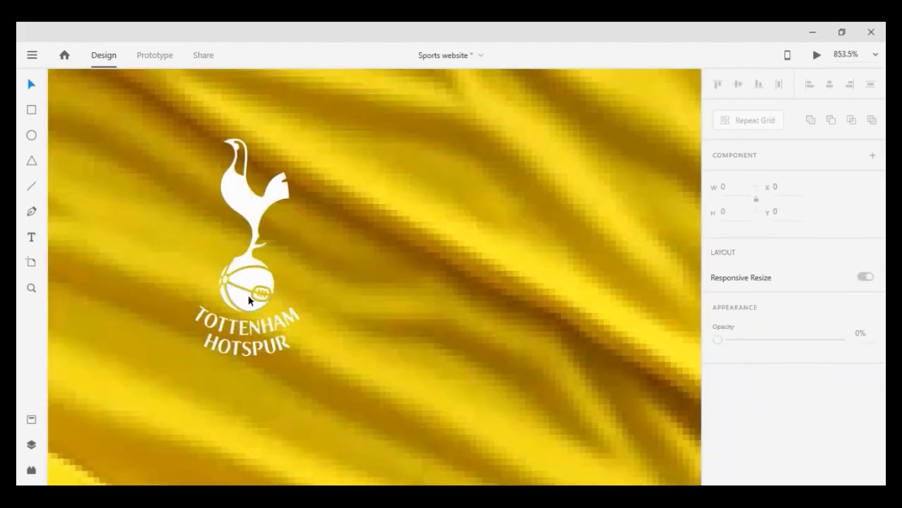
{"action": "left_click", "coordinate": [257, 265]}
{"action": "key", "text": "Delete"}
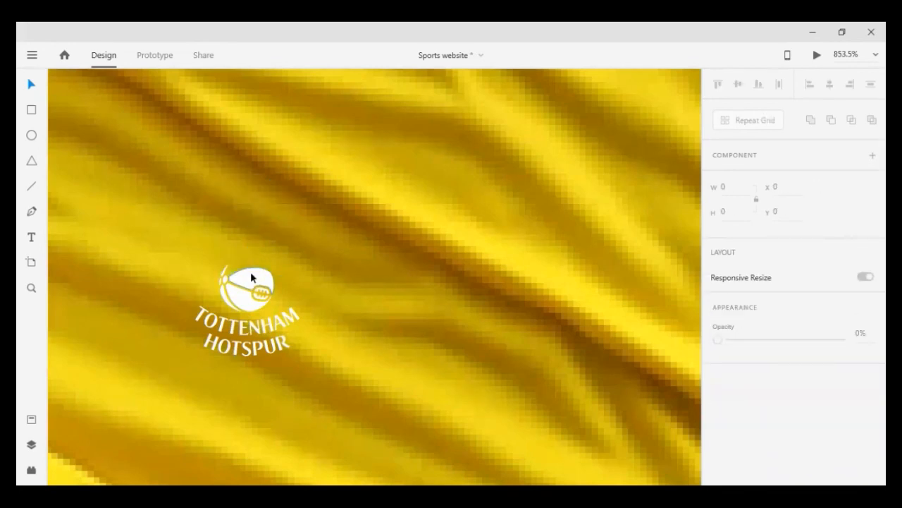
{"action": "left_click", "coordinate": [222, 277]}
{"action": "key", "text": "Delete"}
{"action": "left_click", "coordinate": [220, 276]}
{"action": "key", "text": "Delete"}
{"action": "left_click", "coordinate": [263, 296]}
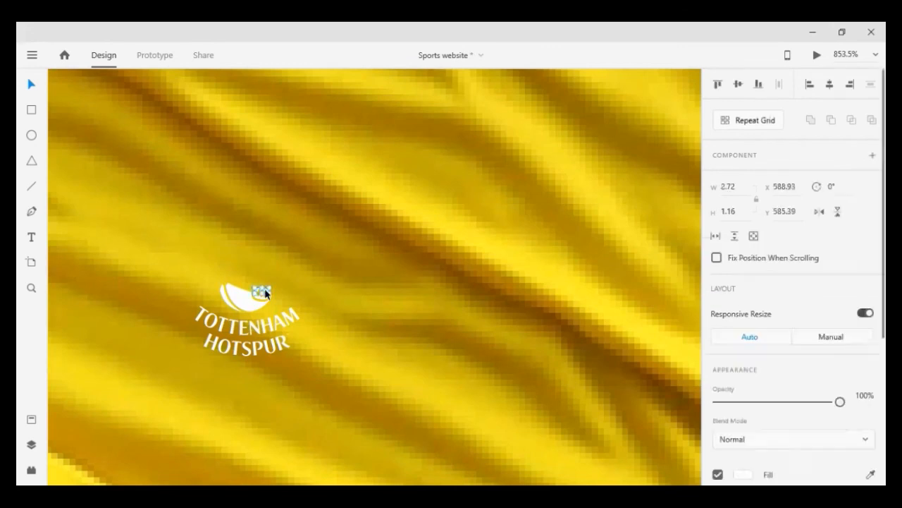
{"action": "key", "text": "Delete"}
{"action": "left_click", "coordinate": [262, 296]}
{"action": "key", "text": "Delete"}
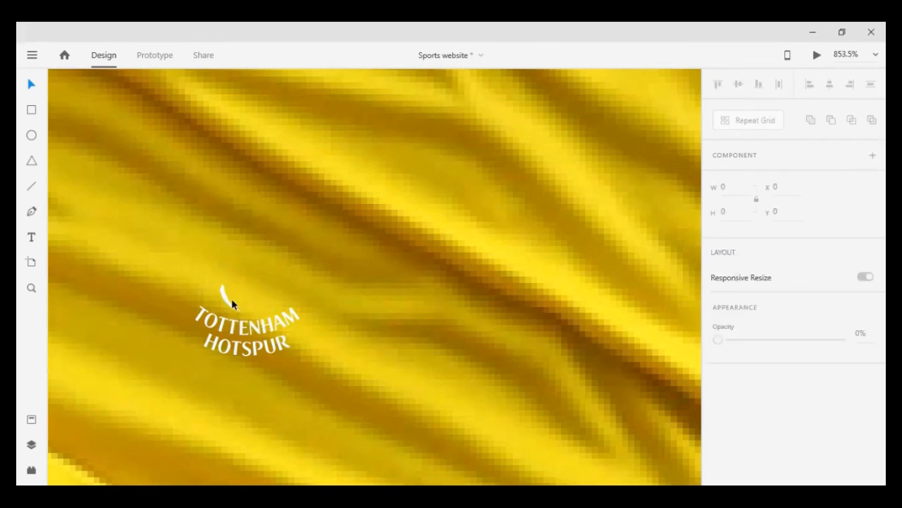
{"action": "left_click", "coordinate": [224, 293]}
{"action": "key", "text": "Delete"}
{"action": "left_click", "coordinate": [237, 333]}
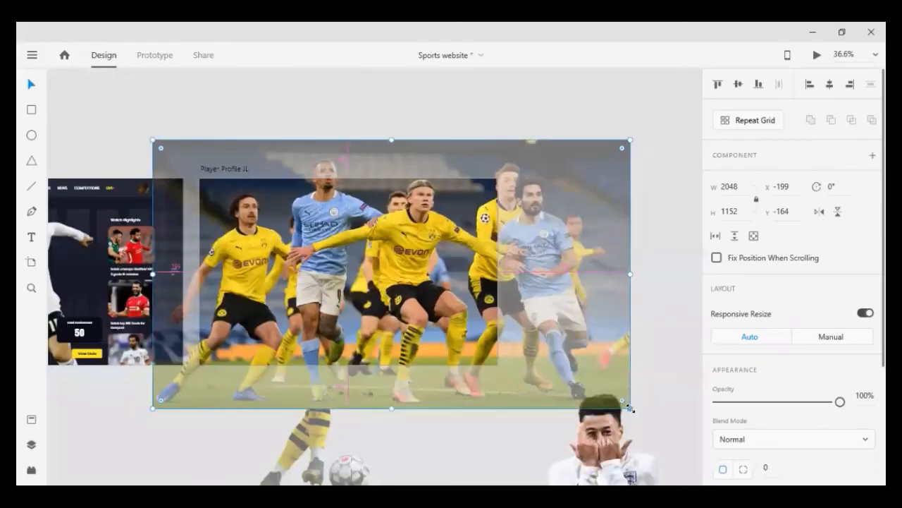
Scale the Dortmund against Manchester City match photo to about 664 × 374 and place it behind the middle highlight card.
{"action": "left_click_drag", "start_coordinate": [629, 407], "coordinate": [471, 324]}
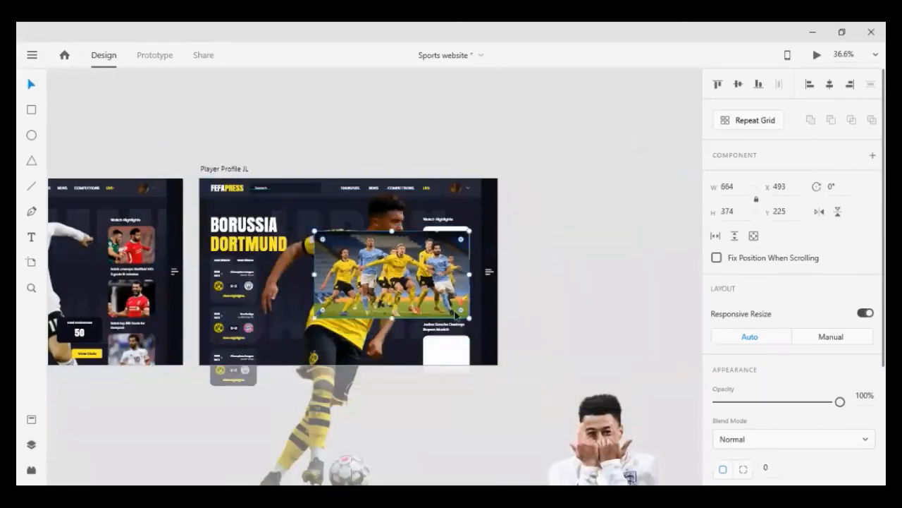
{"action": "scroll", "coordinate": [334, 340], "scroll_direction": "up", "scroll_amount": 5}
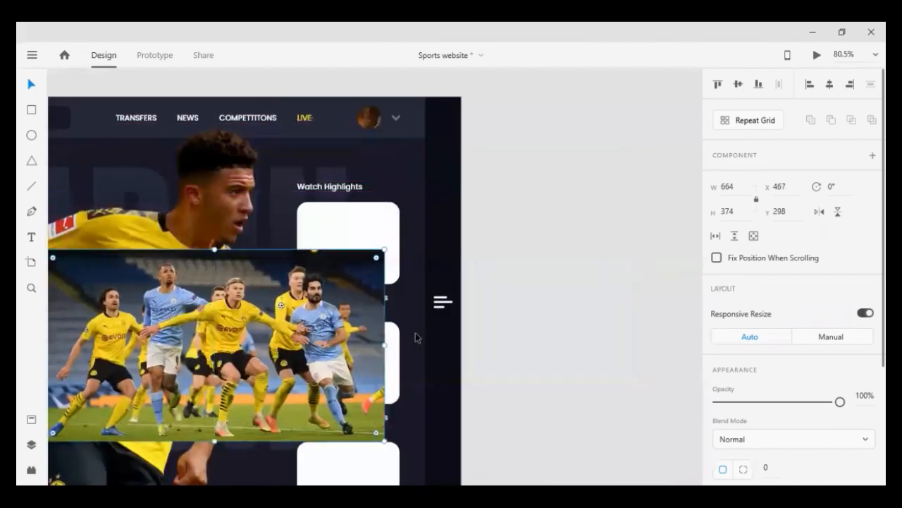
{"action": "left_click", "coordinate": [344, 363]}
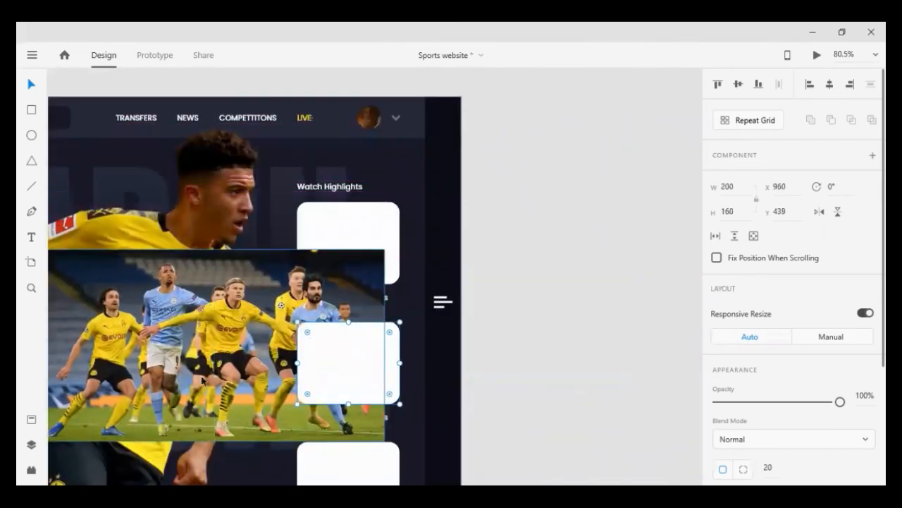
{"action": "left_click_drag", "start_coordinate": [192, 337], "coordinate": [421, 379]}
{"action": "scroll", "coordinate": [421, 379], "scroll_direction": "down", "scroll_amount": 3}
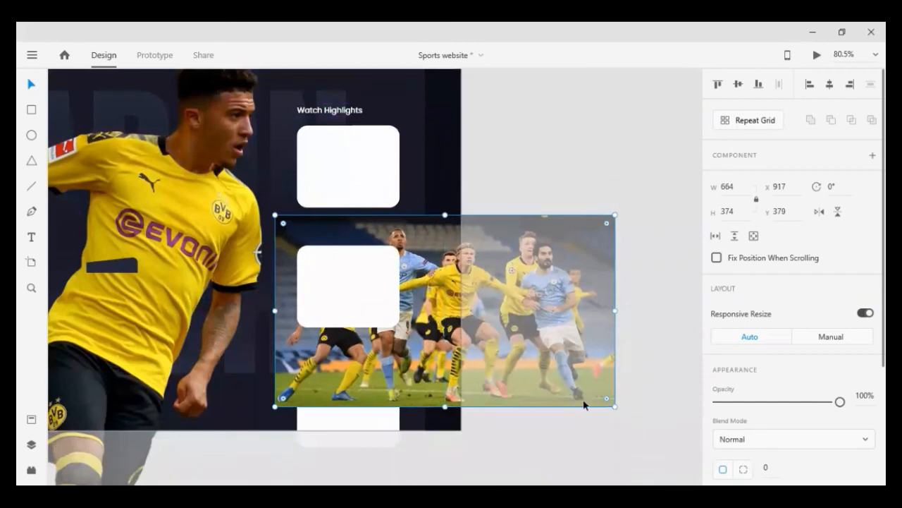
Shrink the match photo to just around the middle highlight card and mask it with the card's rounded shape.
{"action": "left_click_drag", "start_coordinate": [615, 406], "coordinate": [474, 341]}
{"action": "left_click_drag", "start_coordinate": [476, 215], "coordinate": [408, 260]}
{"action": "left_click", "coordinate": [357, 271], "text": "shift"}
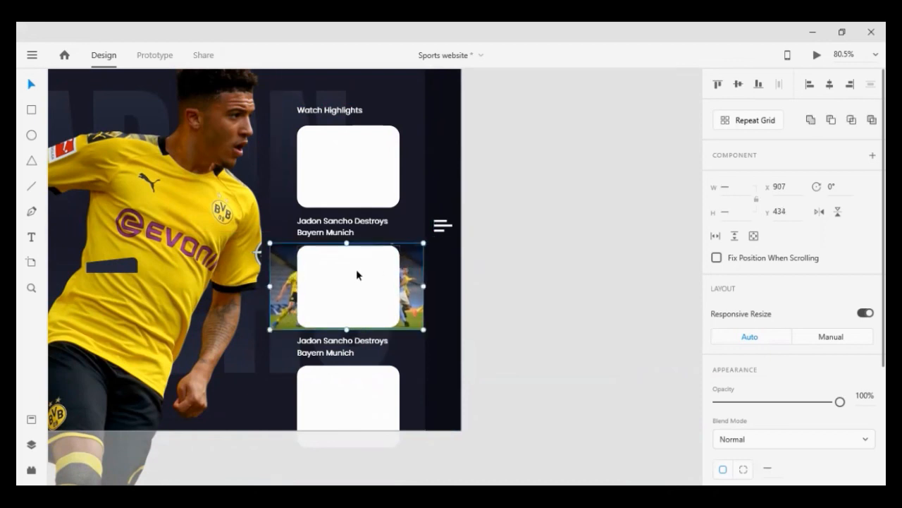
{"action": "right_click", "coordinate": [357, 271]}
{"action": "key", "text": "ctrl+shift+m"}
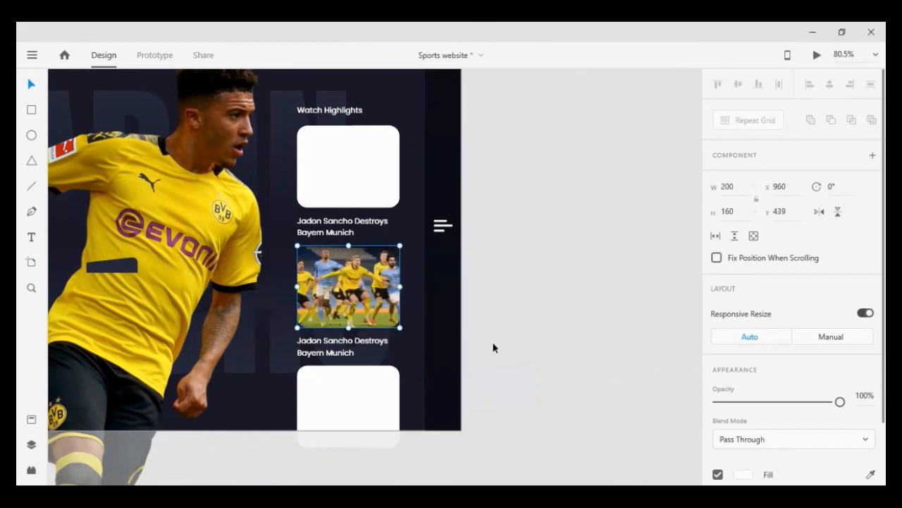
{"action": "left_click", "coordinate": [494, 347]}
Change the middle highlight caption to "Jadon Sancho masterclass against Man City" on two lines.
{"action": "left_click", "coordinate": [343, 353]}
{"action": "double_click", "coordinate": [363, 344]}
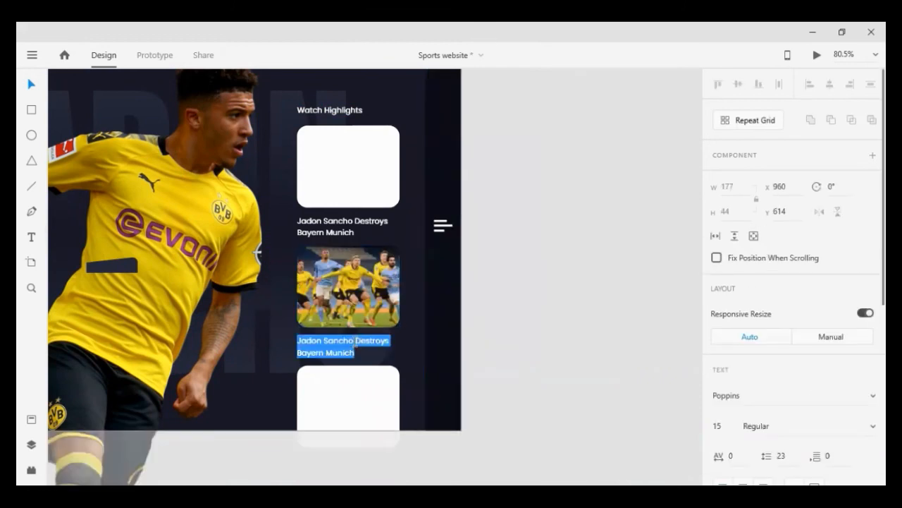
{"action": "left_click_drag", "start_coordinate": [355, 340], "coordinate": [411, 375]}
{"action": "type", "text": "m"}
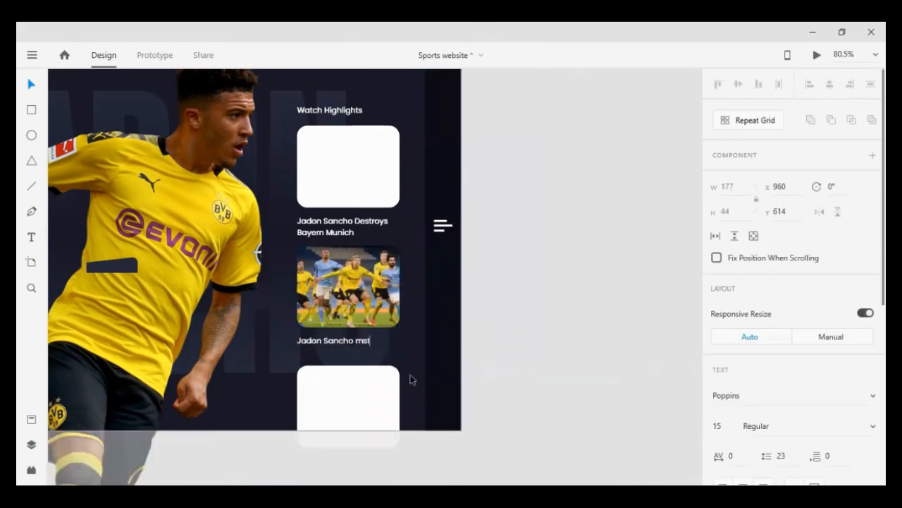
{"action": "type", "text": "astercla"}
{"action": "key", "text": "BackSpace"}
{"action": "key", "text": "BackSpace"}
{"action": "type", "text": "lass"}
{"action": "key", "text": "Return"}
{"action": "type", "text": "against ma"}
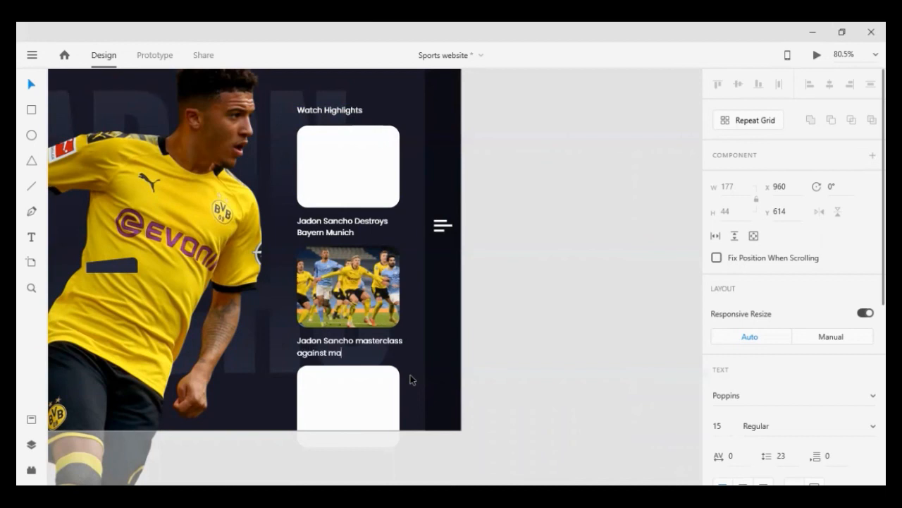
{"action": "type", "text": "n City"}
{"action": "key", "text": "Left"}
{"action": "key", "text": "Left"}
{"action": "key", "text": "Left"}
{"action": "key", "text": "Left"}
{"action": "key", "text": "Left"}
{"action": "key", "text": "Left"}
{"action": "key", "text": "Left"}
{"action": "key", "text": "Left"}
{"action": "key", "text": "Delete"}
{"action": "type", "text": "M"}
{"action": "key", "text": "Escape"}
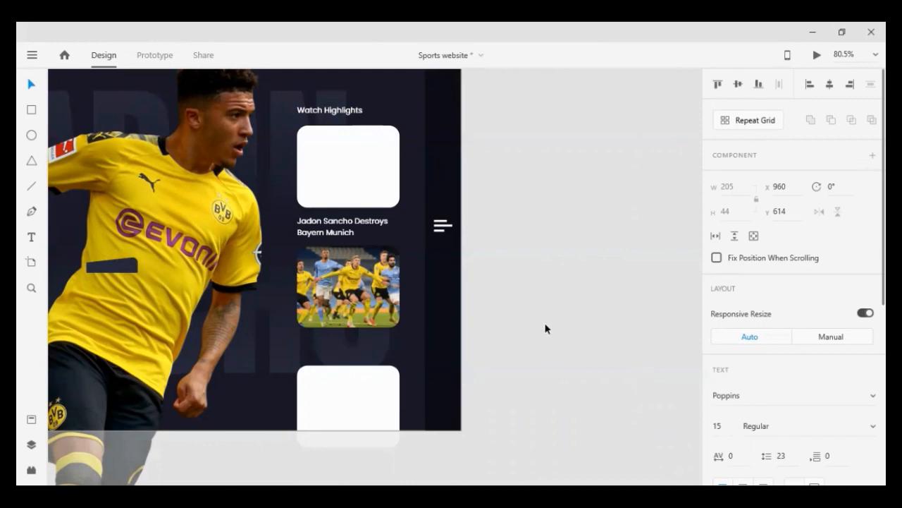
Change the score on the top Champions League fixture card to 1-2.
{"action": "scroll", "coordinate": [361, 283], "scroll_direction": "down", "scroll_amount": 2}
{"action": "scroll", "coordinate": [361, 282], "scroll_direction": "left", "scroll_amount": 3}
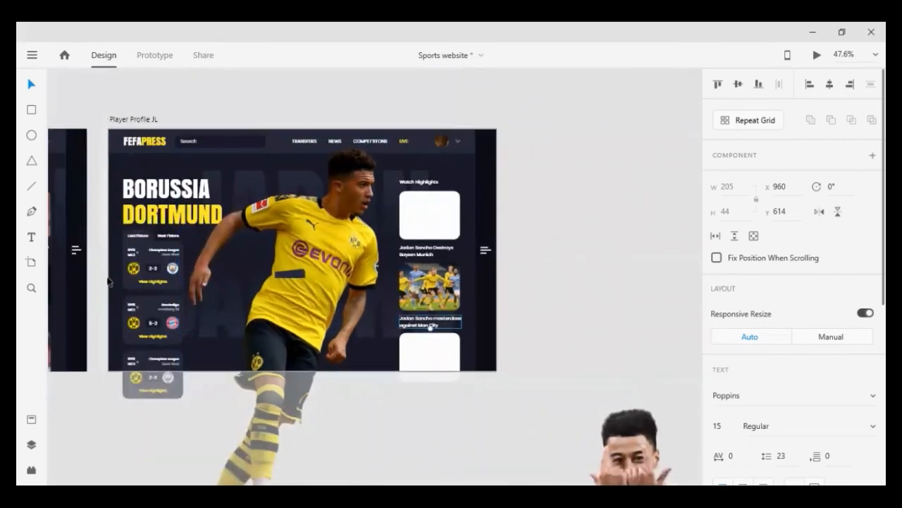
{"action": "scroll", "coordinate": [108, 280], "scroll_direction": "up", "scroll_amount": 3}
{"action": "double_click", "coordinate": [198, 263]}
{"action": "double_click", "coordinate": [201, 260]}
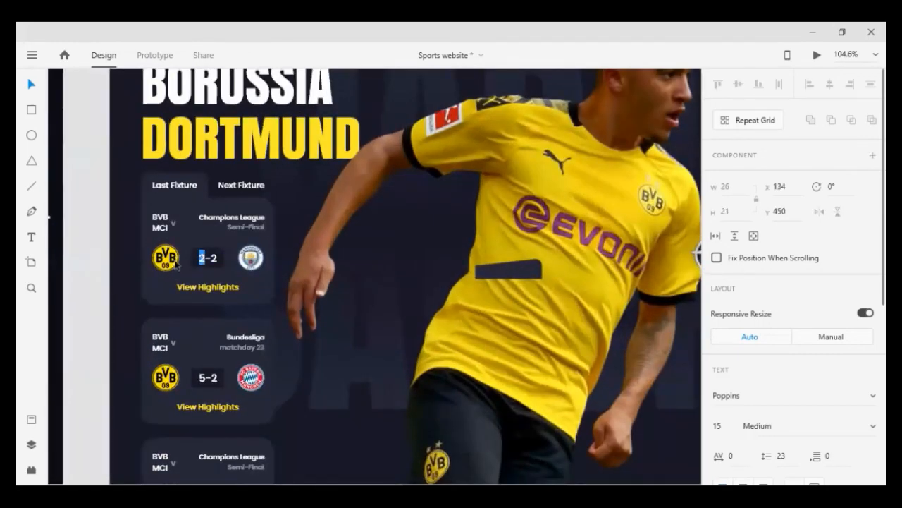
{"action": "type", "text": "1"}
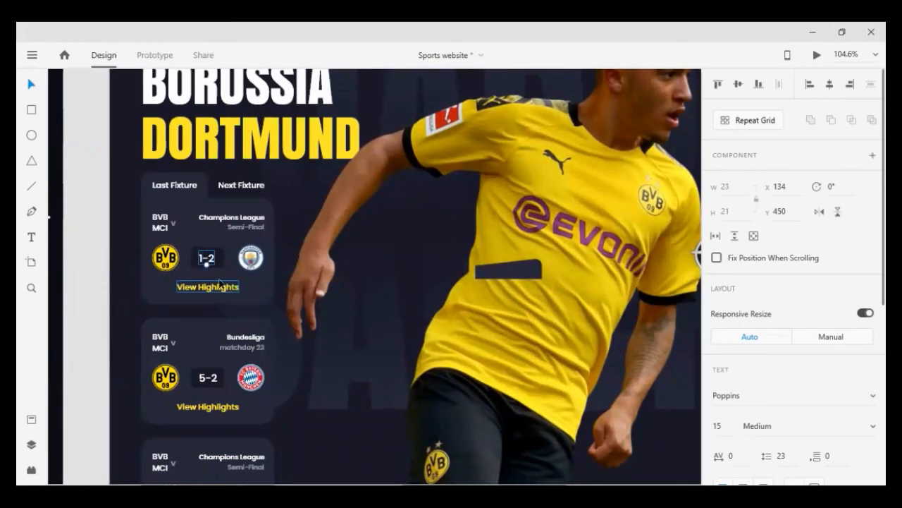
{"action": "left_click", "coordinate": [221, 266]}
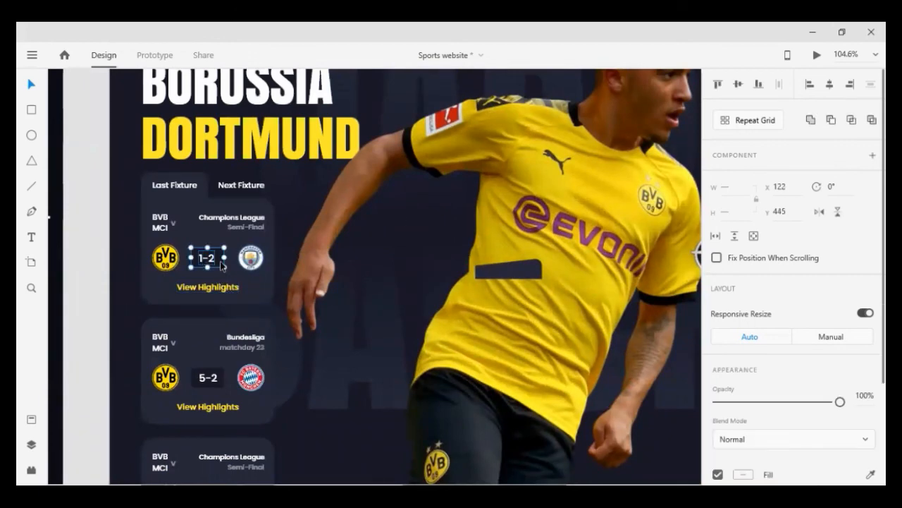
{"action": "left_click", "coordinate": [102, 310]}
Move the photo of the players in black kits behind the third highlight card and scale it to about 254 × 167.
{"action": "scroll", "coordinate": [102, 310], "scroll_direction": "down", "scroll_amount": 2}
{"action": "scroll", "coordinate": [295, 369], "scroll_direction": "right", "scroll_amount": 5}
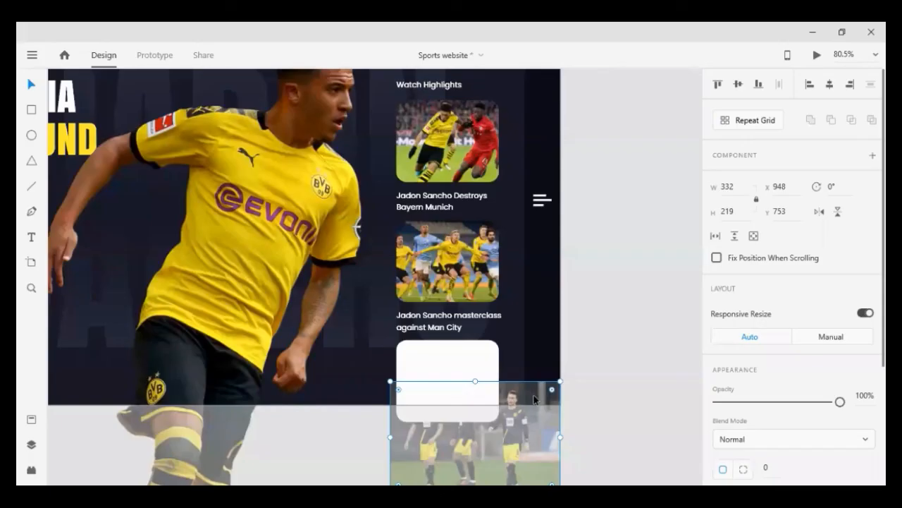
{"action": "left_click_drag", "start_coordinate": [533, 399], "coordinate": [497, 349]}
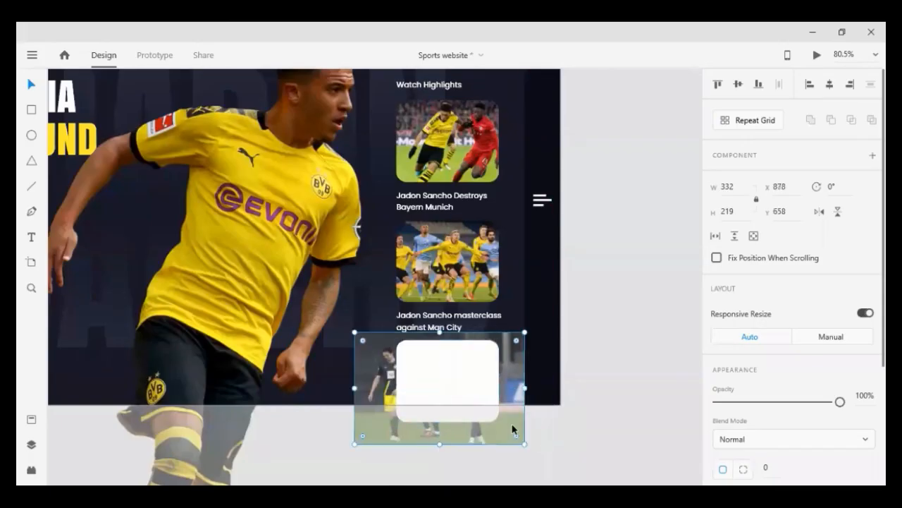
{"action": "left_click_drag", "start_coordinate": [524, 444], "coordinate": [499, 428]}
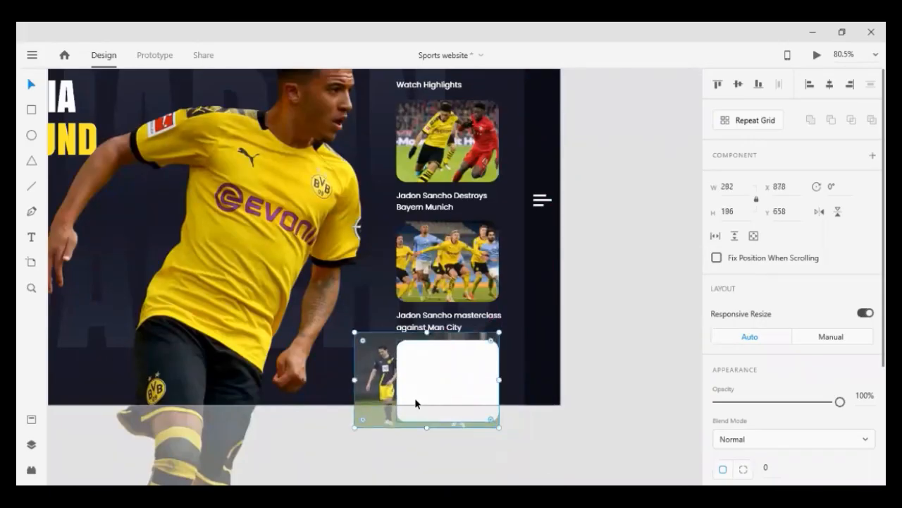
{"action": "left_click_drag", "start_coordinate": [355, 428], "coordinate": [368, 428]}
Nudge the photo down and across to X 932, Y 669 so it surrounds the third highlight card.
{"action": "key", "text": "Down"}
{"action": "key", "text": "Down"}
{"action": "key", "text": "Down"}
{"action": "key", "text": "Down"}
{"action": "key", "text": "Down"}
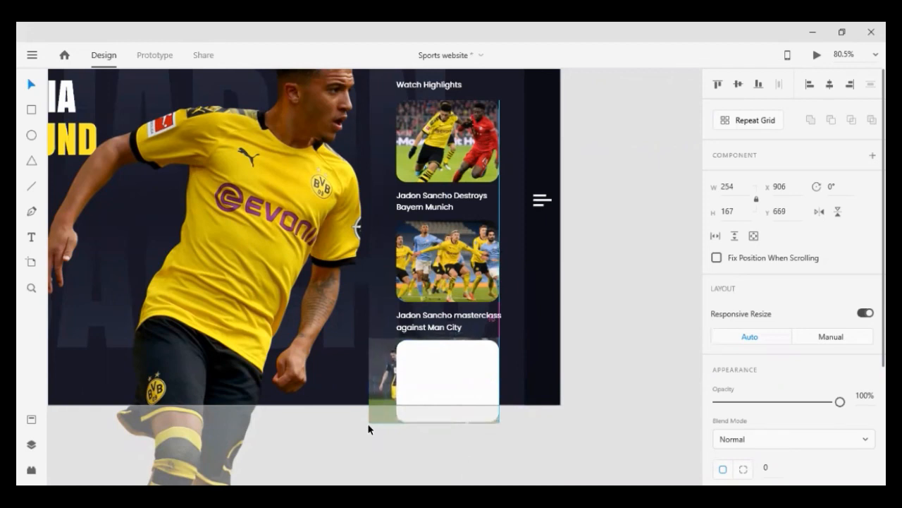
{"action": "key", "text": "Right"}
{"action": "key", "text": "Right"}
{"action": "key", "text": "Right"}
{"action": "key", "text": "Right"}
{"action": "key", "text": "Right"}
{"action": "key", "text": "Right"}
{"action": "key", "text": "shift+Right"}
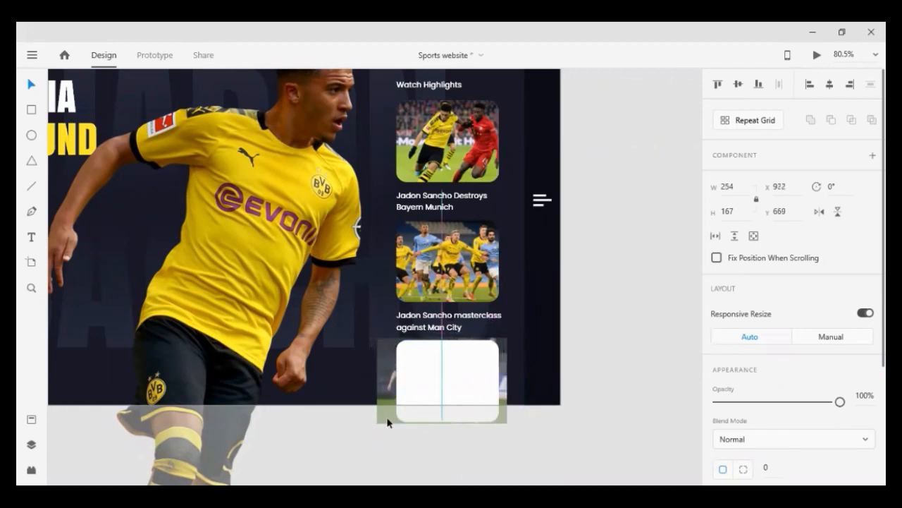
{"action": "key", "text": "shift+Right"}
Mask the photo of the players in black kits with the third highlight card's rounded shape.
{"action": "left_click", "coordinate": [463, 378], "text": "shift"}
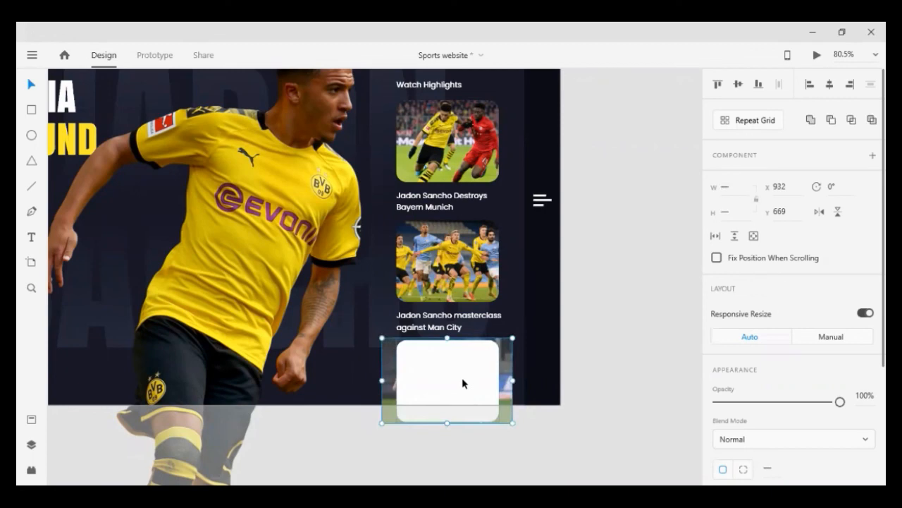
{"action": "right_click", "coordinate": [461, 381]}
{"action": "left_click", "coordinate": [510, 324]}
{"action": "left_click", "coordinate": [605, 339]}
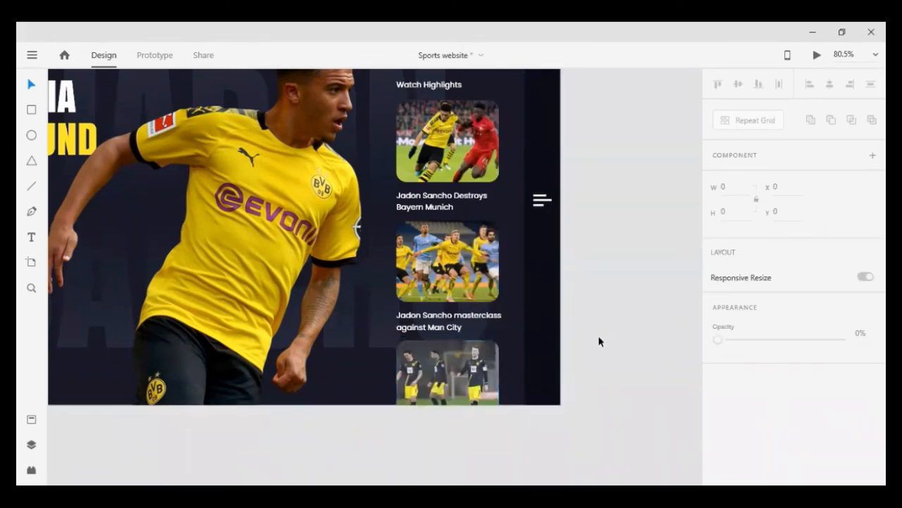
Examine the Borussia Dortmund player profile artboard with its fixture cards and filled highlight cards.
{"action": "scroll", "coordinate": [541, 330], "scroll_direction": "down", "scroll_amount": 2}
{"action": "scroll", "coordinate": [429, 324], "scroll_direction": "left", "scroll_amount": 3}
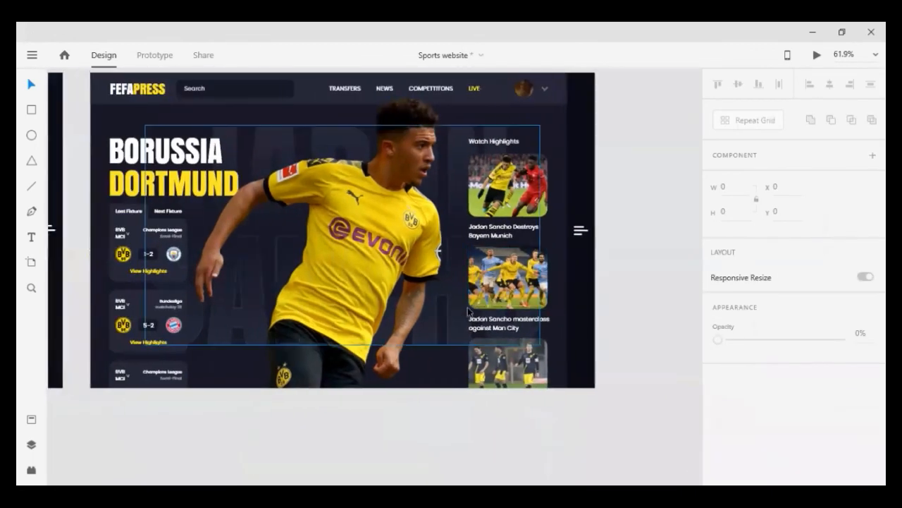
{"action": "scroll", "coordinate": [427, 322], "scroll_direction": "up", "scroll_amount": 1}
{"action": "scroll", "coordinate": [427, 324], "scroll_direction": "up", "scroll_amount": 4}
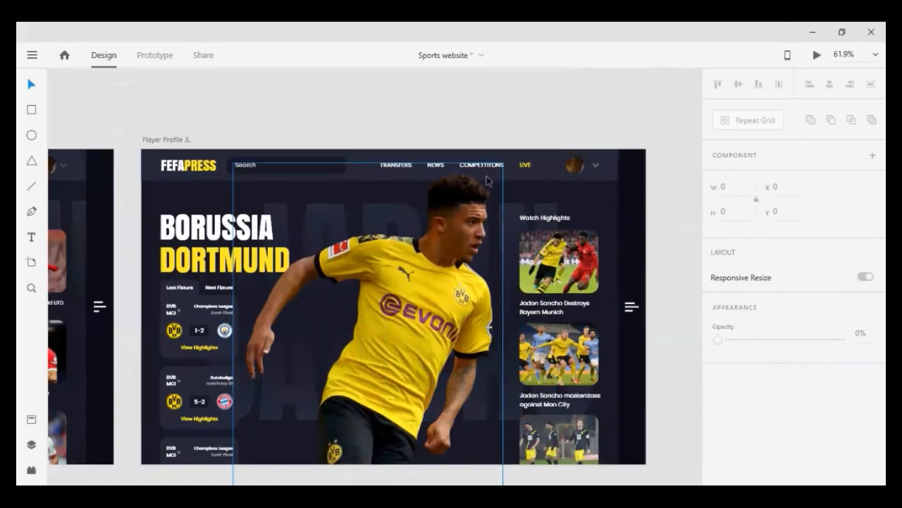
{"action": "scroll", "coordinate": [570, 120], "scroll_direction": "down", "scroll_amount": 2}
{"action": "scroll", "coordinate": [638, 162], "scroll_direction": "down", "scroll_amount": 2}
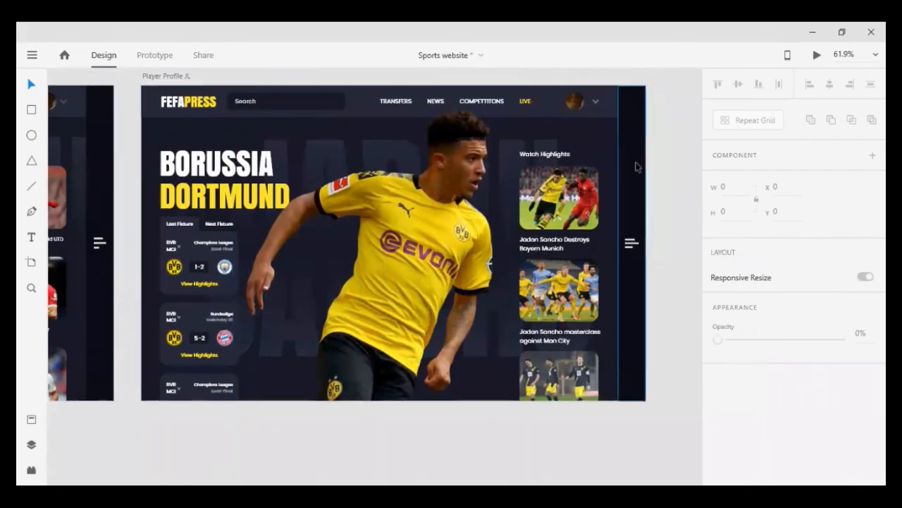
{"action": "scroll", "coordinate": [564, 361], "scroll_direction": "up", "scroll_amount": 1}
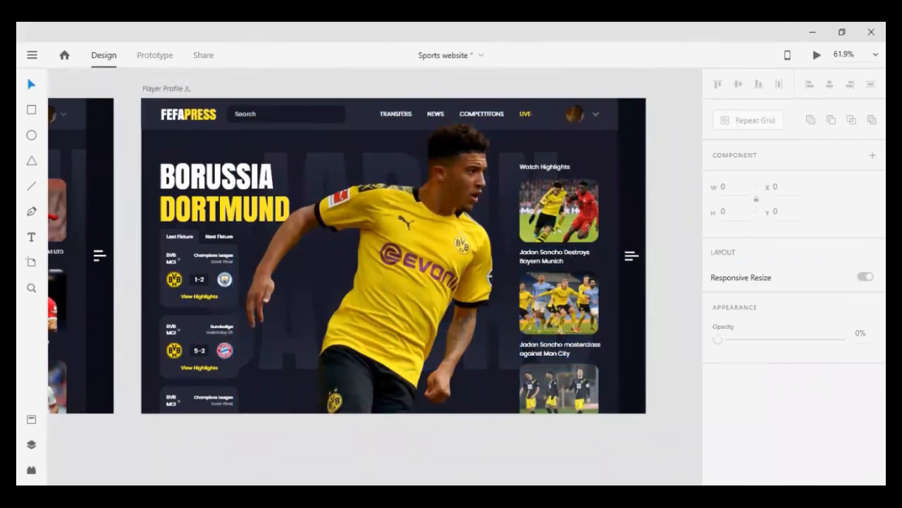